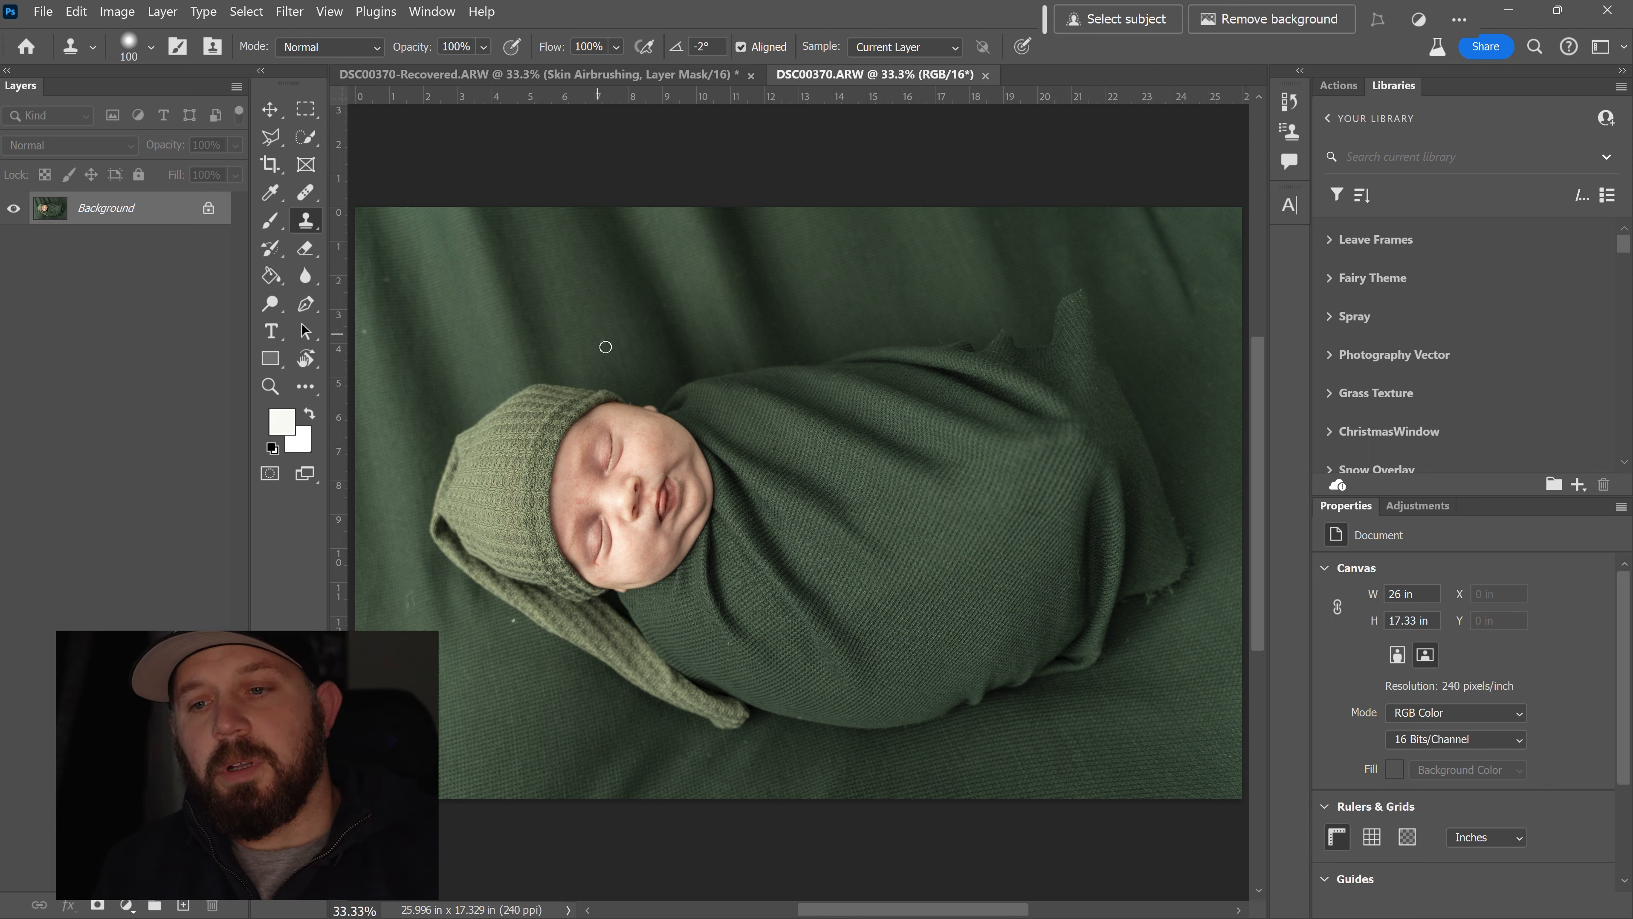
Step: Clone out the stray light specks on the backdrop below the baby's hat and on the lower front of the wrap
left_click(496, 670)
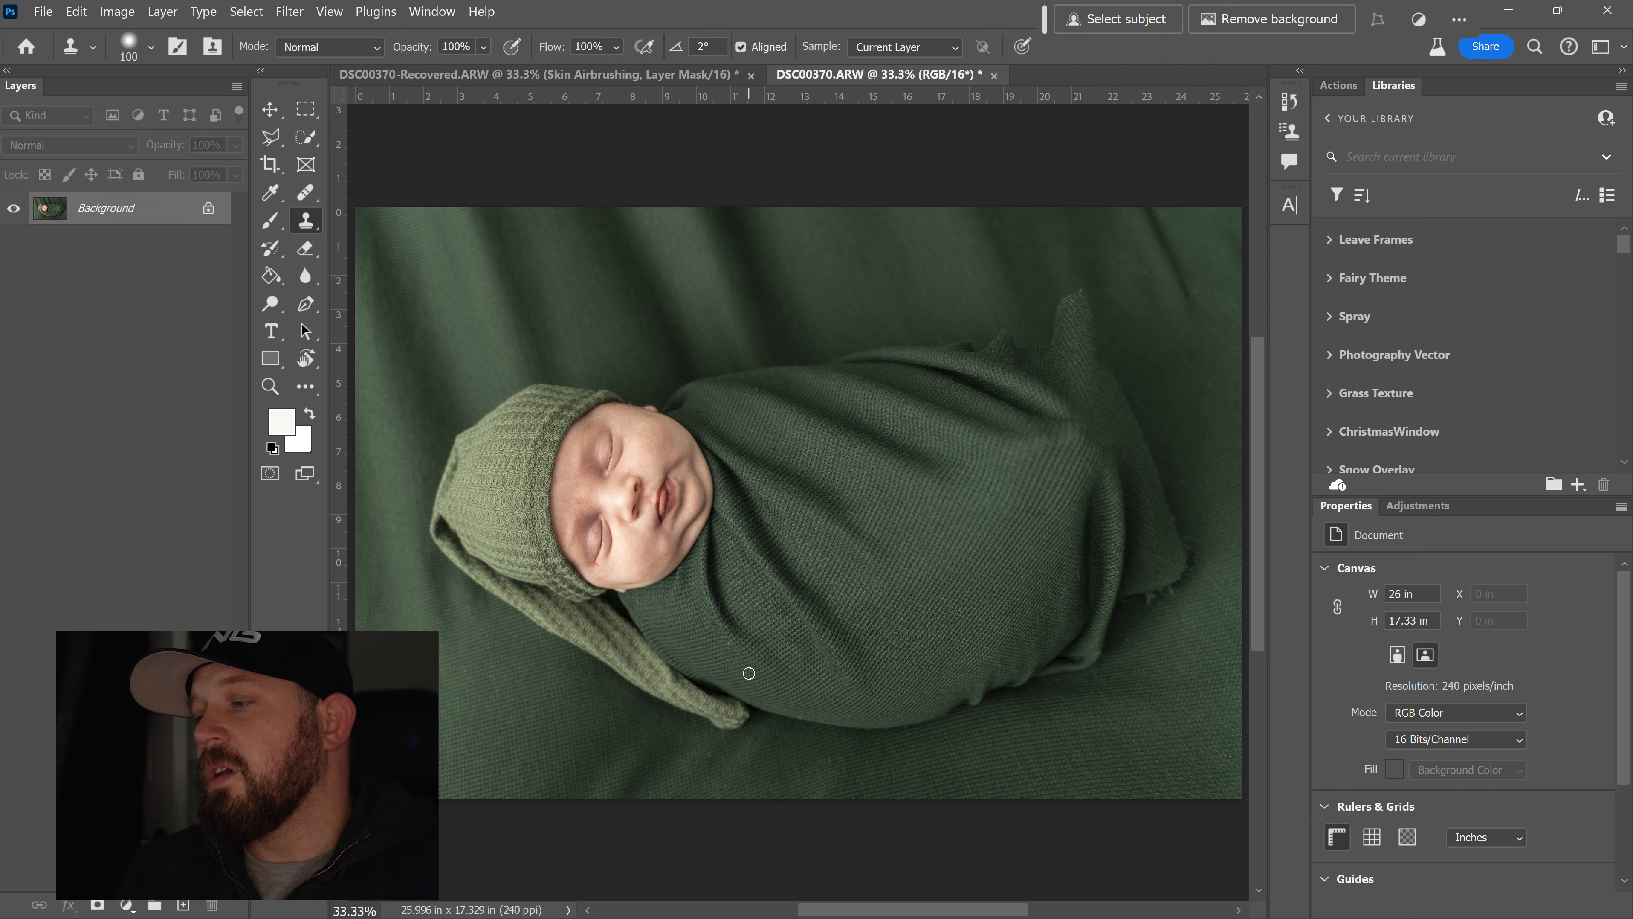
key("z")
left_click_drag(746, 670, 724, 651)
key("s")
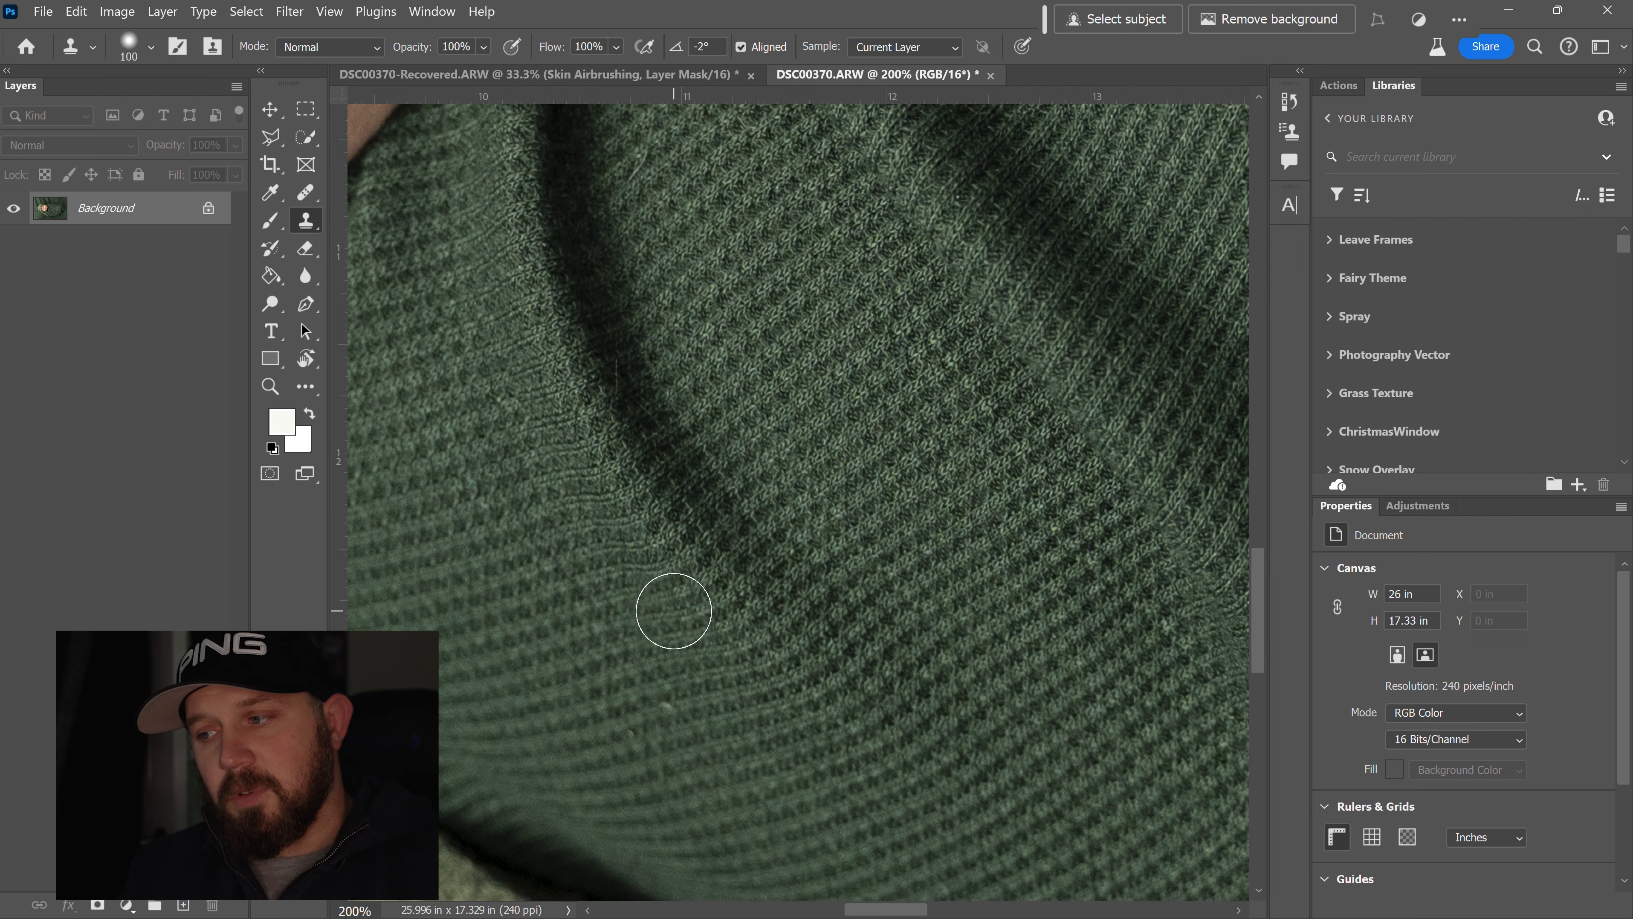
left_click_drag(810, 715, 697, 591)
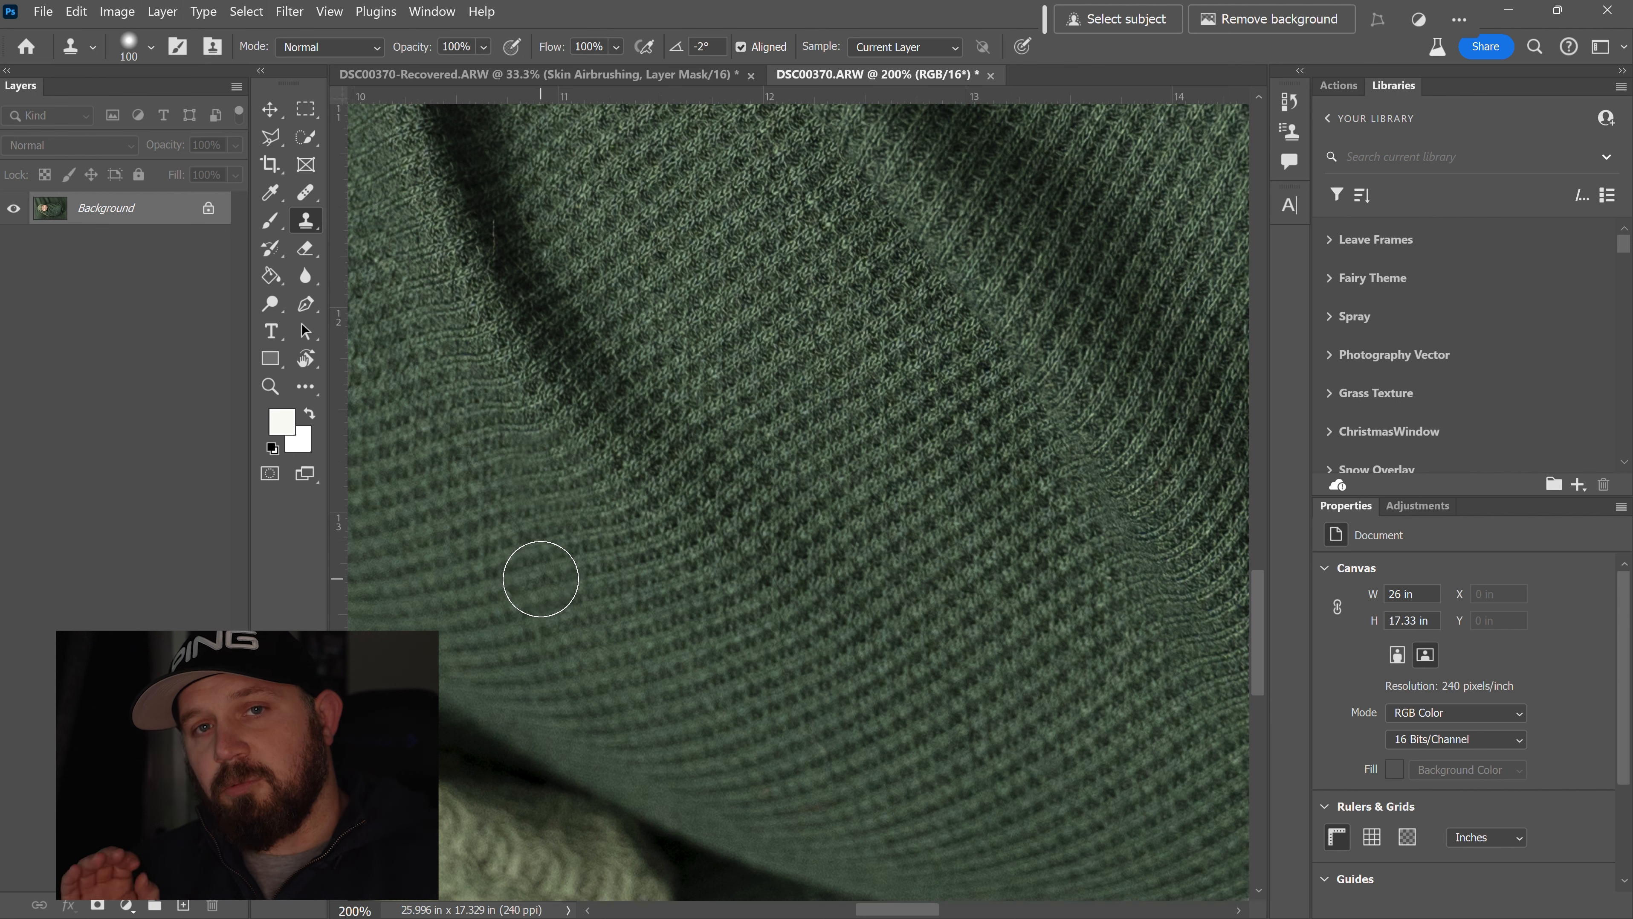
left_click(541, 579)
Step: Clone away the lint specks along the wrap's lower edge, sampling clean fabric beside them
left_click_drag(825, 706, 642, 587)
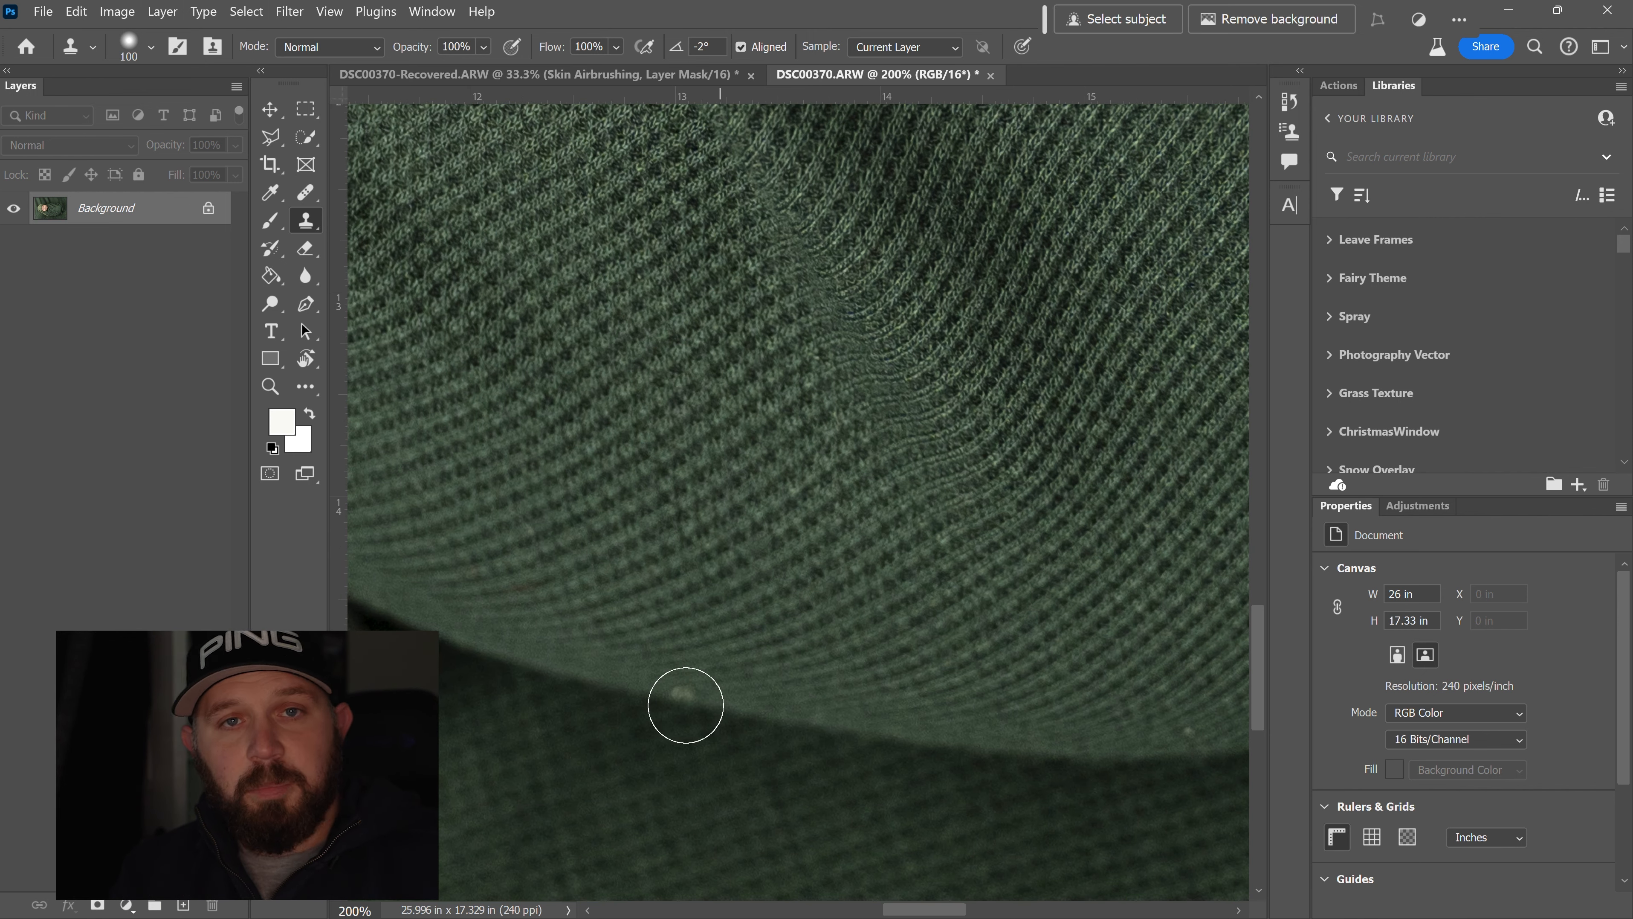
left_click_drag(996, 719, 703, 733)
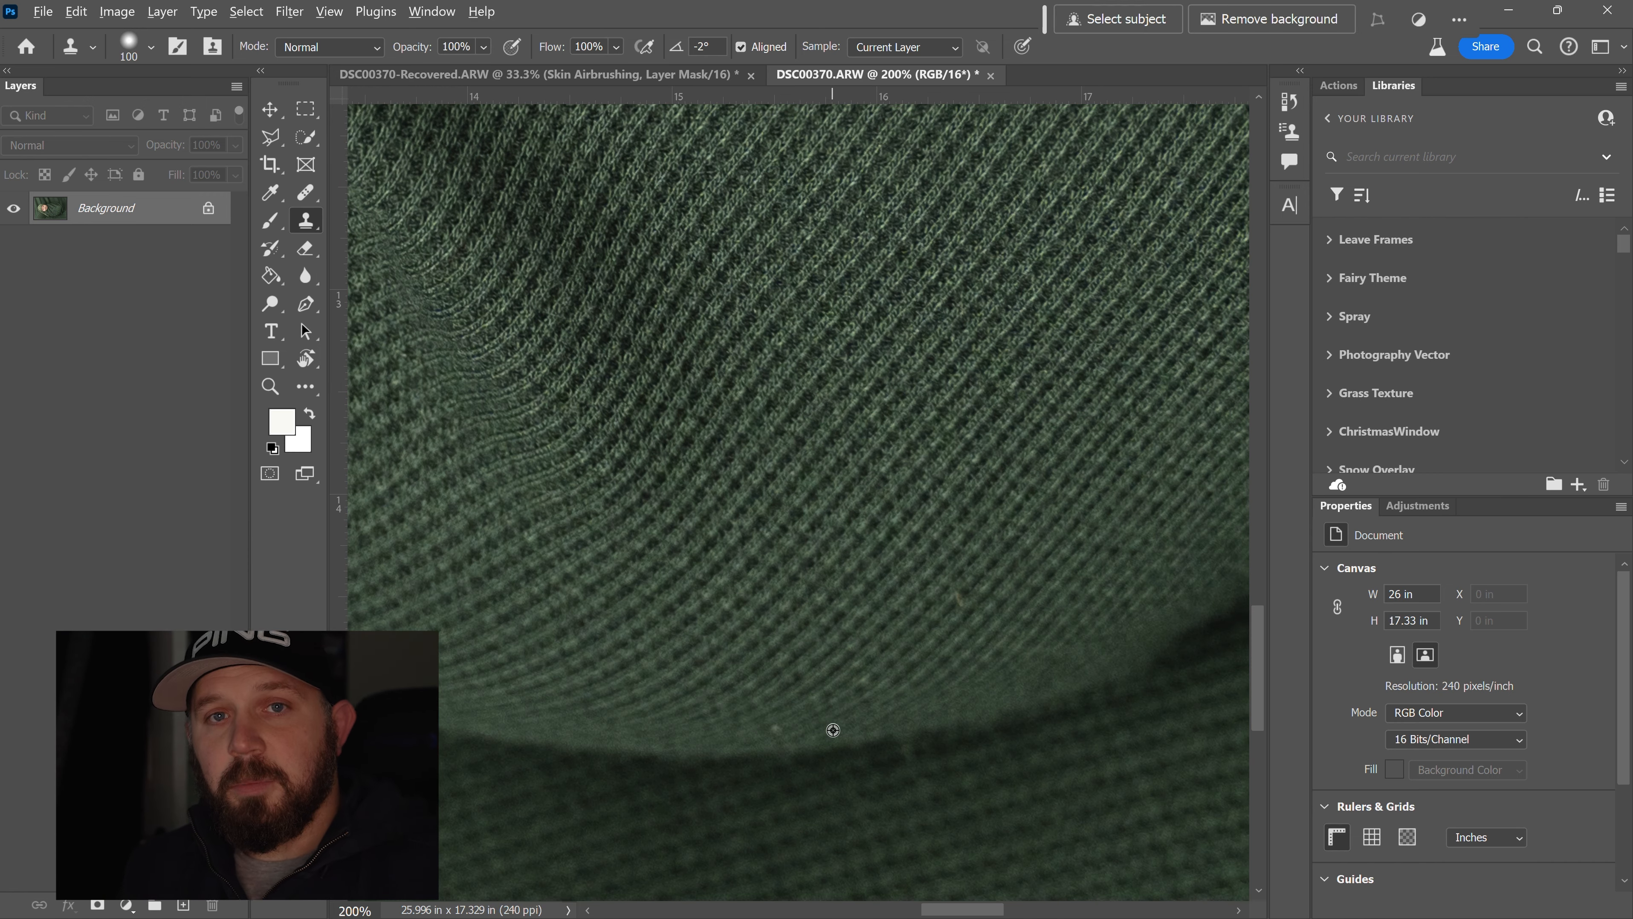
left_click(834, 730, "alt")
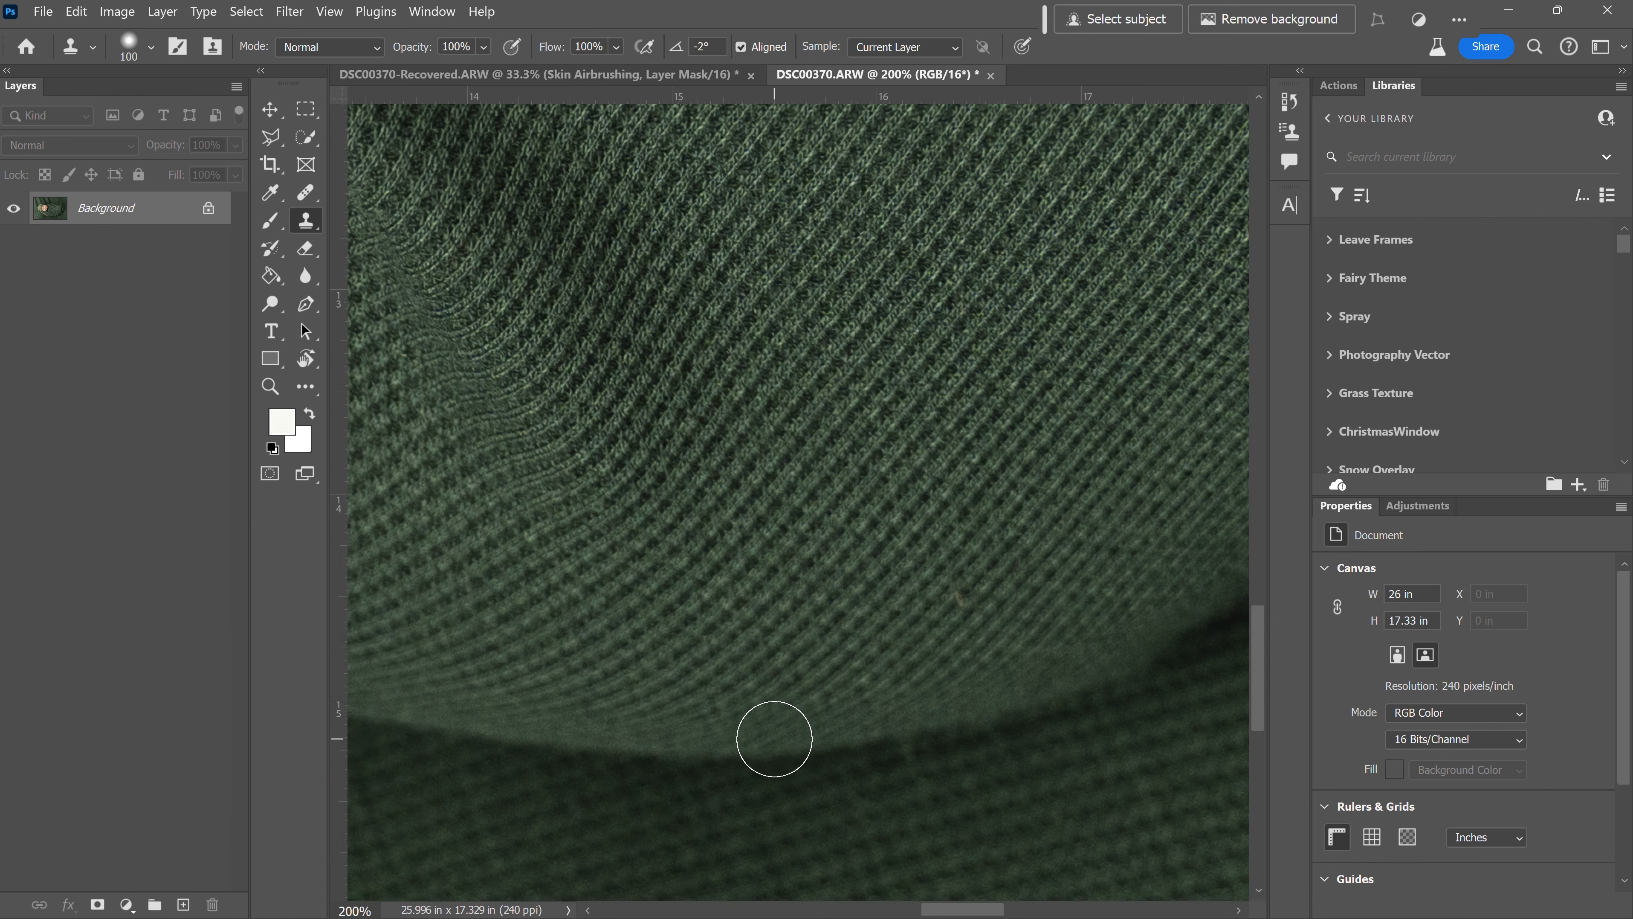
Step: Clone clean fabric over the light loose threads beside the deep vertical fold at the foot end of the wrap
mouse_move(1010, 704)
left_mouse_down()
mouse_move(701, 828)
mouse_move(302, 687)
left_mouse_up()
key("z")
left_click(717, 716, "alt")
left_click(717, 716, "alt")
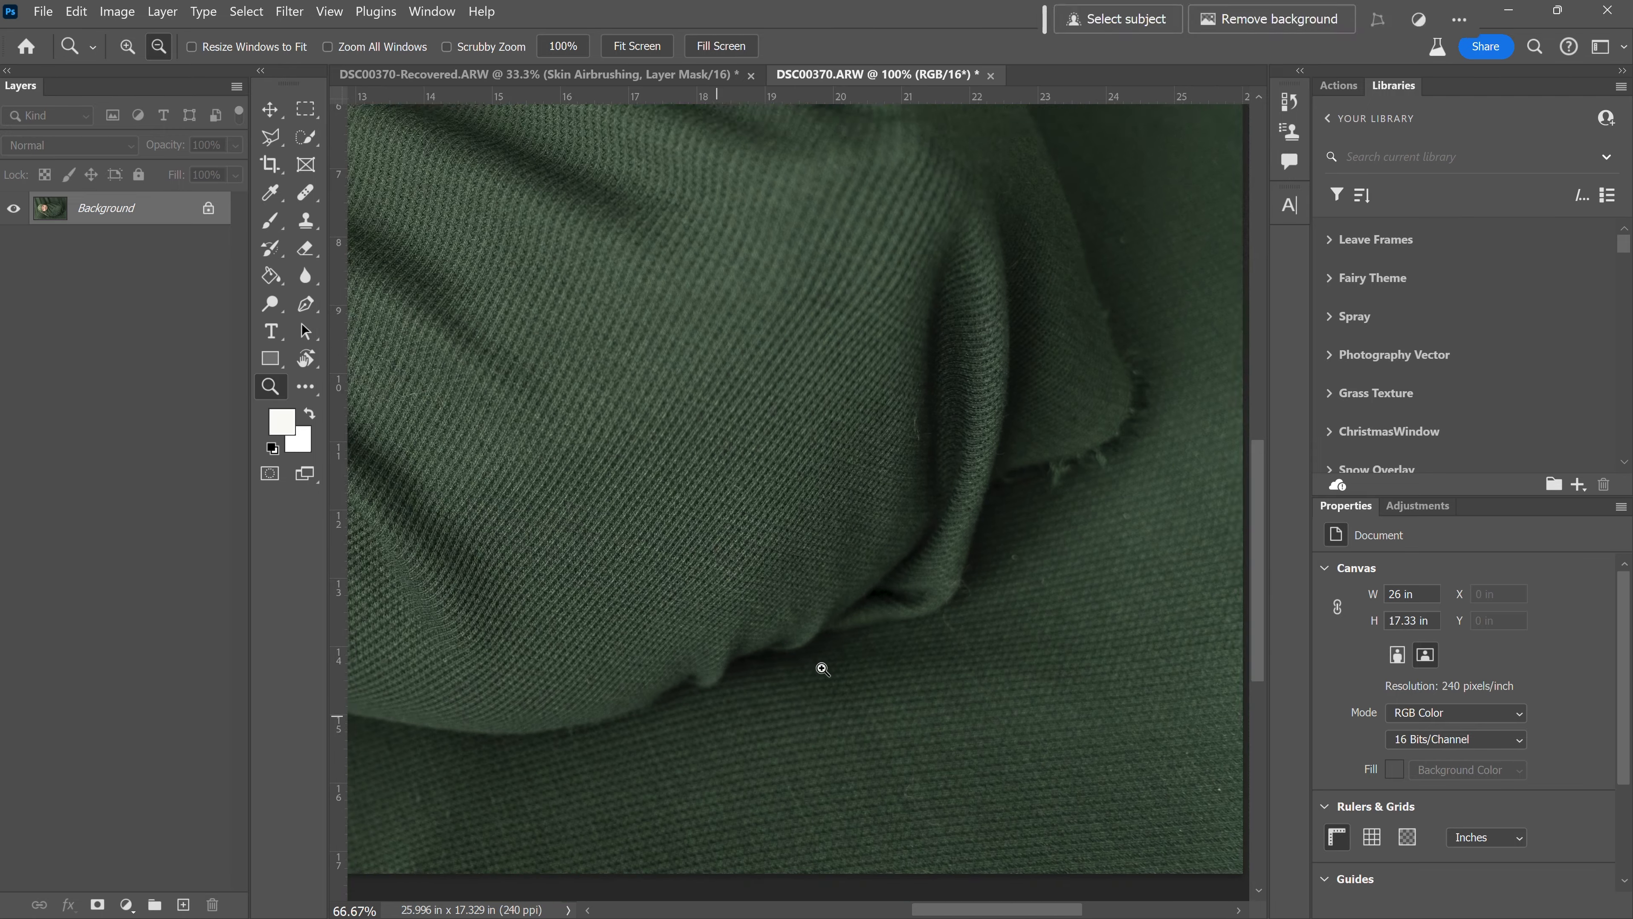
left_click(823, 669)
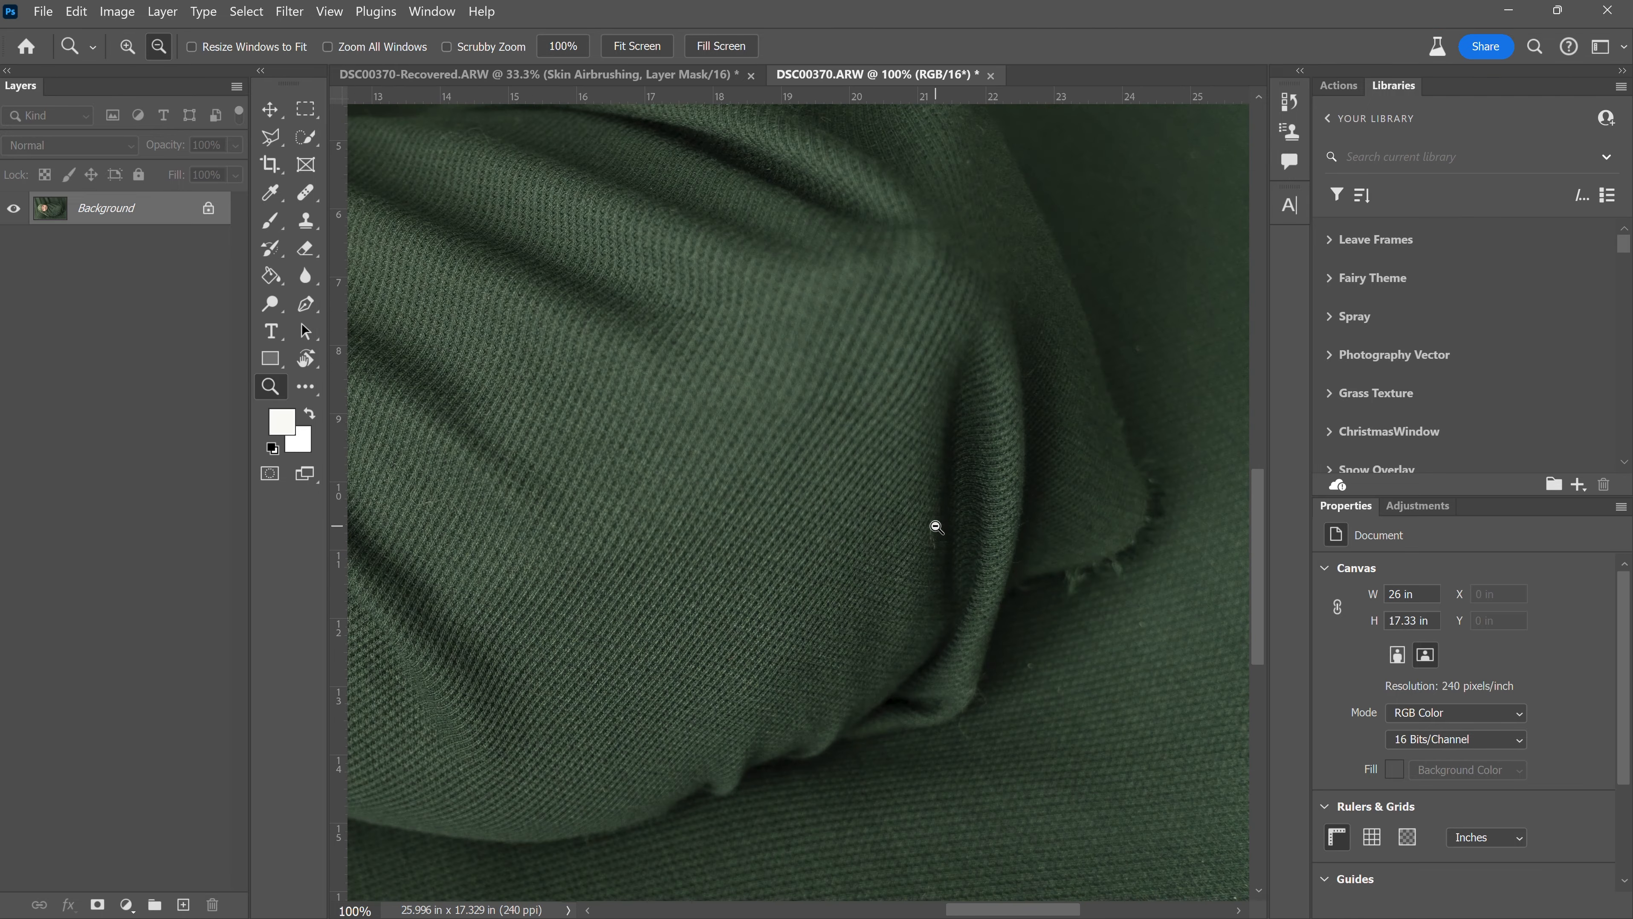
left_click(937, 526)
left_click(937, 526)
left_click(936, 527)
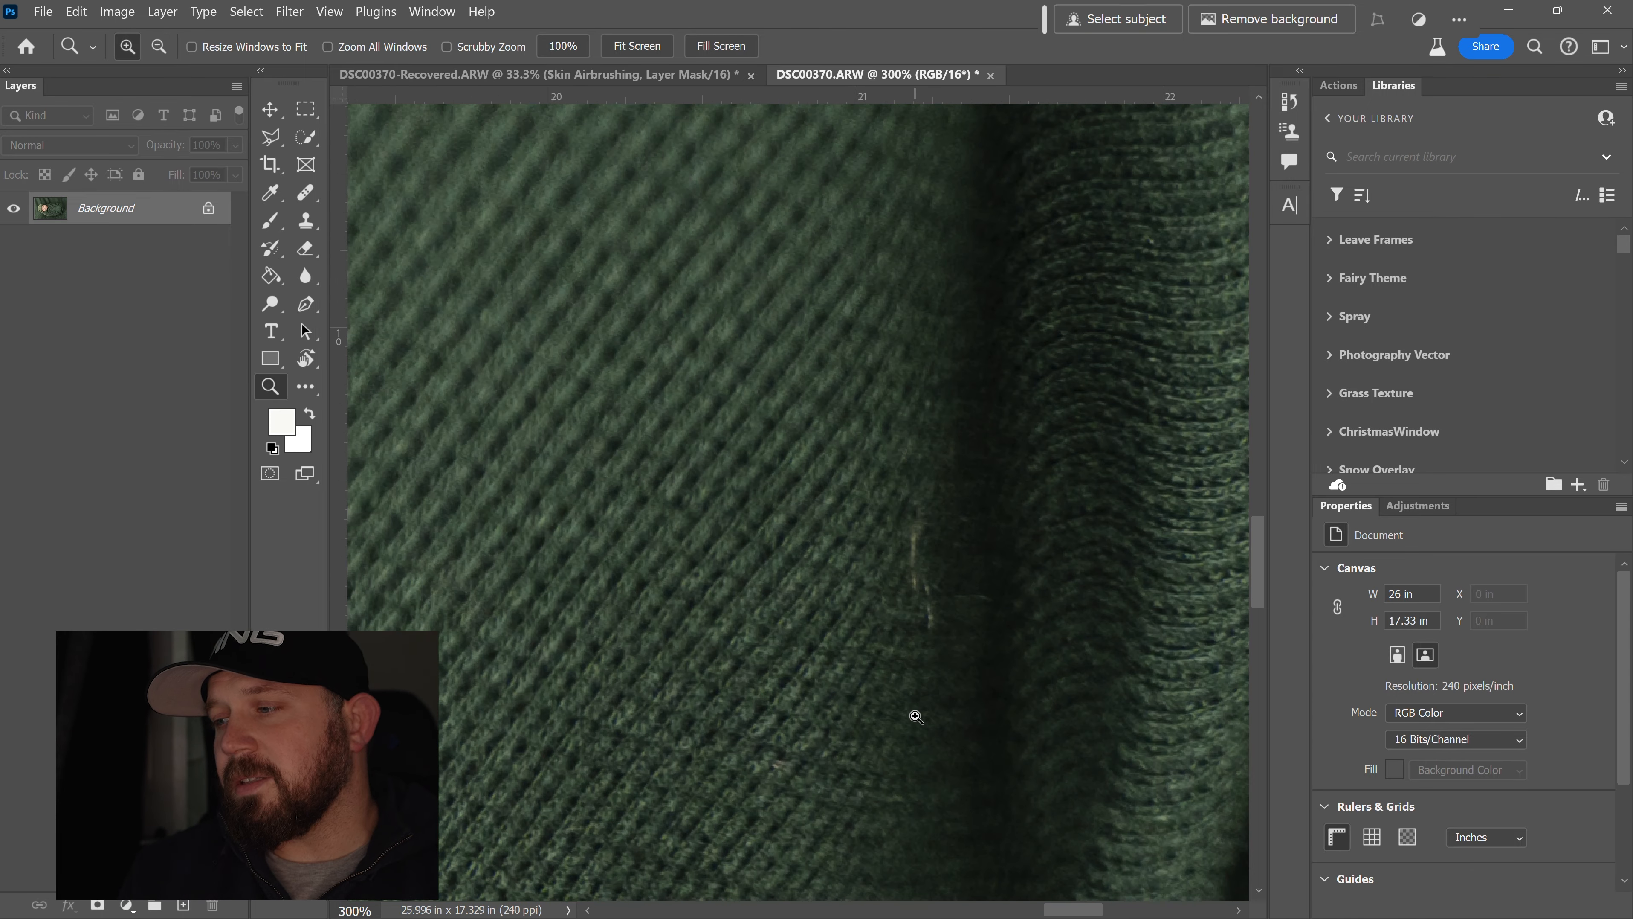
key("s")
left_click(925, 719, "alt")
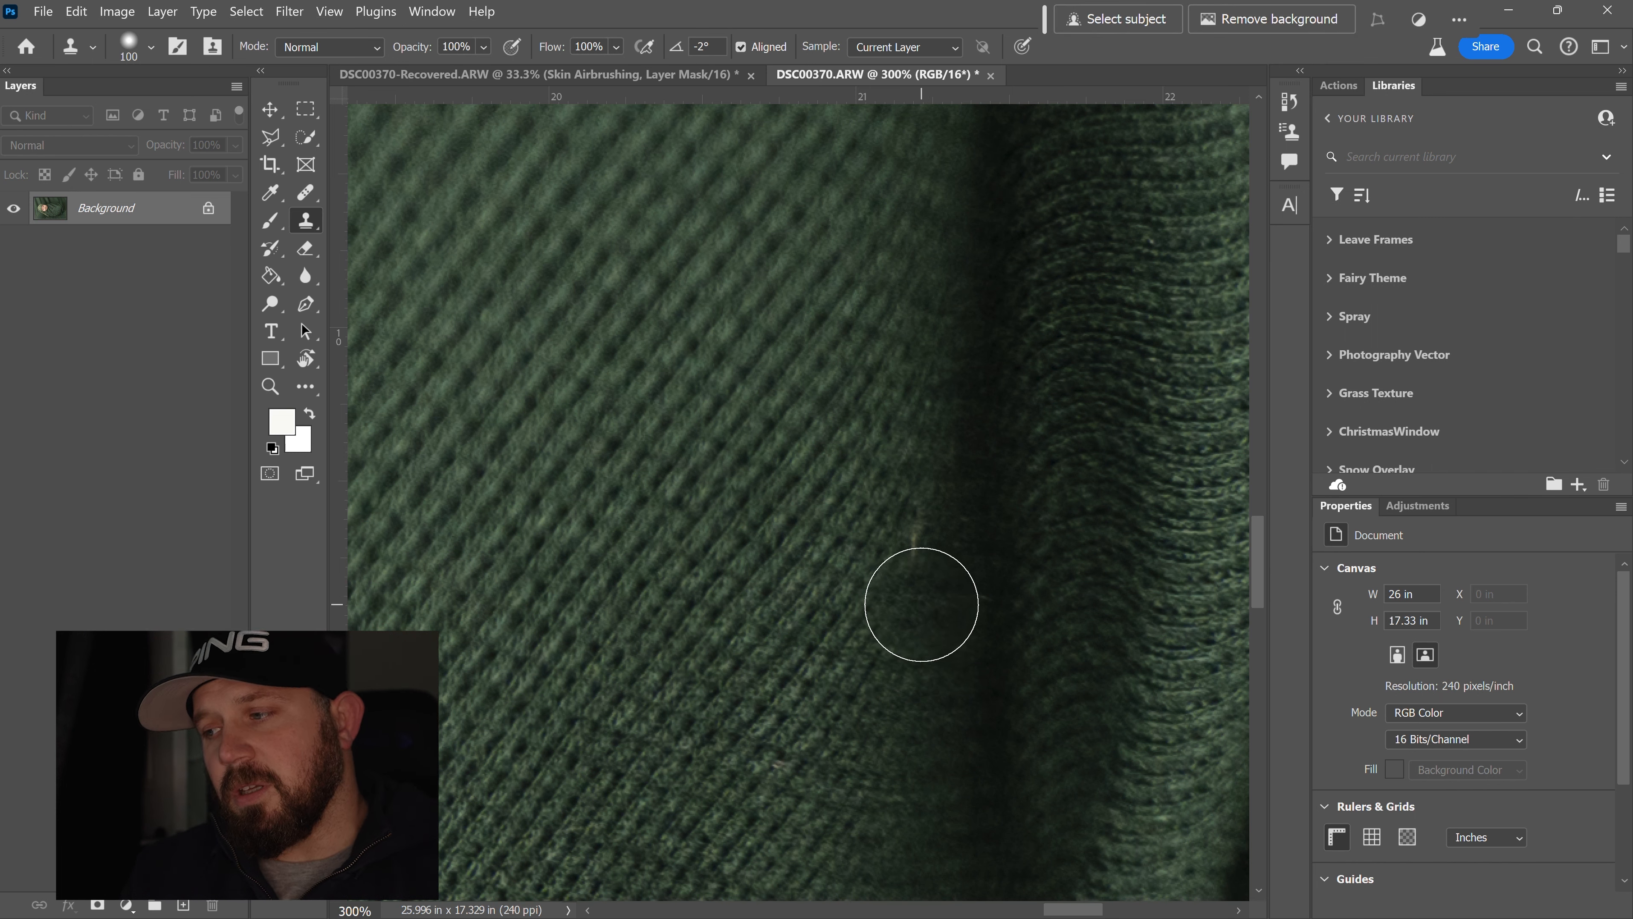
Step: Outline the loose, frayed fabric behind the wrap's foot end with a closed Polygonal Lasso selection that follows the wrap's edge
key("z")
left_click(921, 571, "alt")
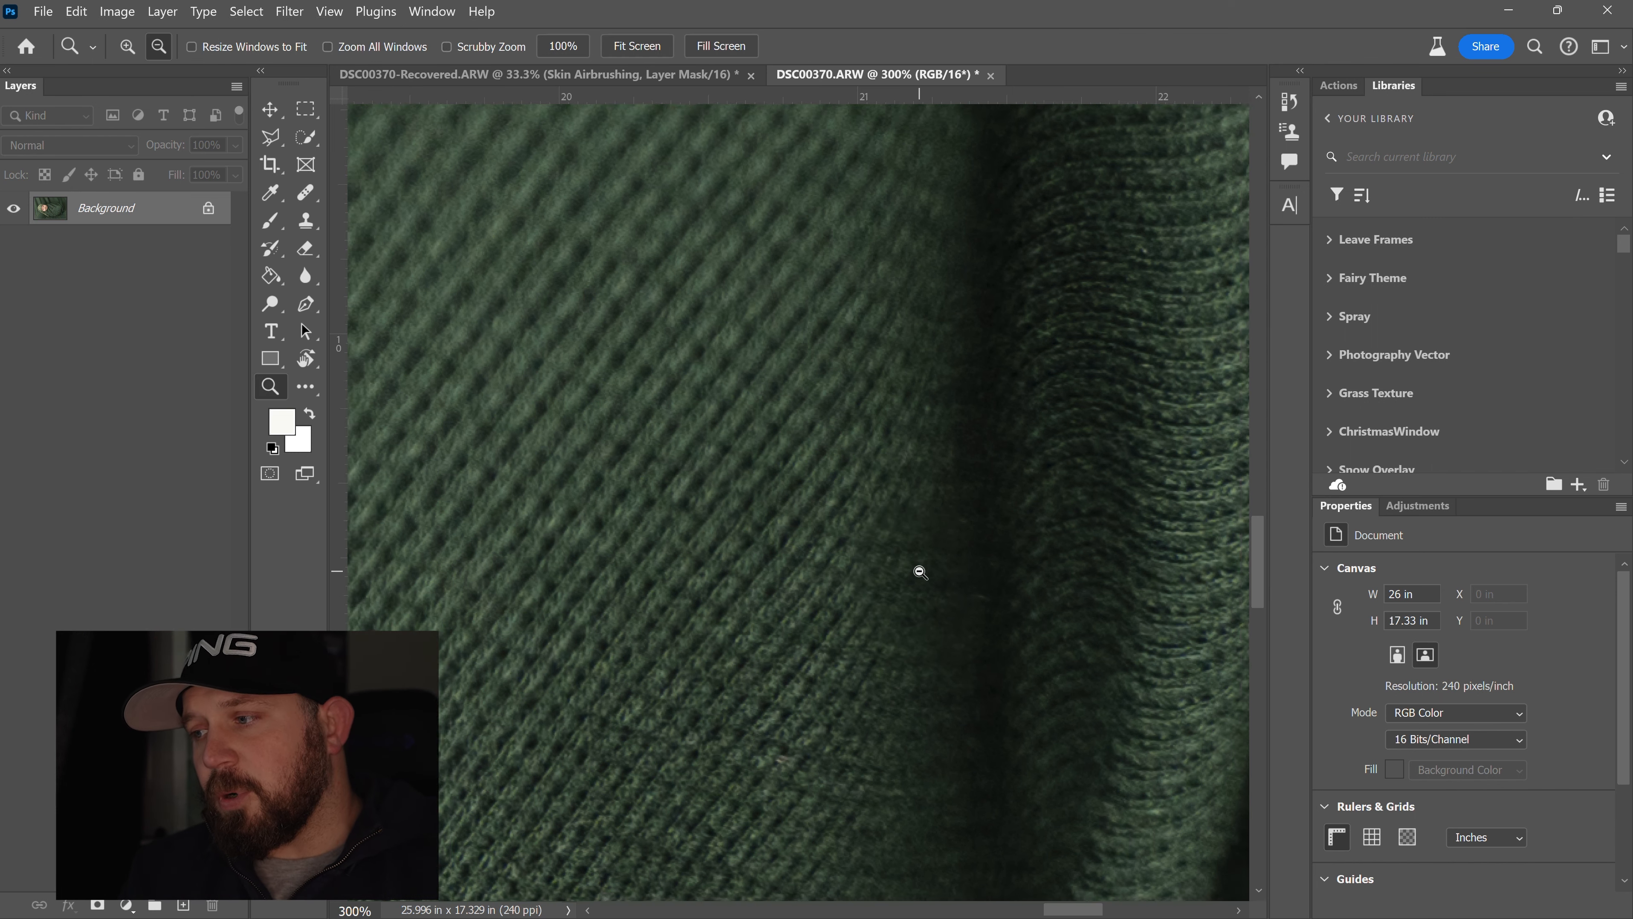
left_click(921, 572, "alt")
left_click(920, 572, "alt")
left_click(919, 572, "alt")
left_click(931, 546, "alt")
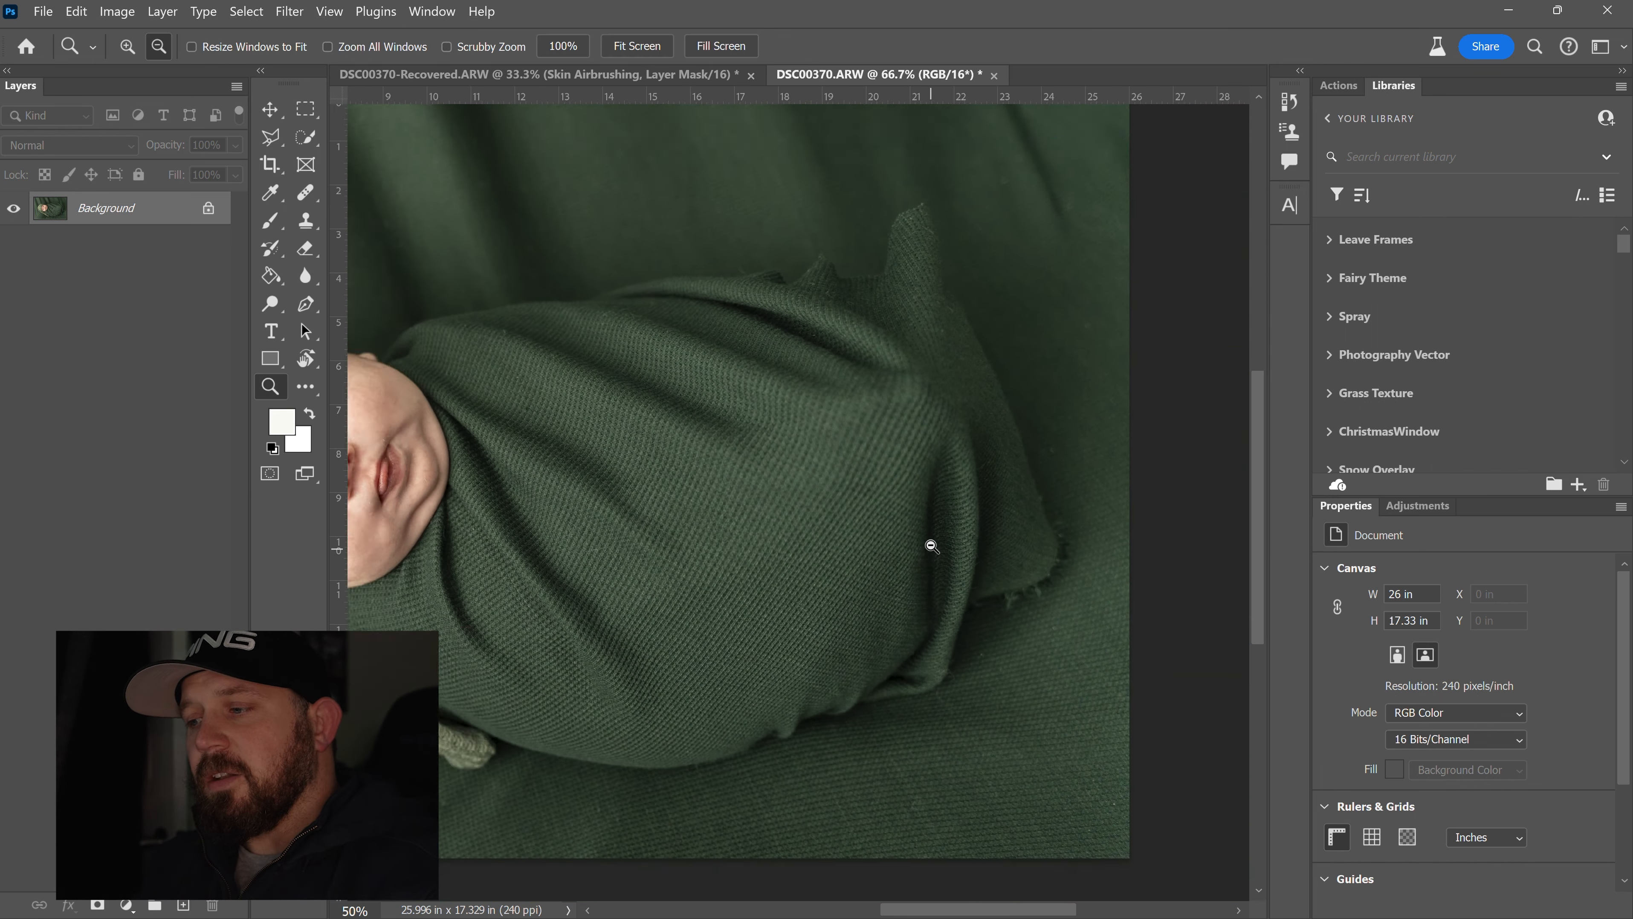
left_click(932, 545, "alt")
key("l")
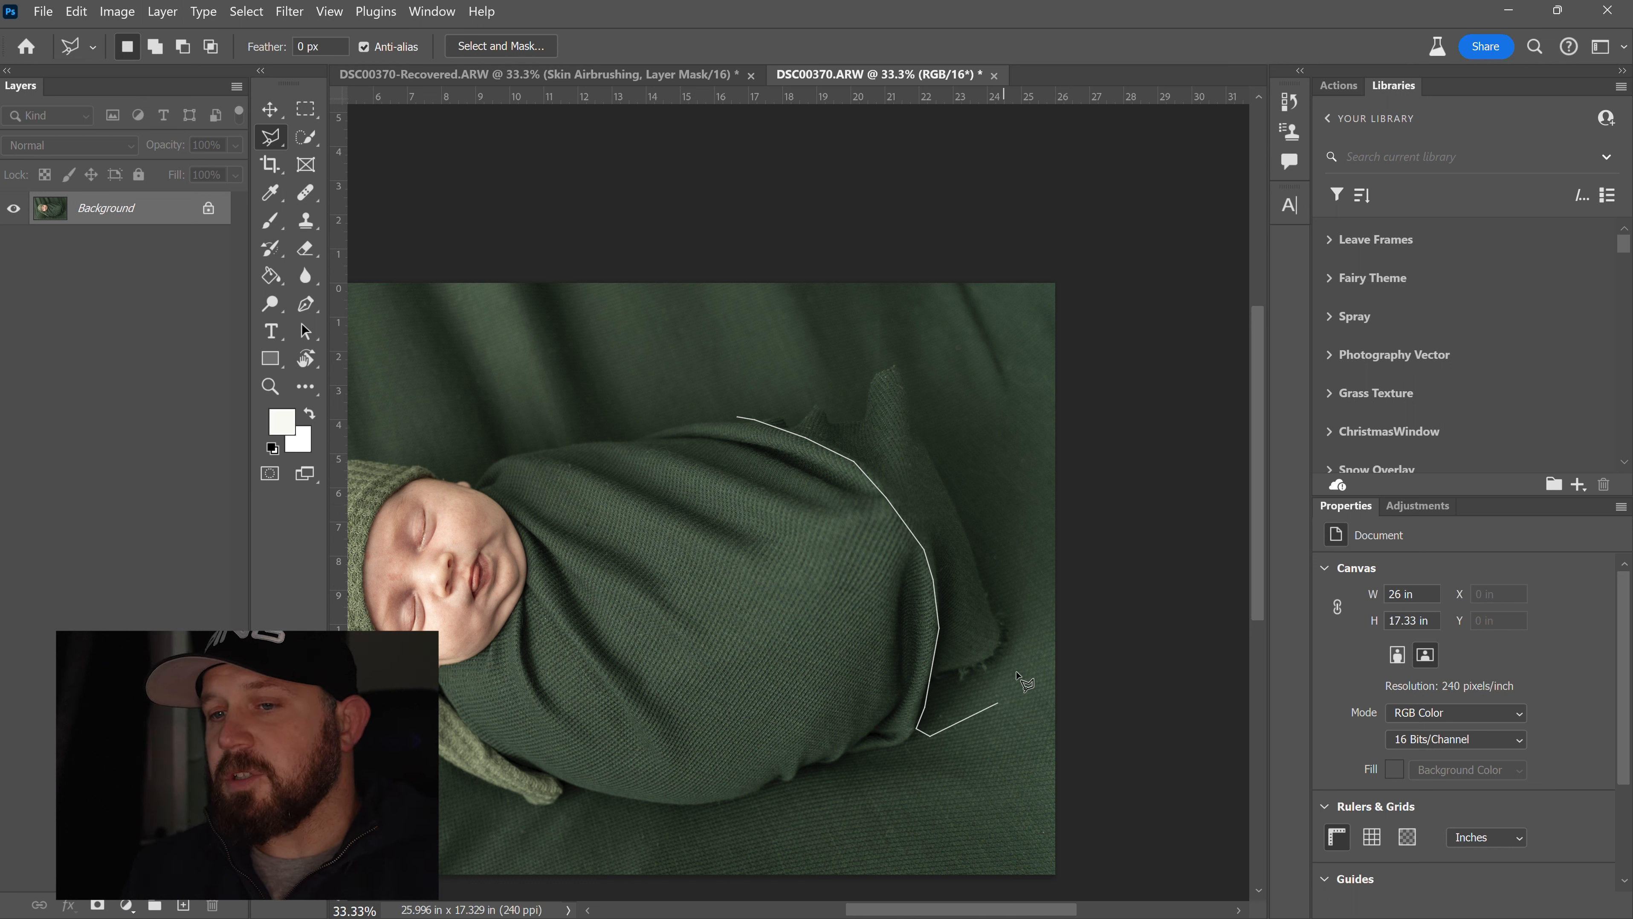
left_click_drag(1025, 494, 1004, 436)
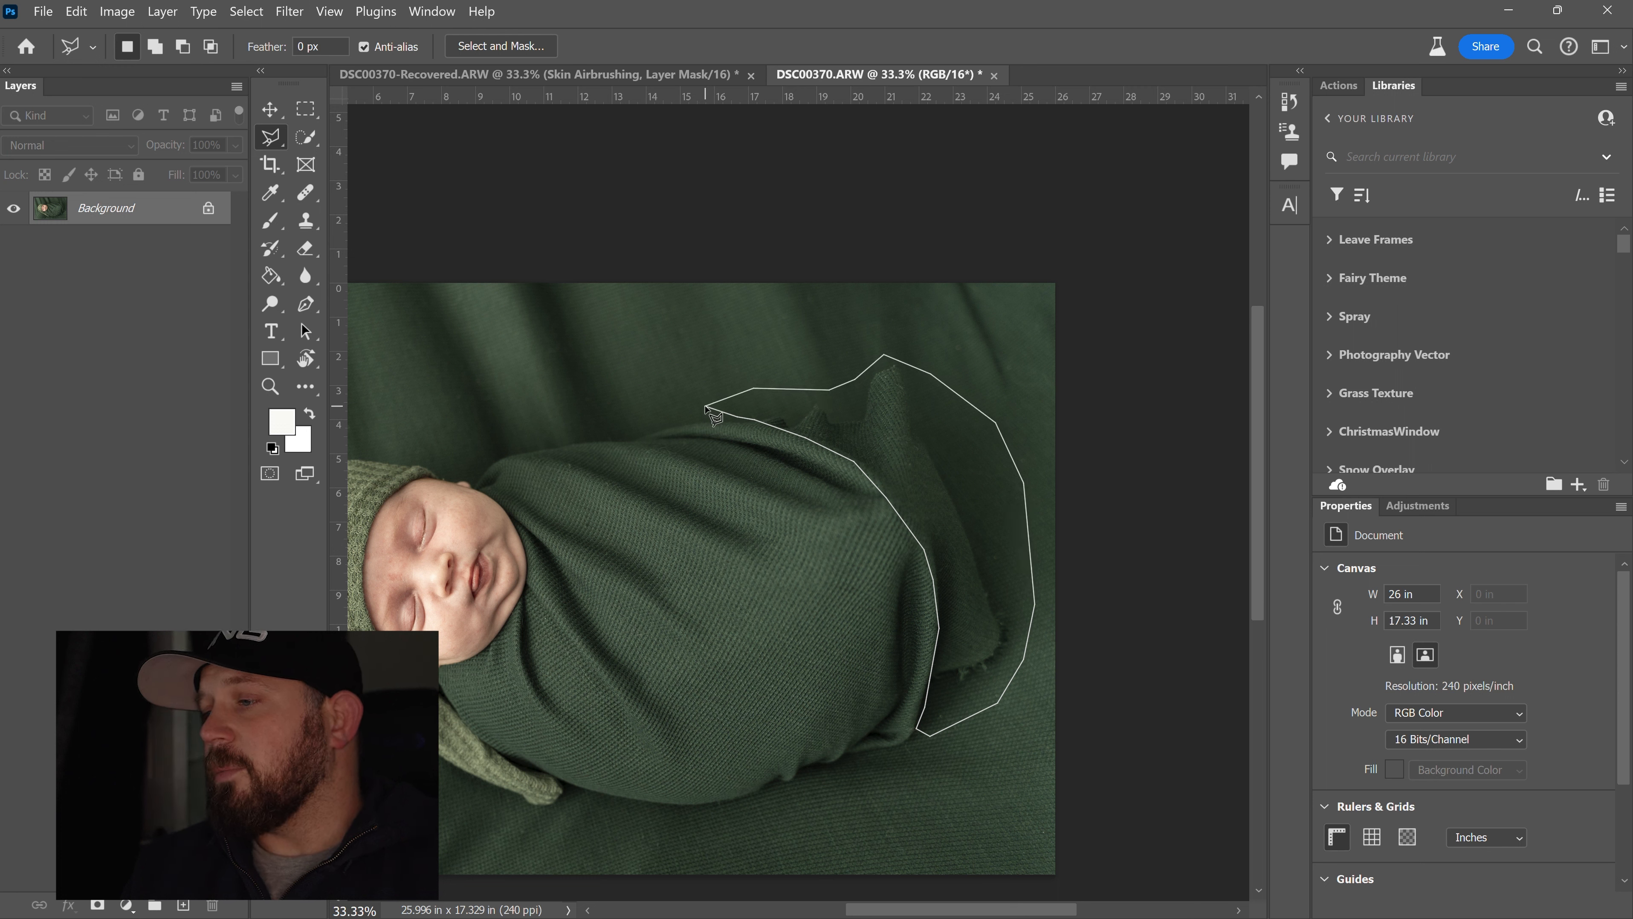
left_click(708, 408)
Step: Run Generative Fill on the selection without a prompt, choose the second variation and merge it into the Background layer
left_click(1148, 16)
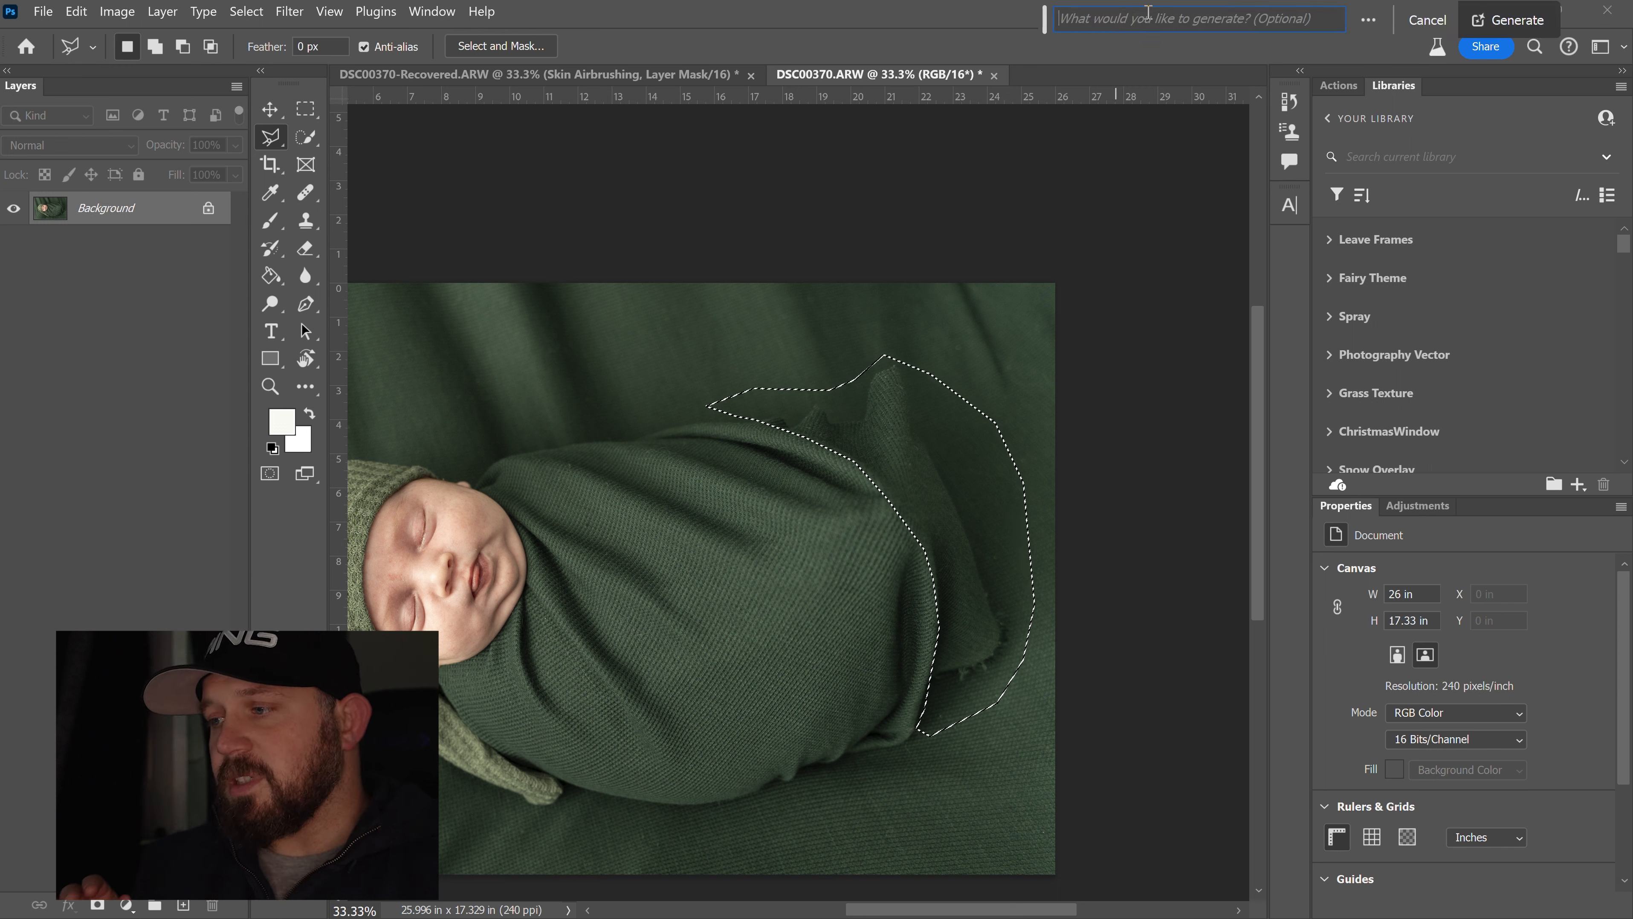
left_click(1508, 19)
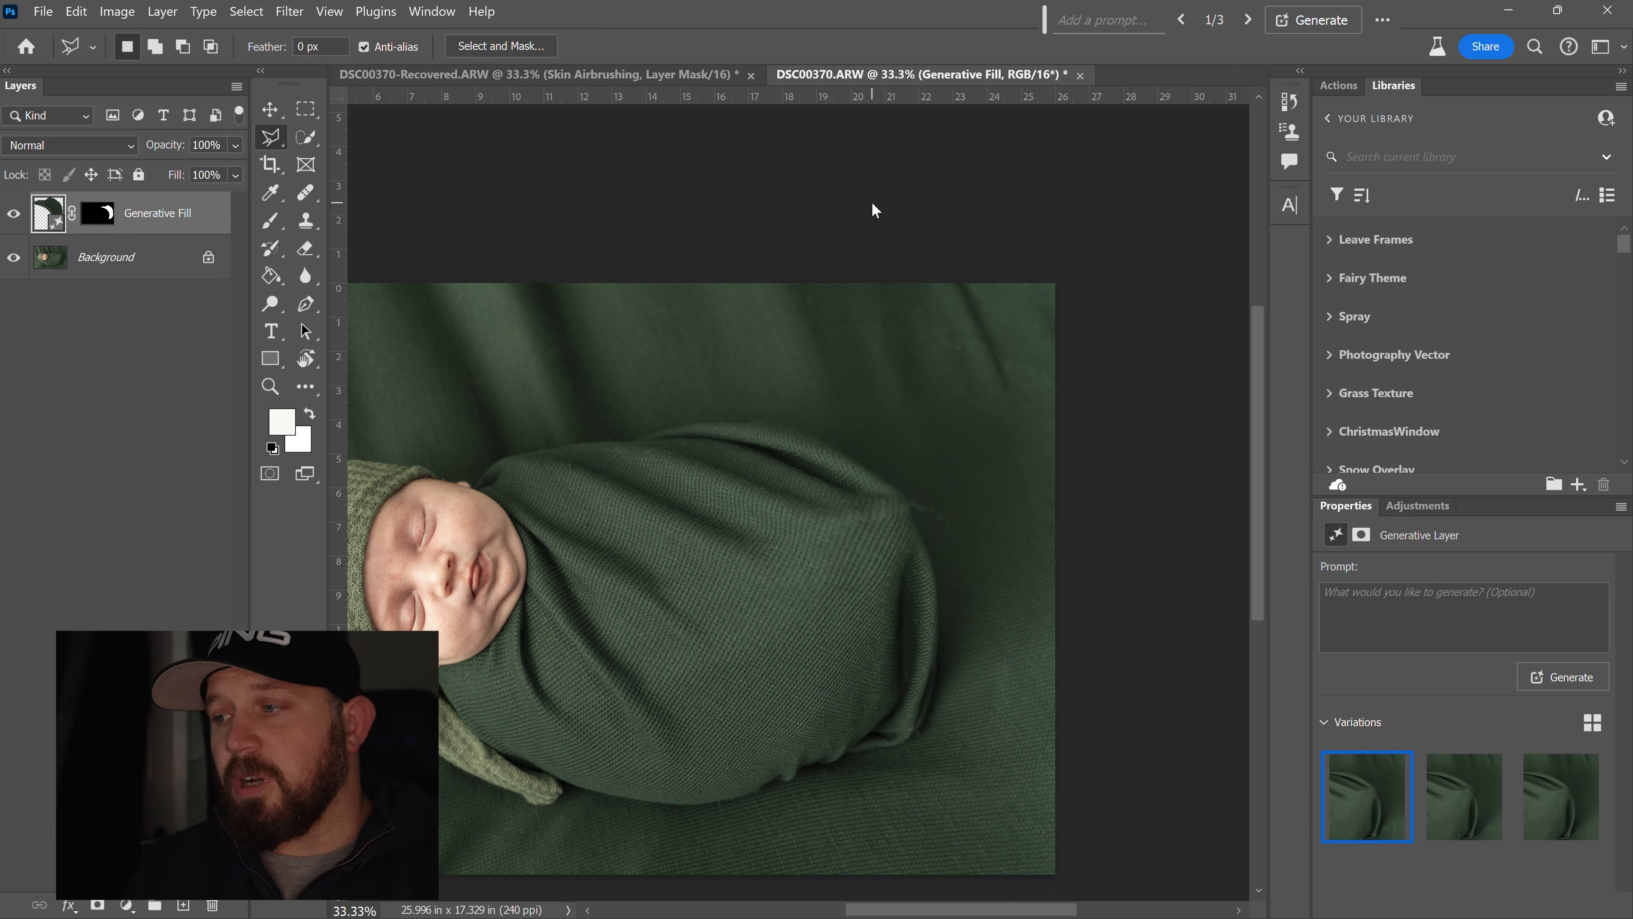
left_click(1466, 803)
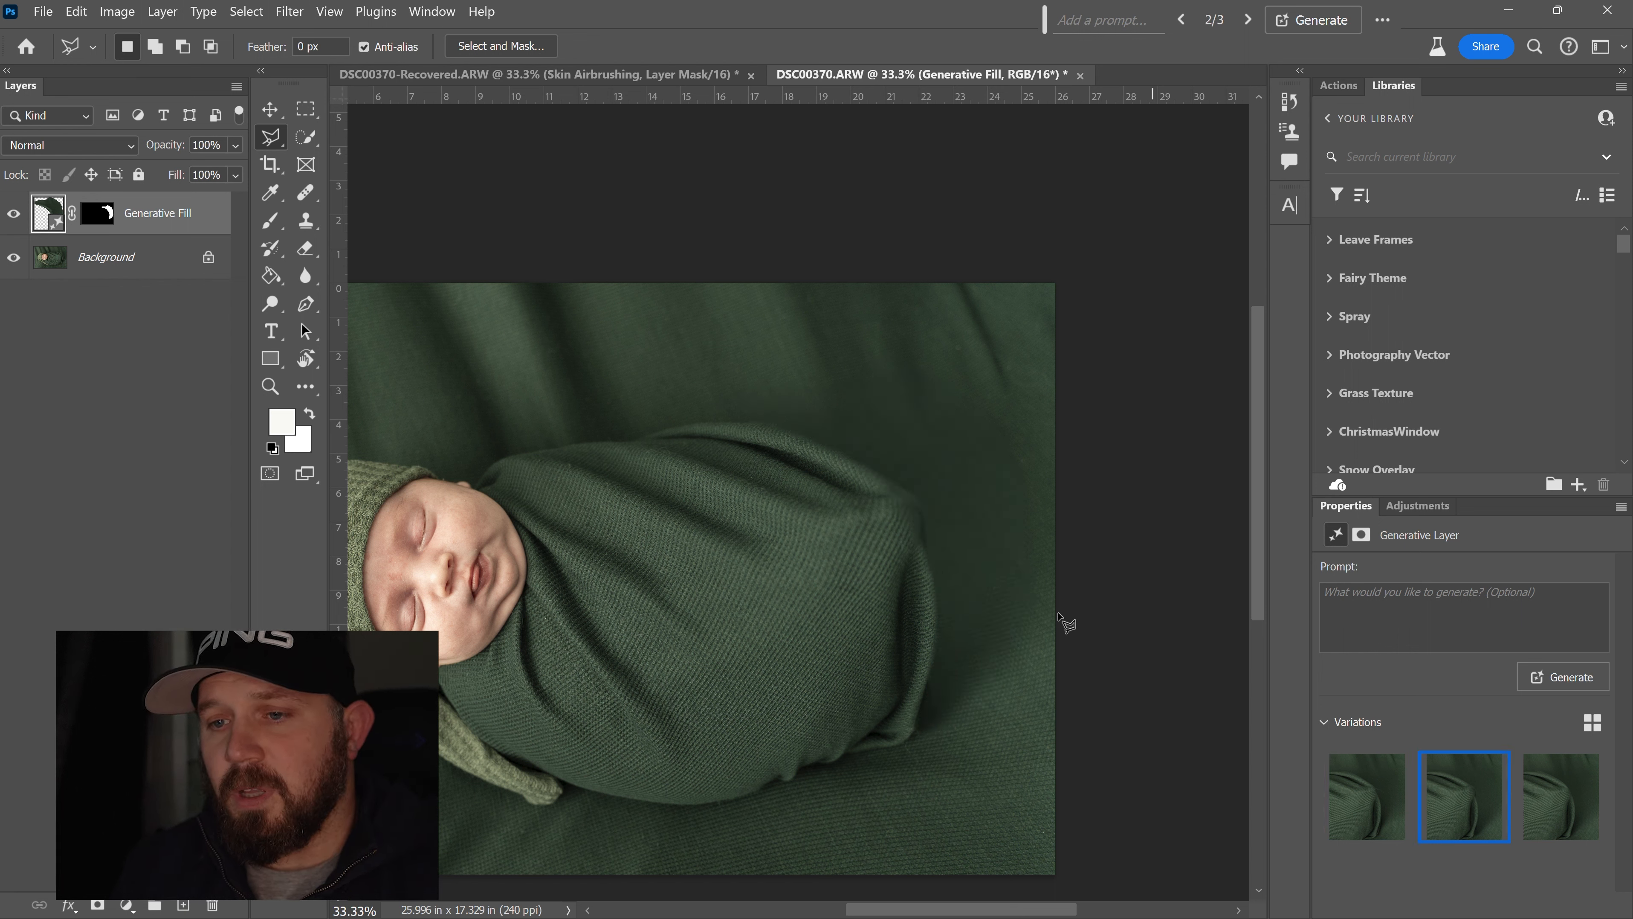
key("ctrl+e")
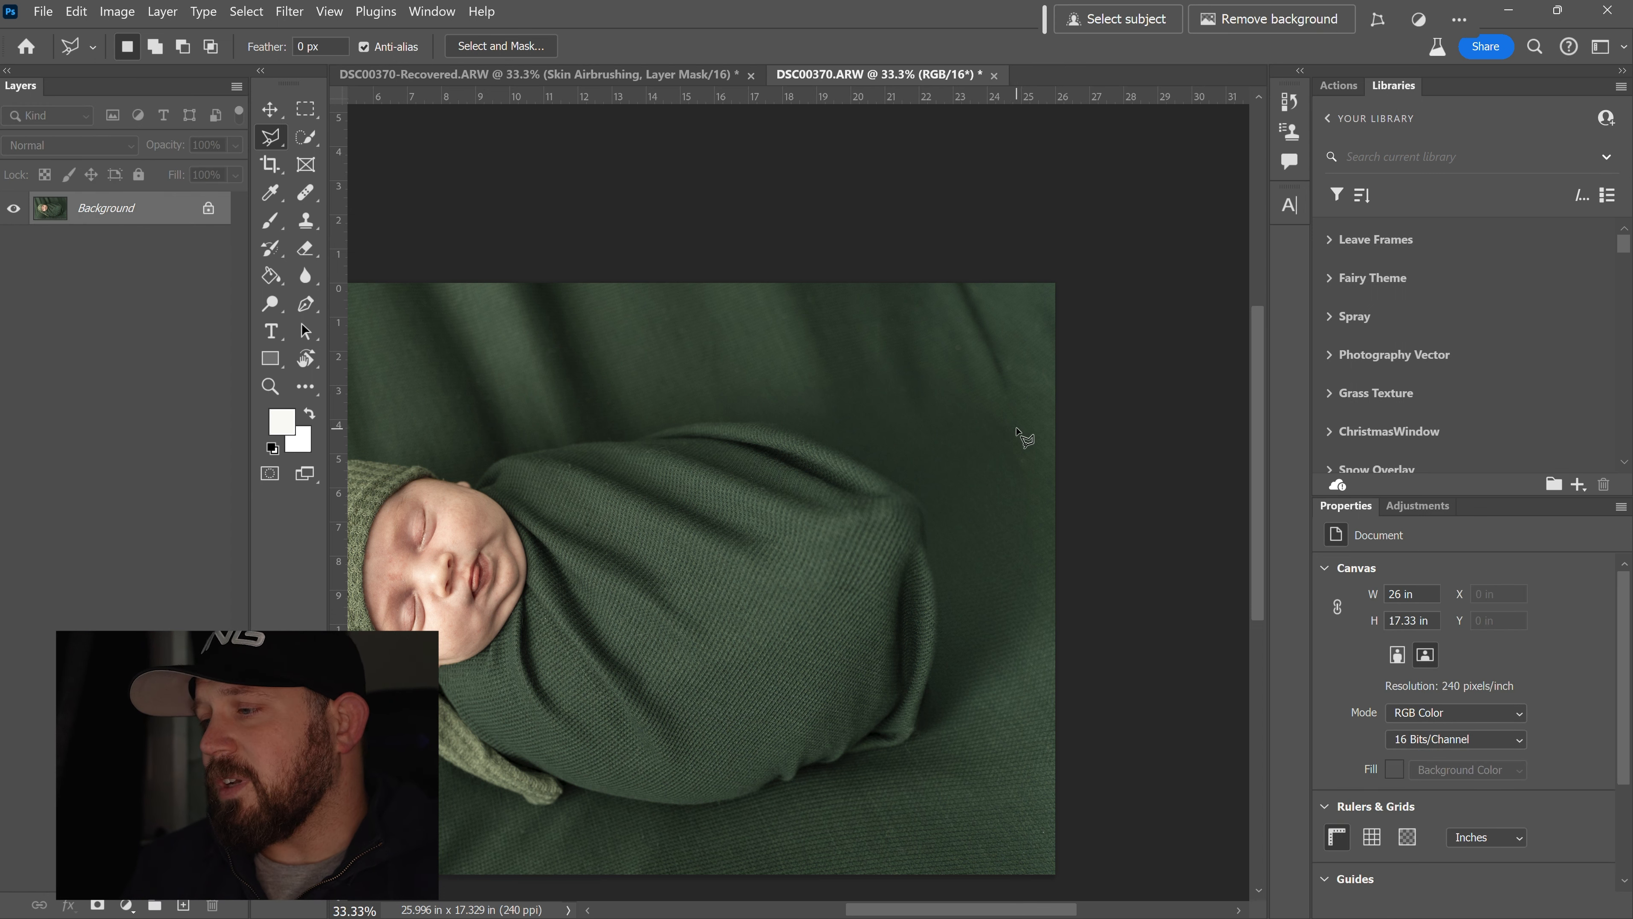
Step: Clone smooth backdrop over the dark diagonal crease near the photo's upper-right corner using a 150 px brush
key("z")
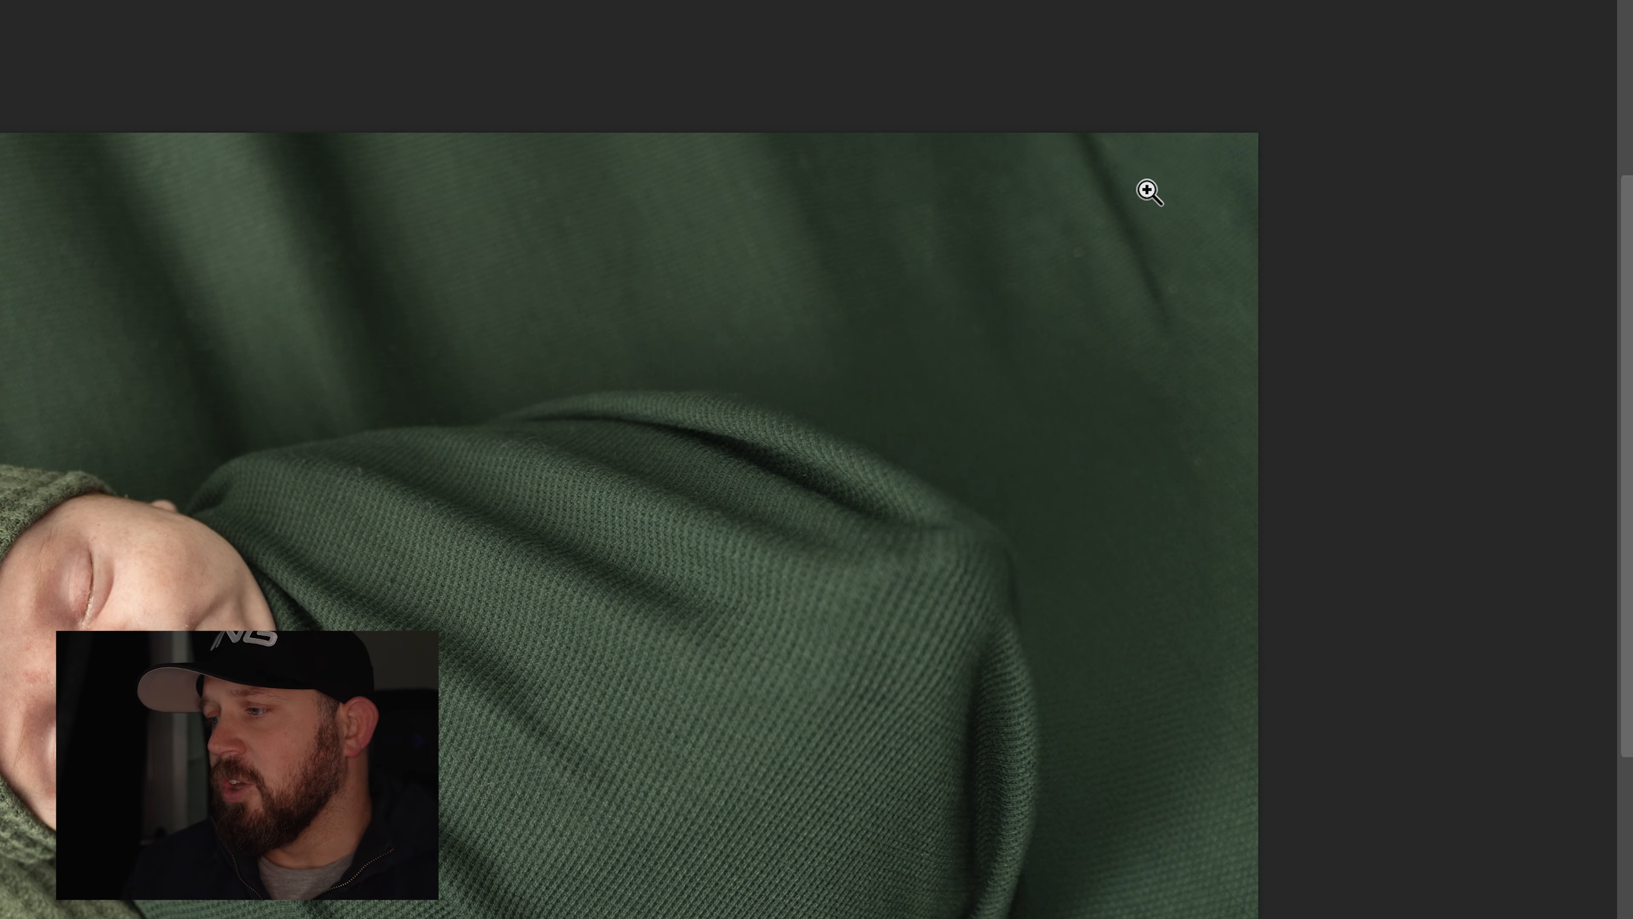
left_click(995, 314)
left_click(995, 313)
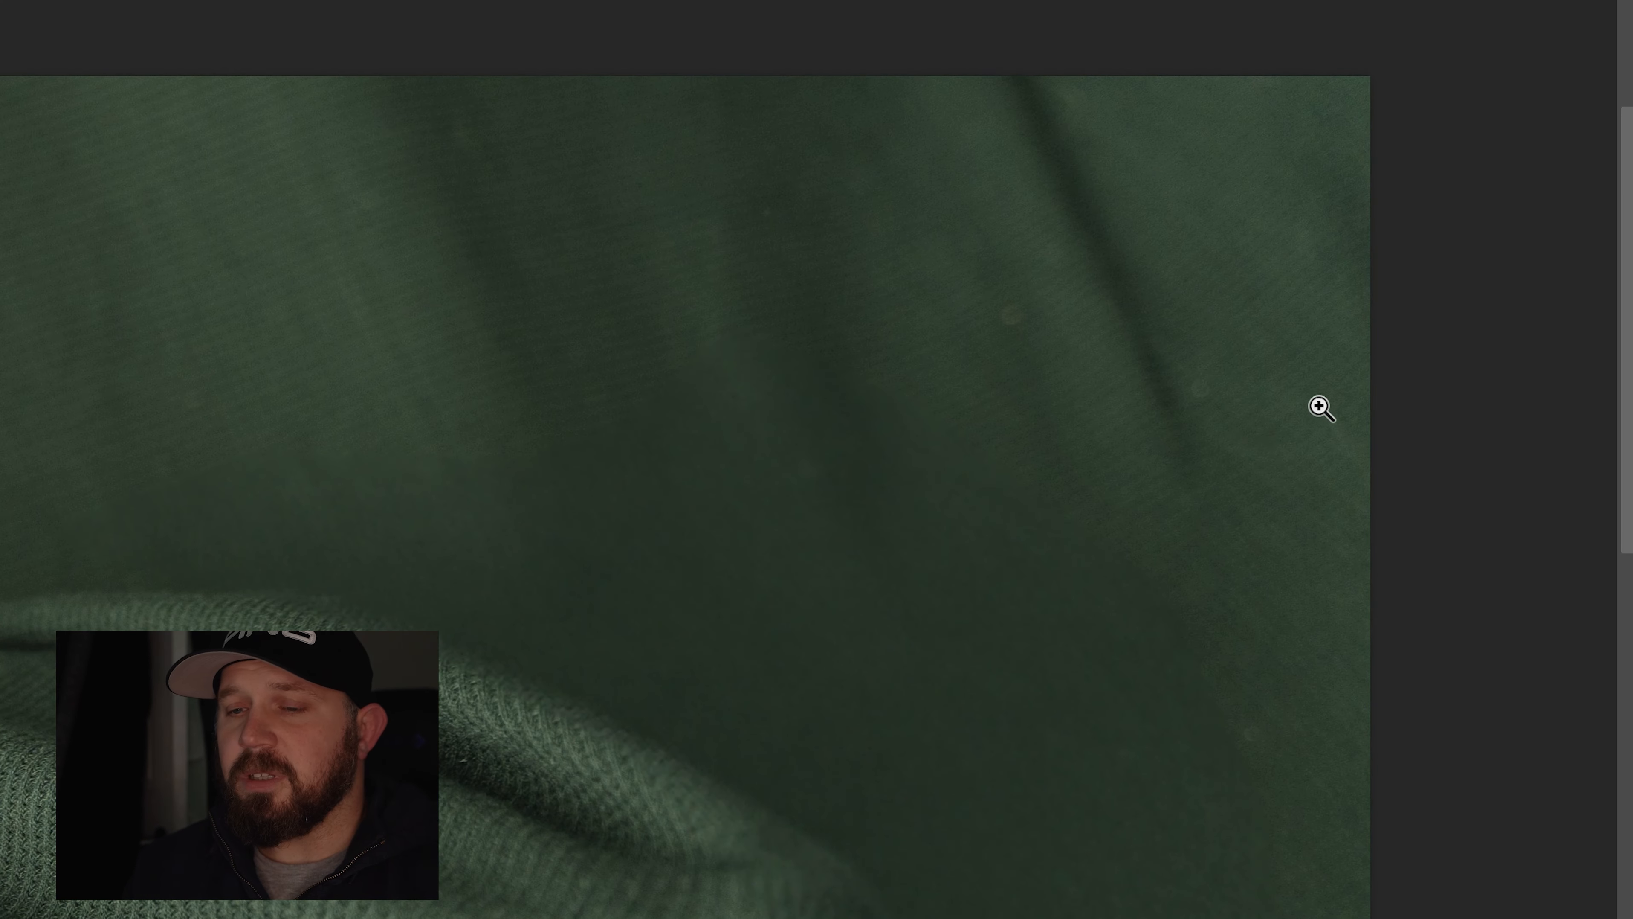
key("j")
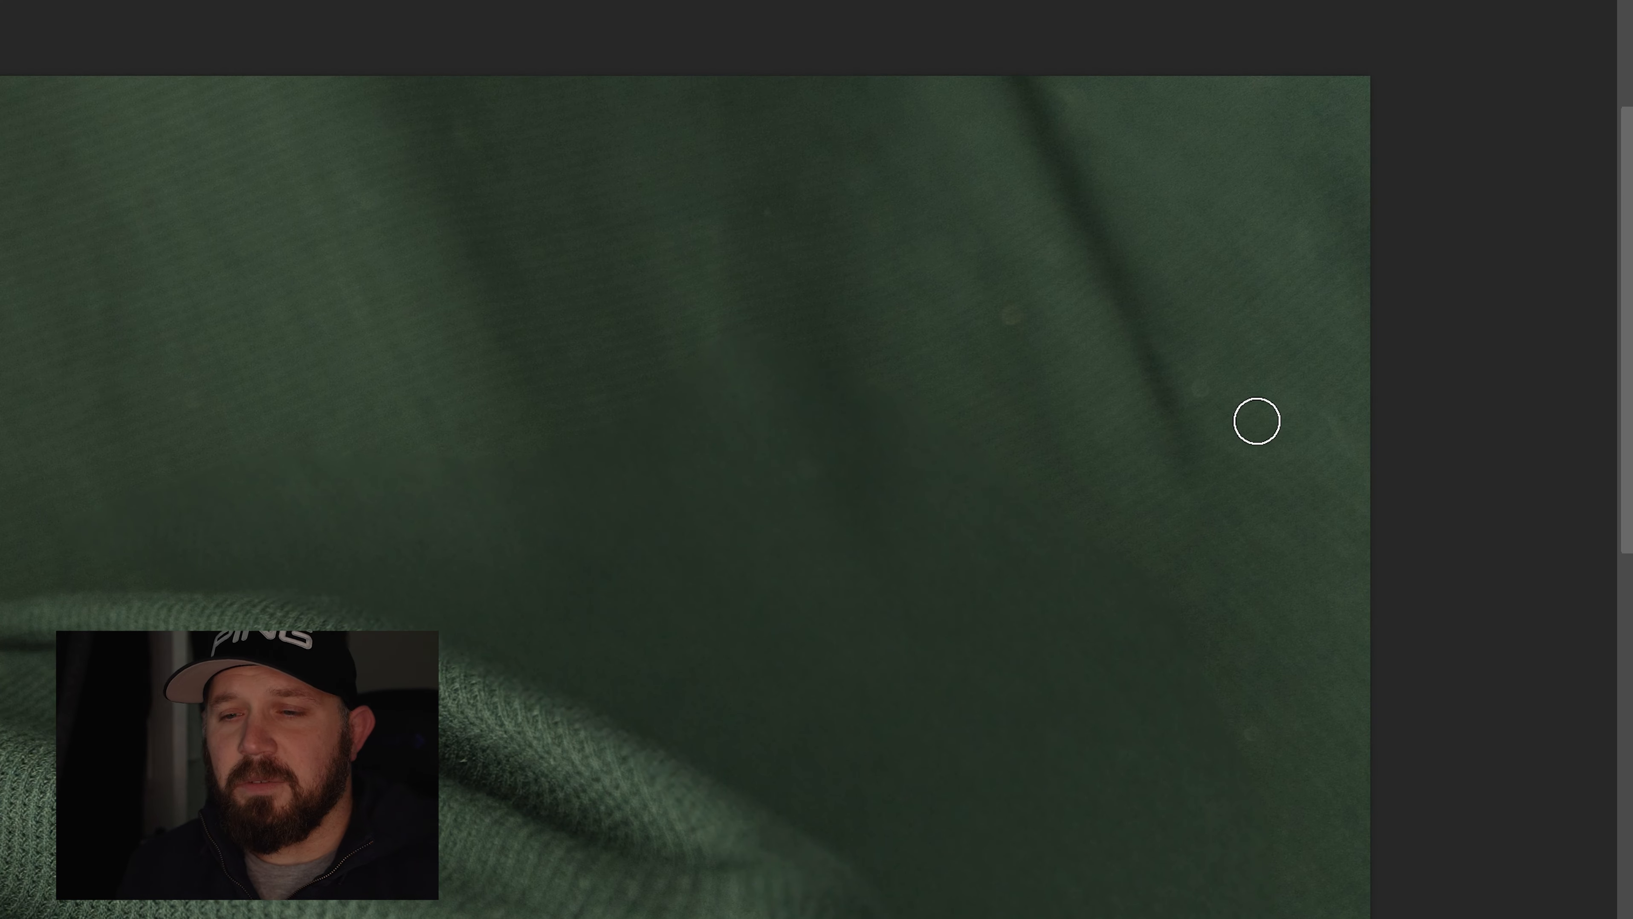
key("]")
key("]")
left_click(1258, 421, "alt")
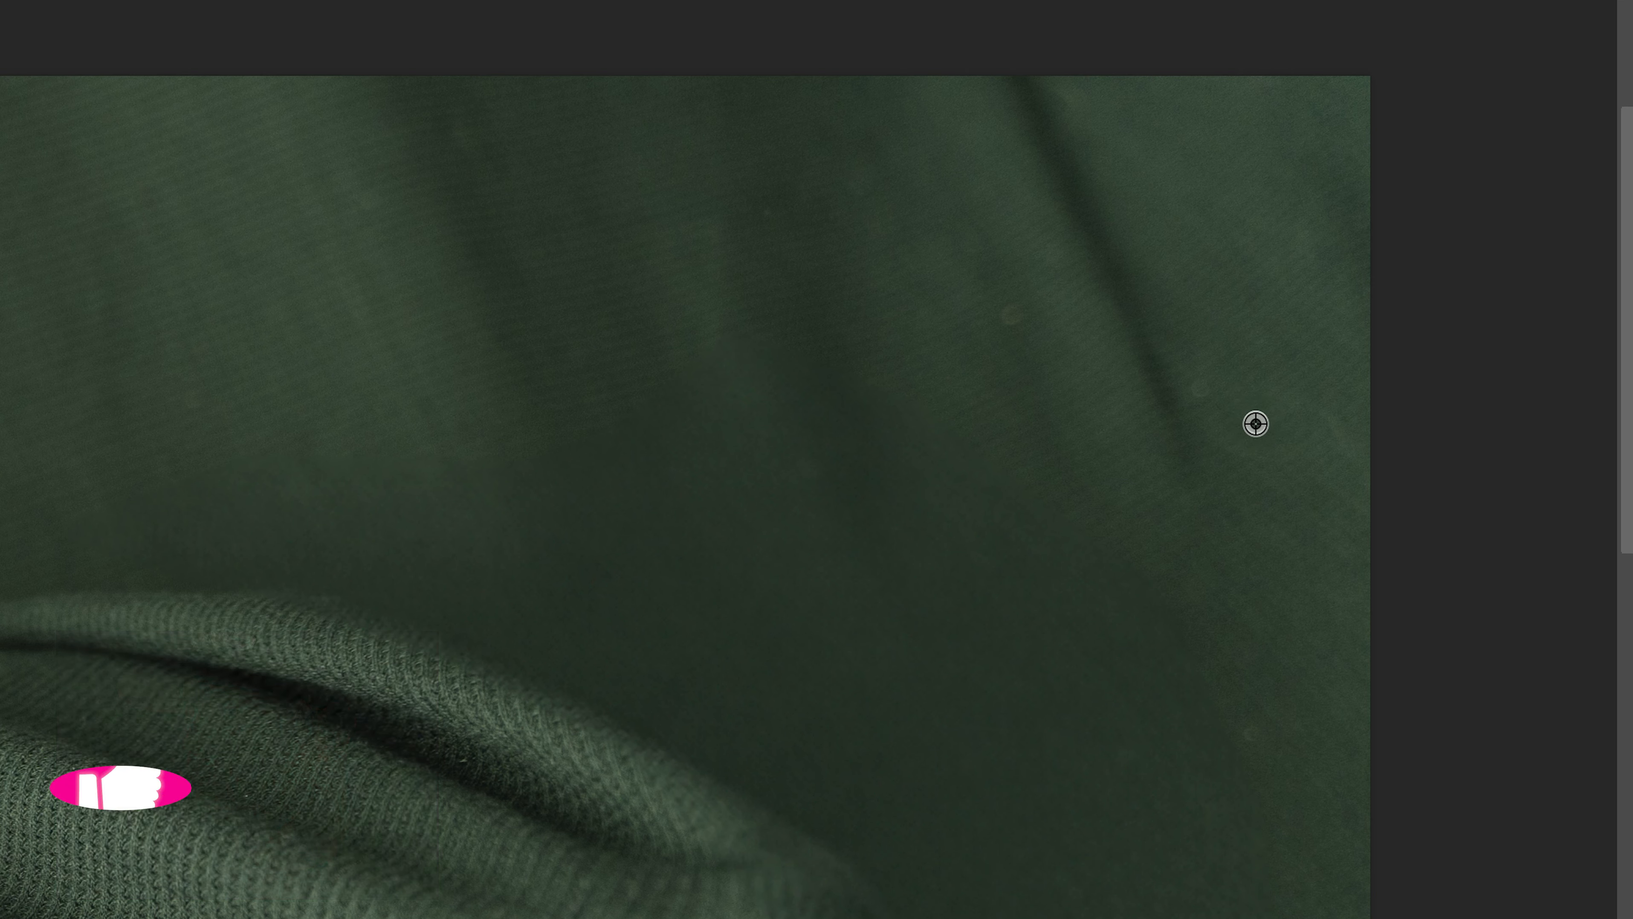
mouse_move(1167, 428)
left_mouse_down()
mouse_move(1059, 130)
mouse_move(1017, 101)
mouse_move(1047, 109)
mouse_move(1036, 130)
mouse_move(1097, 328)
left_mouse_up()
left_click(1137, 145, "alt")
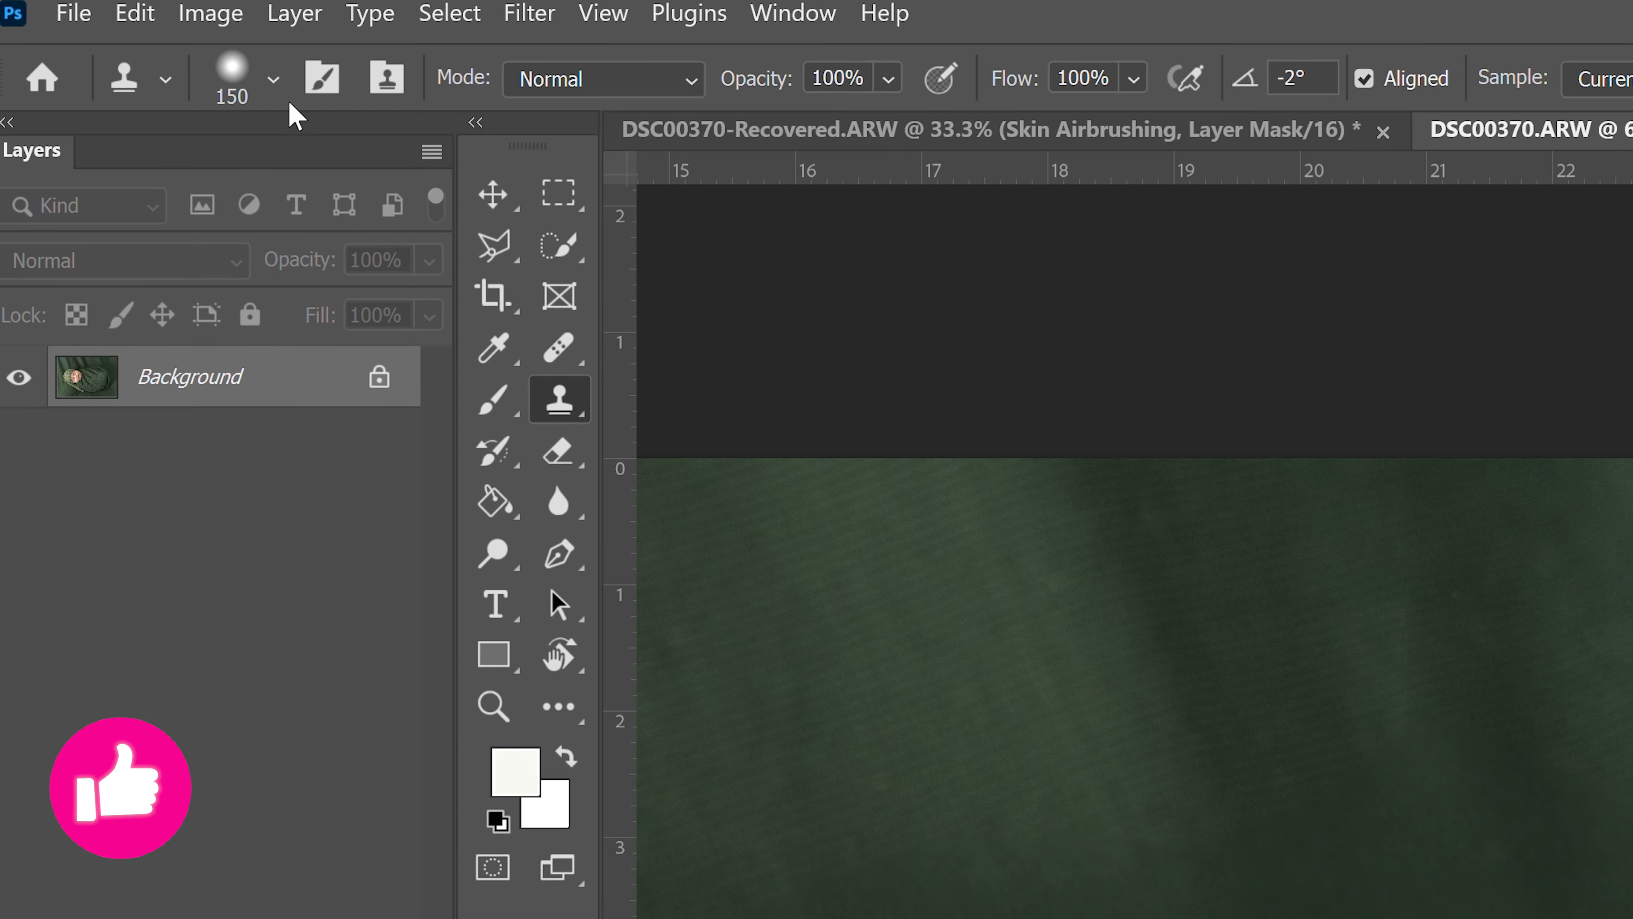
Step: Reduce the Clone Stamp brush to its minimum hardness and blend away the remaining backdrop creases above the wrap's foot end
left_click(272, 78)
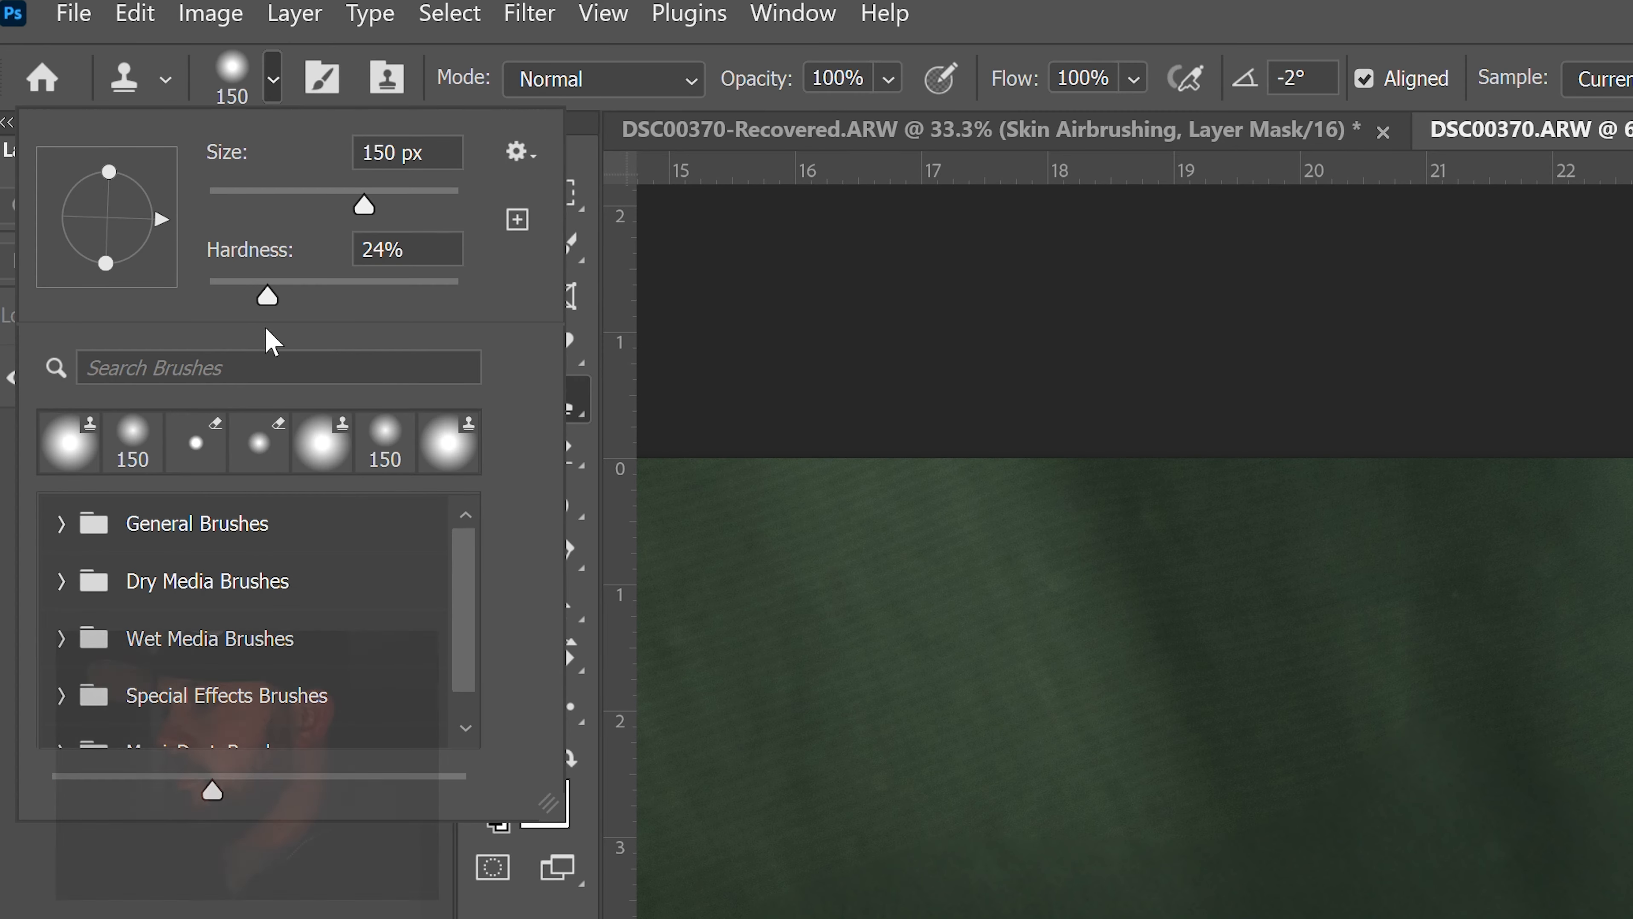
left_click_drag(266, 296, 210, 294)
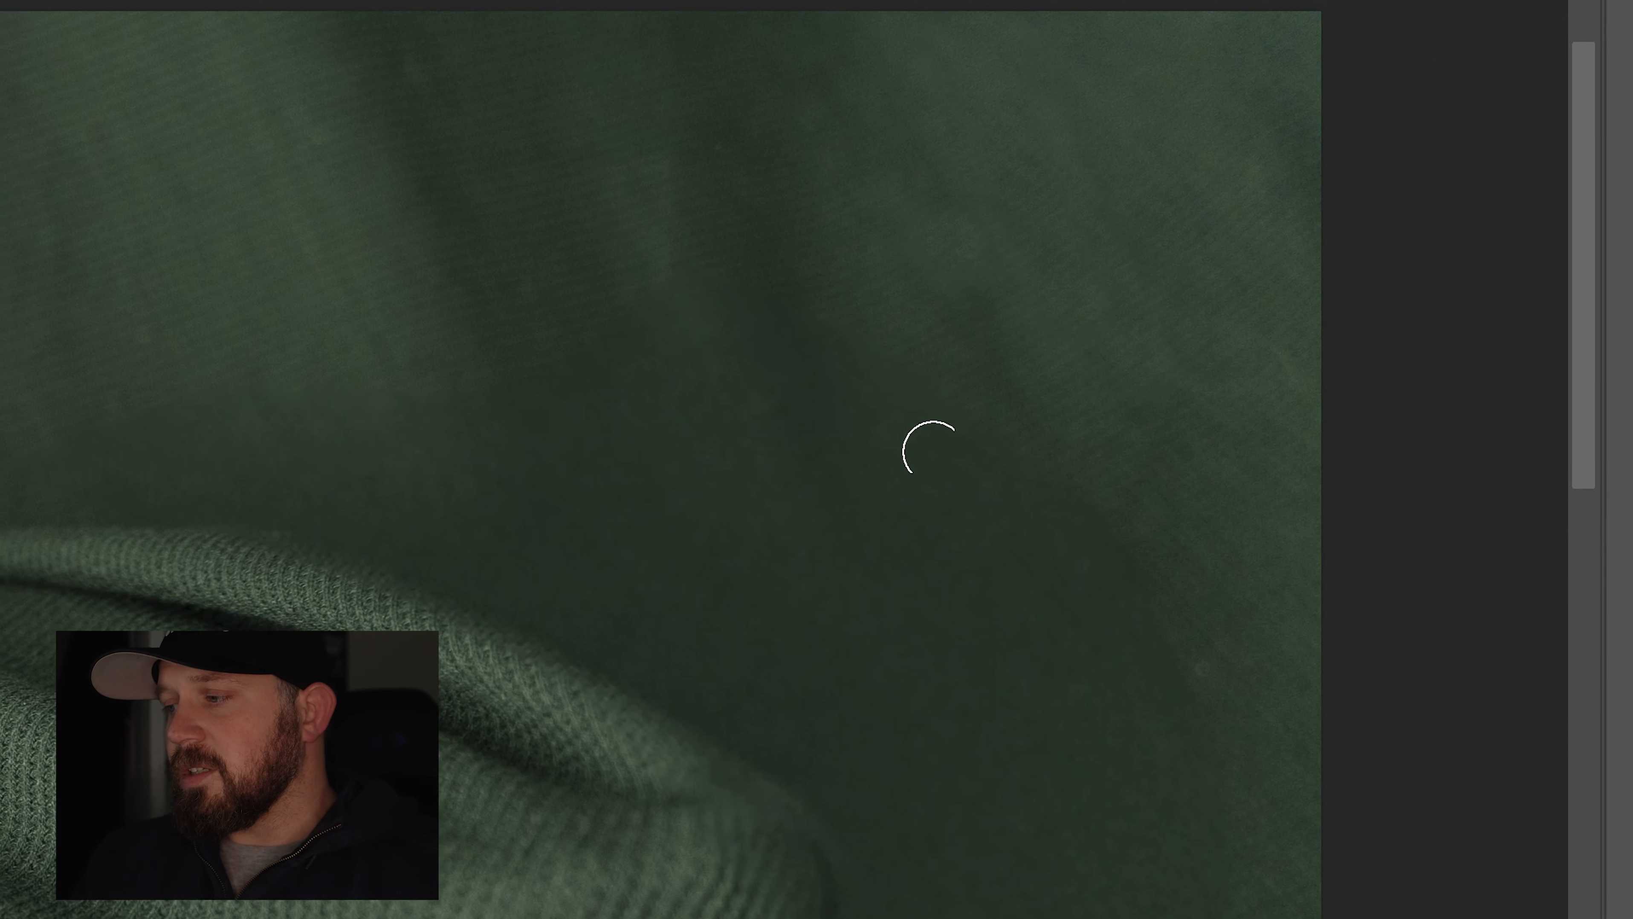
key("[")
left_click(950, 458, "alt")
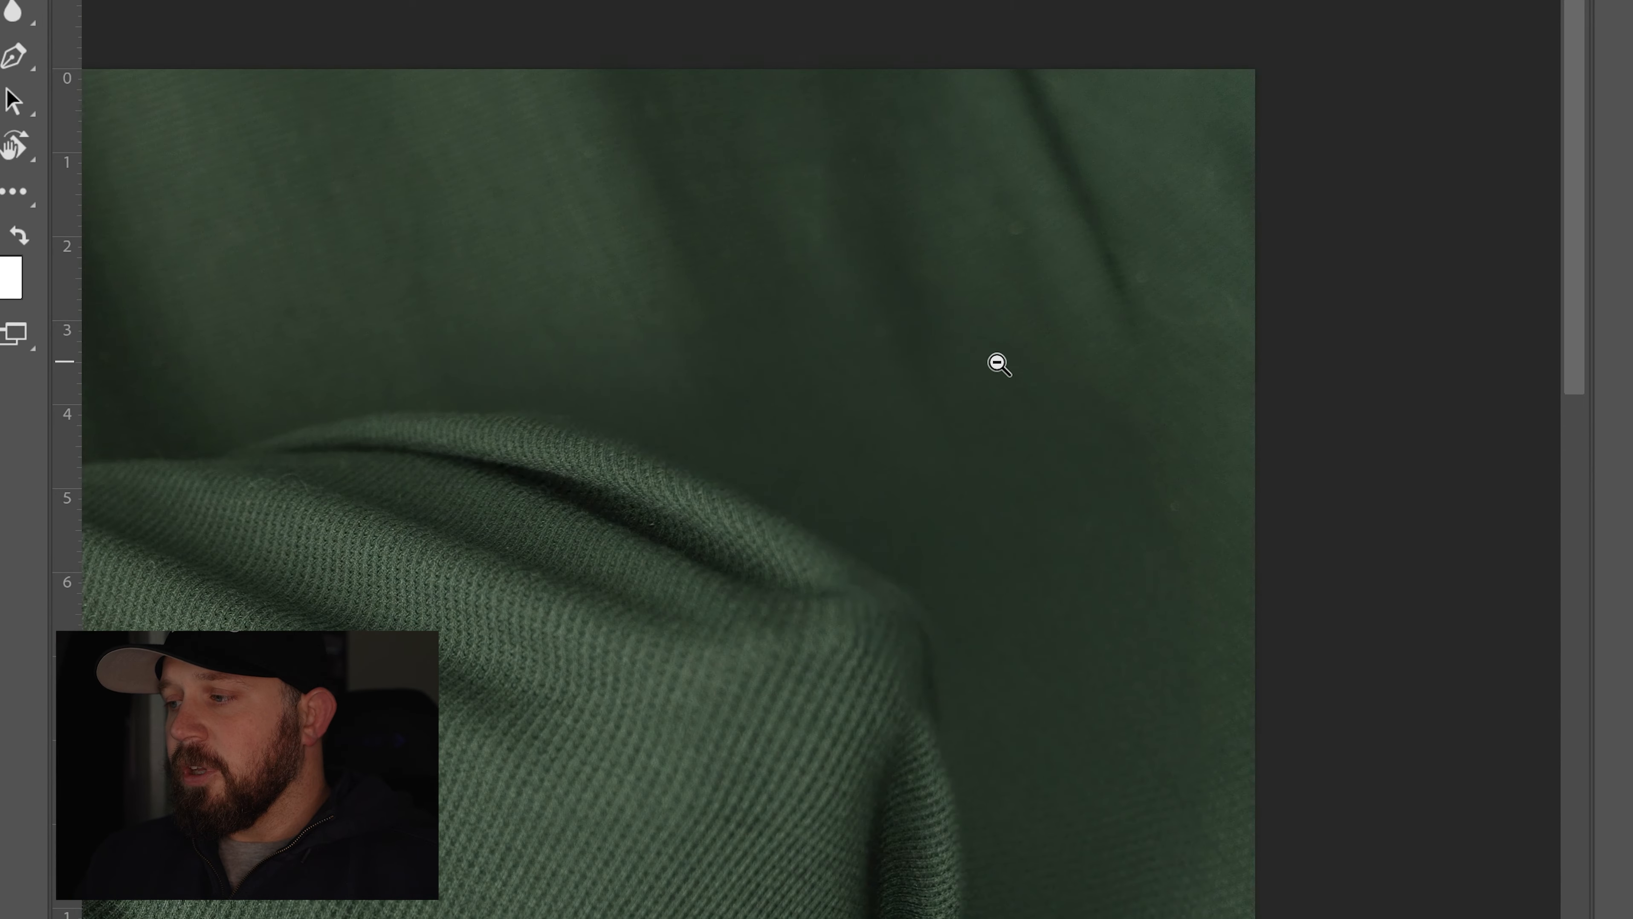
left_click(949, 458, "alt")
left_click_drag(889, 556, 938, 517)
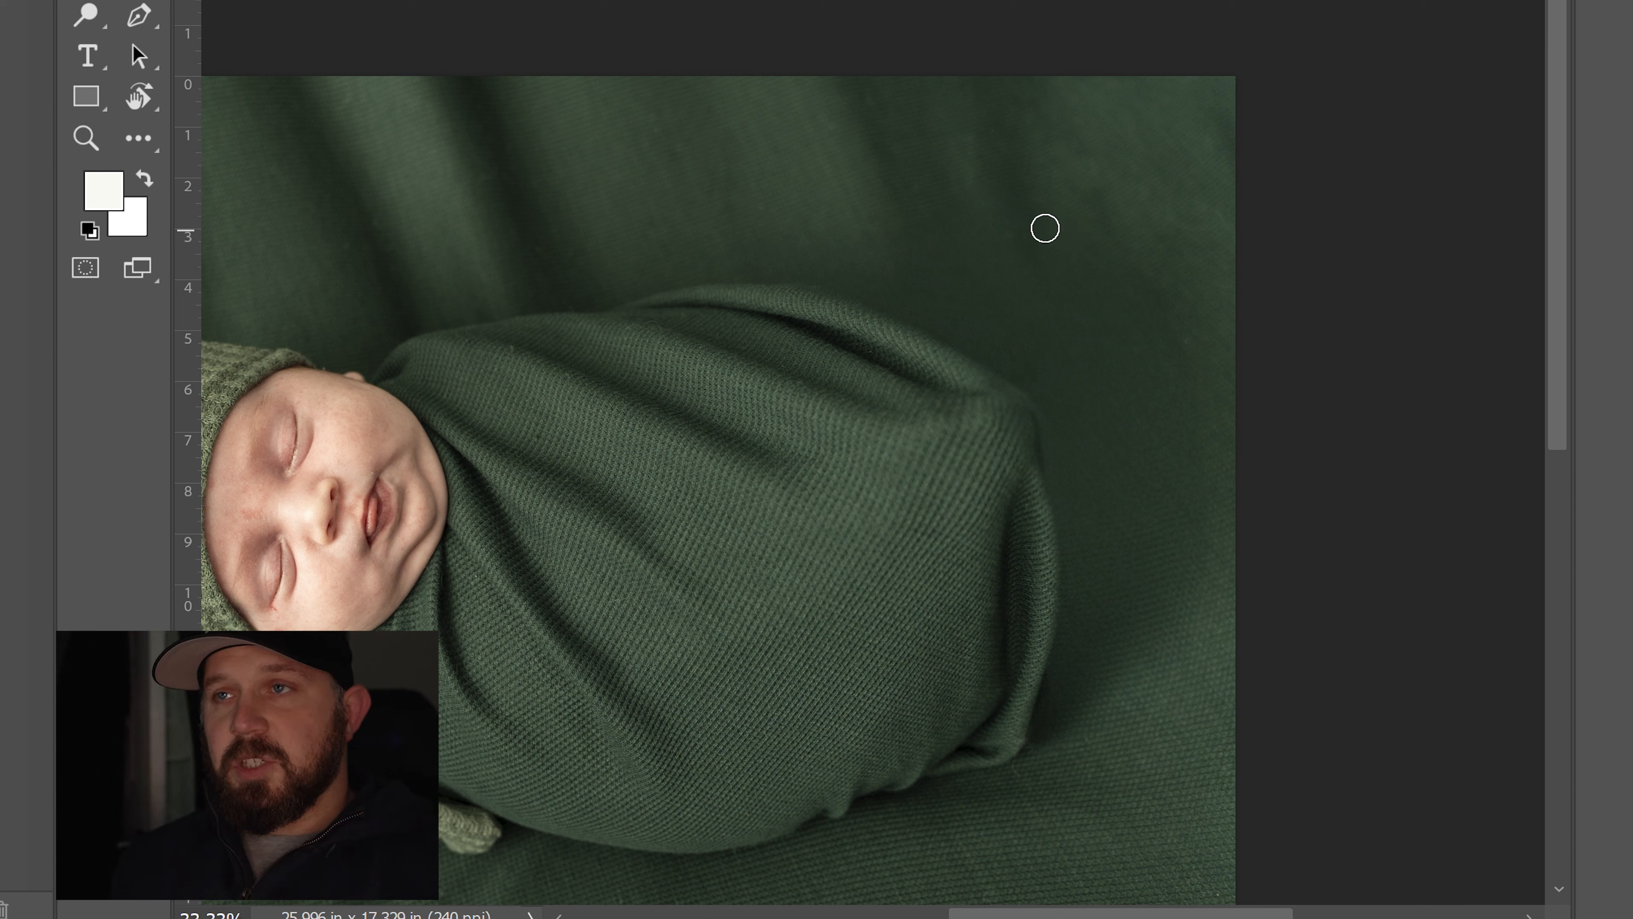
mouse_move(1033, 227)
left_mouse_down()
mouse_move(1050, 274)
mouse_move(999, 136)
mouse_move(1043, 285)
mouse_move(987, 185)
mouse_move(985, 139)
mouse_move(1043, 220)
mouse_move(1034, 199)
mouse_move(1002, 197)
mouse_move(992, 220)
mouse_move(977, 141)
mouse_move(1006, 134)
mouse_move(1030, 159)
mouse_move(1022, 175)
mouse_move(989, 115)
mouse_move(1057, 116)
mouse_move(999, 110)
mouse_move(1028, 106)
mouse_move(1184, 211)
mouse_move(1101, 195)
left_mouse_up()
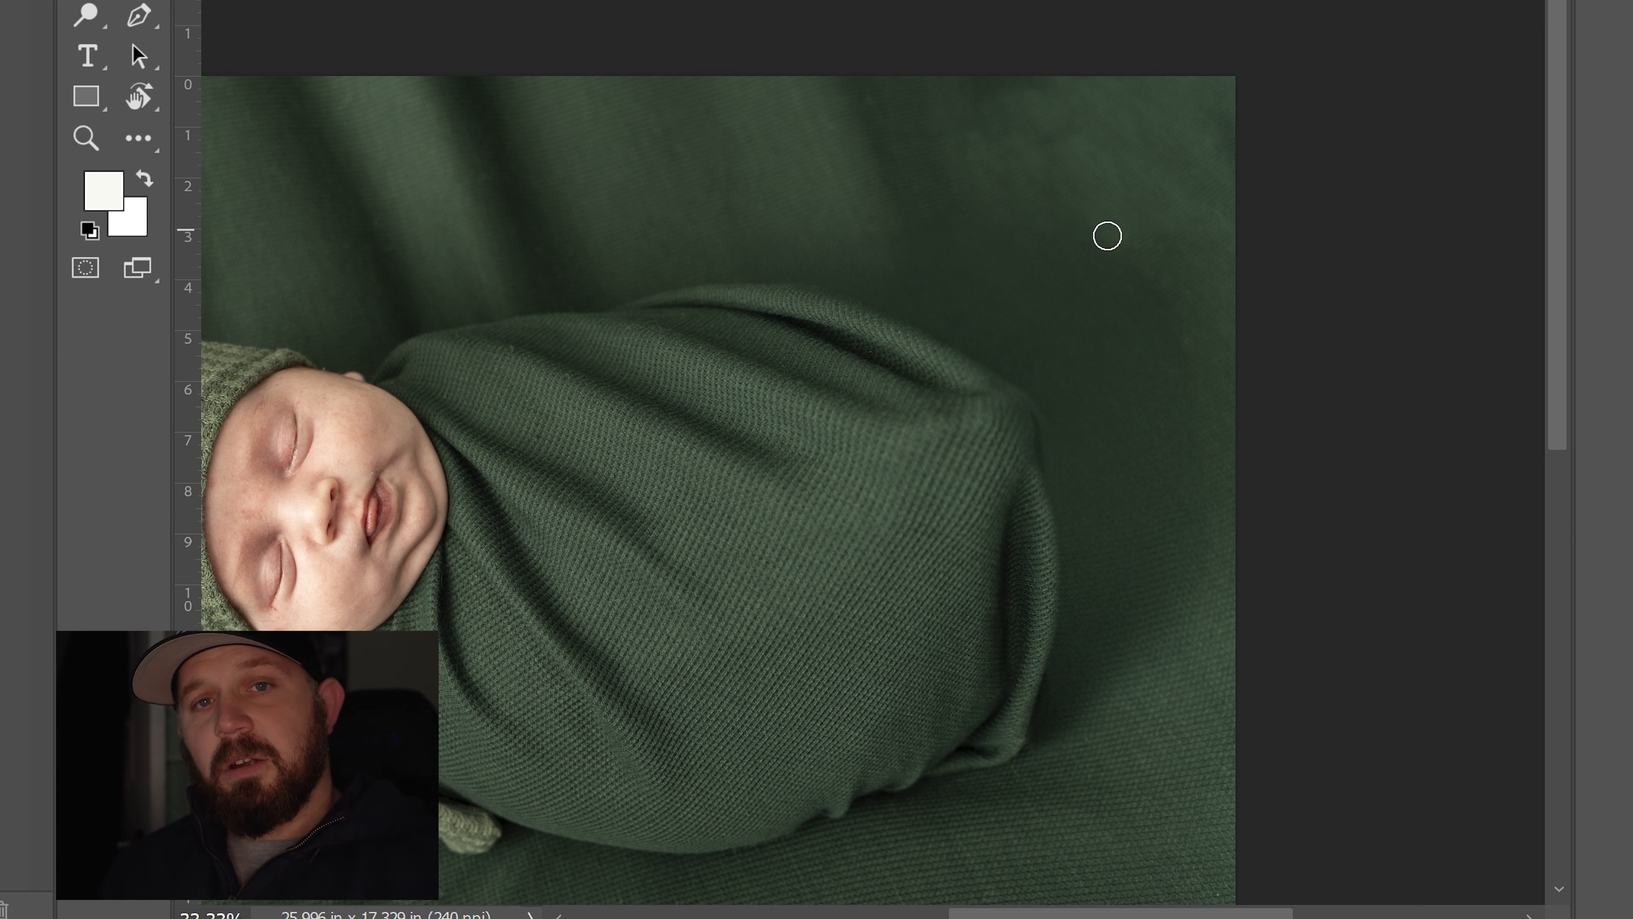
left_click_drag(1119, 250, 1126, 256)
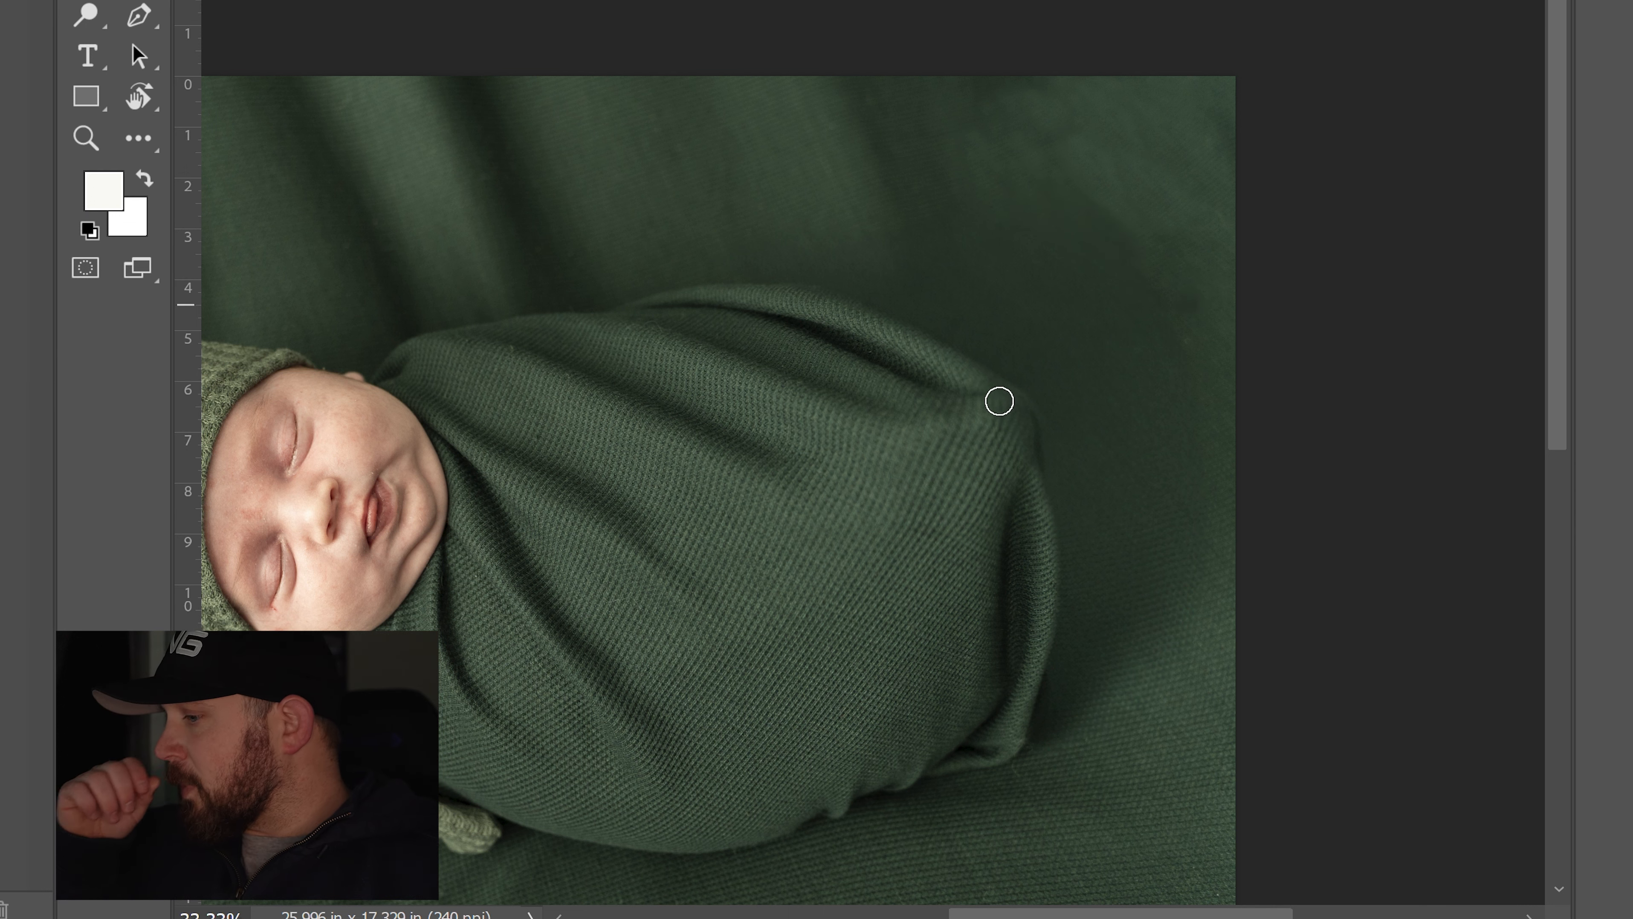
Step: Set the clone source rotation to -7.4° for retouching the curved lower edge of the wrap
left_click_drag(897, 460, 989, 250)
key("z")
left_click(920, 653)
left_click(921, 653)
left_click(920, 653)
left_click(920, 654)
left_click(992, 547, "alt")
left_click_drag(1010, 536, 930, 558)
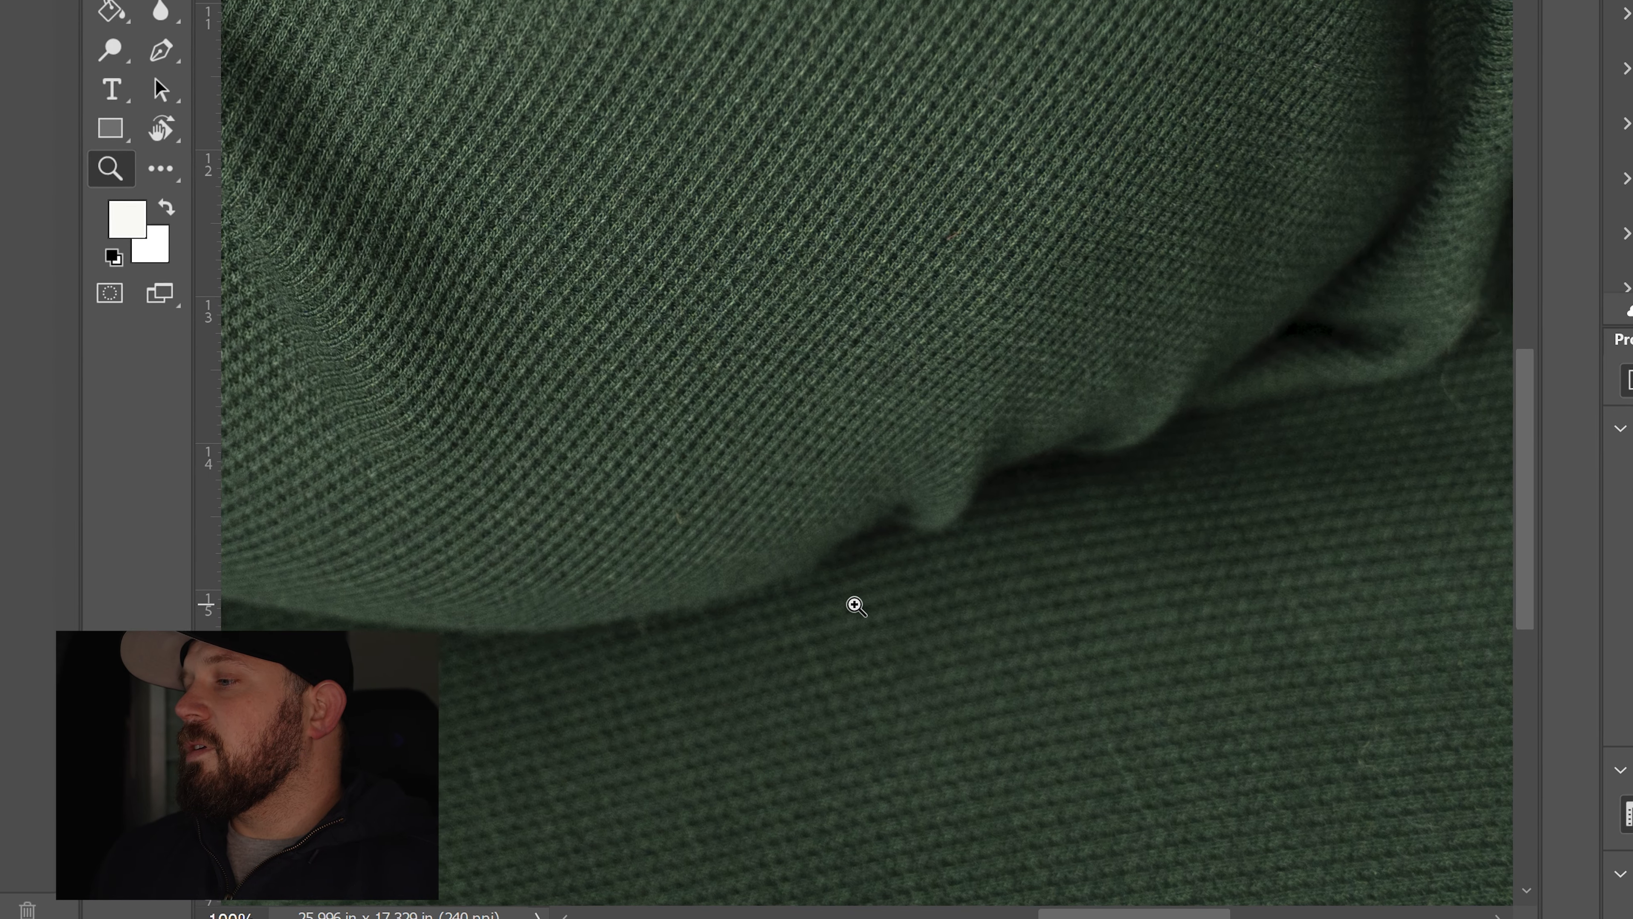
key("s")
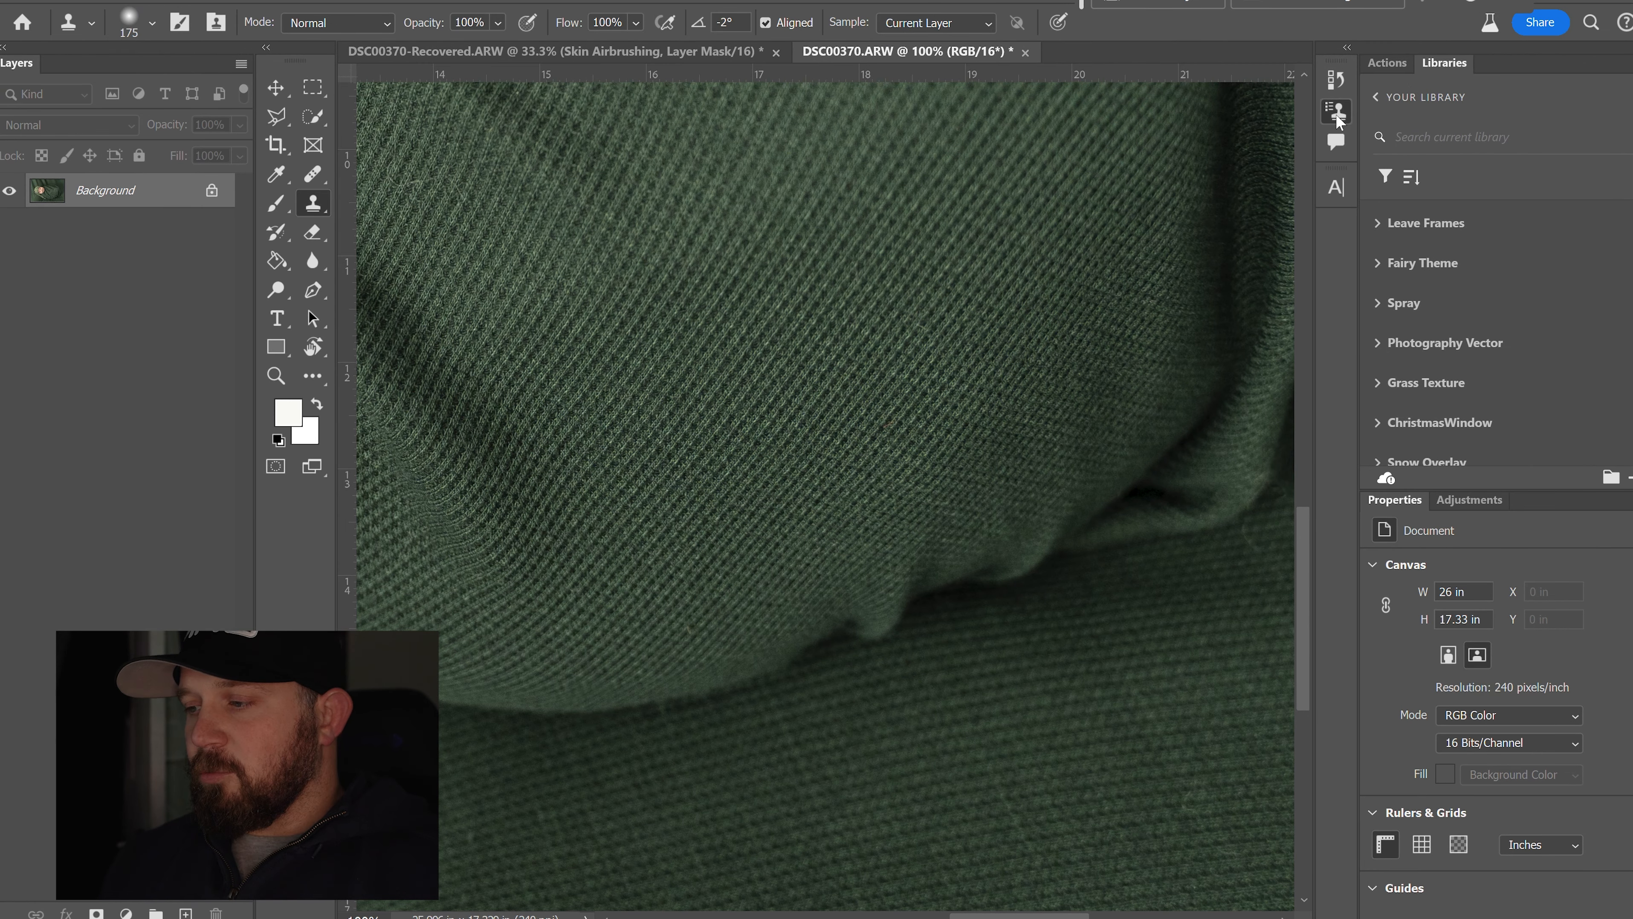
left_click(1337, 114)
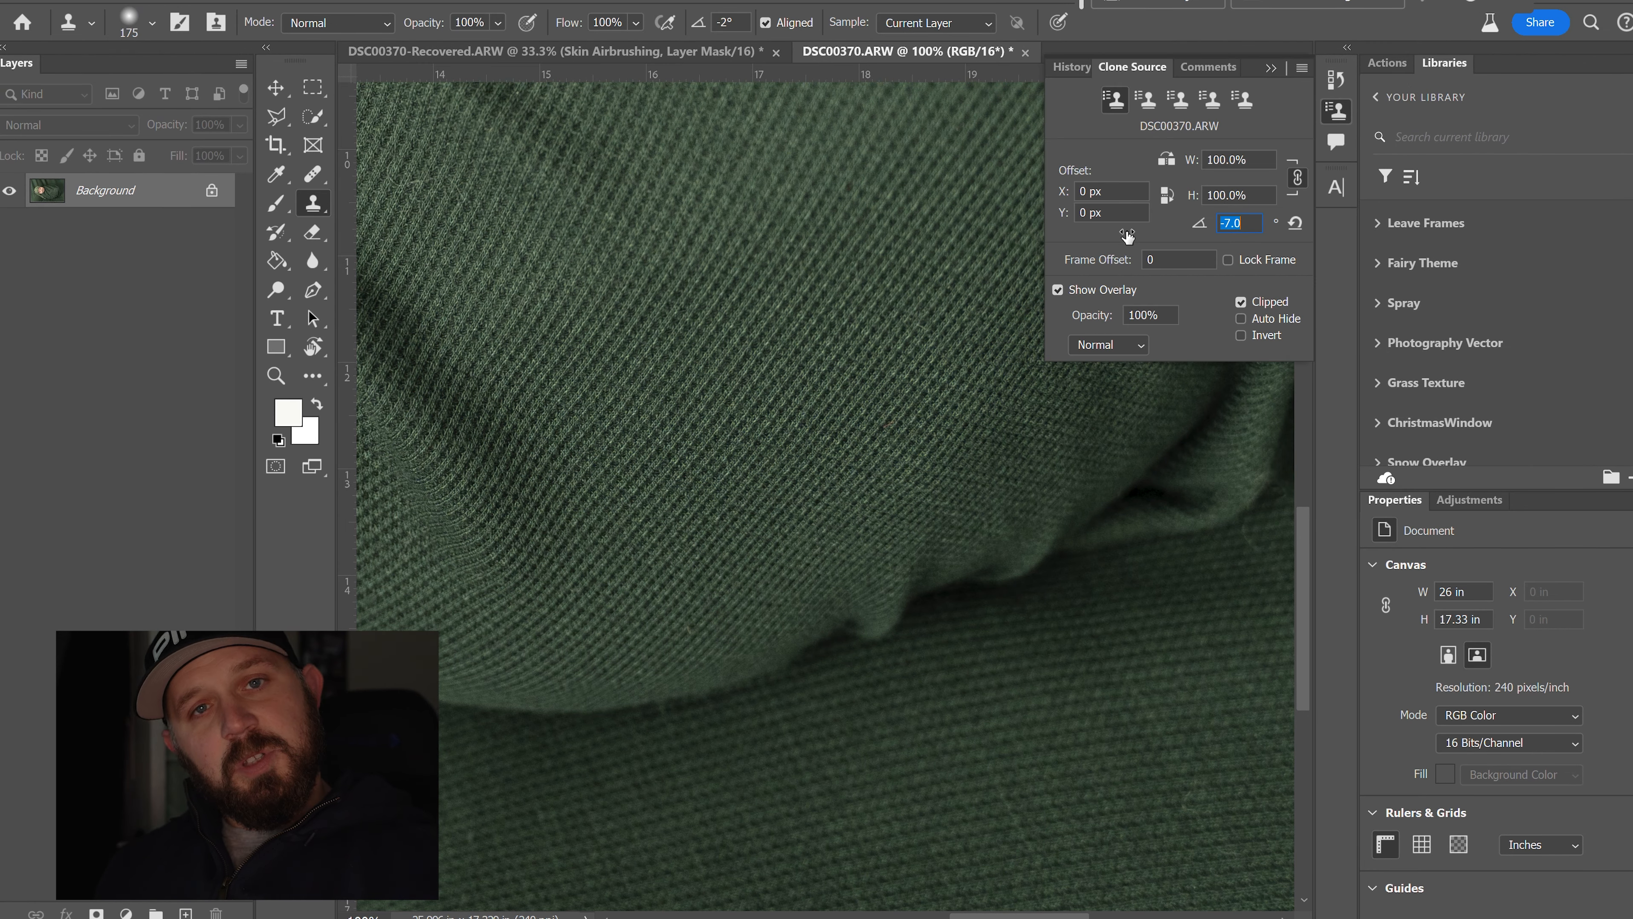
Step: Sample the smooth lower edge of the wrap and clone it over the small puckered fold beside it
left_click(766, 673, "alt")
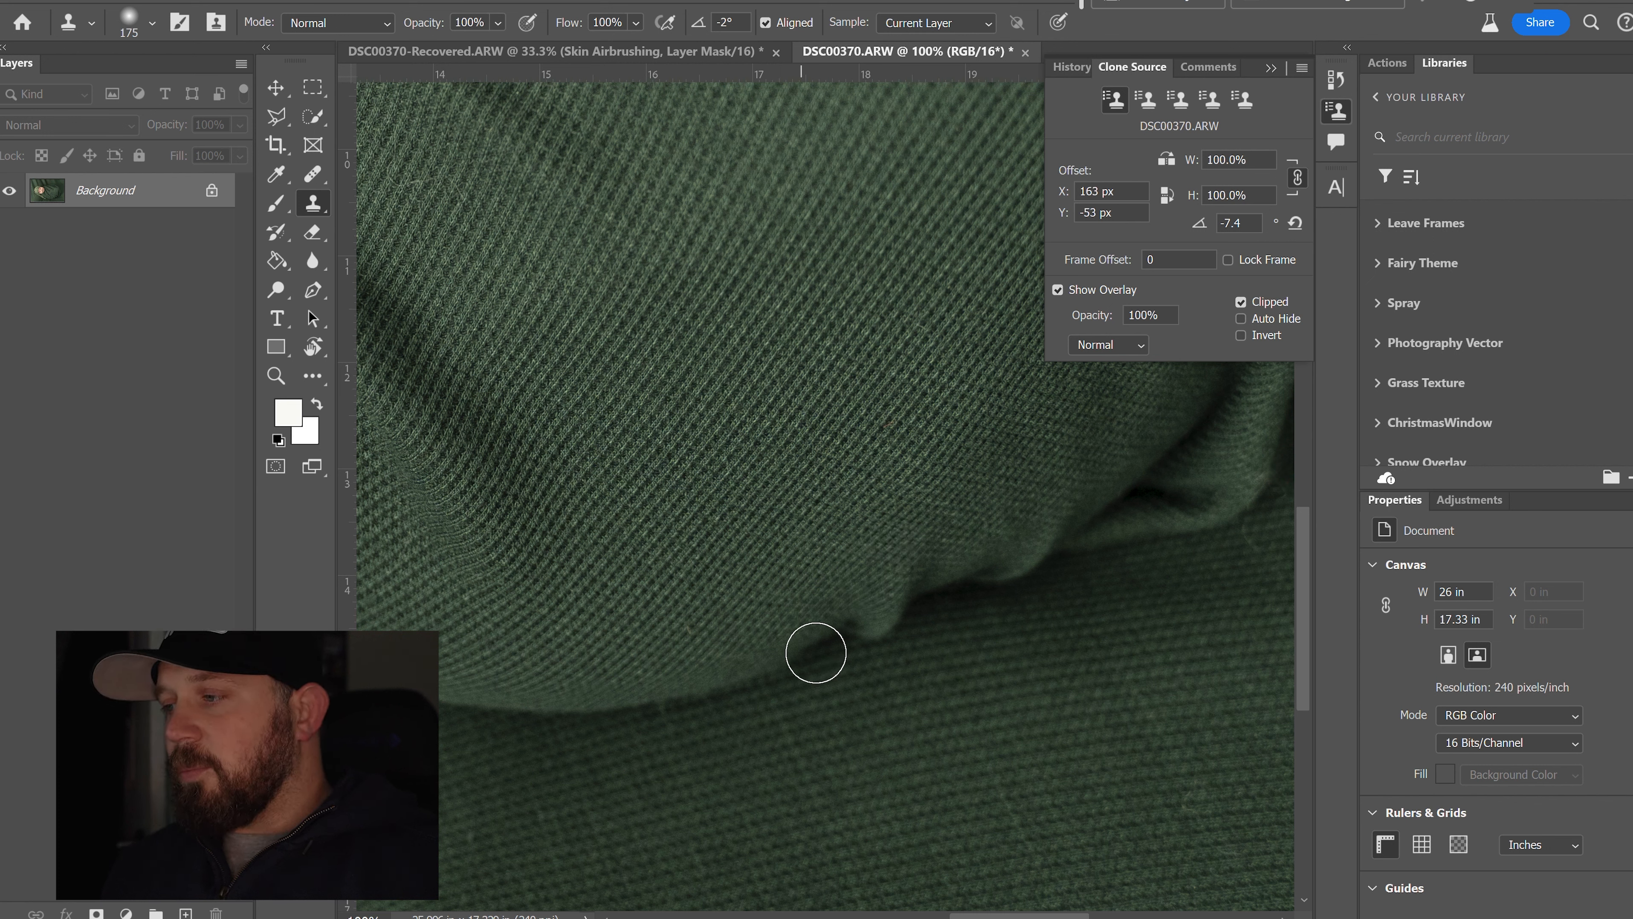
left_click_drag(852, 639, 908, 620)
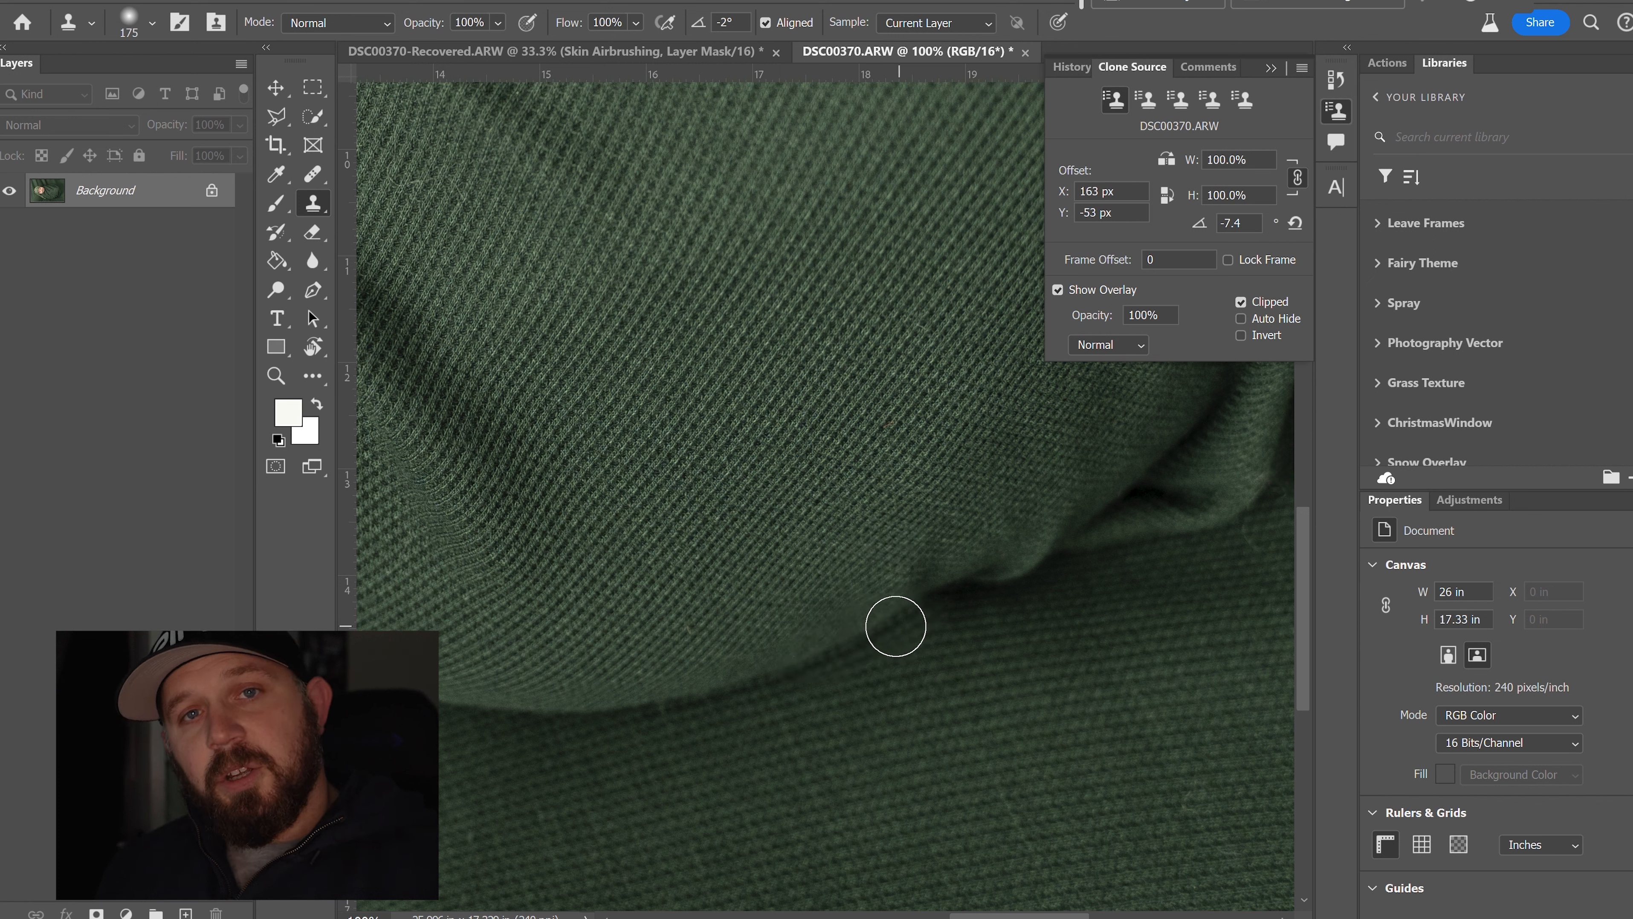
left_click_drag(892, 625, 939, 593)
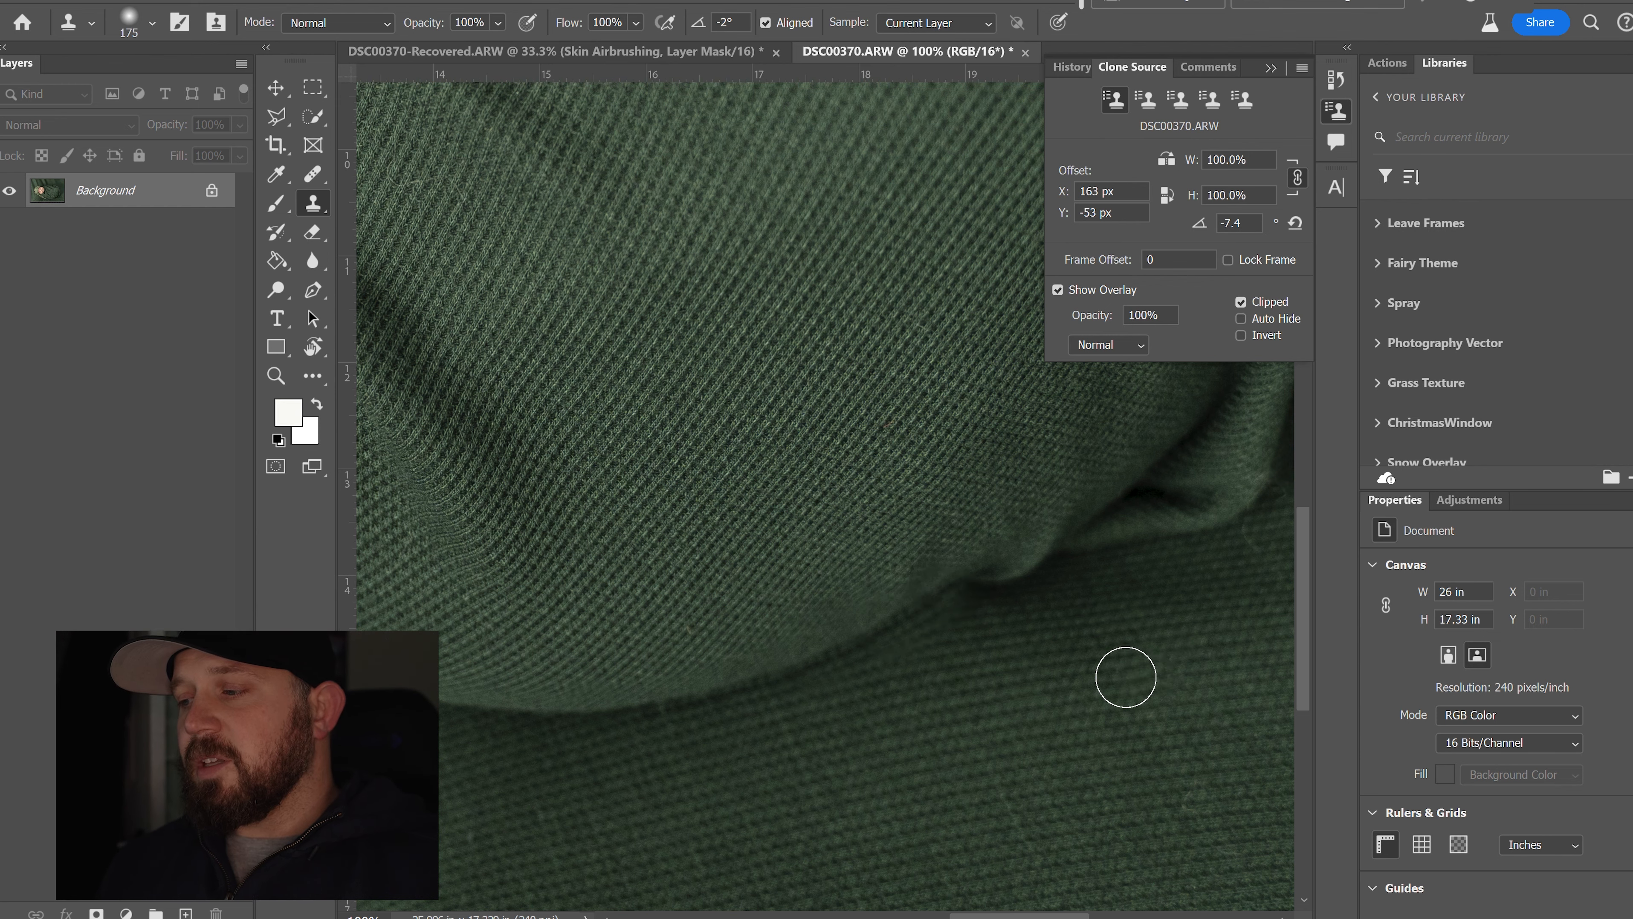
Step: Sample the smooth lower edge of the wrap, set the clone source rotation to 6.1°, and clone over the remaining puckered fold
key("z")
left_click(1098, 665, "alt")
left_click(1099, 668, "alt")
left_click_drag(1162, 656, 1058, 661)
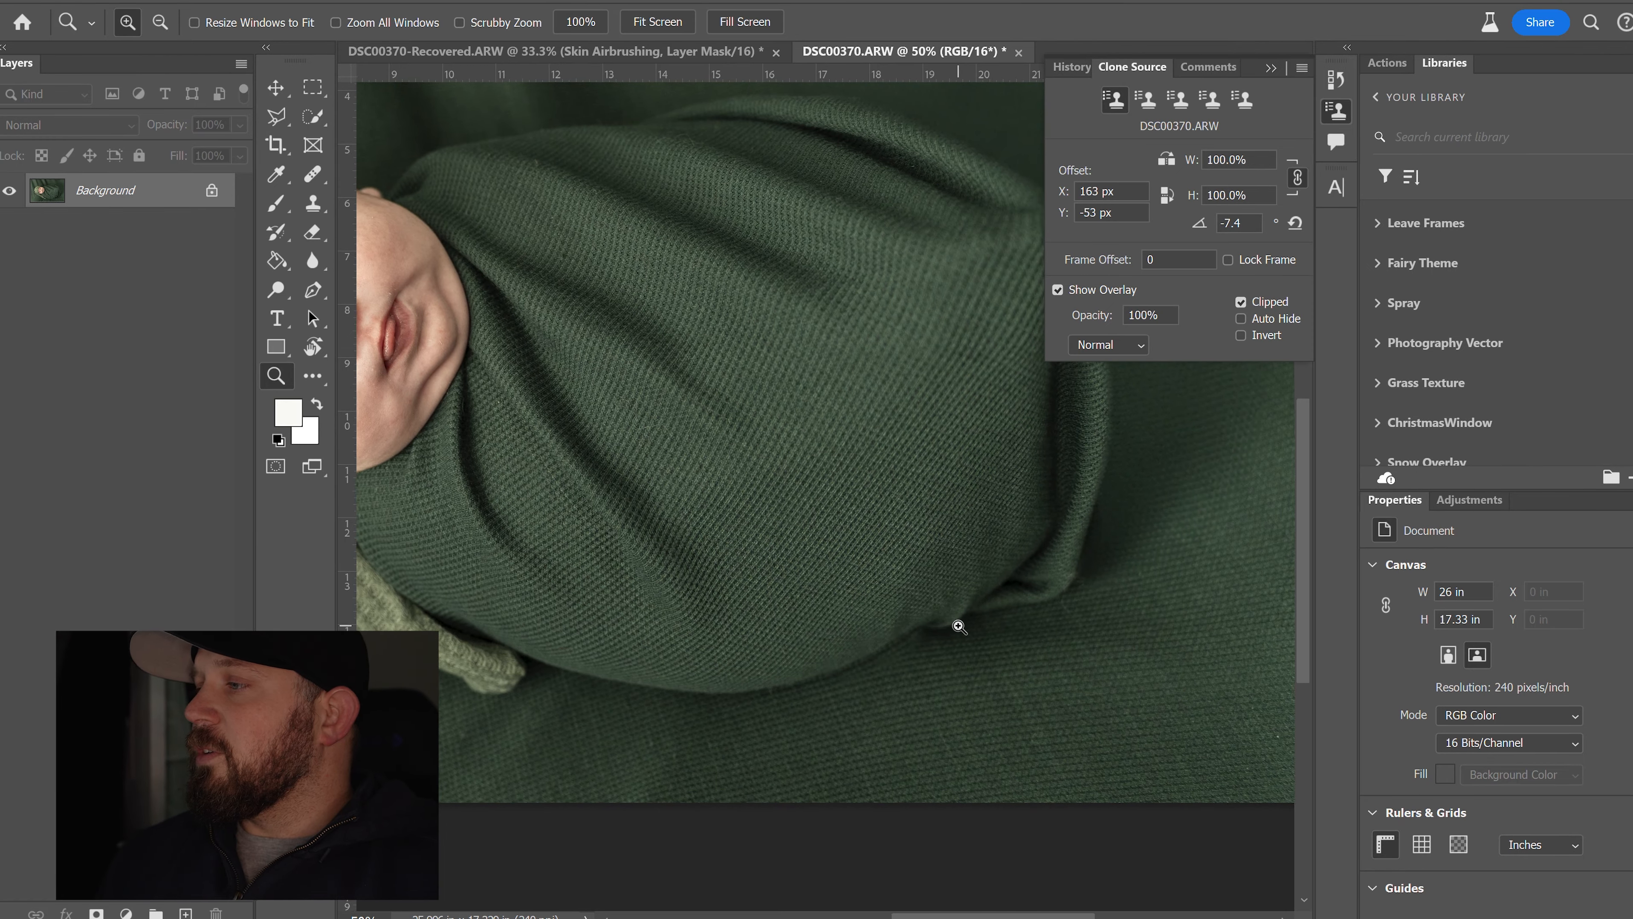
left_click(956, 638)
left_click(951, 644)
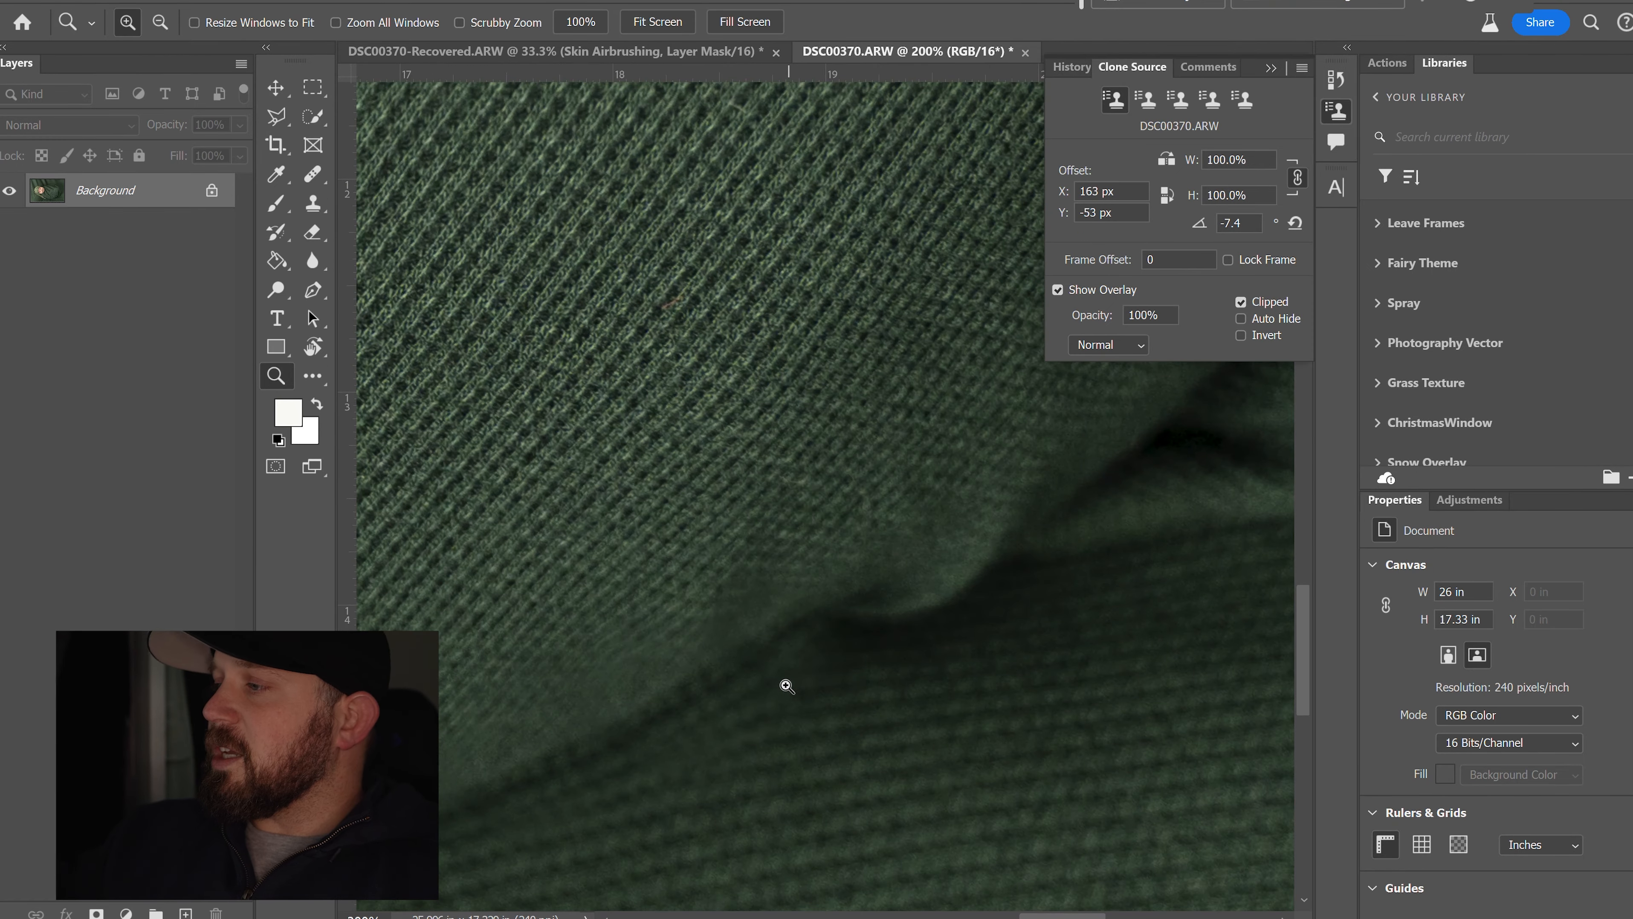
key("s")
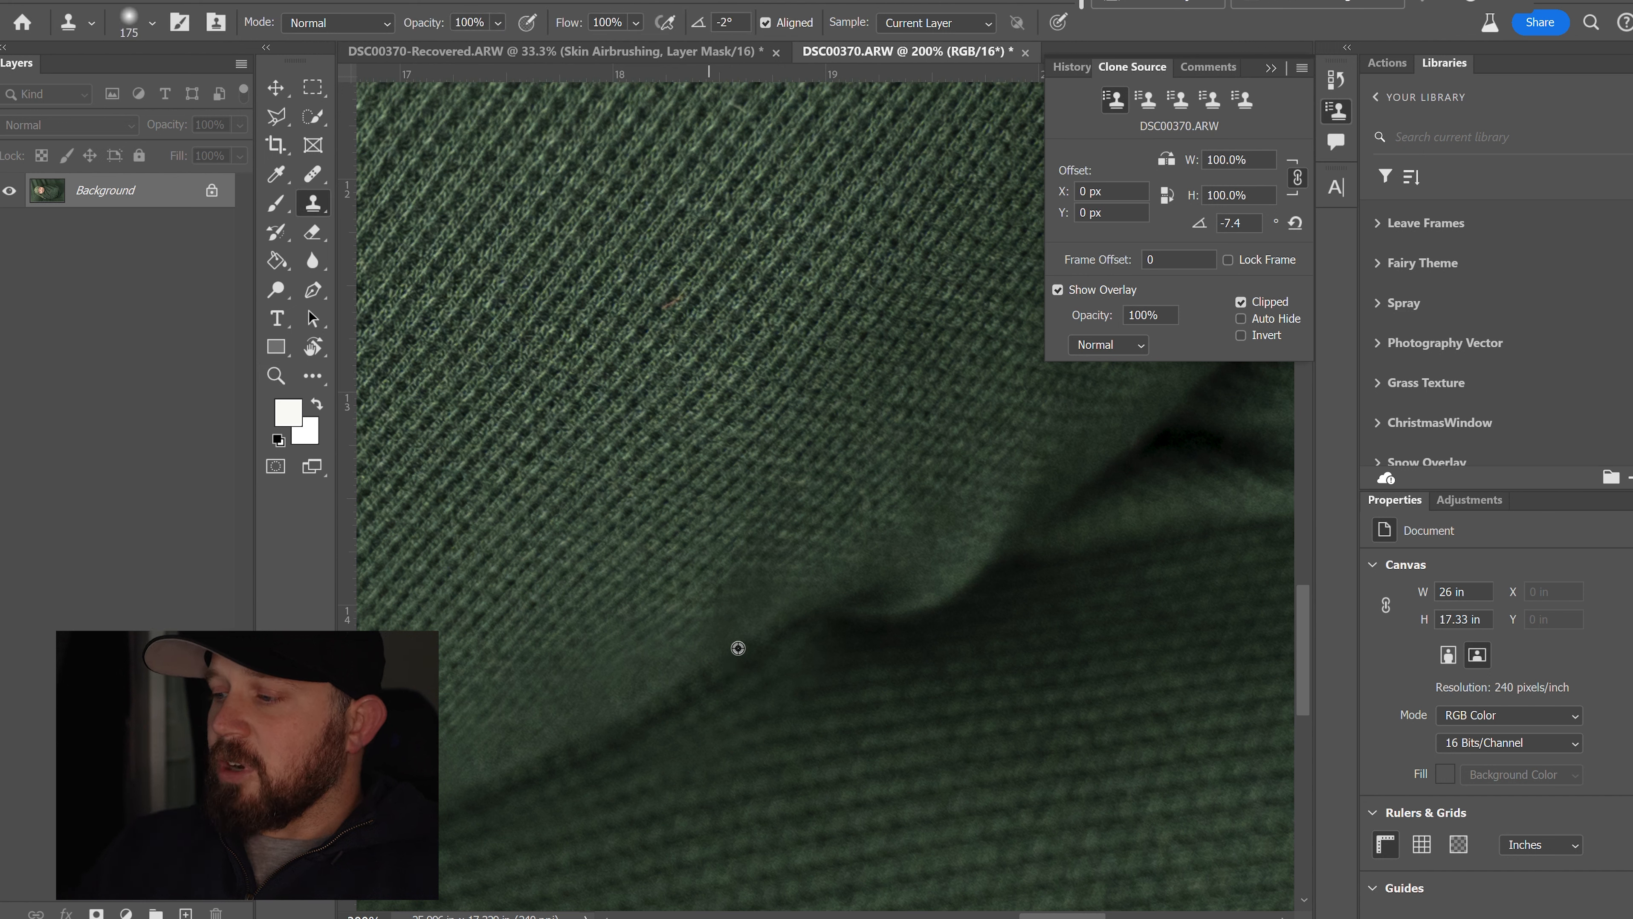
left_click(738, 648, "alt")
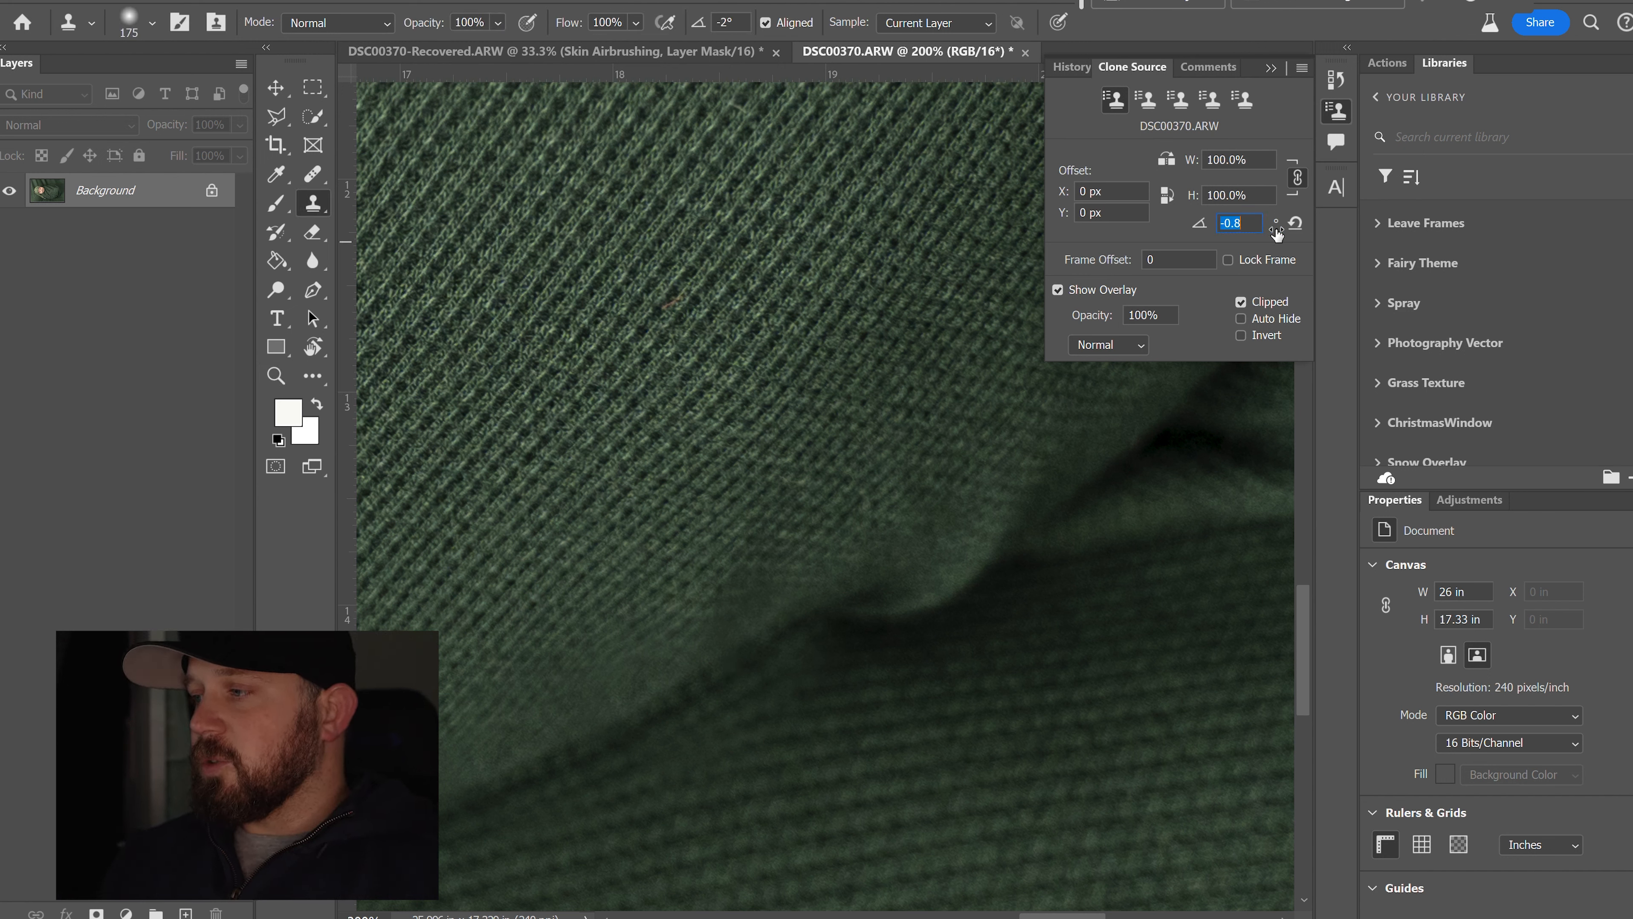
left_click_drag(1056, 404, 1037, 417)
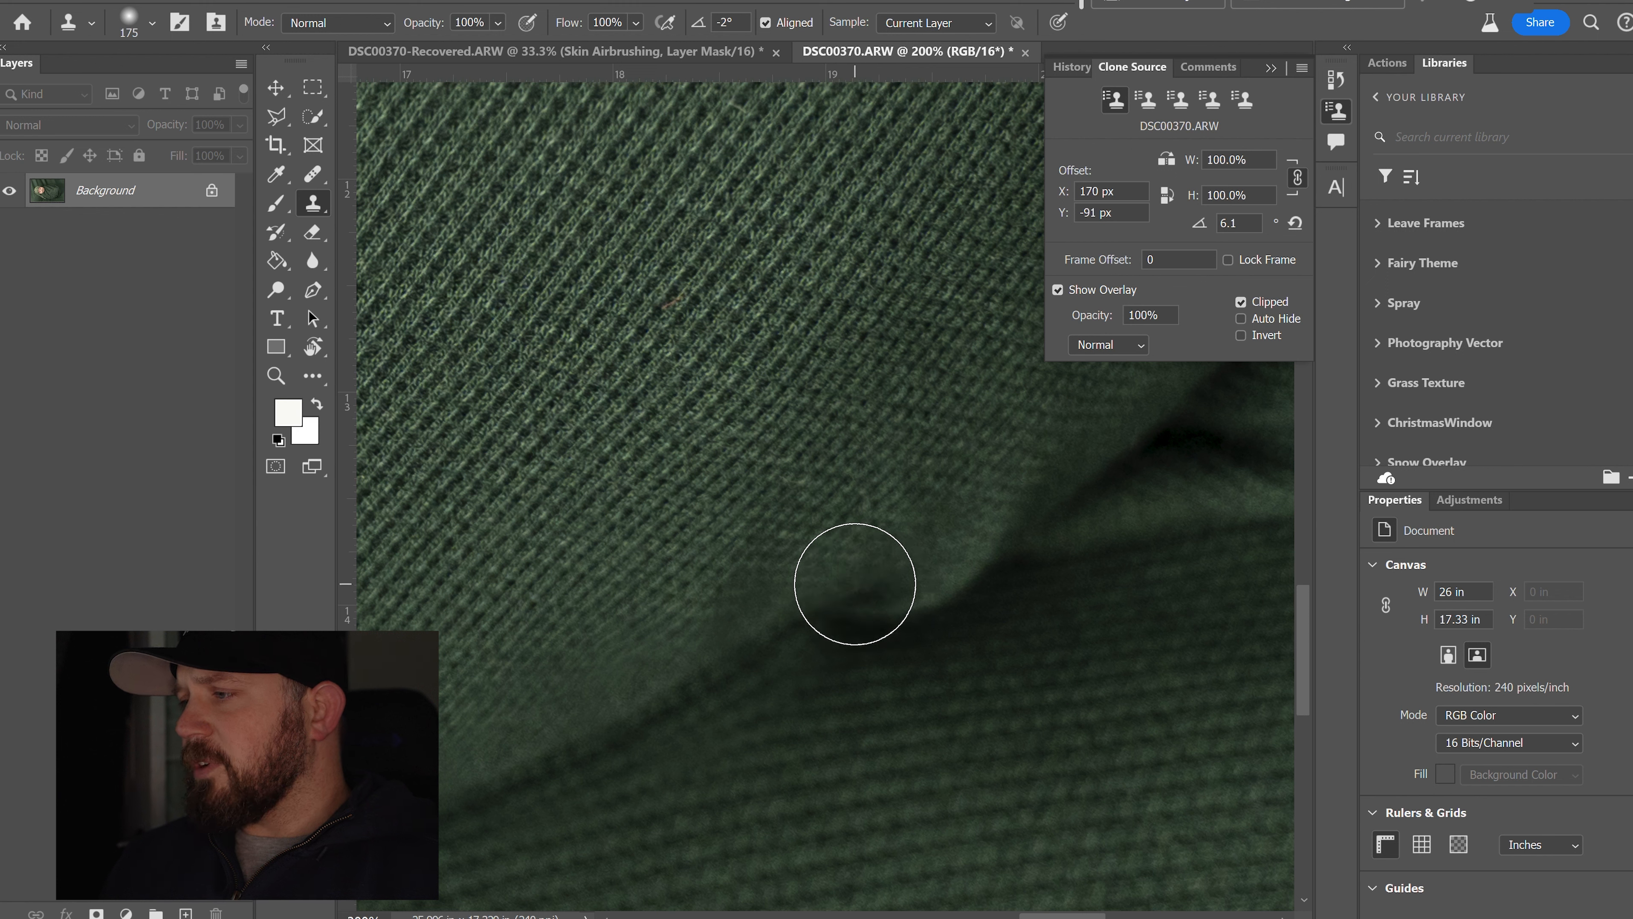
mouse_move(856, 584)
left_mouse_down()
mouse_move(1007, 564)
mouse_move(969, 579)
mouse_move(916, 641)
left_mouse_up()
left_click(1145, 558, "alt")
Step: Close the Clone Source settings and check the retouched wrap in the whole photo
key("z")
left_click(1054, 664, "alt")
left_click(1054, 667, "alt")
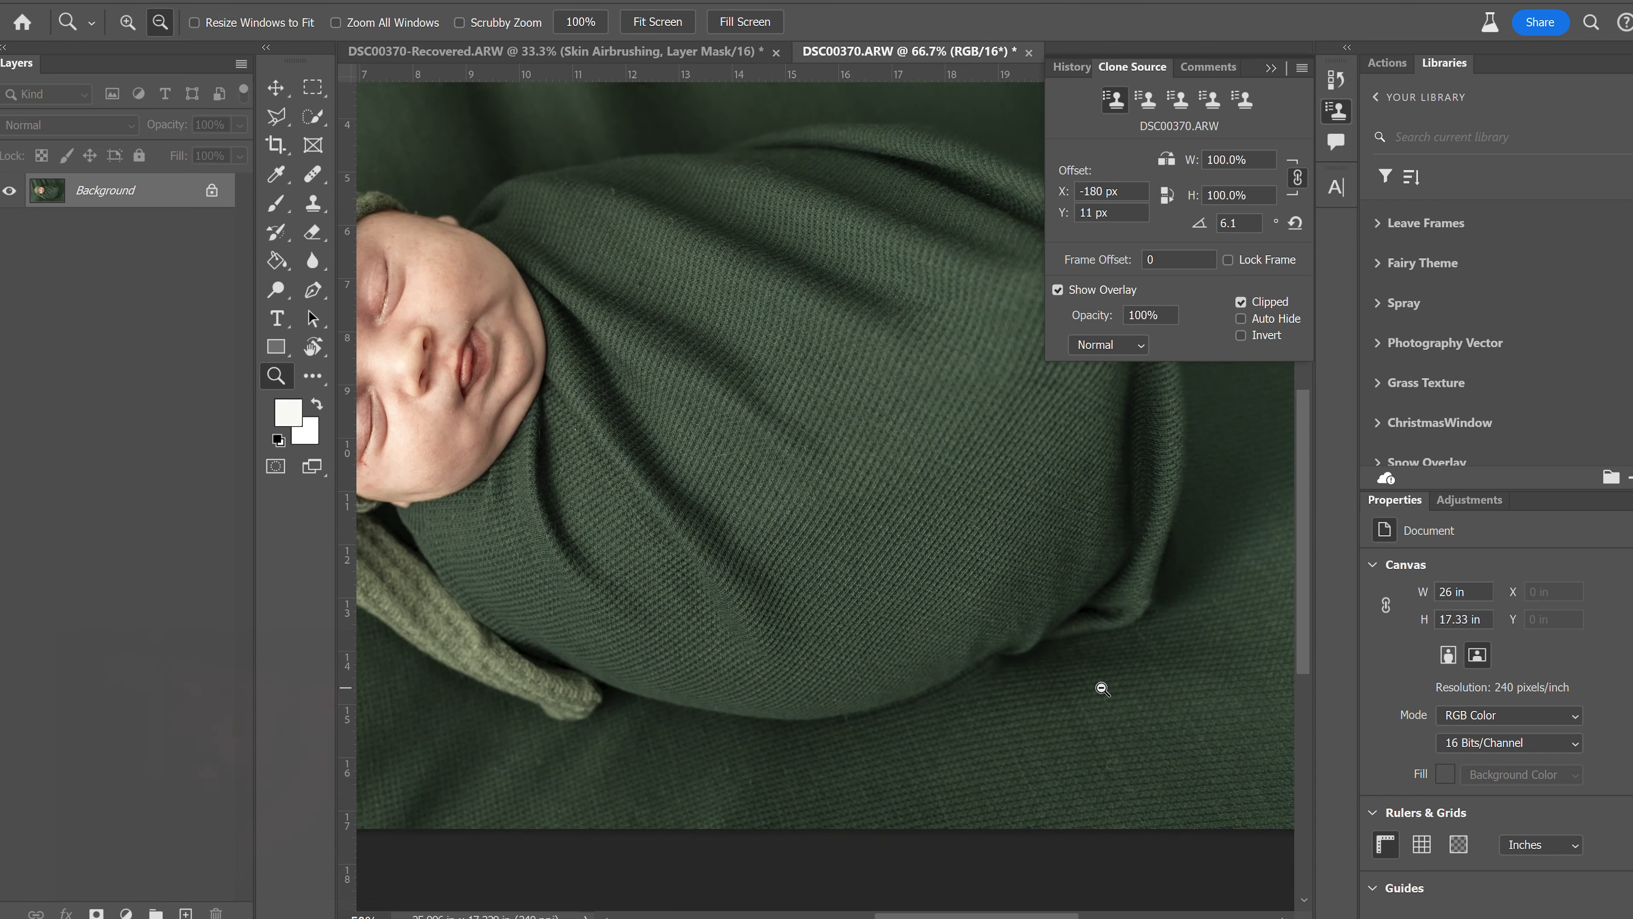
left_click(1102, 688, "alt")
left_click(1102, 688, "alt")
key("s")
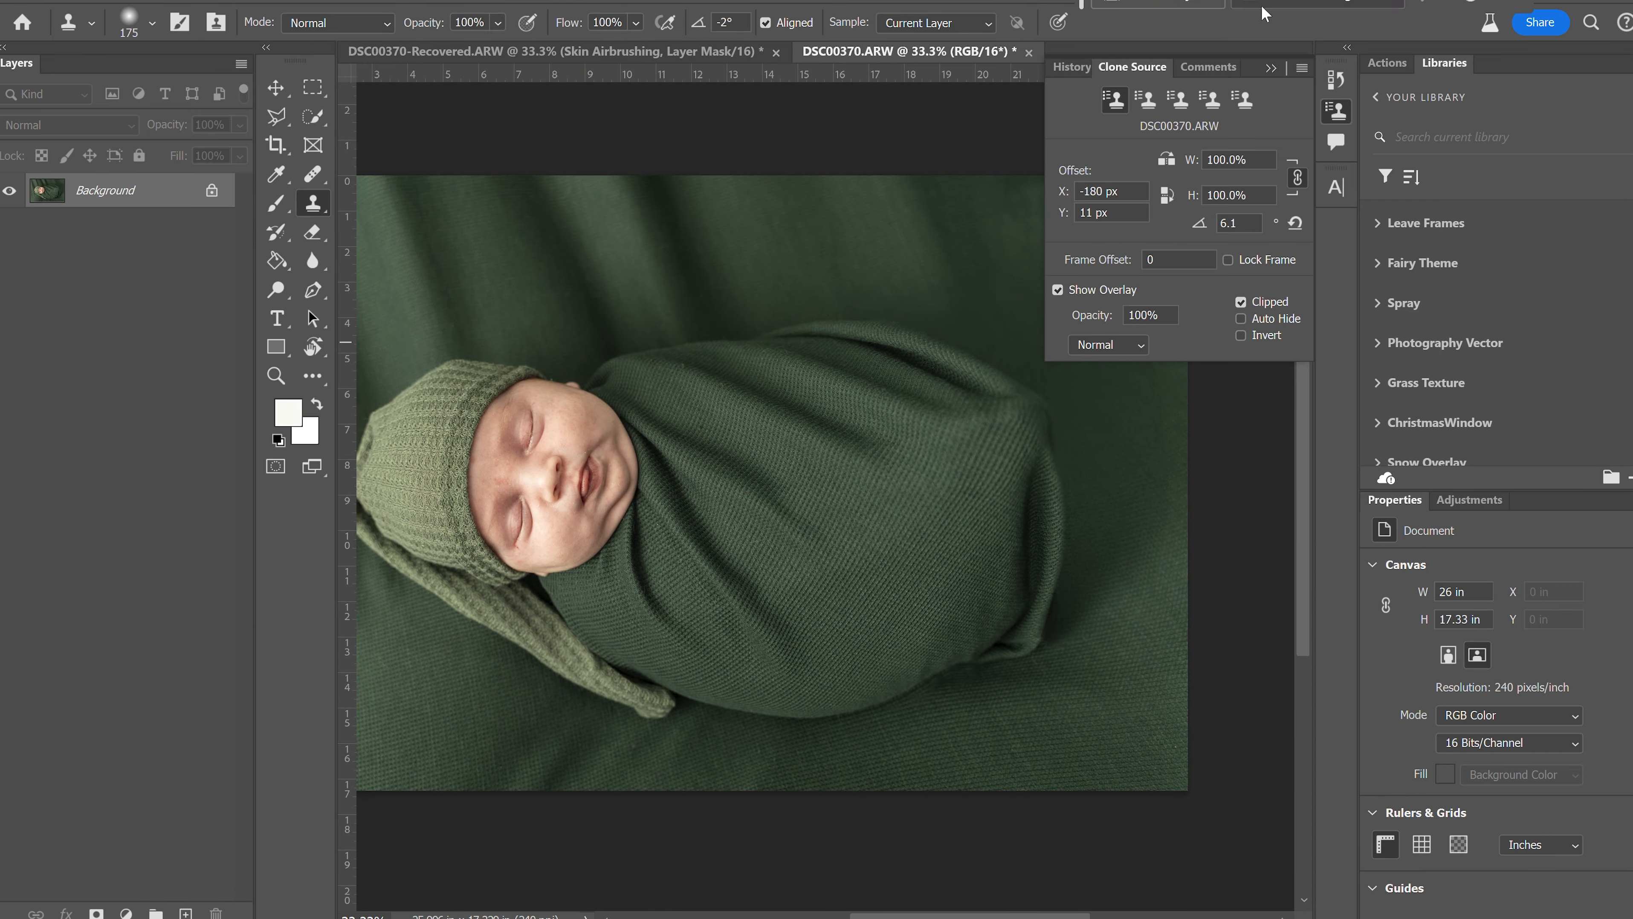
left_click(1333, 111)
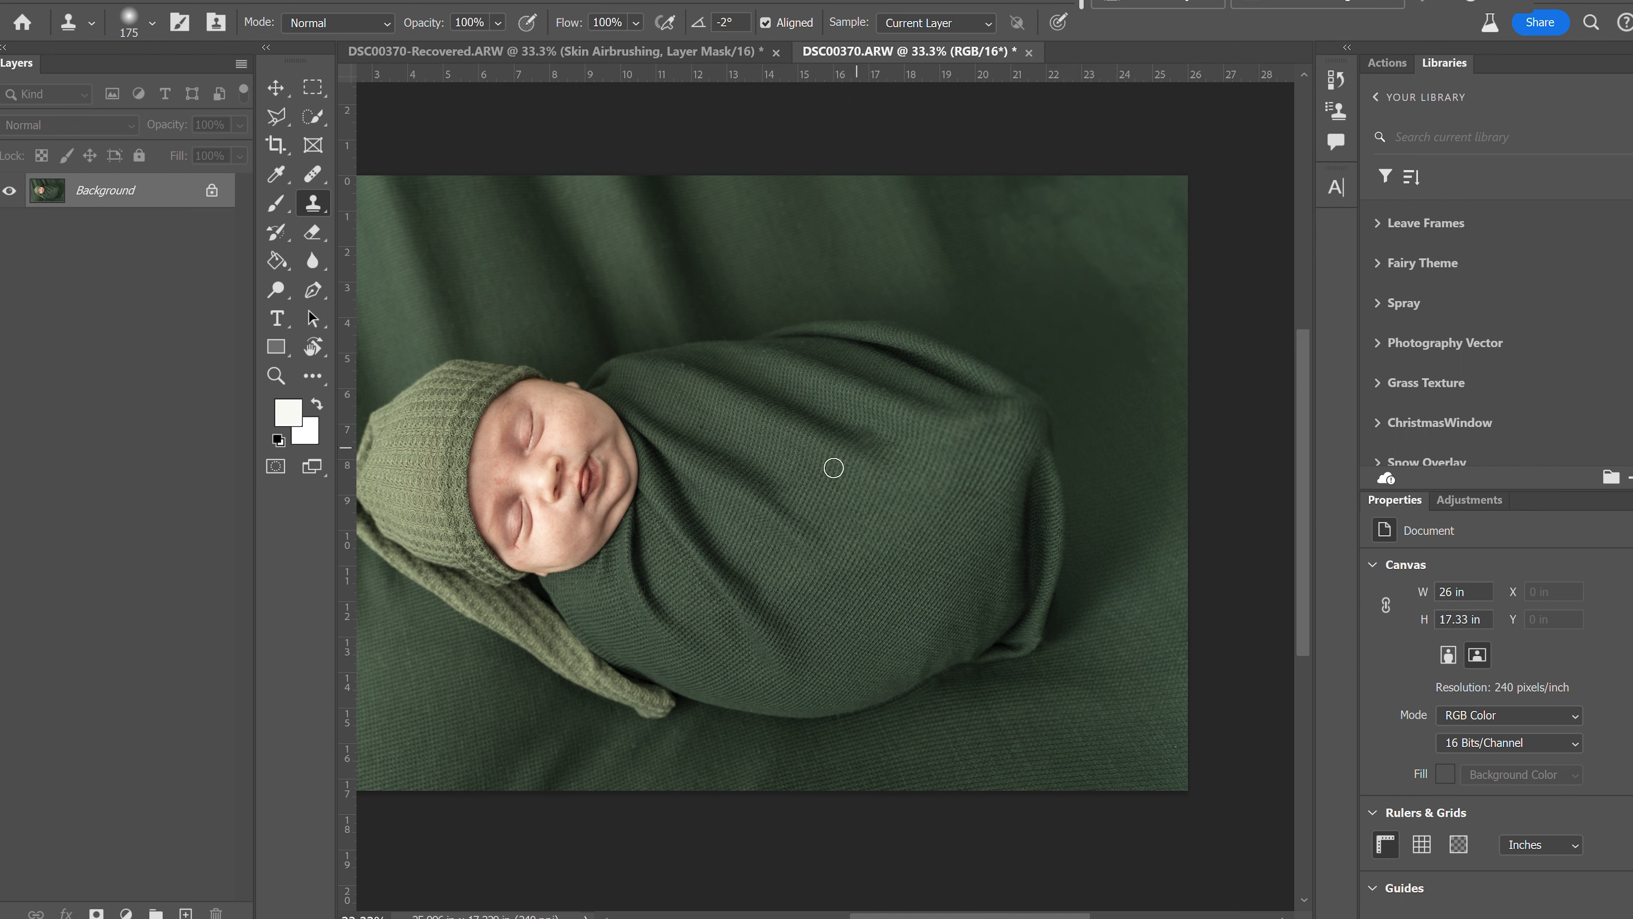
left_click_drag(833, 468, 958, 529)
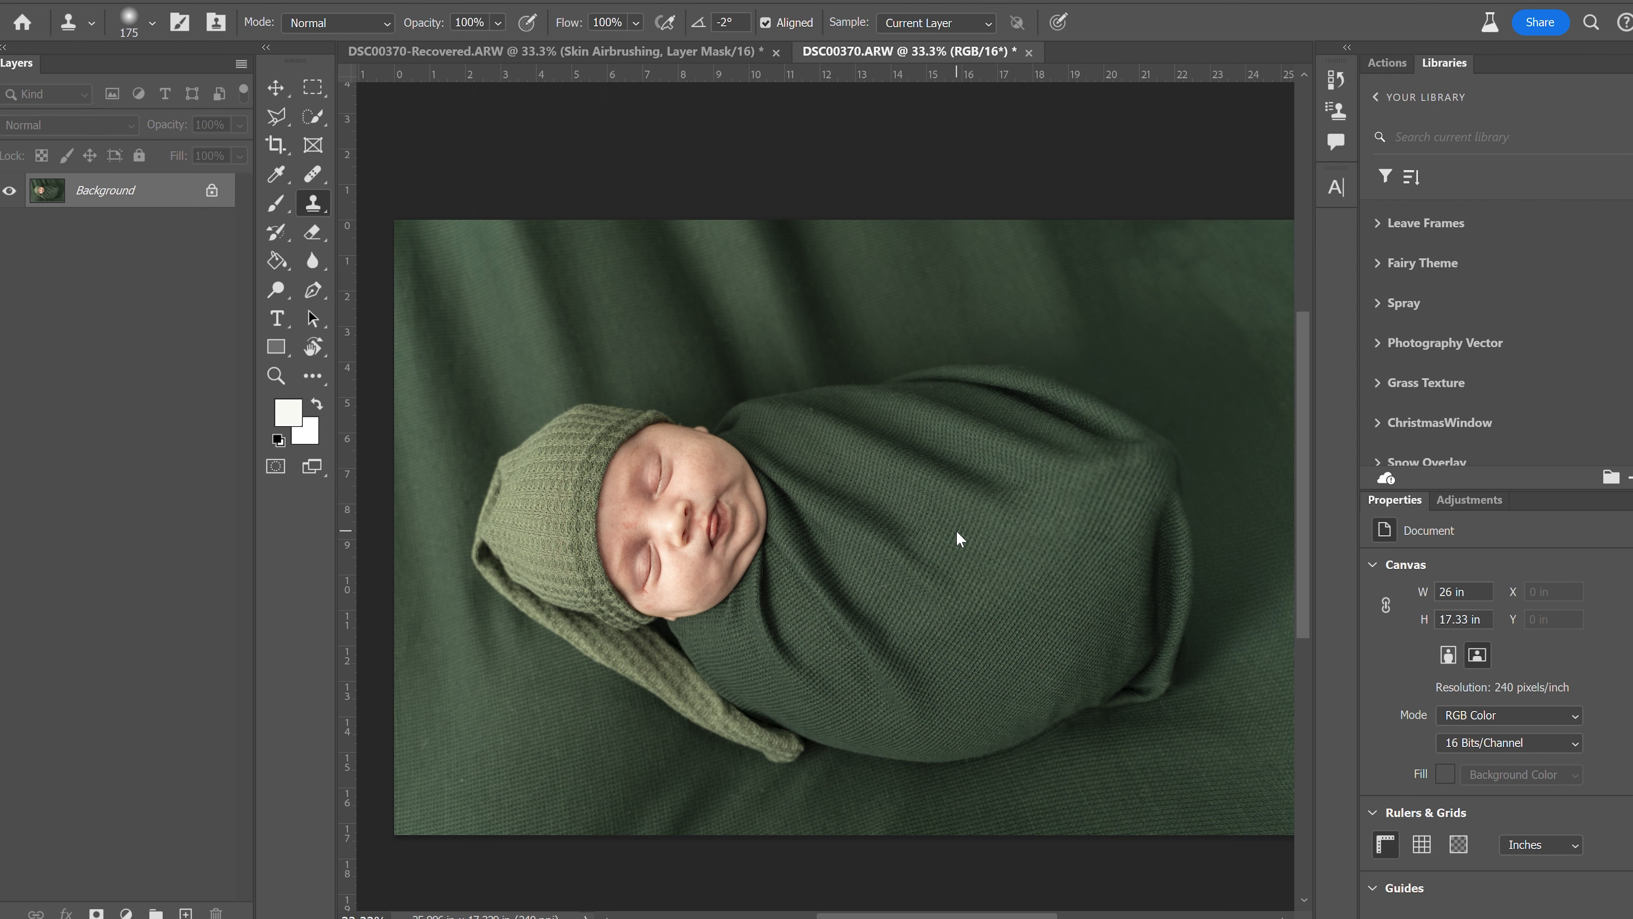
Step: Open the Liquify filter and reshape the wrap's foot end with the Forward Warp brush, reducing its size to 700
key("ctrl+shift+x")
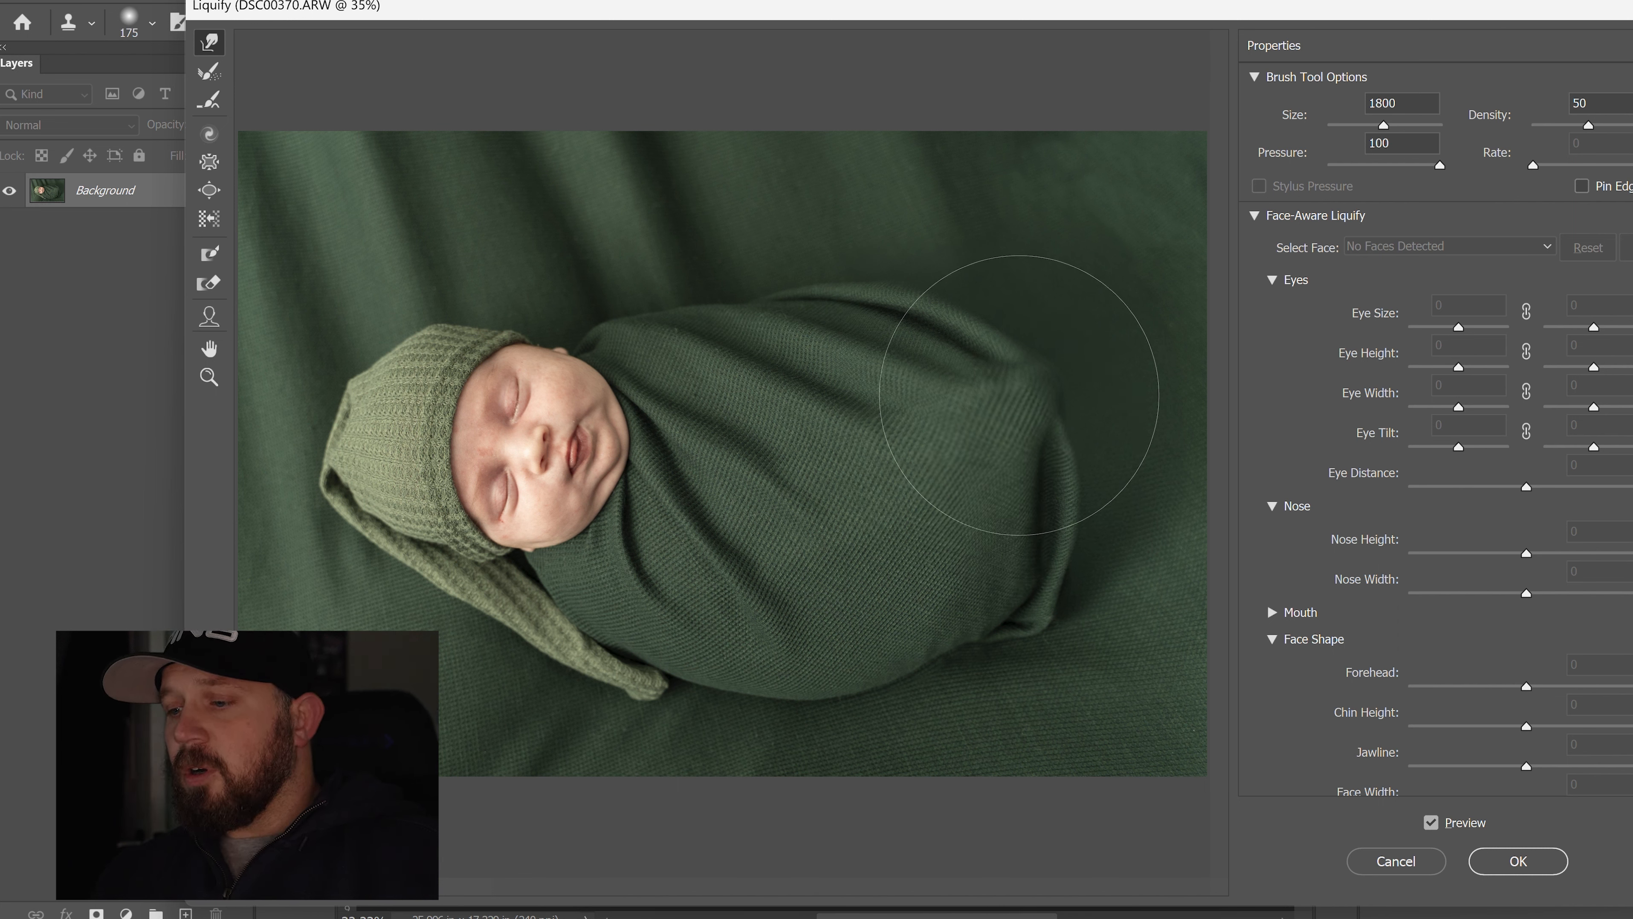
key("bracketleft")
key("bracketleft")
key("bracketleft")
key("bracketleft")
key("bracketleft")
key("bracketleft")
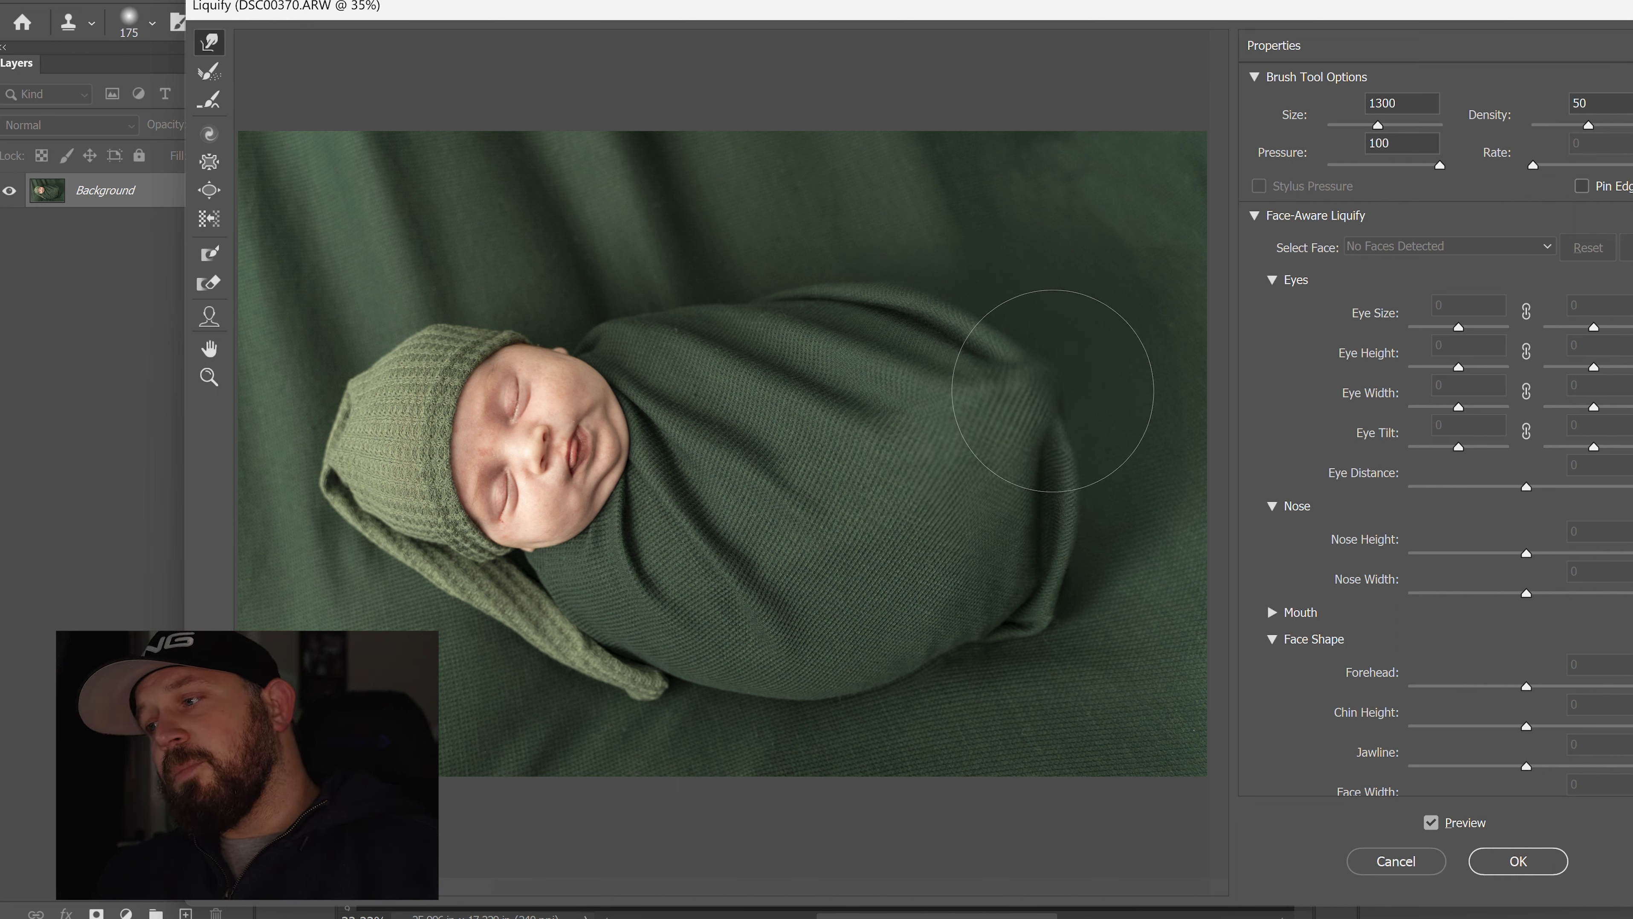
key("bracketleft")
key("bracketleft")
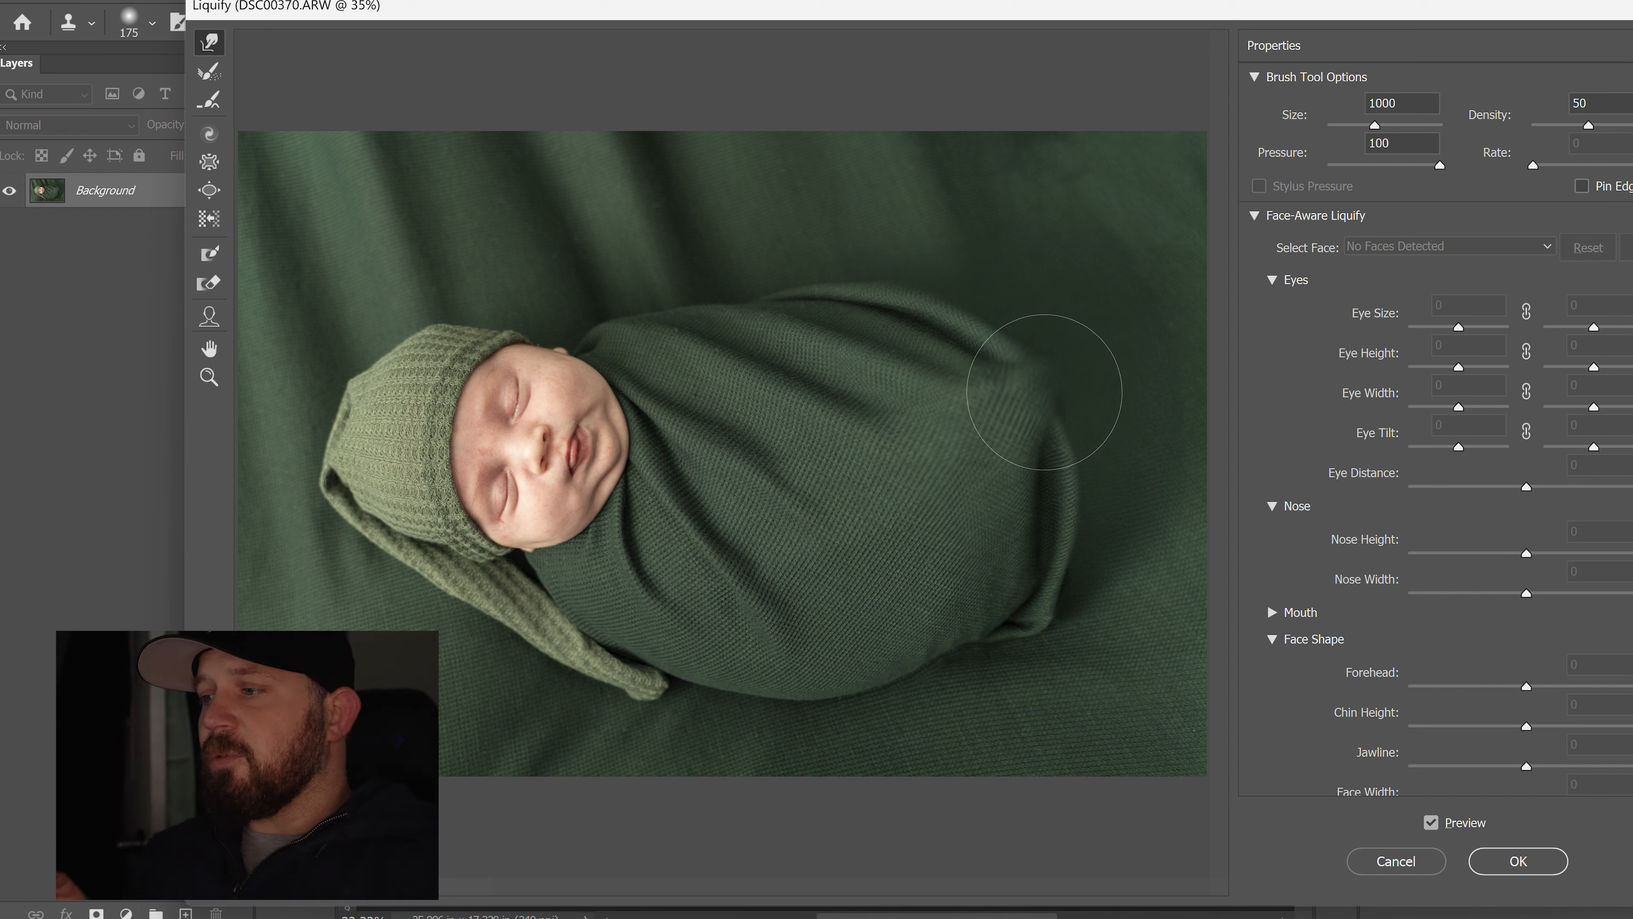
key("bracketleft")
key("bracketleft")
key("bracketleft")
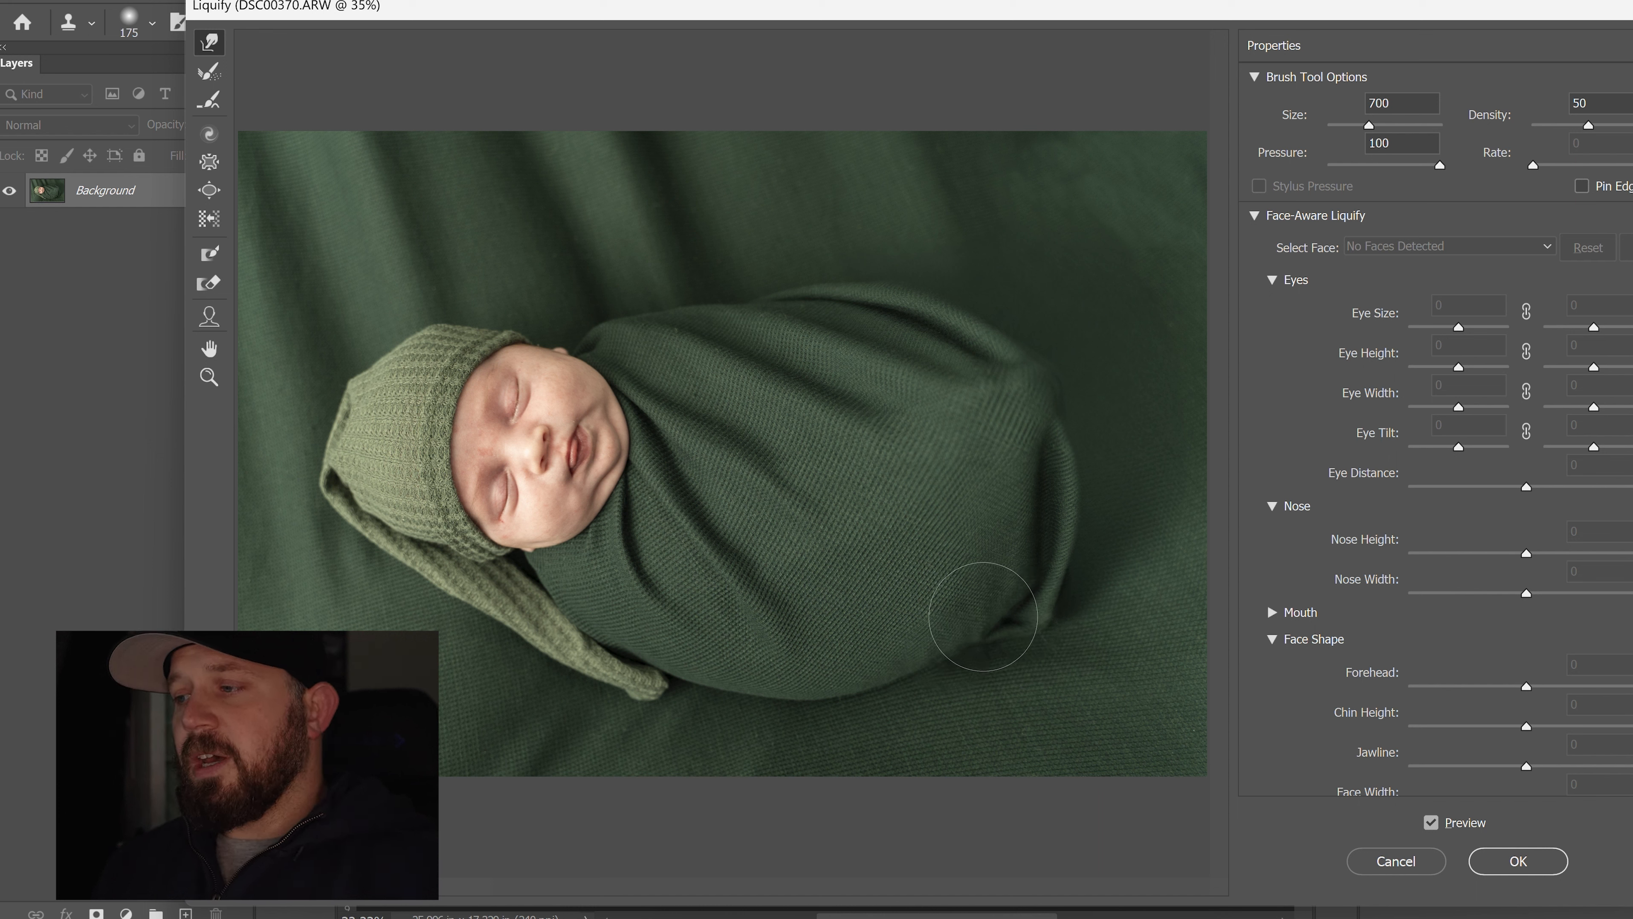
Step: Warp the wrap's upper edge toward the baby's shoulder into a smoother curve, using brush sizes from 1100 down to 600
key("bracketright")
key("bracketright")
key("bracketright")
key("bracketright")
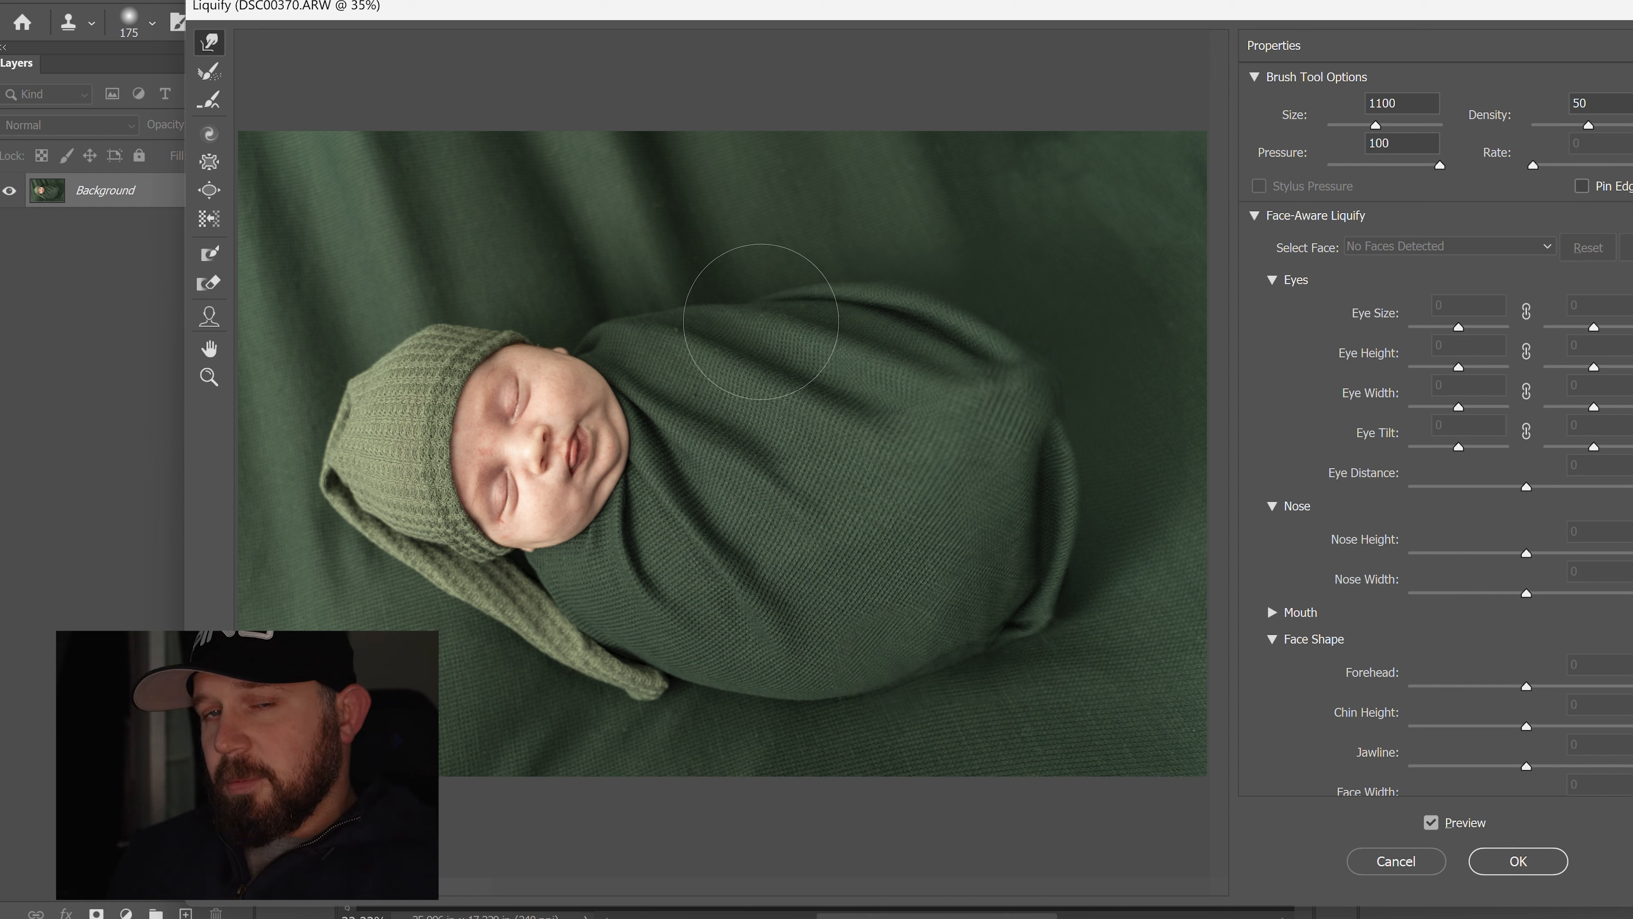
key("bracketleft")
key("bracketleft")
key("bracketleft")
key("bracketleft")
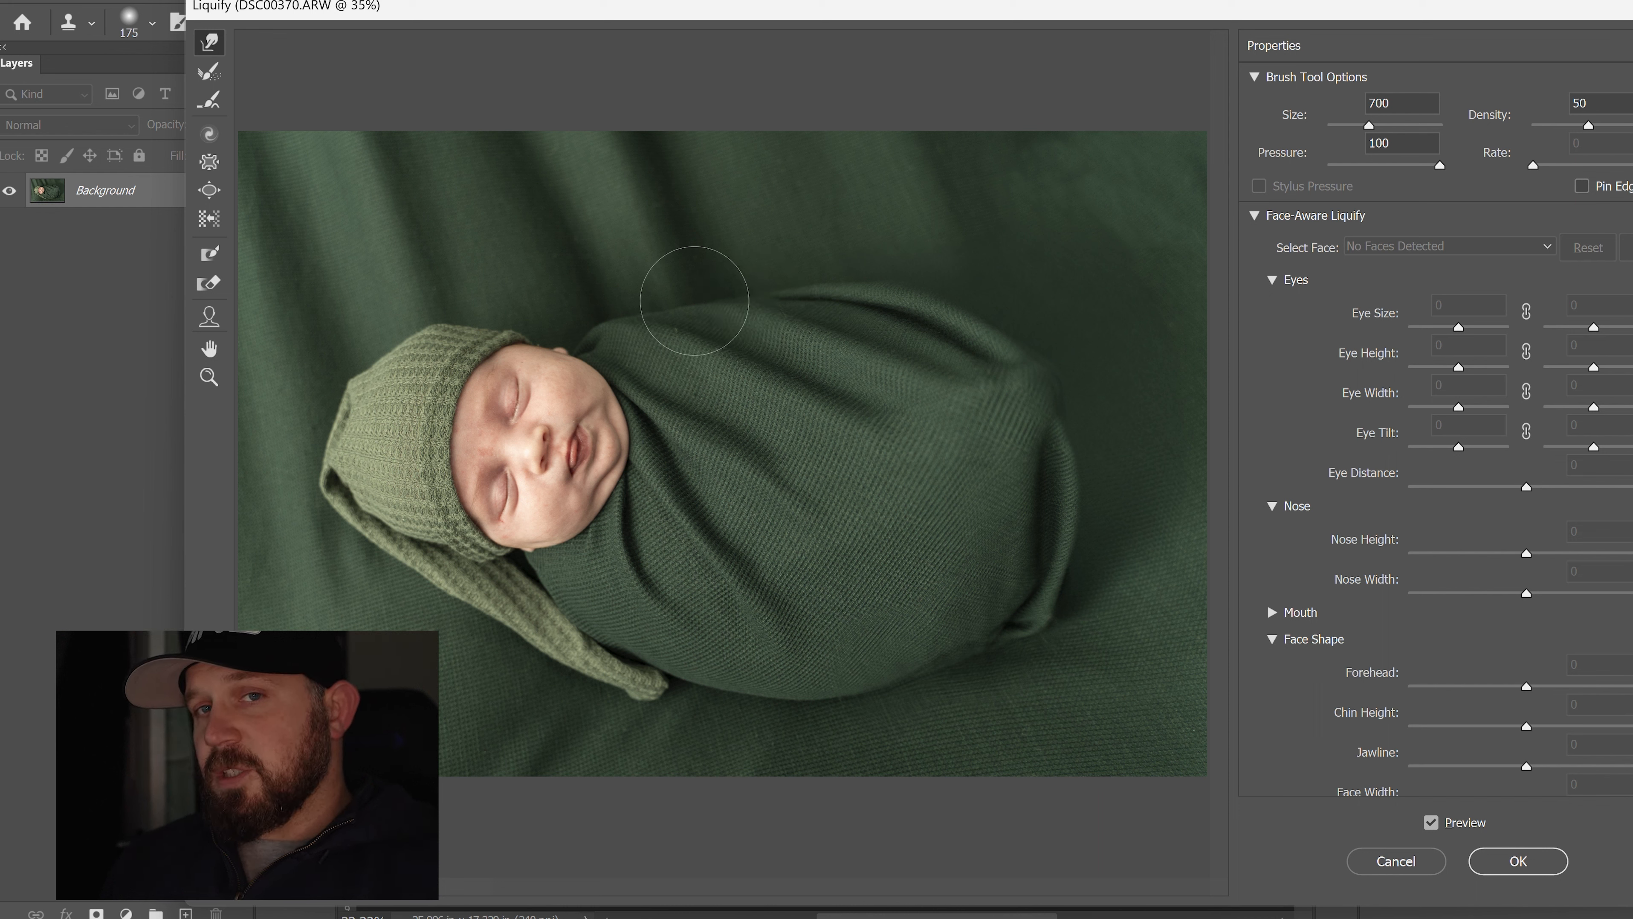
key("bracketleft")
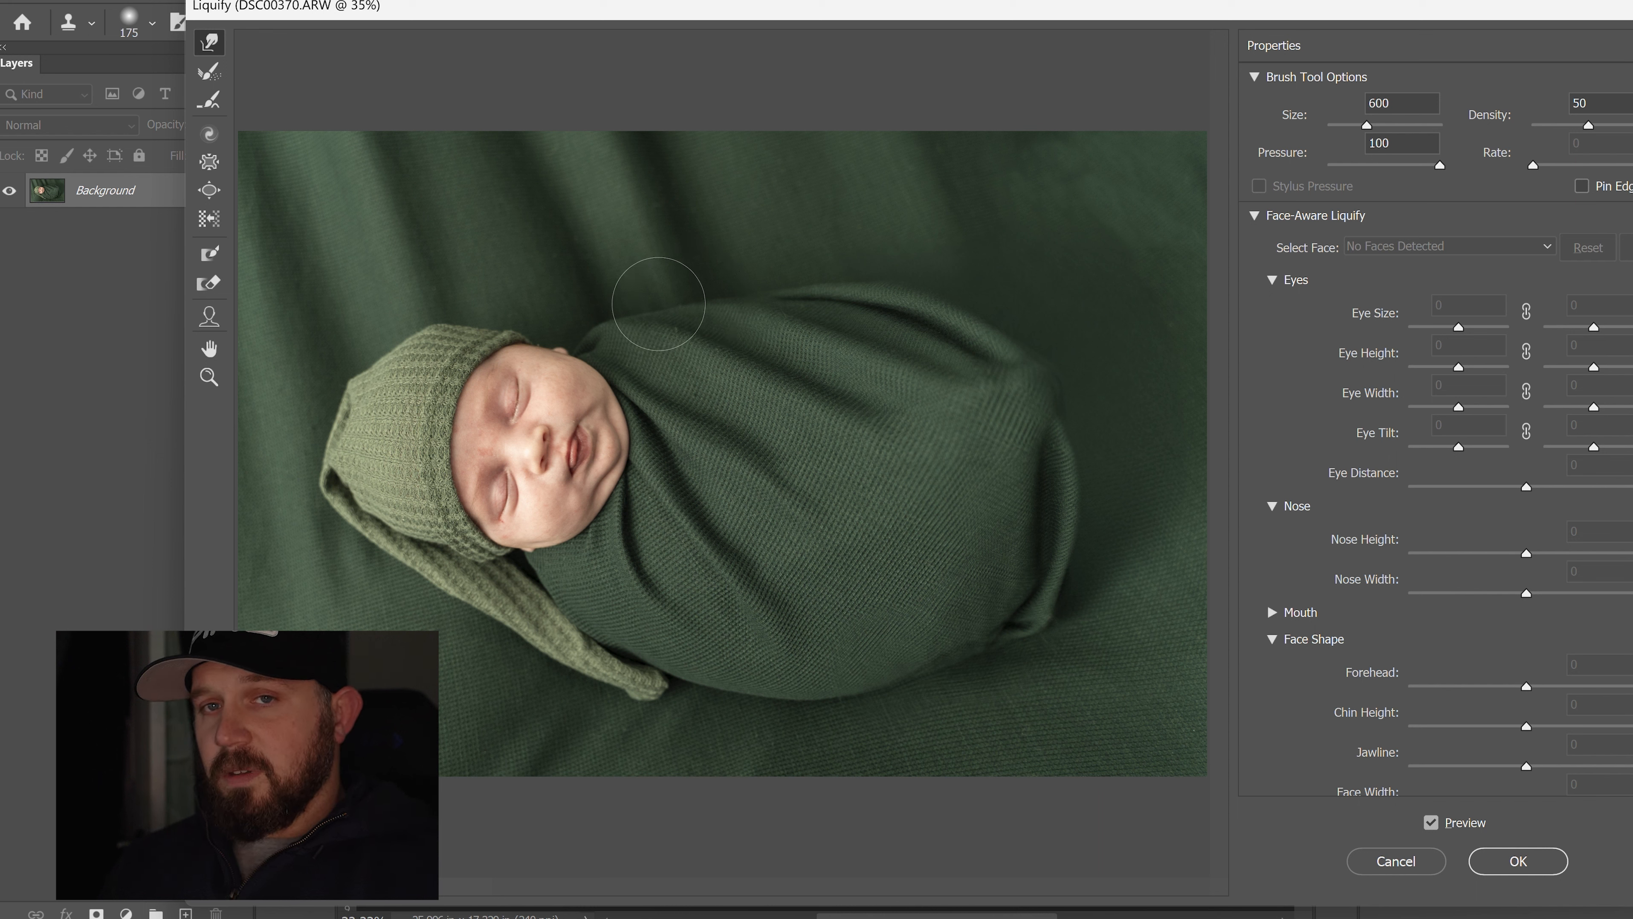
Step: Refine the wrap's upper outline with the warp brush at 900 and 800, compare with the original, and apply Liquify
key("bracketright")
key("bracketright")
key("bracketright")
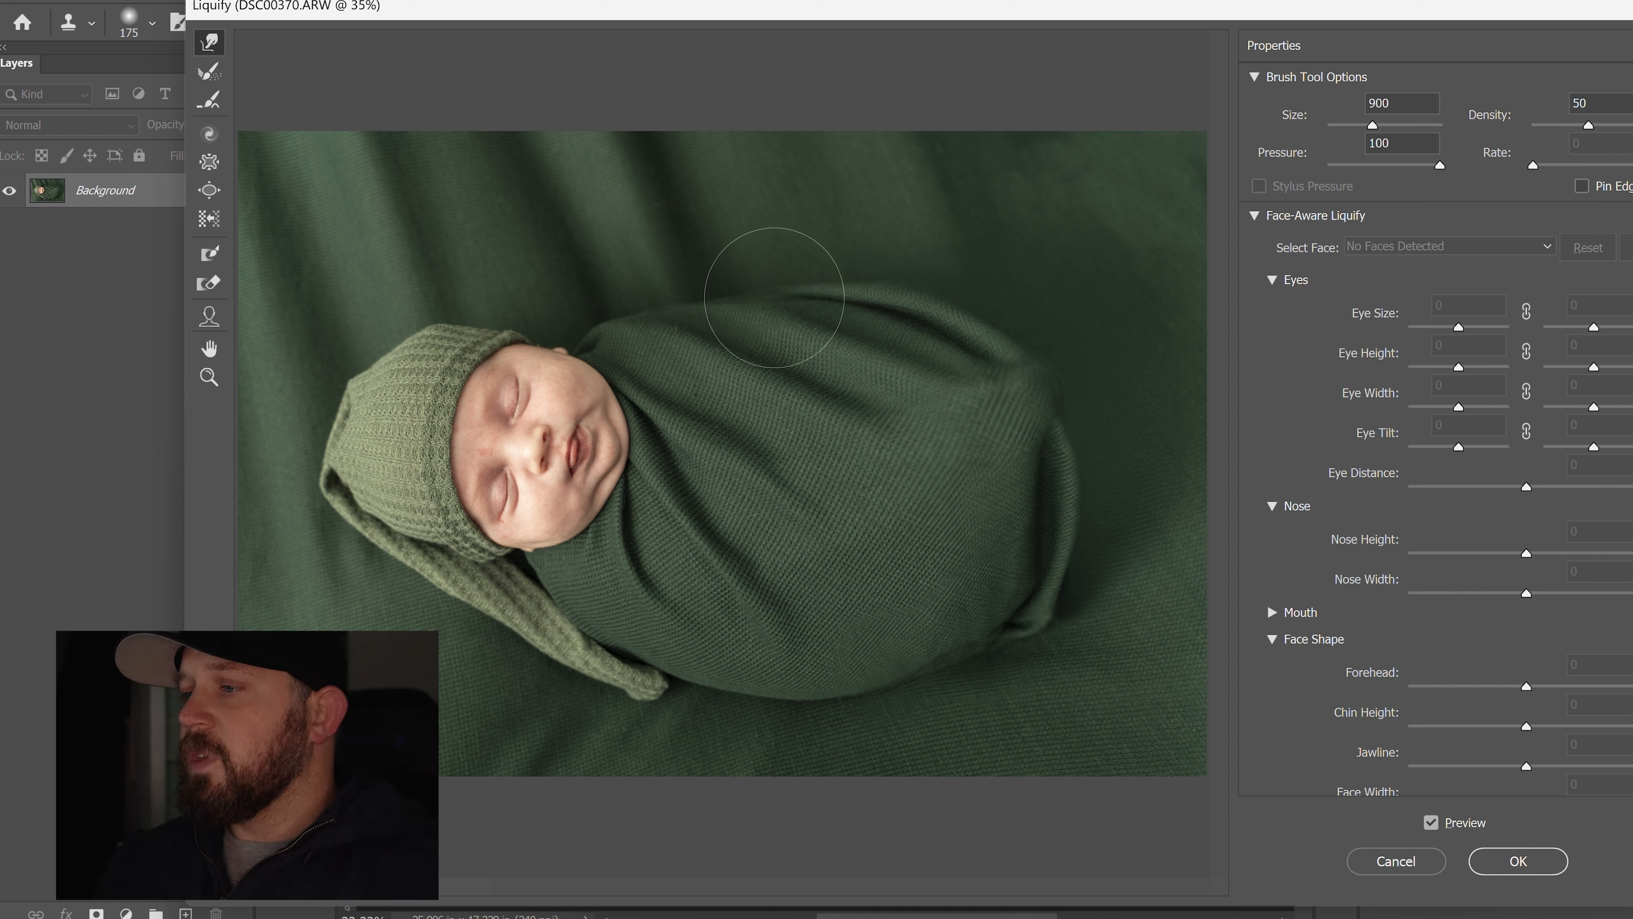
key("bracketleft")
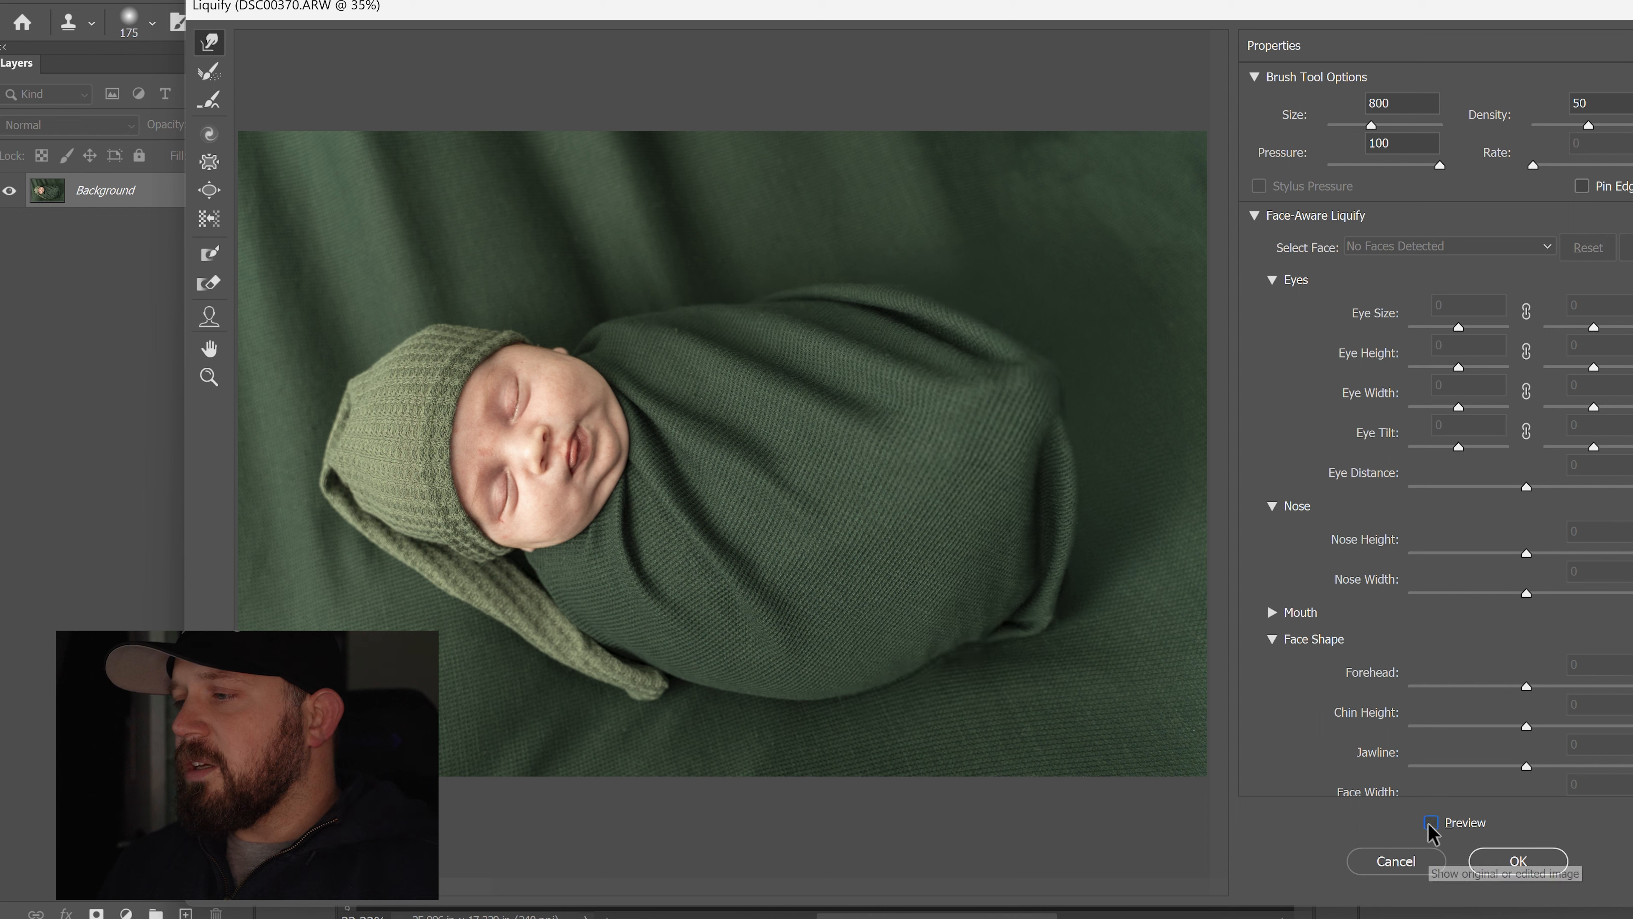
left_click(1479, 861)
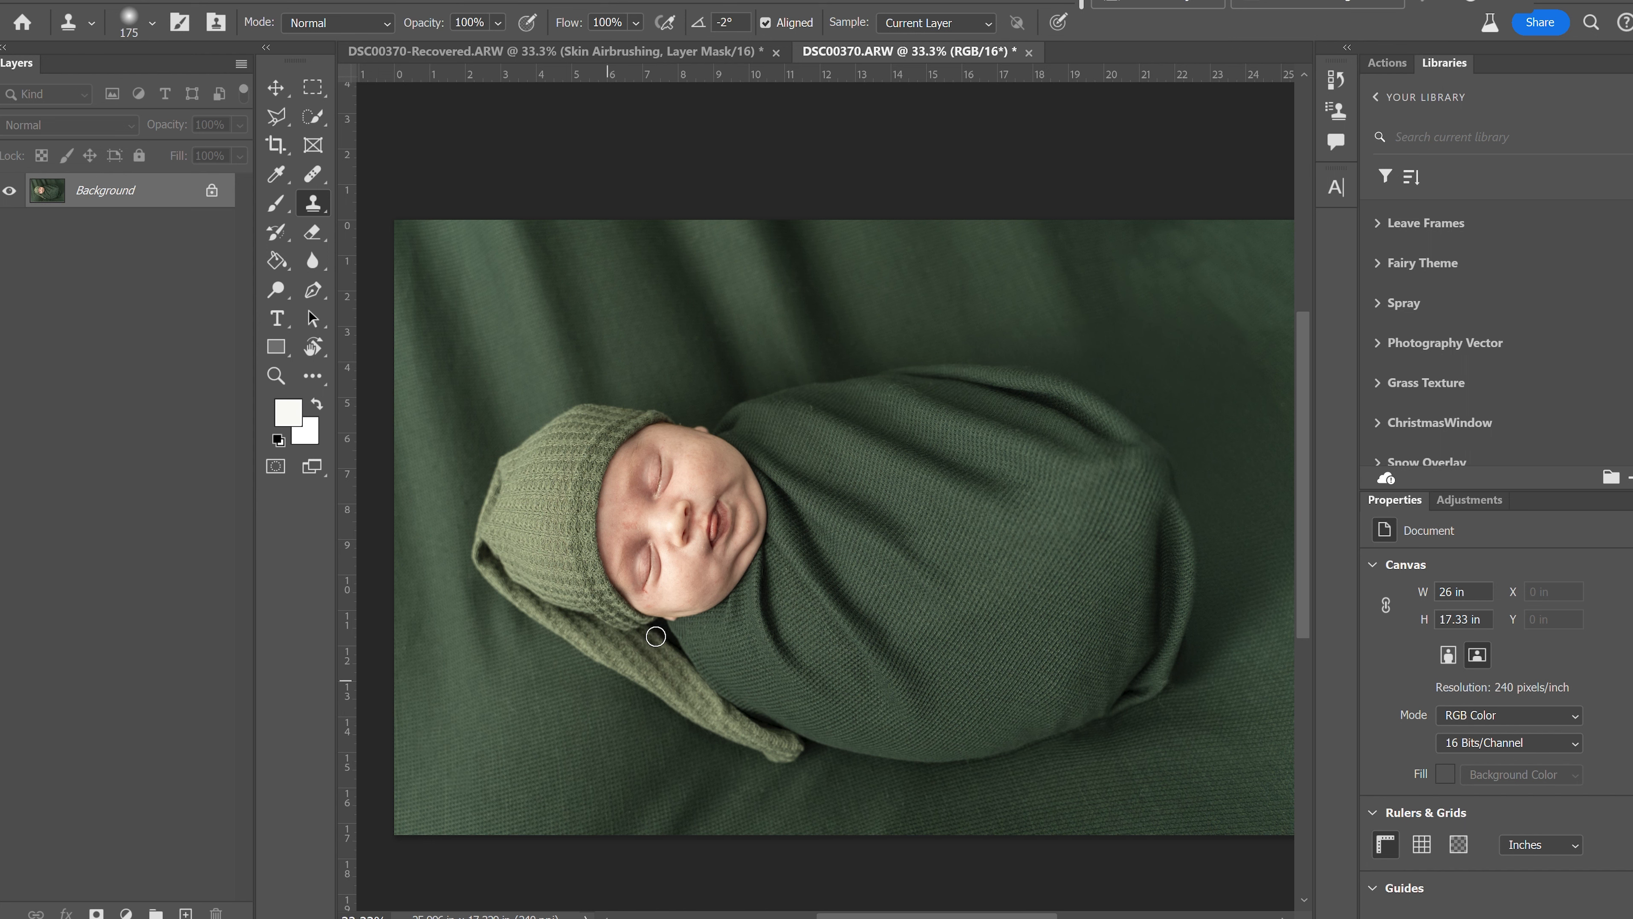
Step: Heal the red patches on the forehead between the baby's eyes using a 70 px Healing Brush
key("z")
left_click(698, 591)
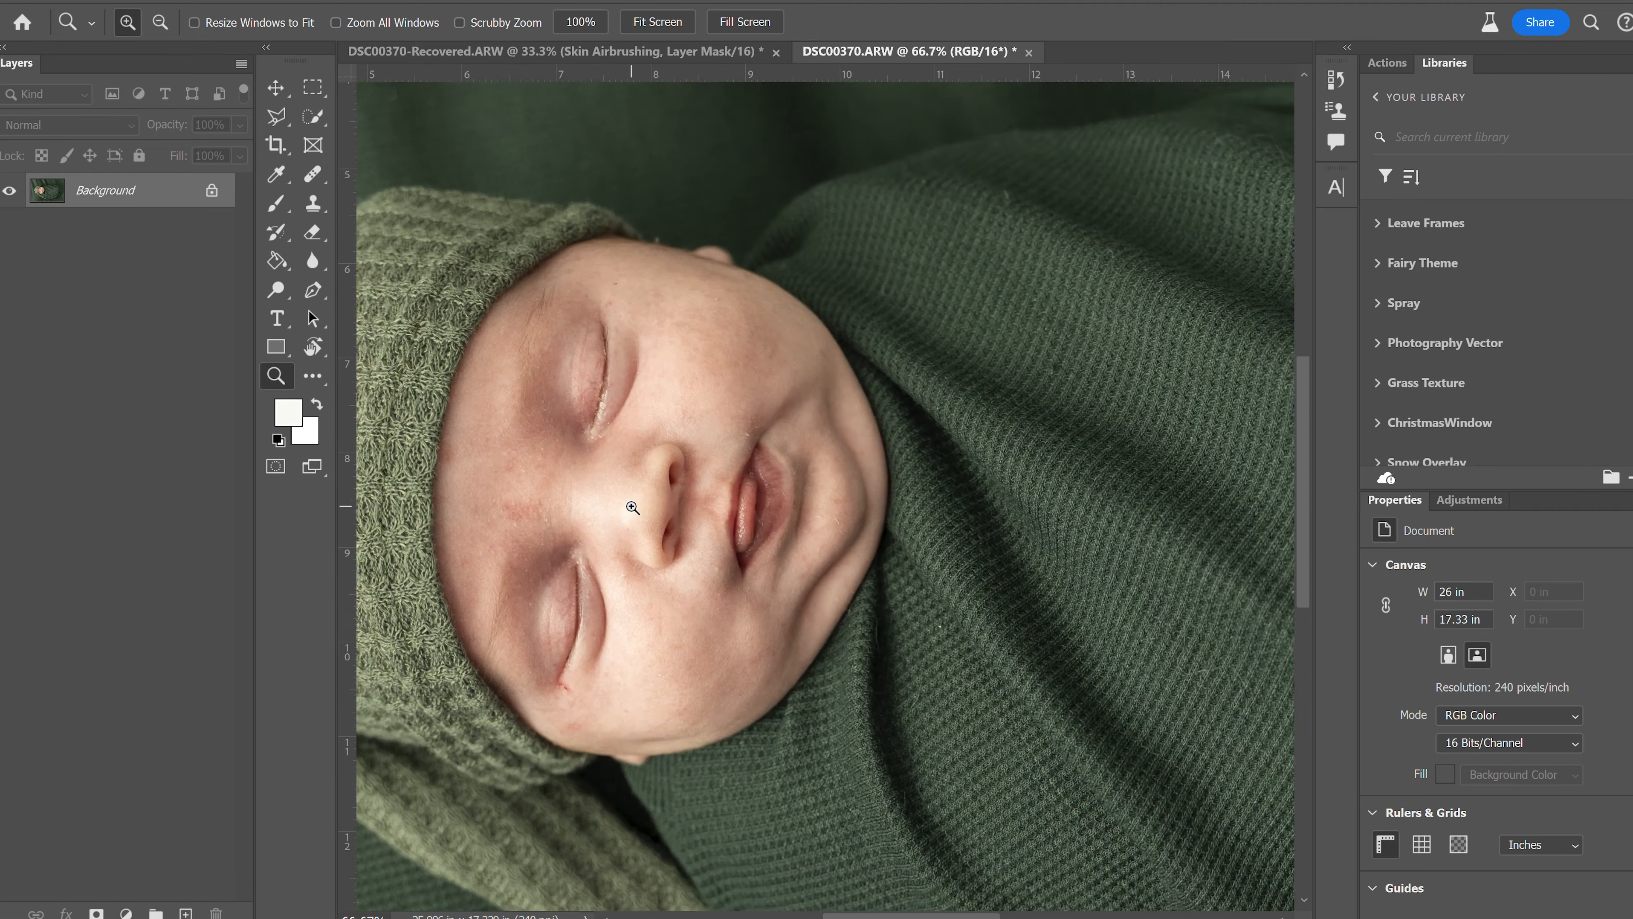
left_click_drag(633, 507, 697, 497)
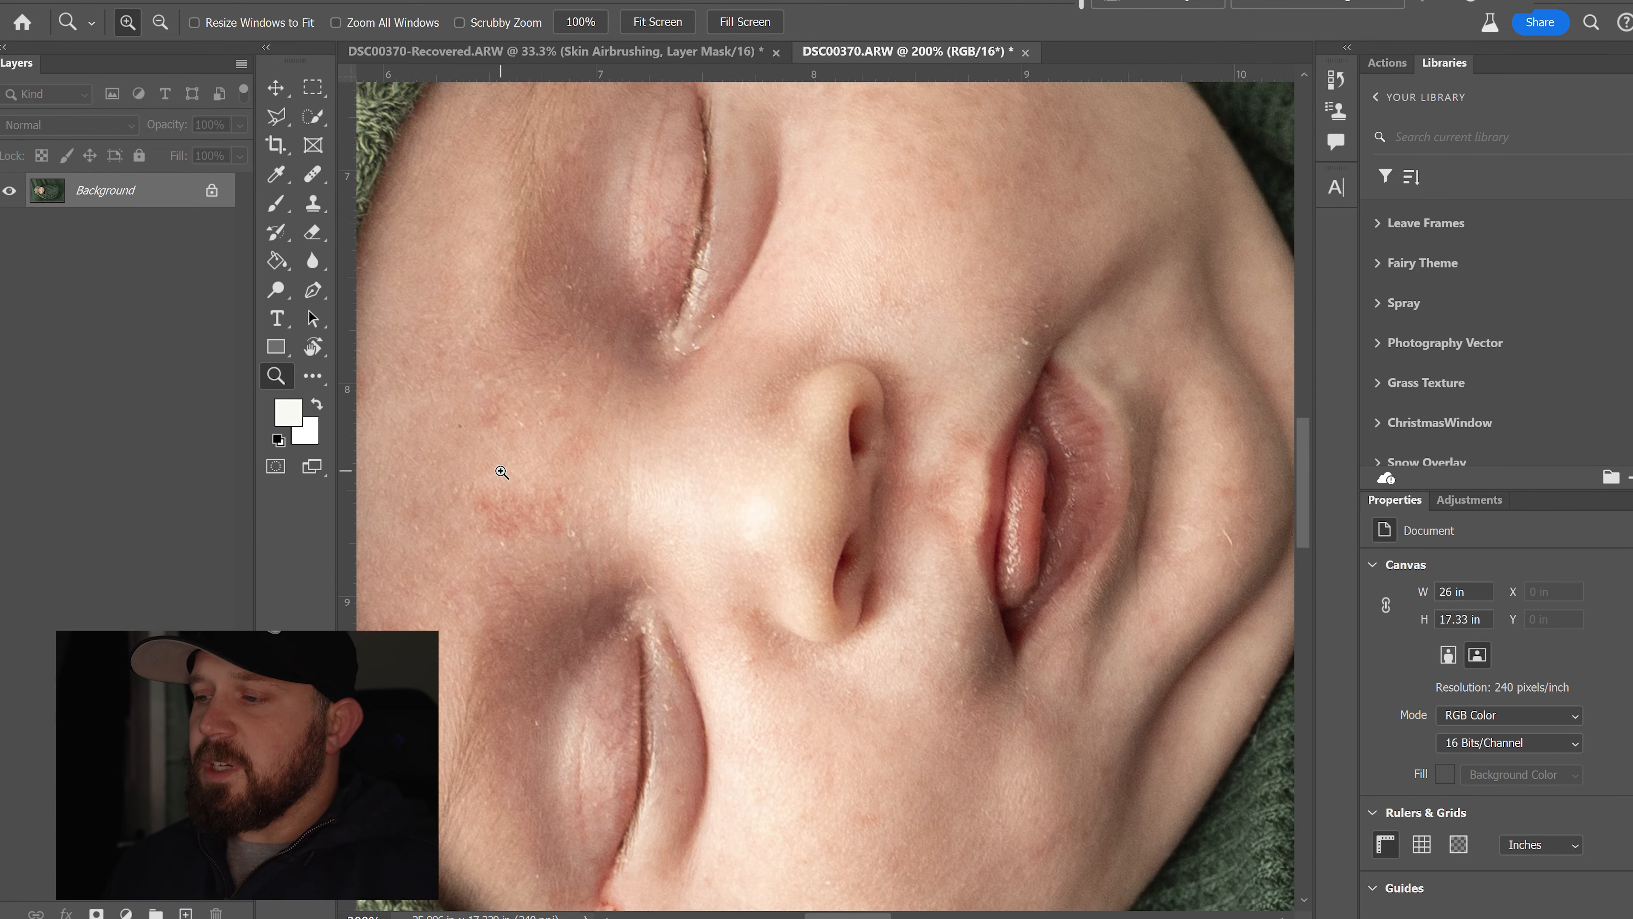
key("j")
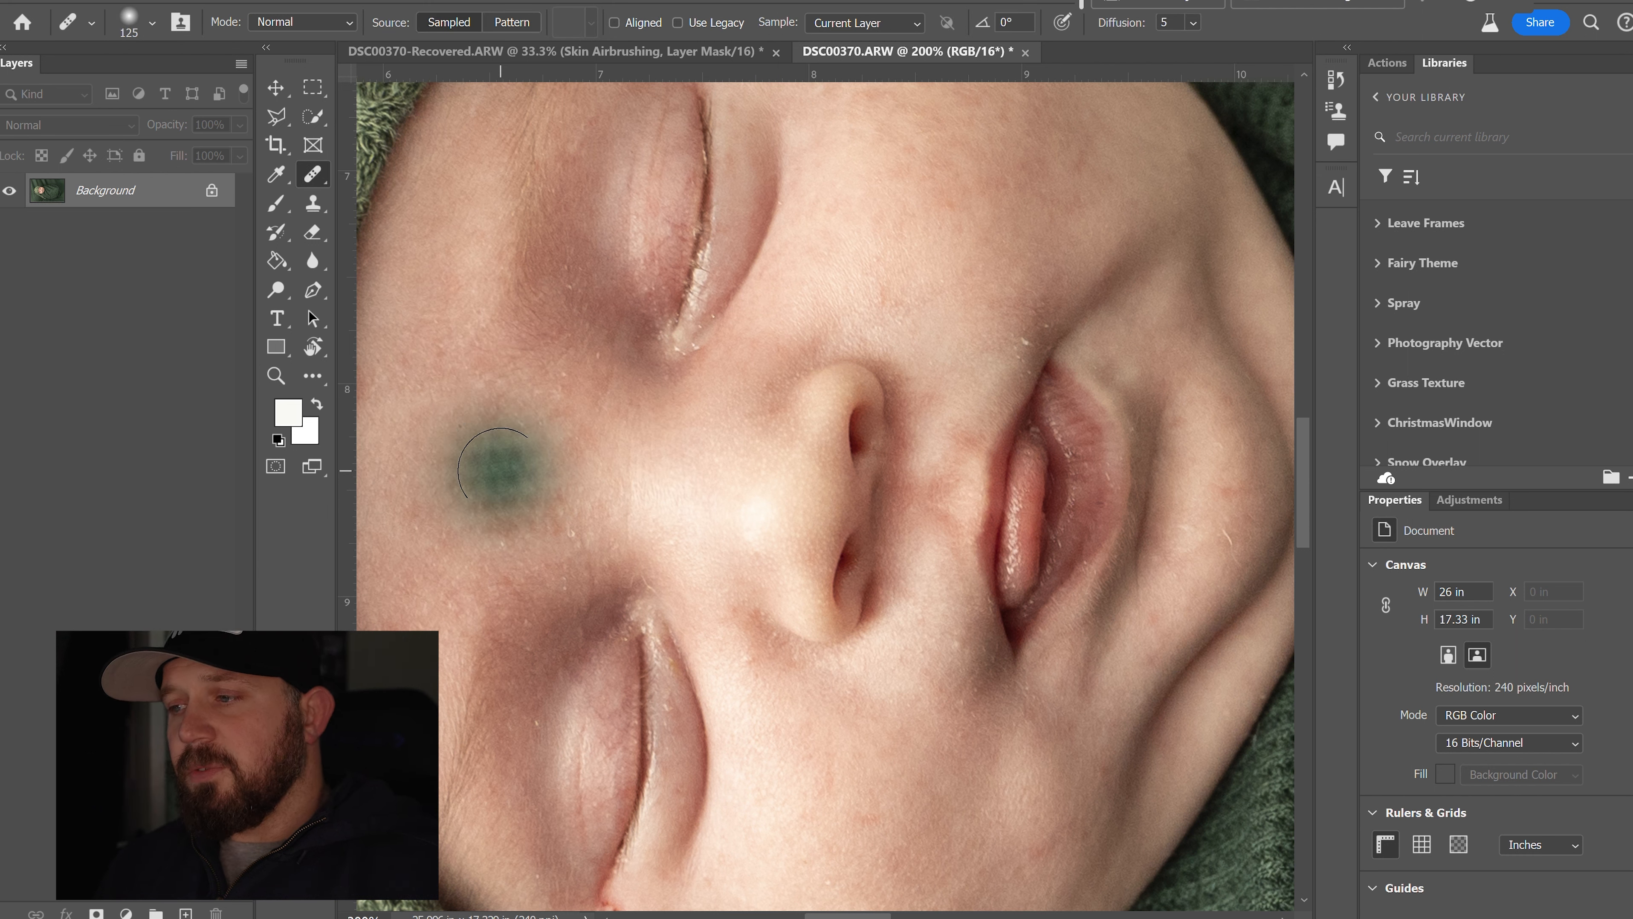
key("bracketleft")
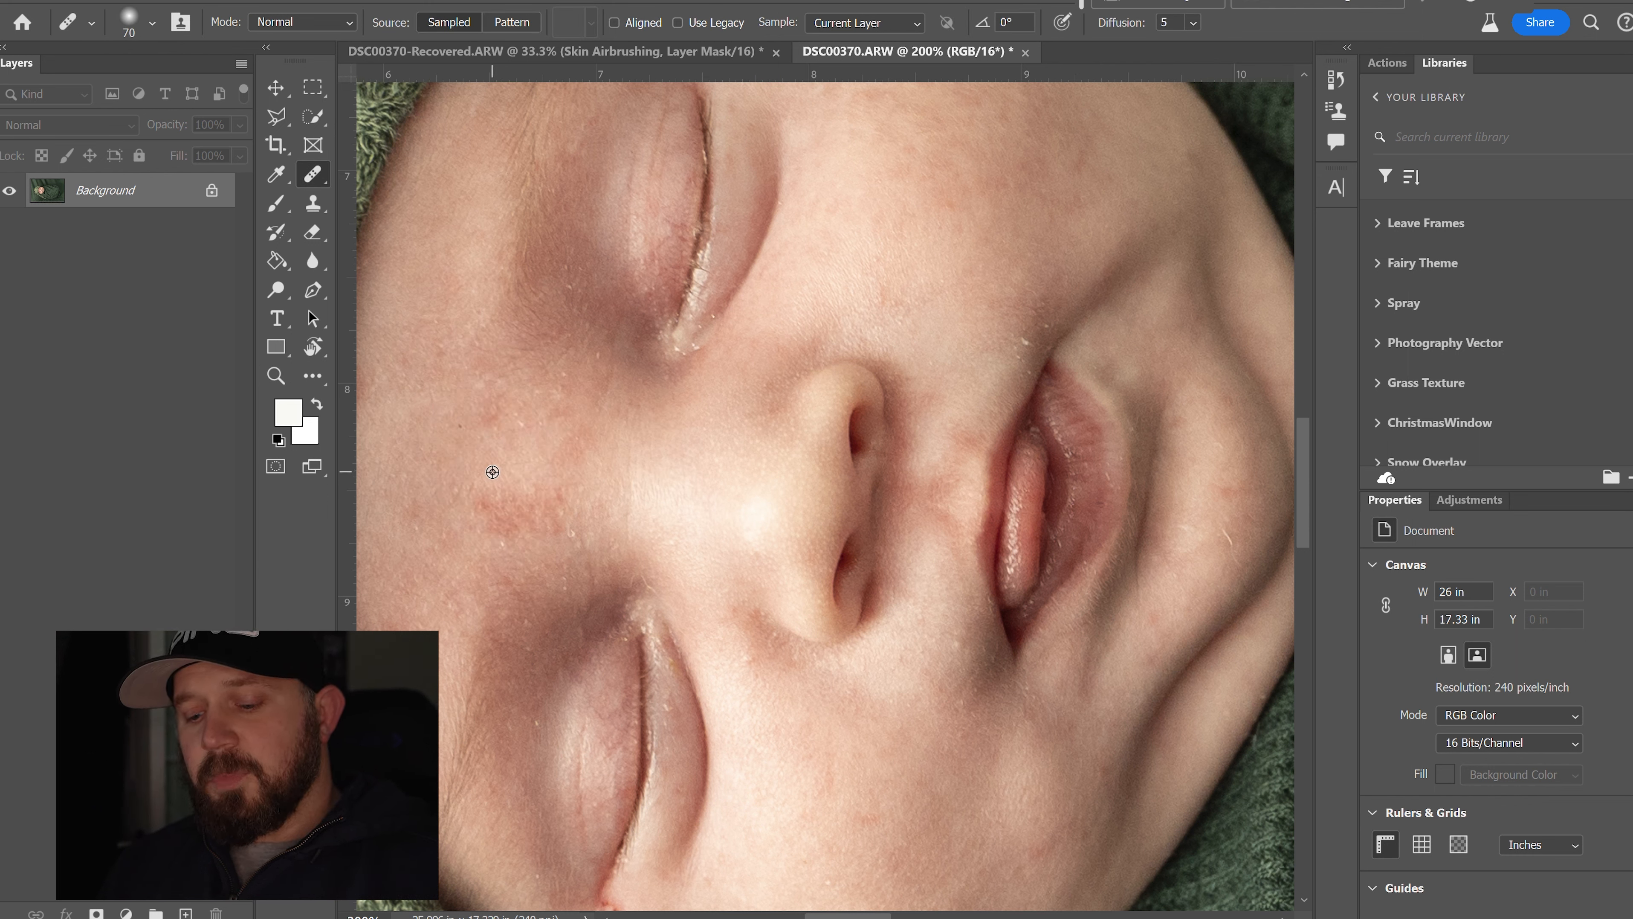
mouse_move(512, 496)
left_mouse_down()
mouse_move(551, 489)
mouse_move(555, 513)
mouse_move(500, 517)
mouse_move(522, 507)
left_mouse_up()
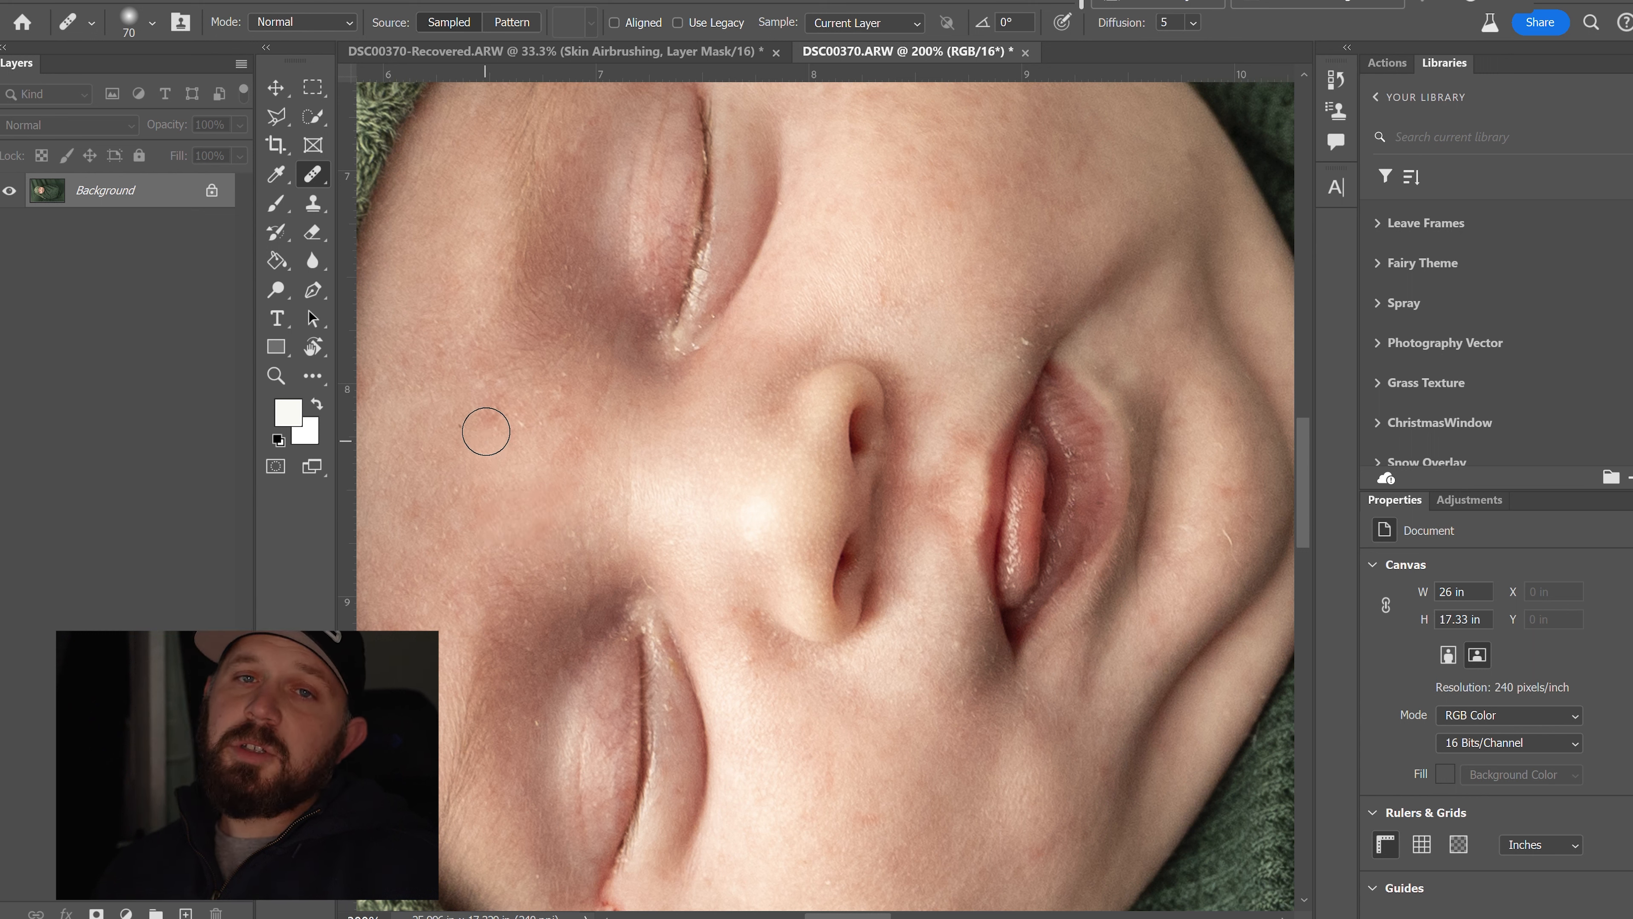
mouse_move(486, 432)
left_mouse_down()
mouse_move(540, 424)
mouse_move(565, 394)
left_mouse_up()
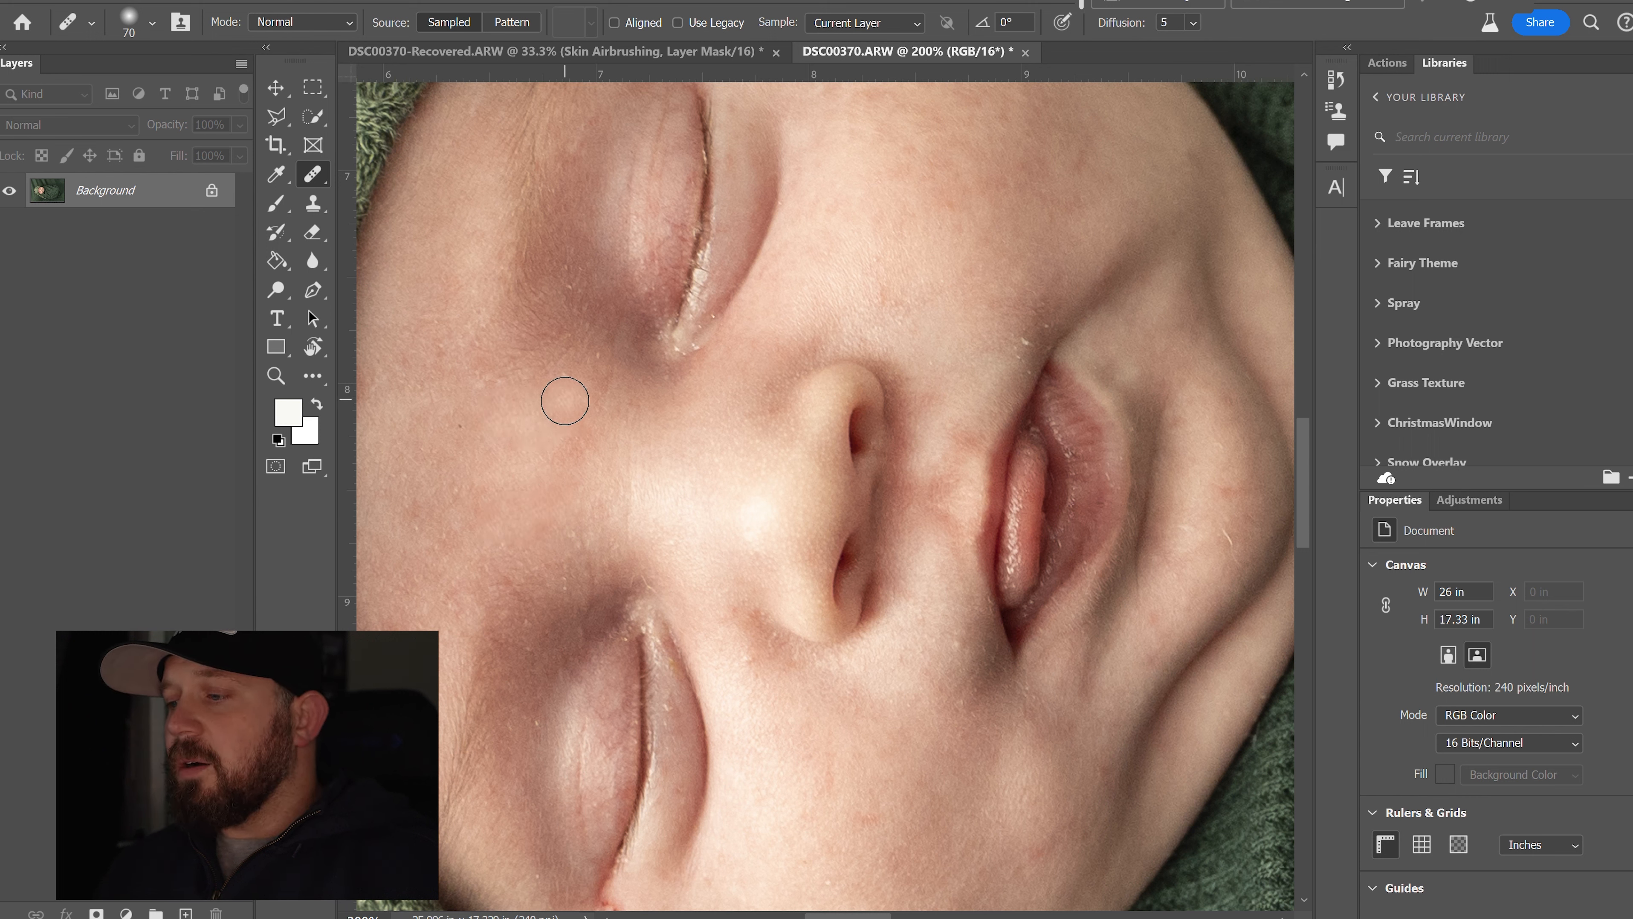
Step: Heal the blemishes beside the lower eye's inner corner and on the lower cheek between the nose and mouth
left_click(569, 471, "alt")
left_click_drag(584, 551, 566, 537)
left_click(552, 559)
left_click_drag(644, 575, 691, 591)
left_click_drag(746, 647, 753, 667)
left_click(777, 677)
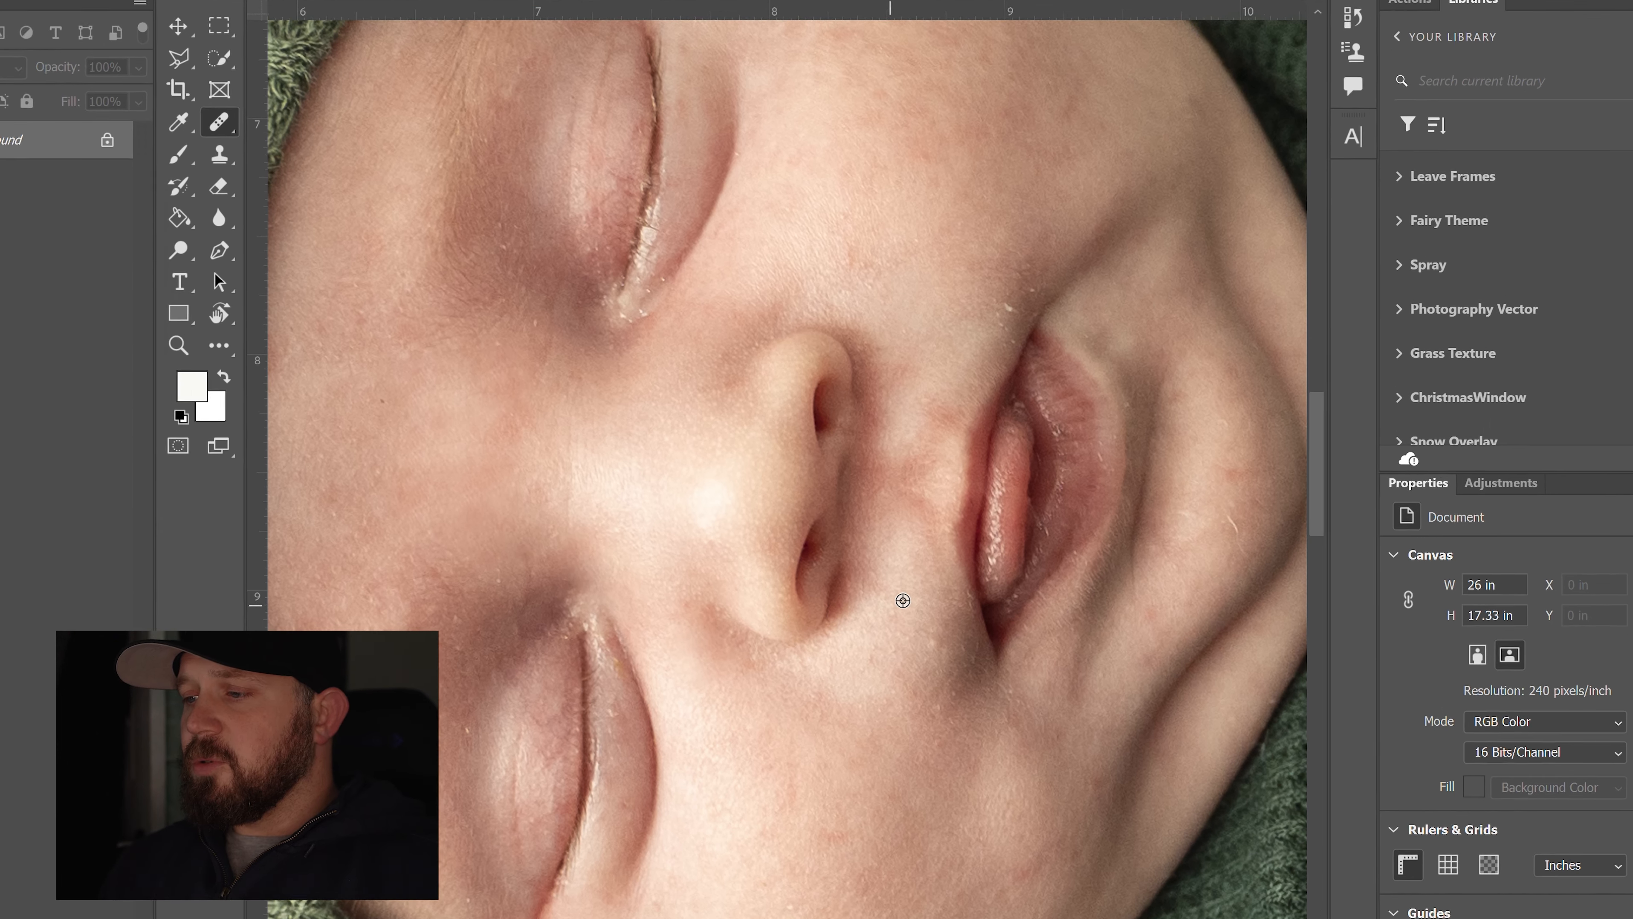
left_click(903, 600, "alt")
left_click_drag(936, 638, 931, 650)
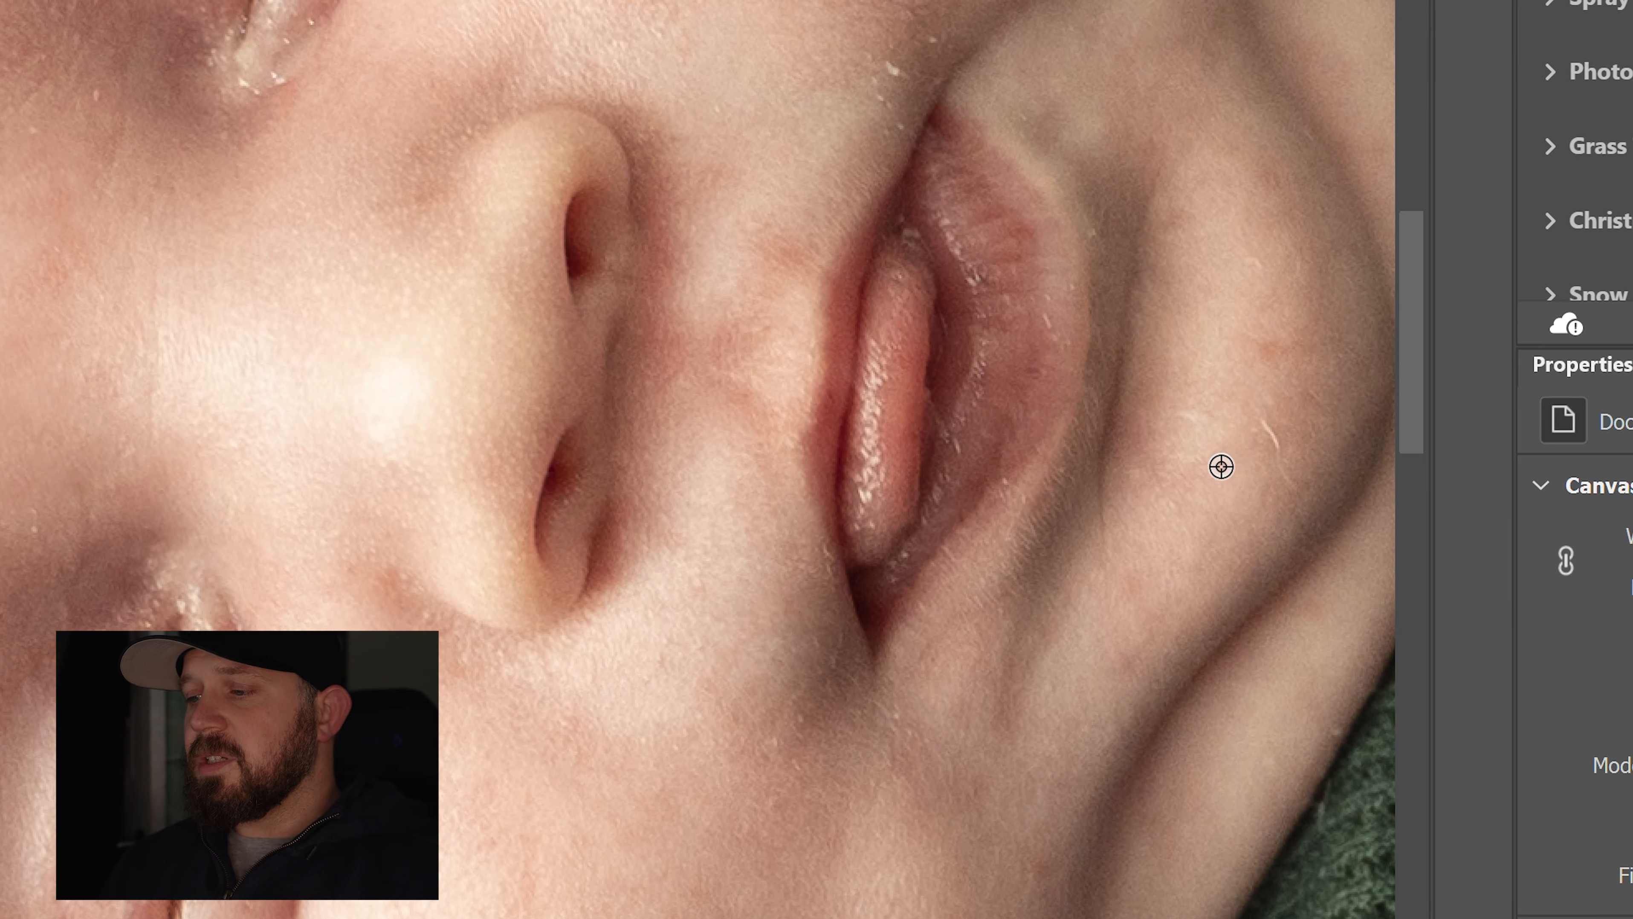
Step: Sample clean chin skin and heal the fine hair, red mark and spots along the baby's chin
left_click(1239, 484, "alt")
mouse_move(1262, 441)
left_mouse_down()
mouse_move(1280, 470)
mouse_move(1269, 432)
left_mouse_up()
left_click_drag(1271, 370, 1268, 349)
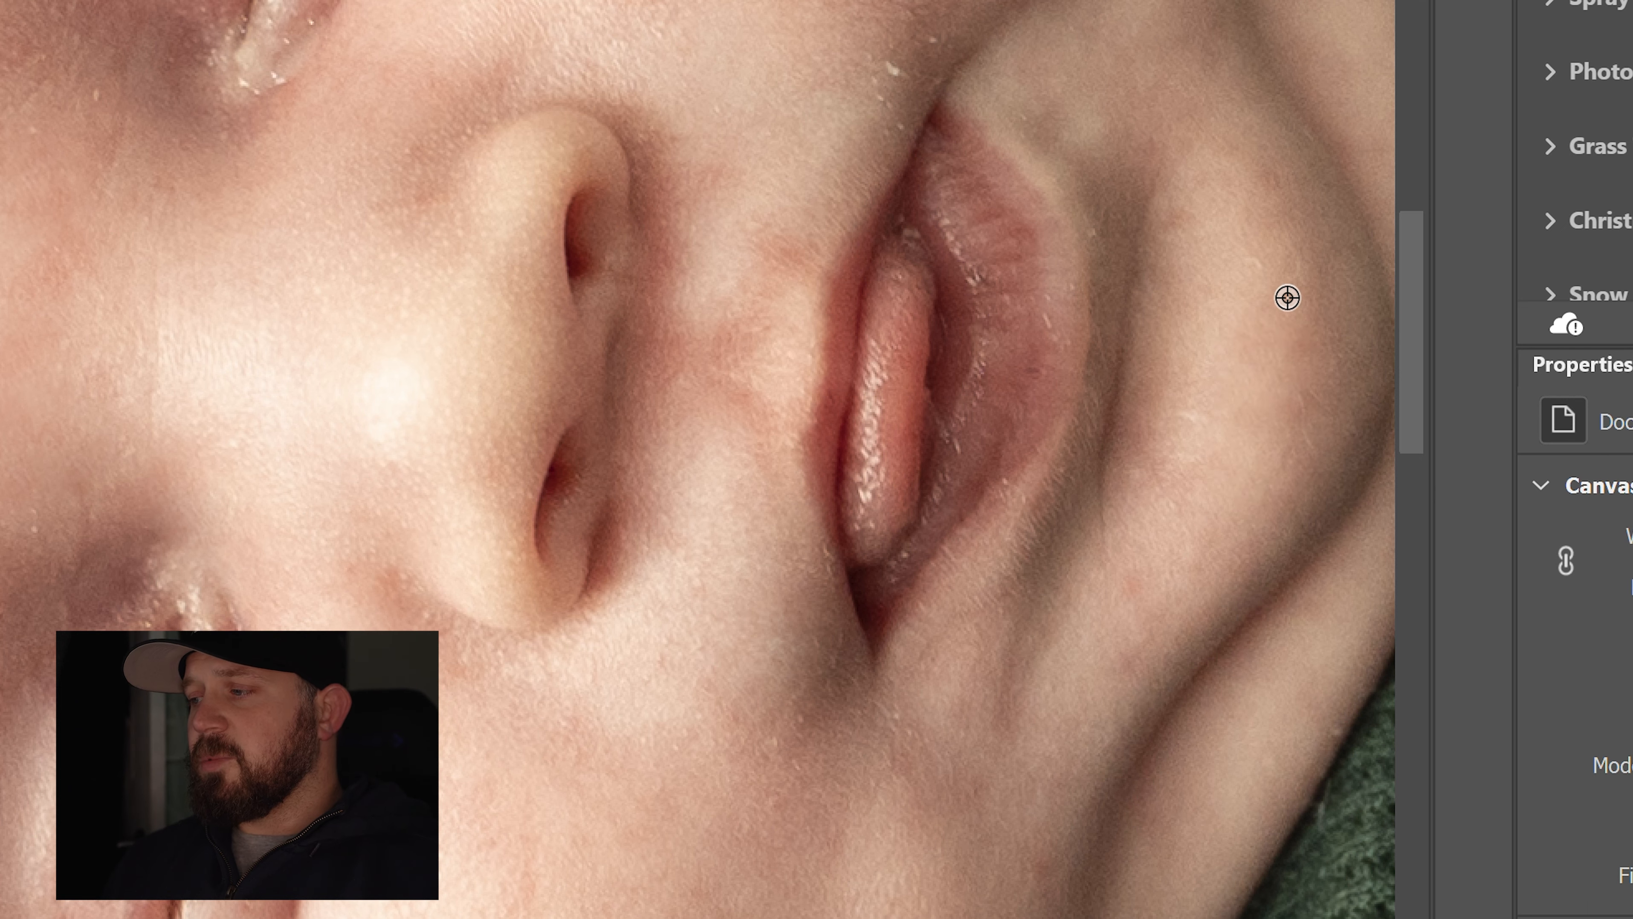
left_click(1293, 337, "alt")
left_click_drag(1268, 276, 1264, 266)
left_click_drag(1264, 203, 1261, 192)
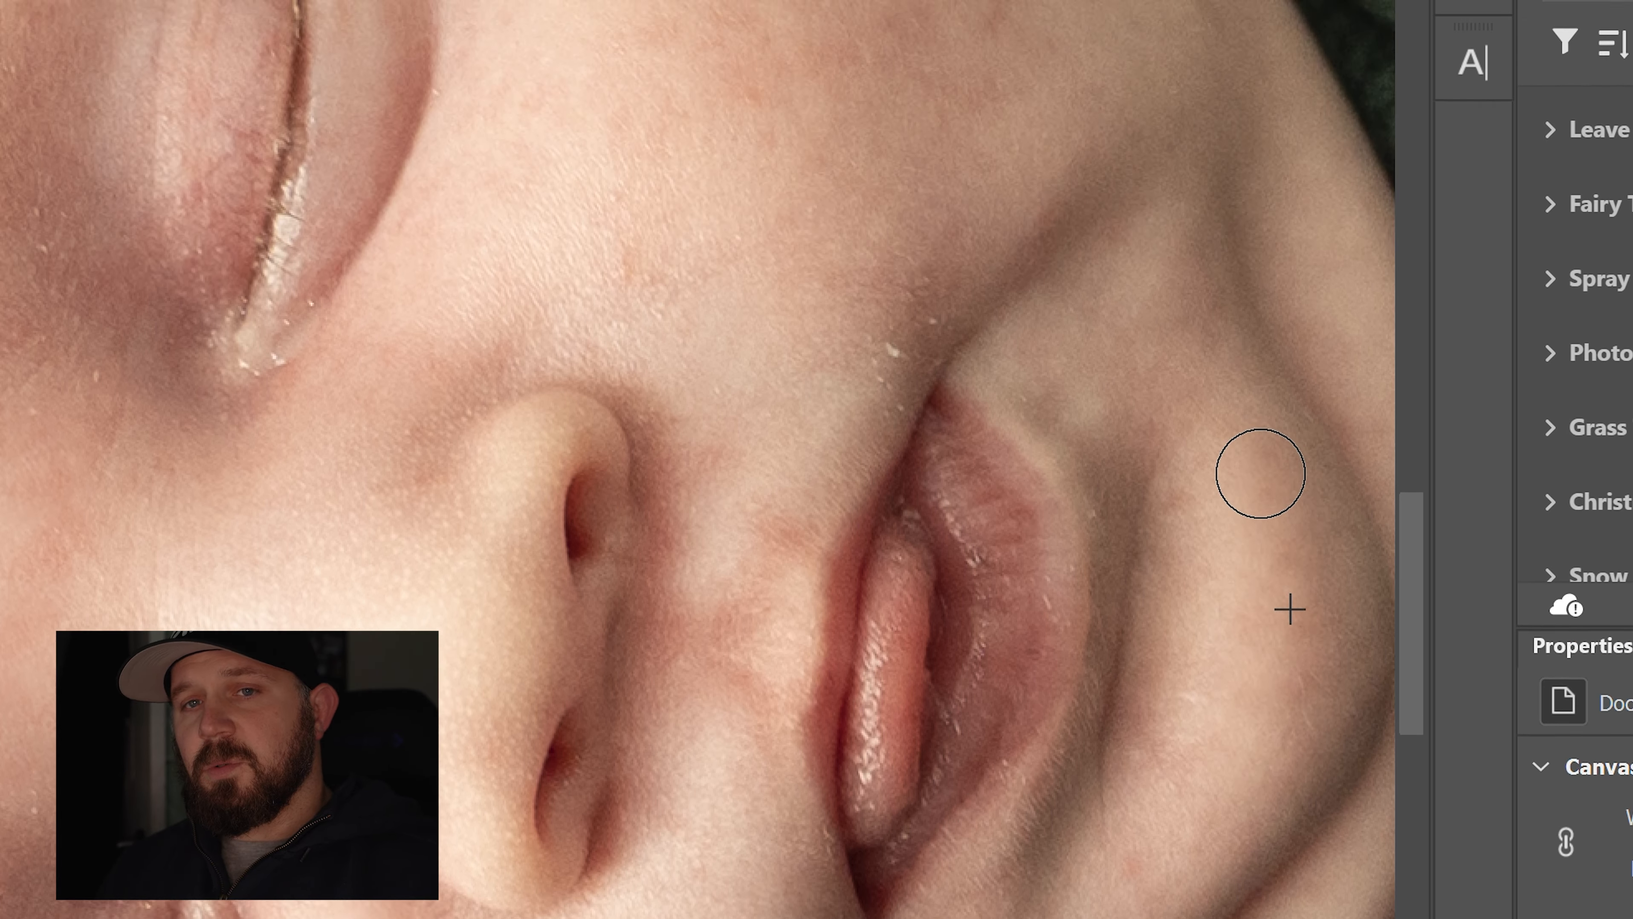
Step: Heal the rough spots on the upper cheek beside the nose and the white flake near the mouth's corner
left_click(656, 199, "alt")
left_click_drag(632, 284, 662, 282)
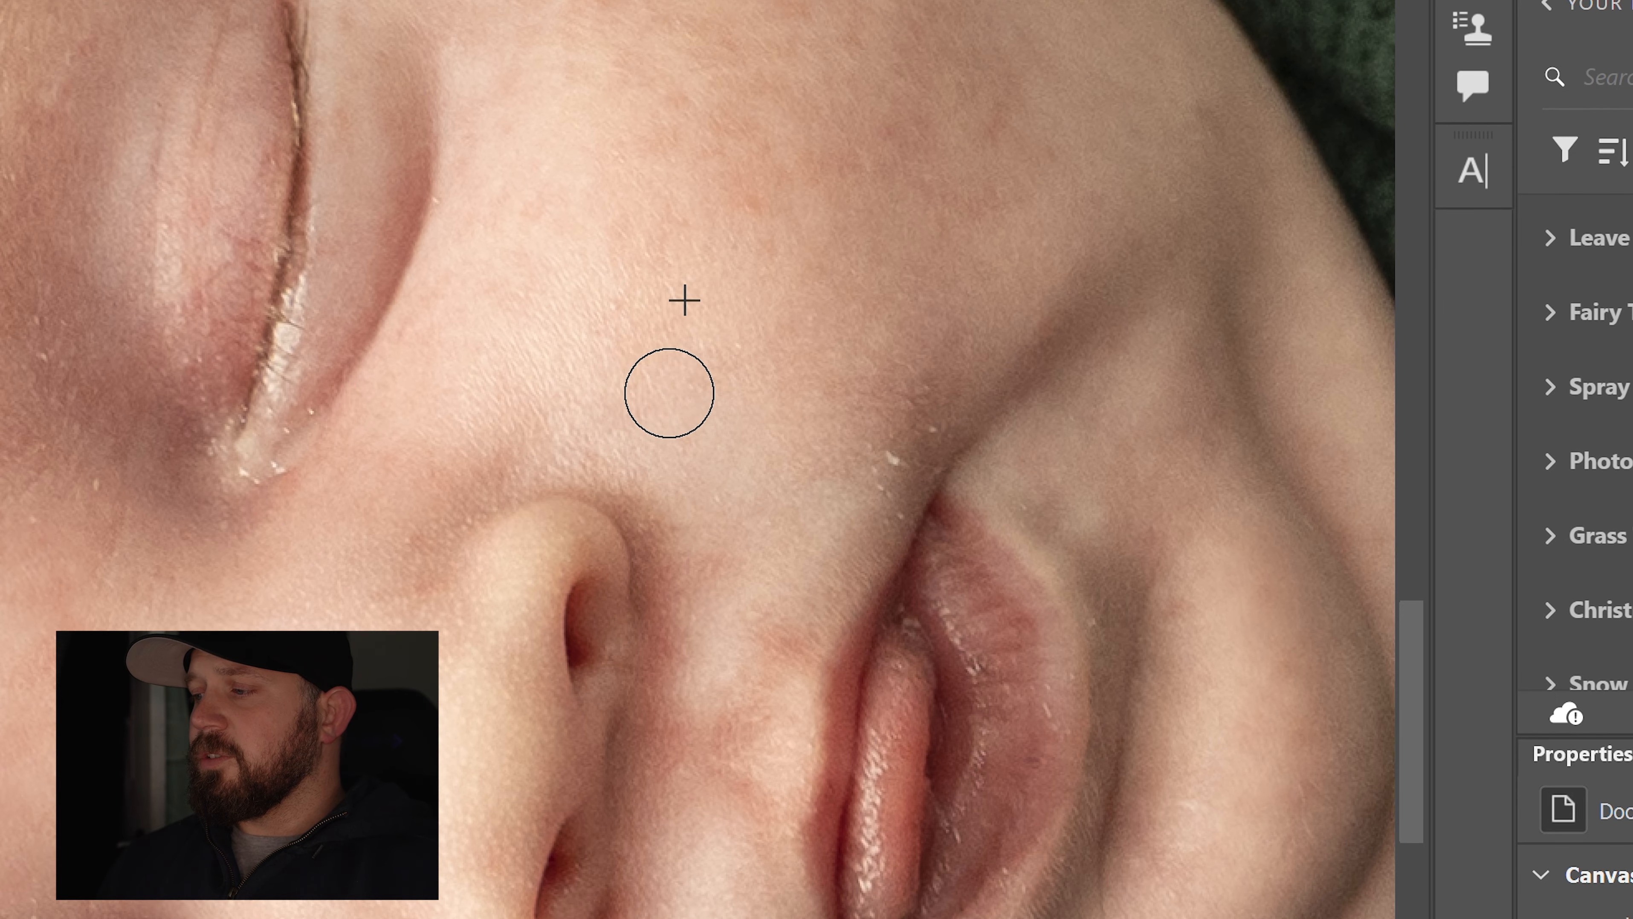
left_click(917, 305, "alt")
left_click_drag(917, 405, 880, 478)
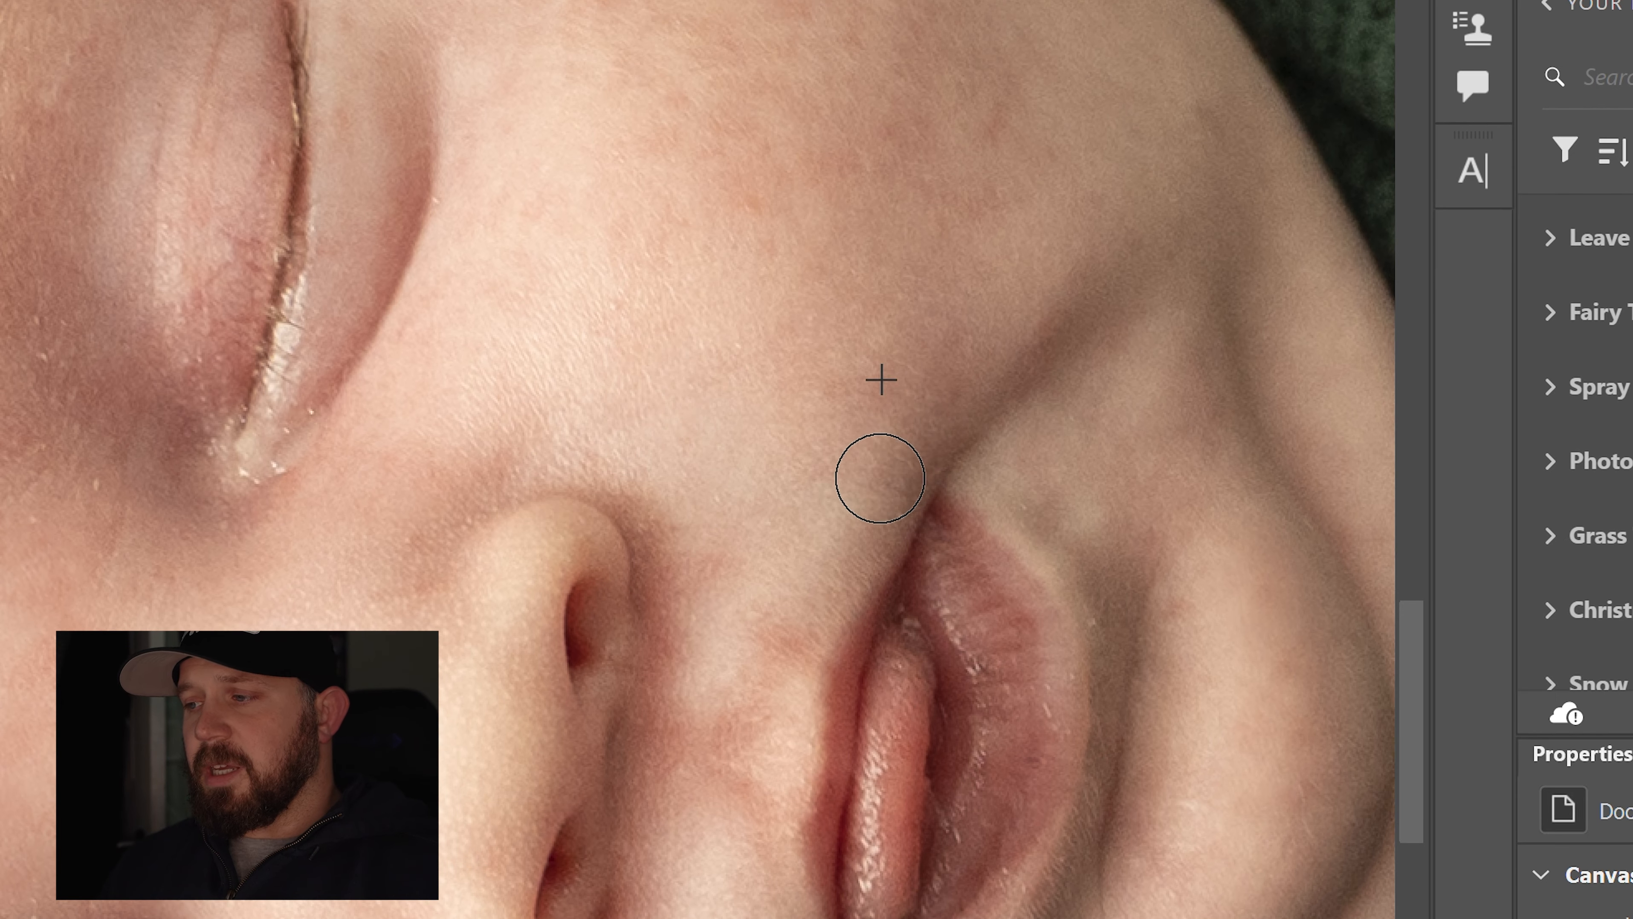
Step: Heal the dry flakes around the upper eye's inner corner, shrinking the Healing Brush for the smallest ones
left_click(332, 550, "alt")
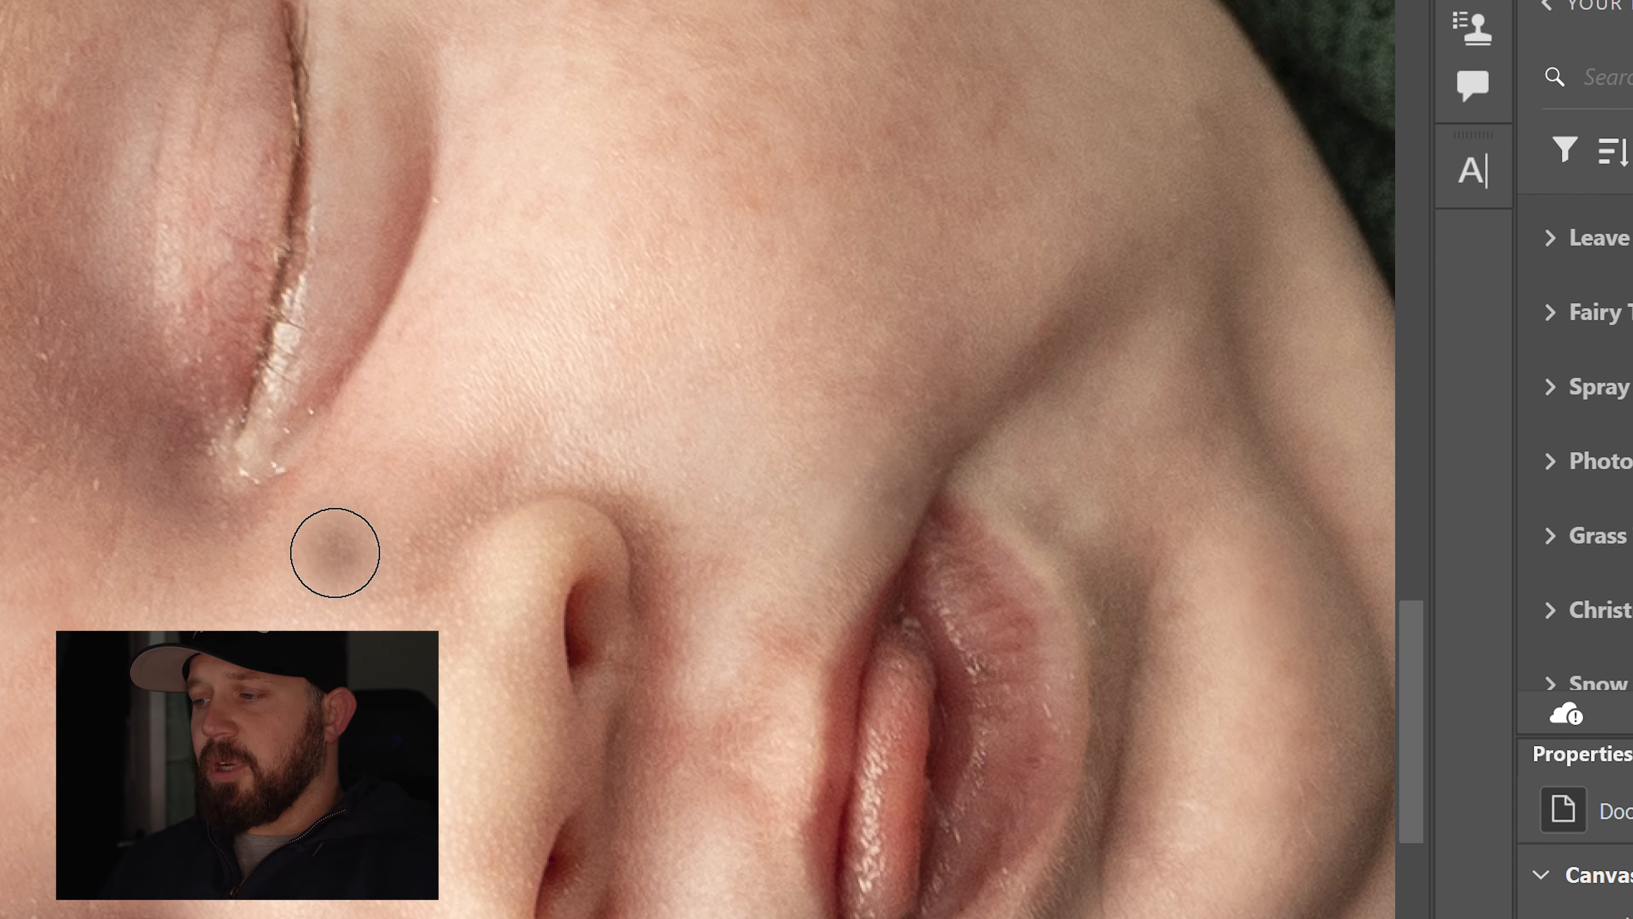
left_click_drag(247, 426, 303, 535)
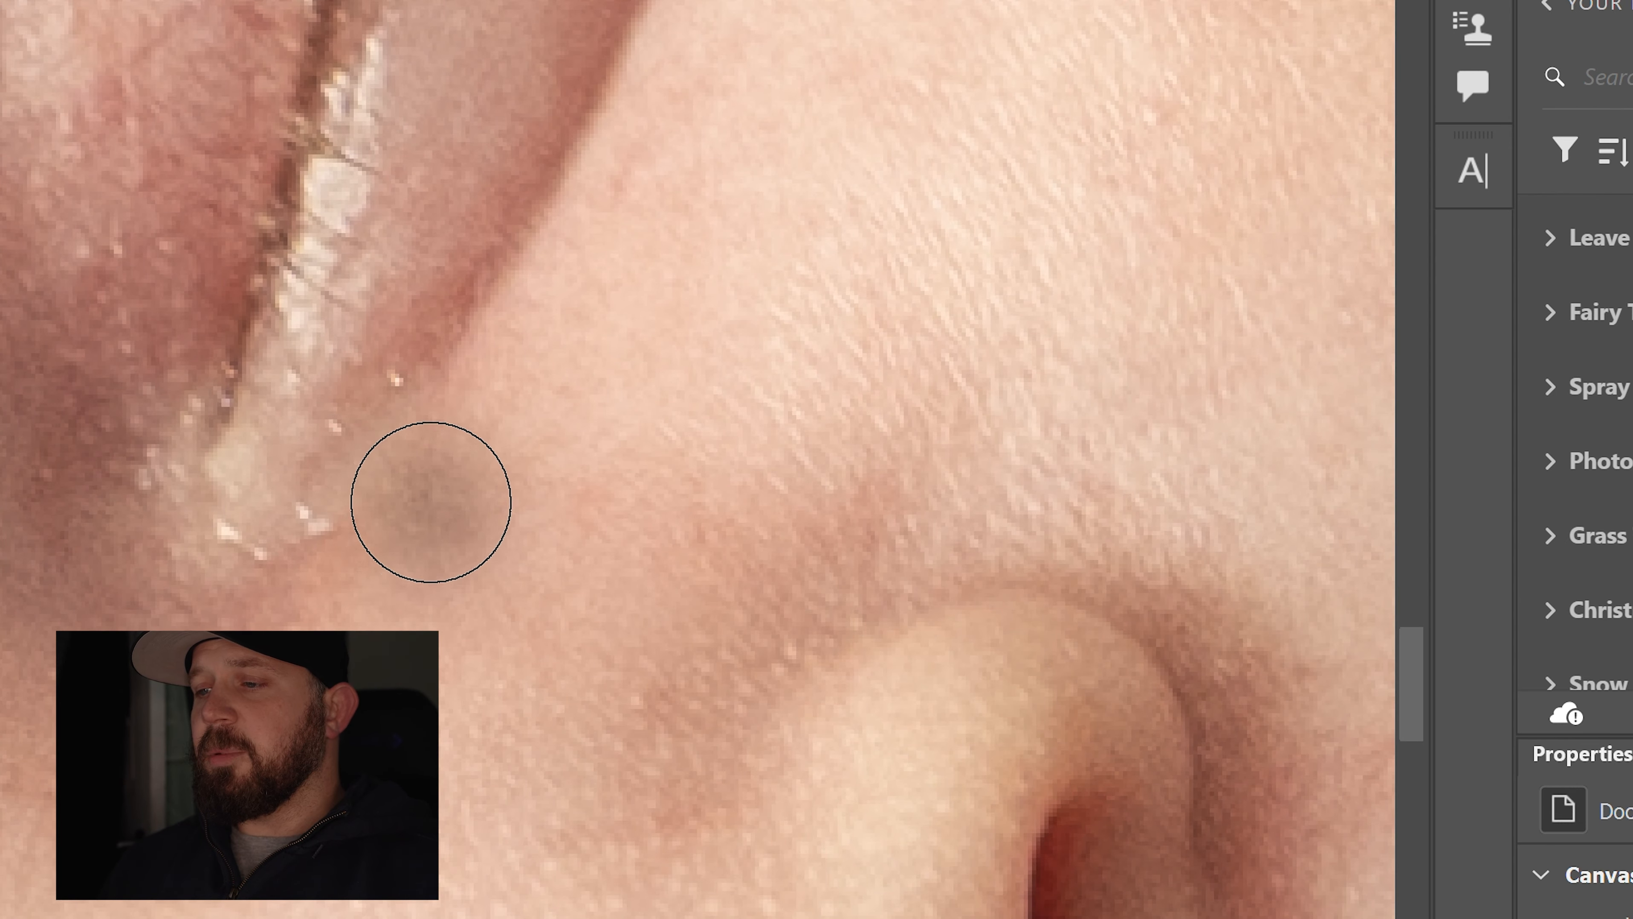
key("bracketleft")
key("bracketleft")
key("bracketleft")
key("bracketleft")
key("bracketleft")
key("bracketleft")
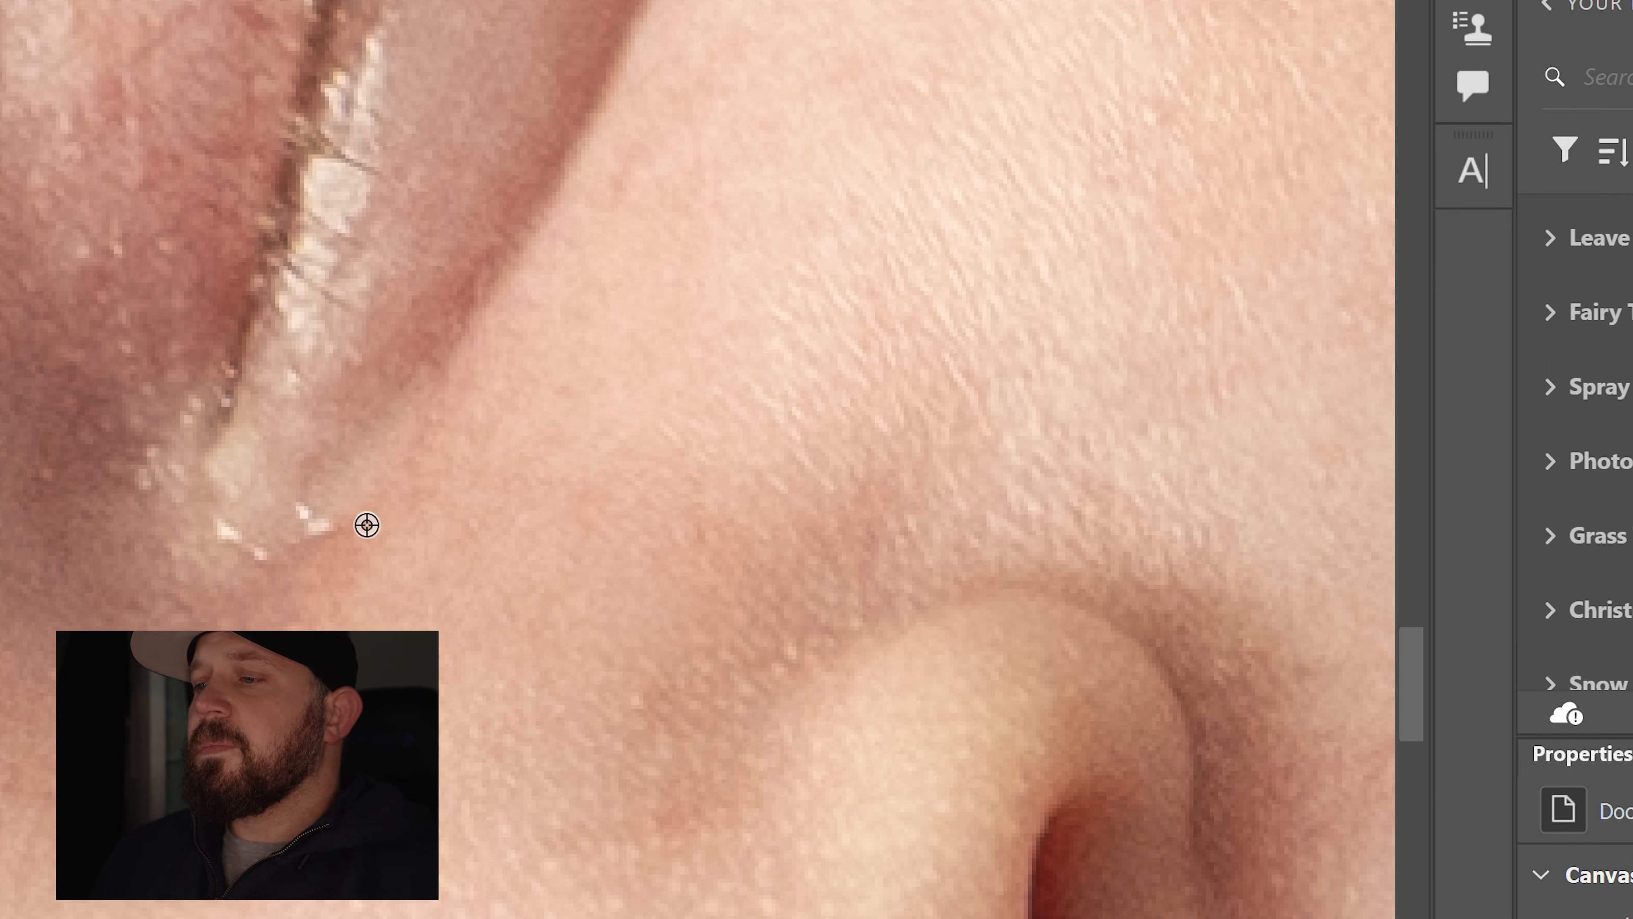
mouse_move(303, 518)
left_mouse_down()
mouse_move(313, 529)
mouse_move(280, 549)
mouse_move(241, 543)
left_mouse_up()
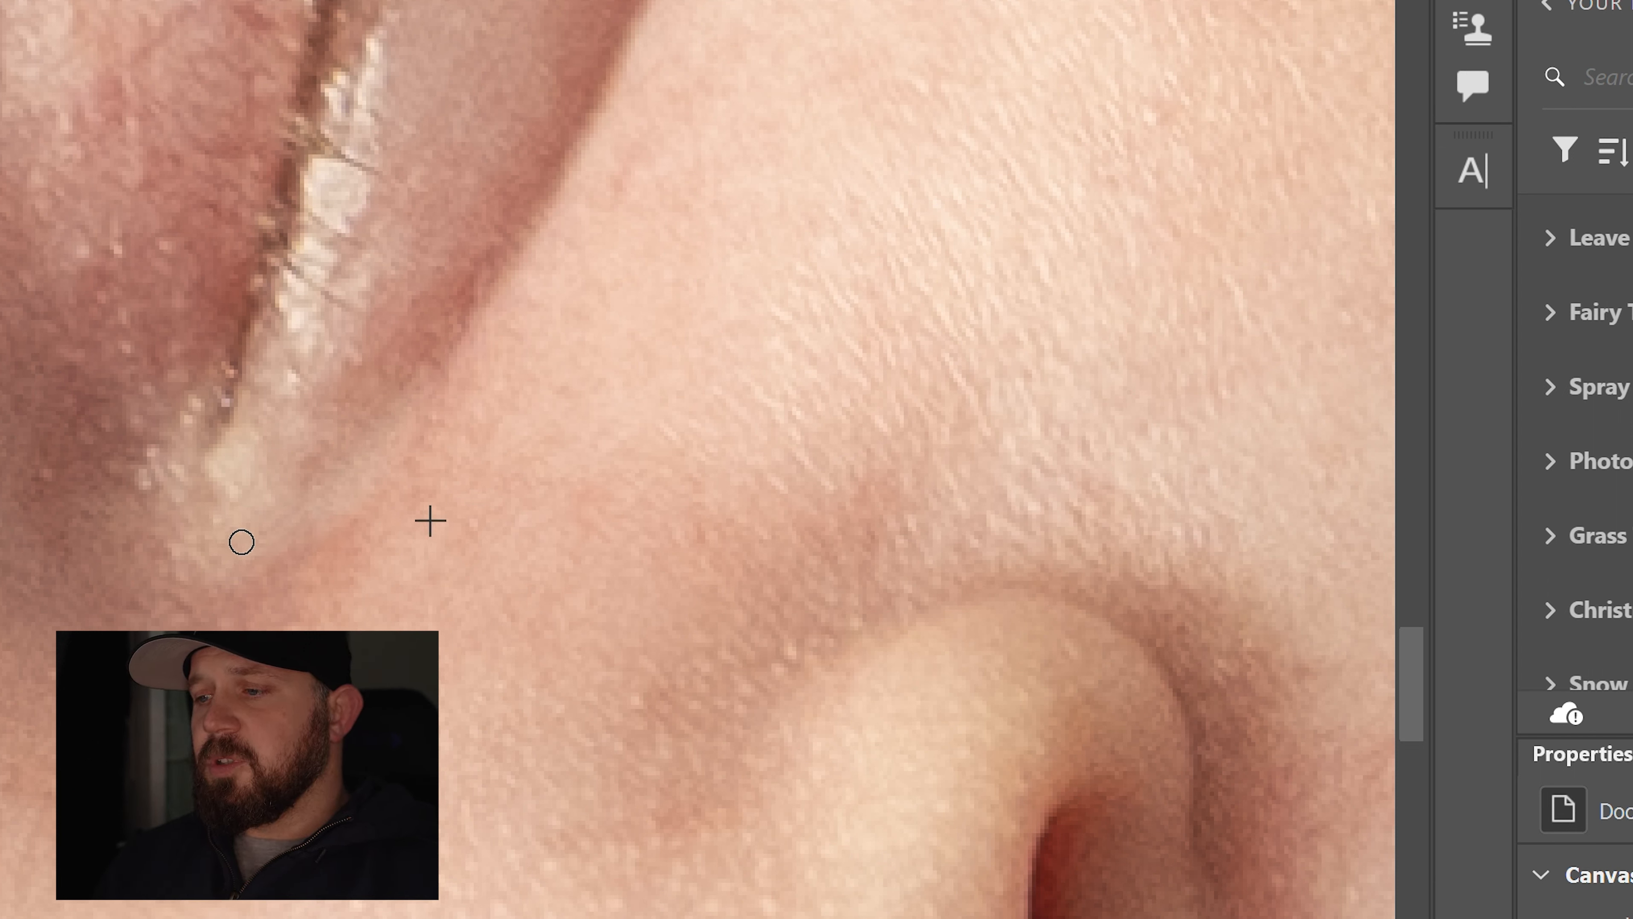
Step: Heal the remaining dry flakes beside the upper eye's inner corner and touch up the skin toward the lower eye
mouse_move(149, 464)
left_mouse_down()
mouse_move(162, 506)
mouse_move(128, 475)
left_mouse_up()
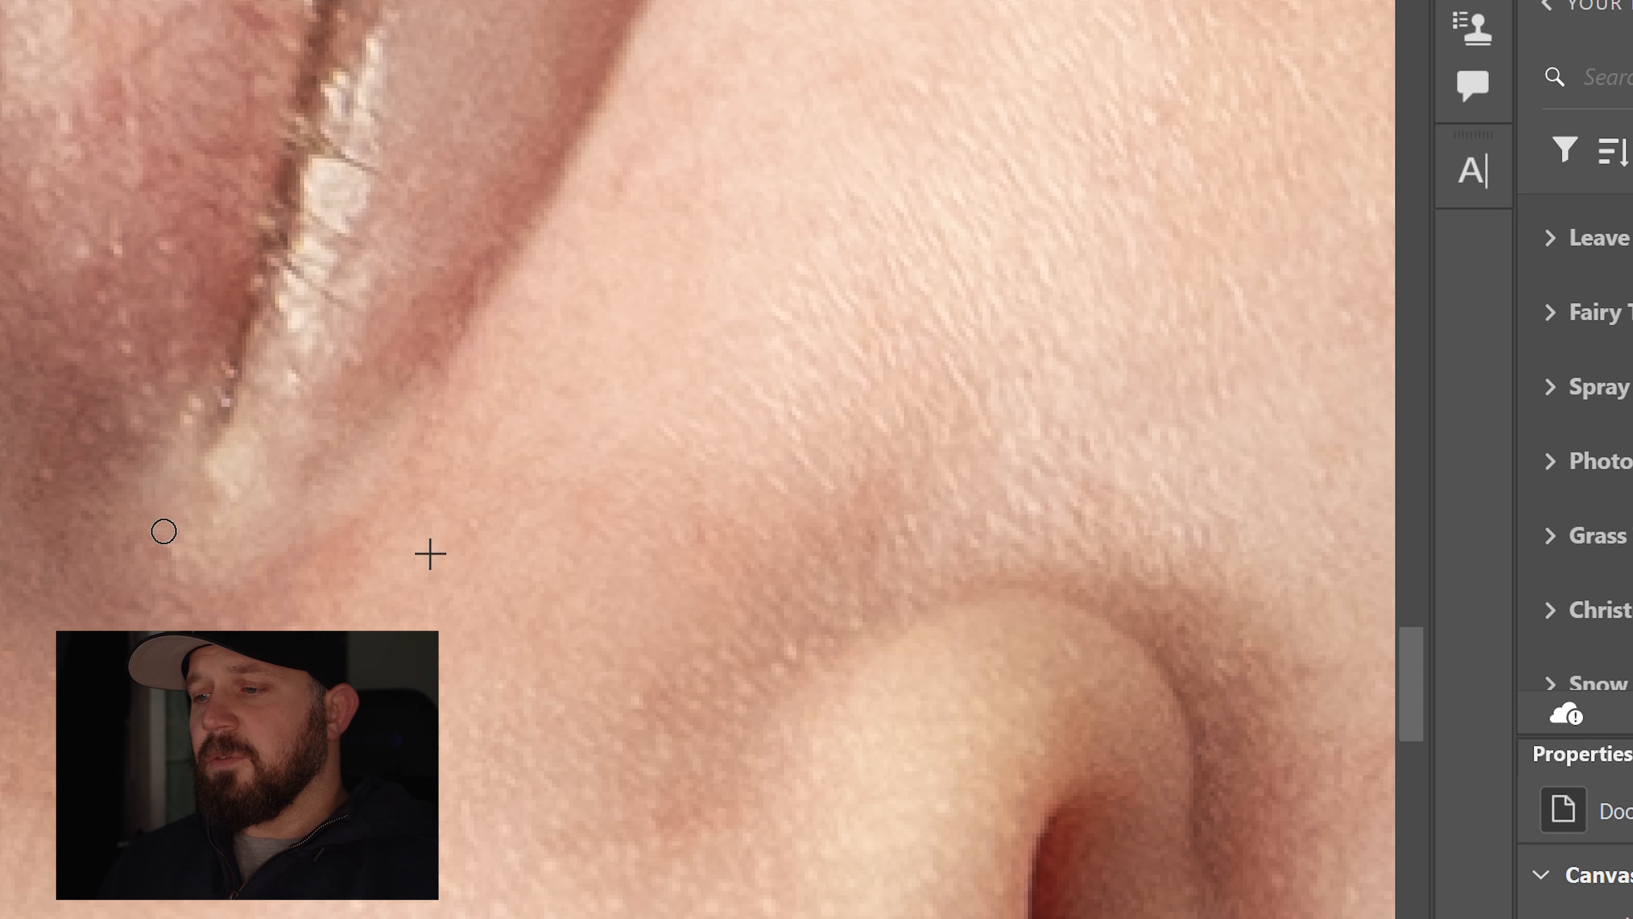
left_click_drag(153, 701, 18, 734)
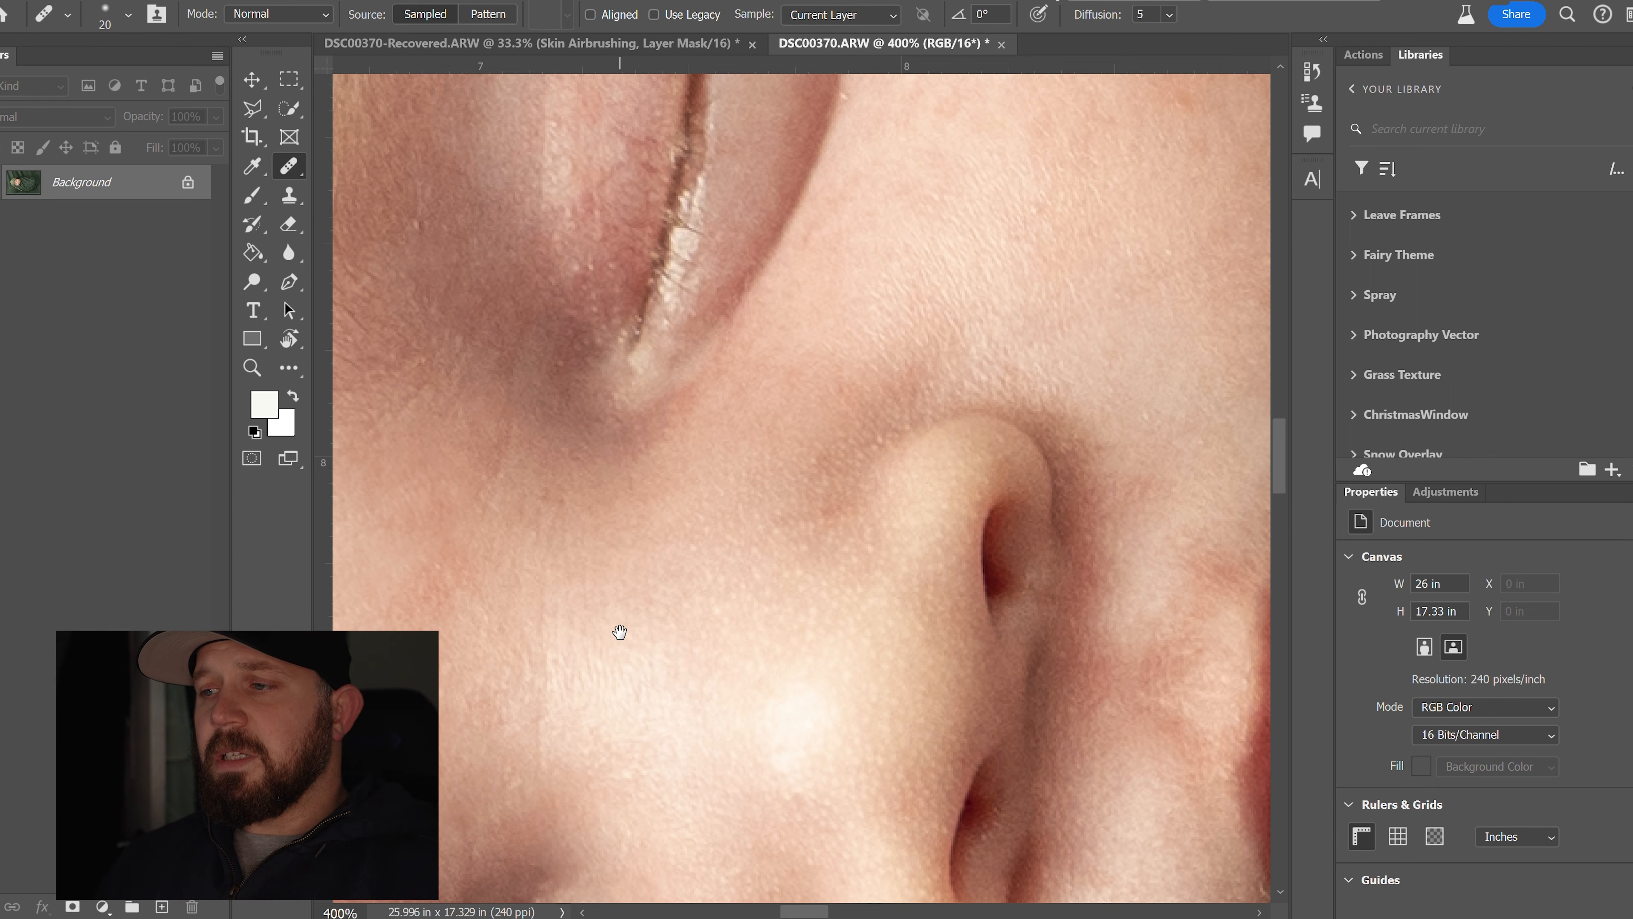
left_click_drag(619, 631, 762, 413)
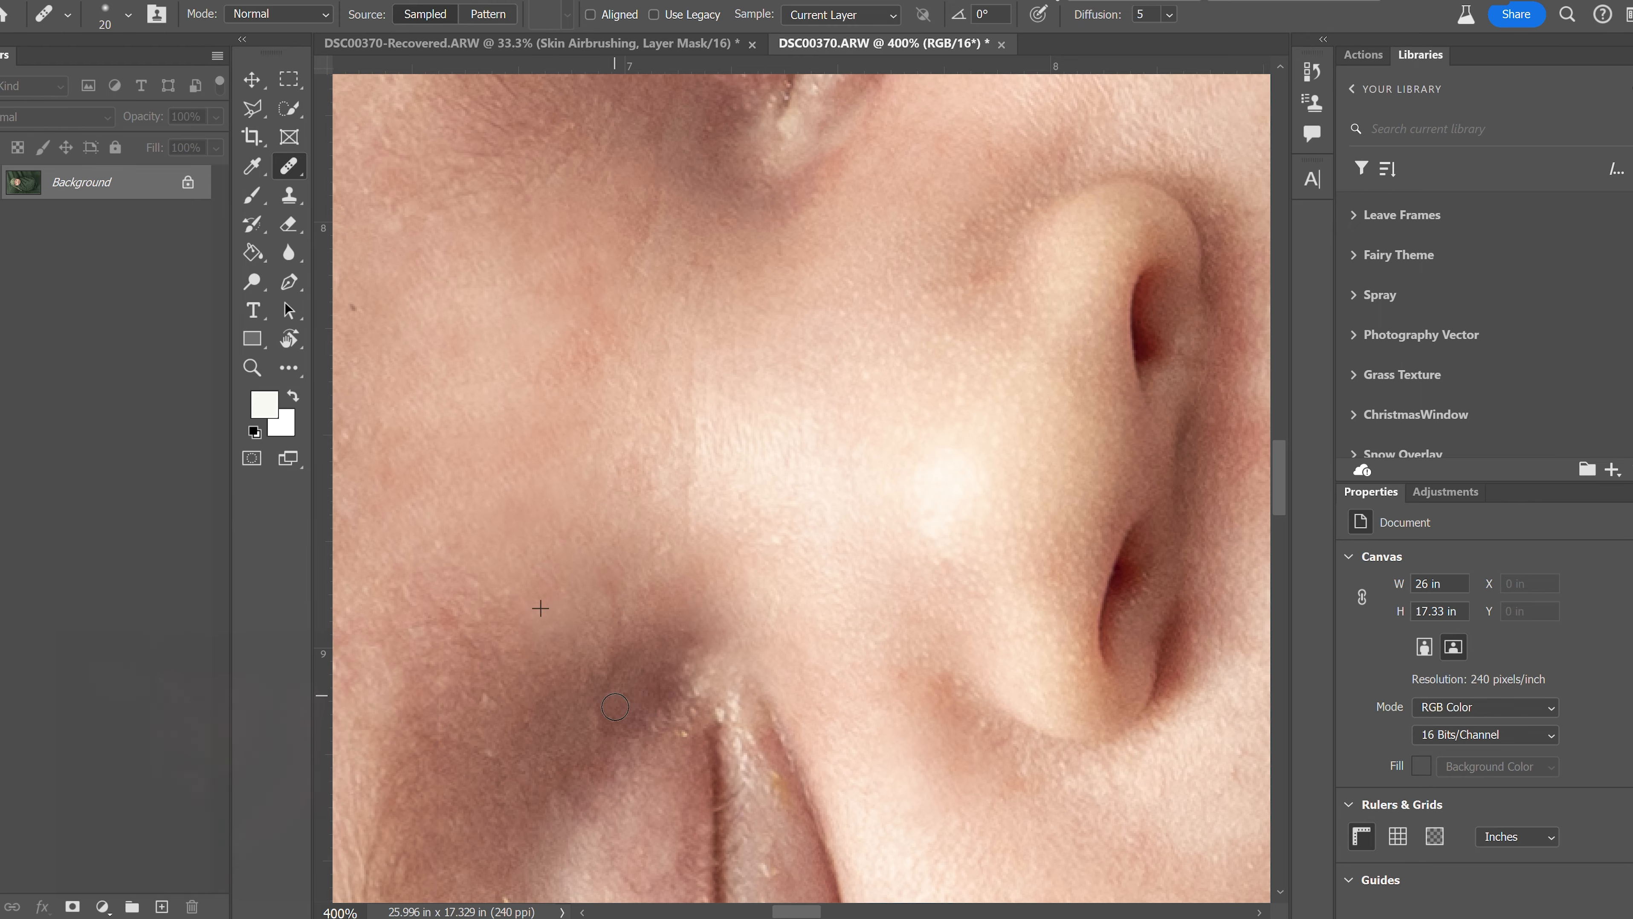
mouse_move(539, 601)
left_mouse_down()
mouse_move(540, 645)
mouse_move(499, 484)
left_mouse_up()
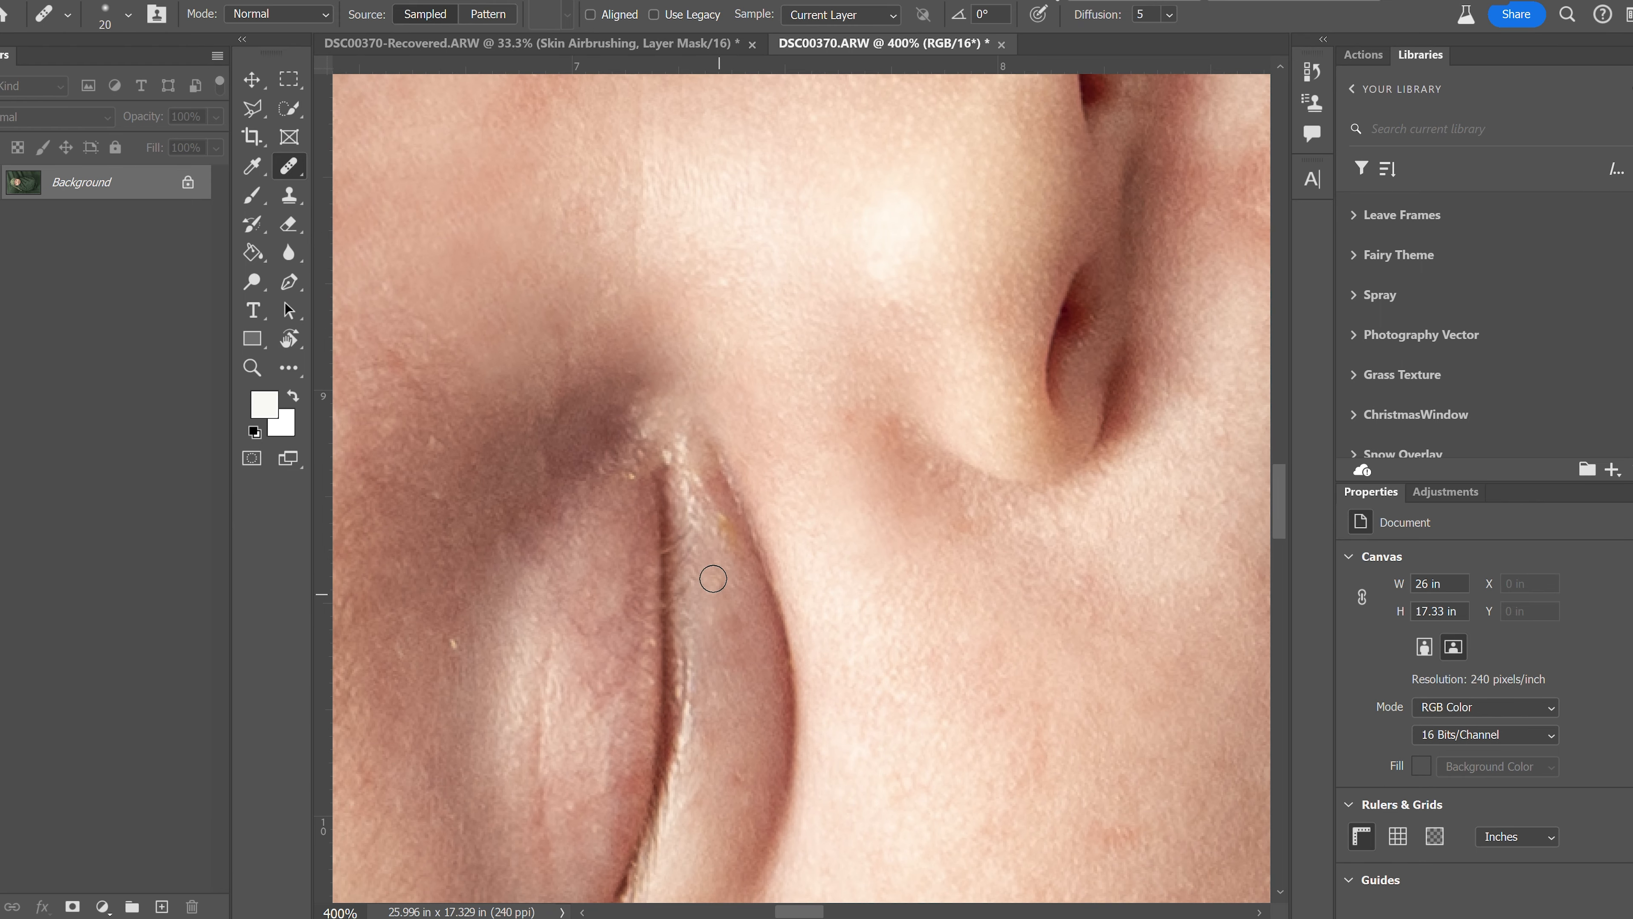
Step: Heal the red scratch and surrounding redness at the outer corner of the baby's lower eye with the Healing Brush
key("z")
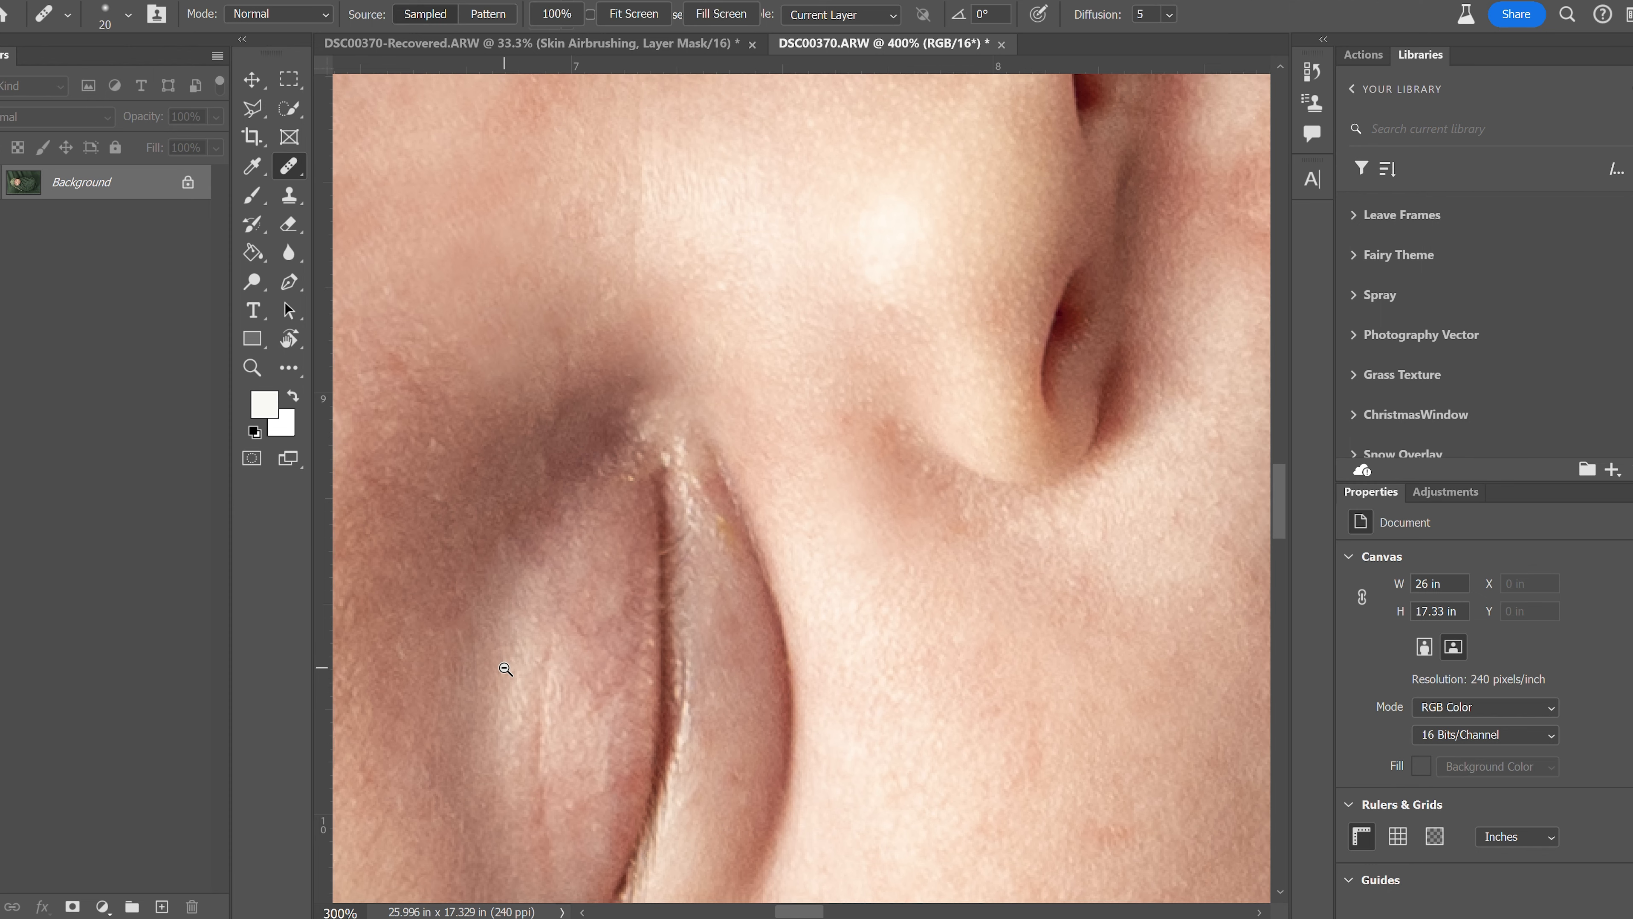
left_click(506, 673, "alt")
left_click(507, 673, "alt")
left_click(506, 674)
left_click_drag(577, 754, 596, 522)
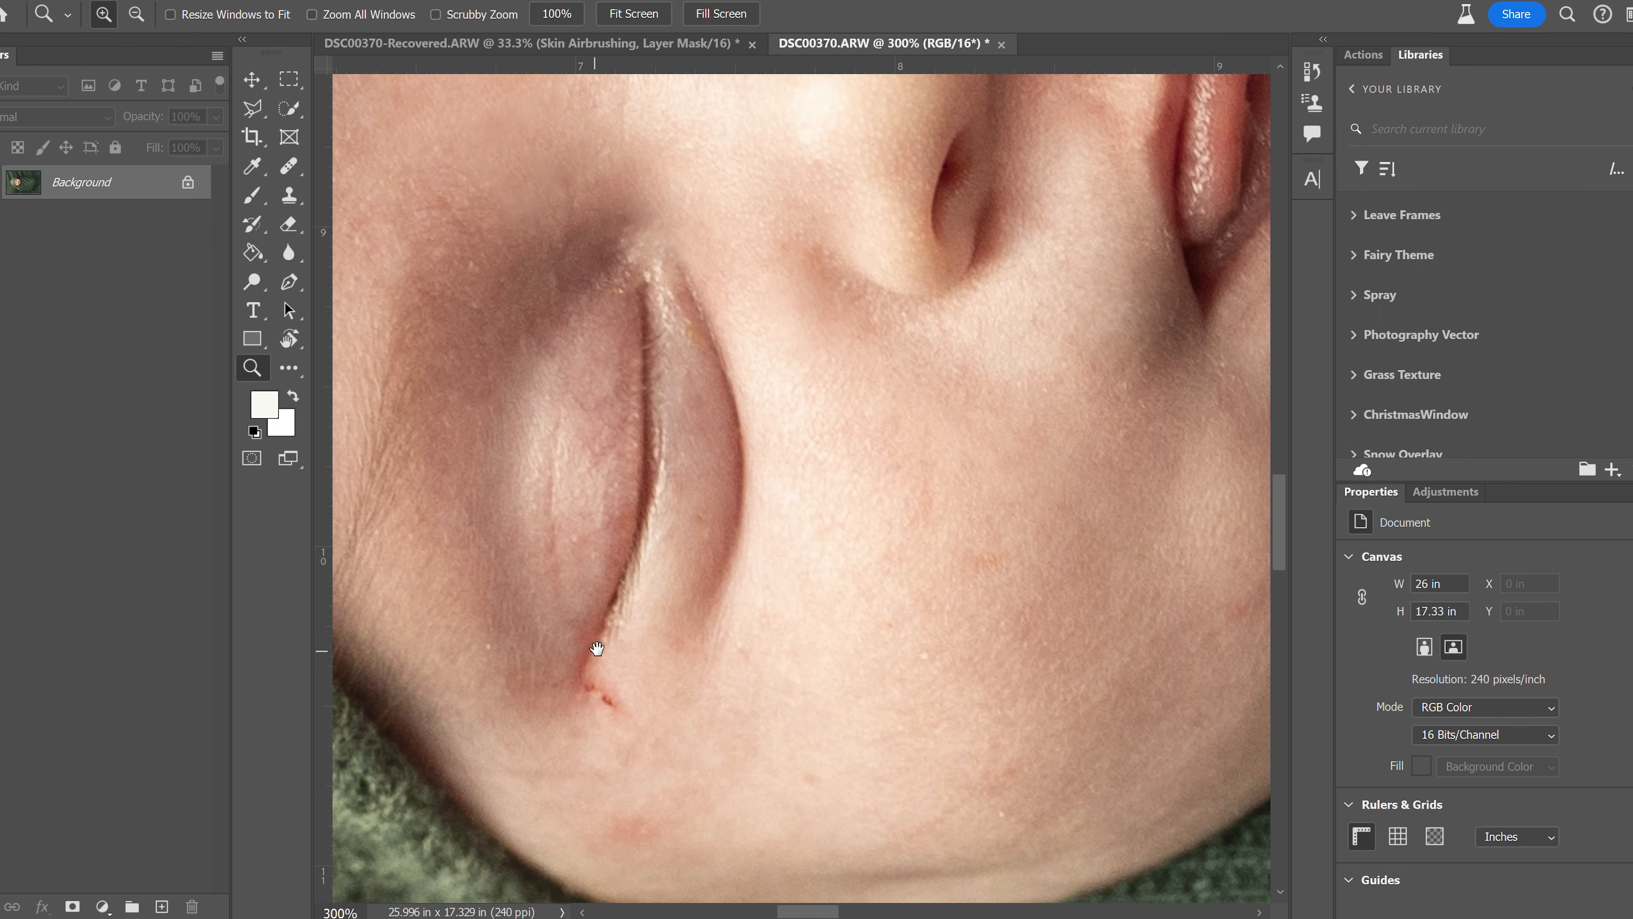
left_click_drag(597, 648, 610, 540)
left_click(606, 591)
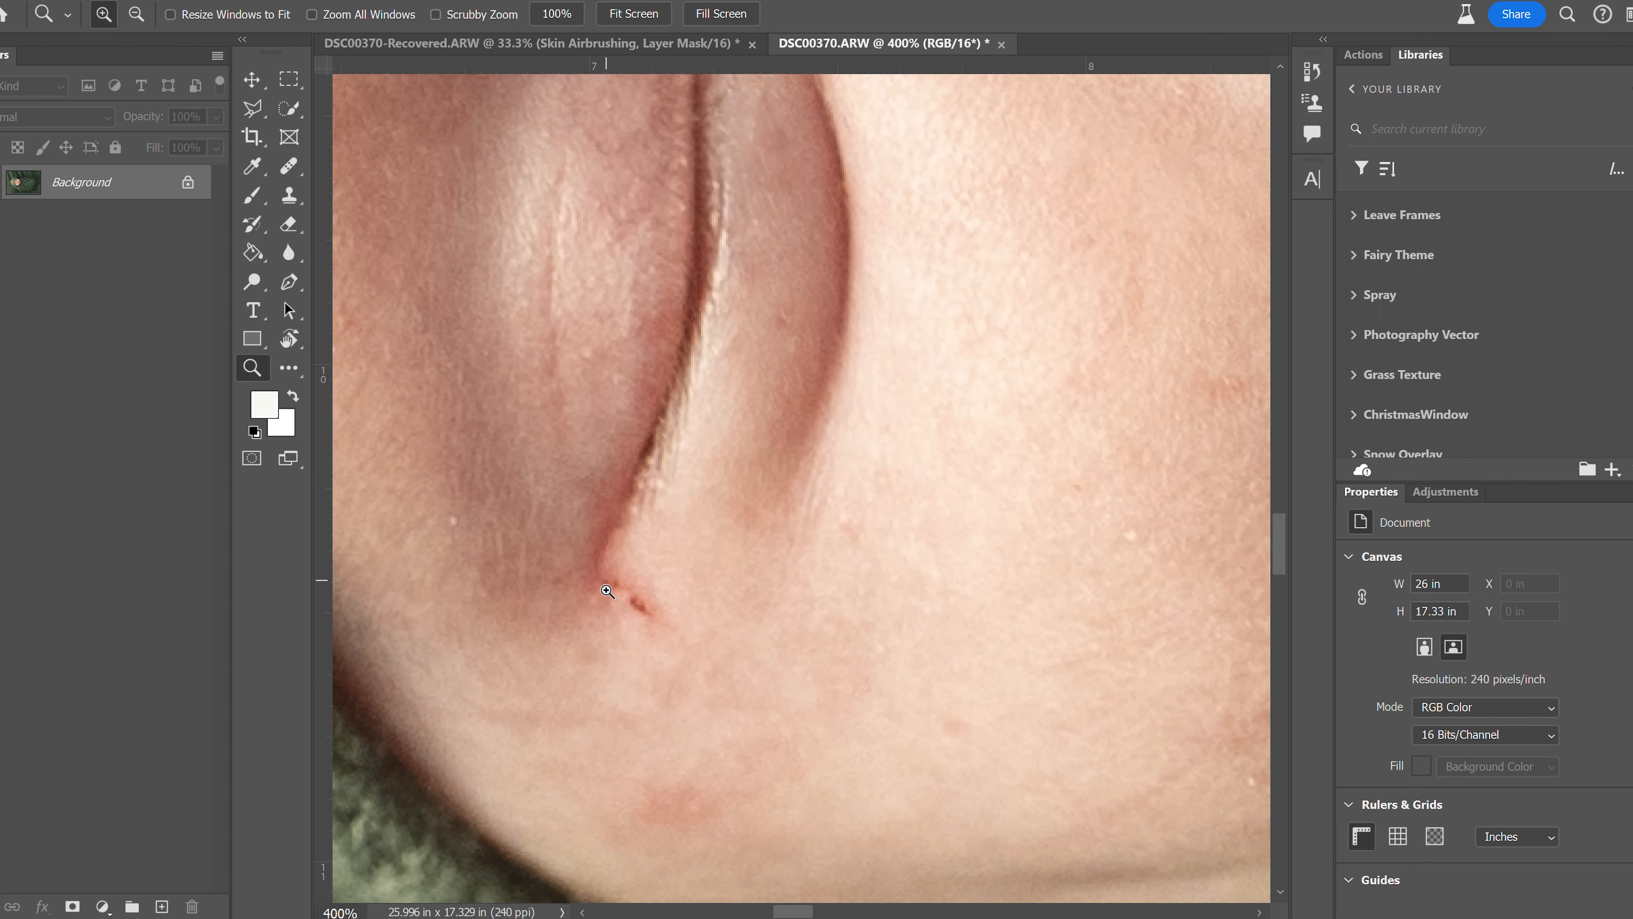
left_click(607, 591)
key("j")
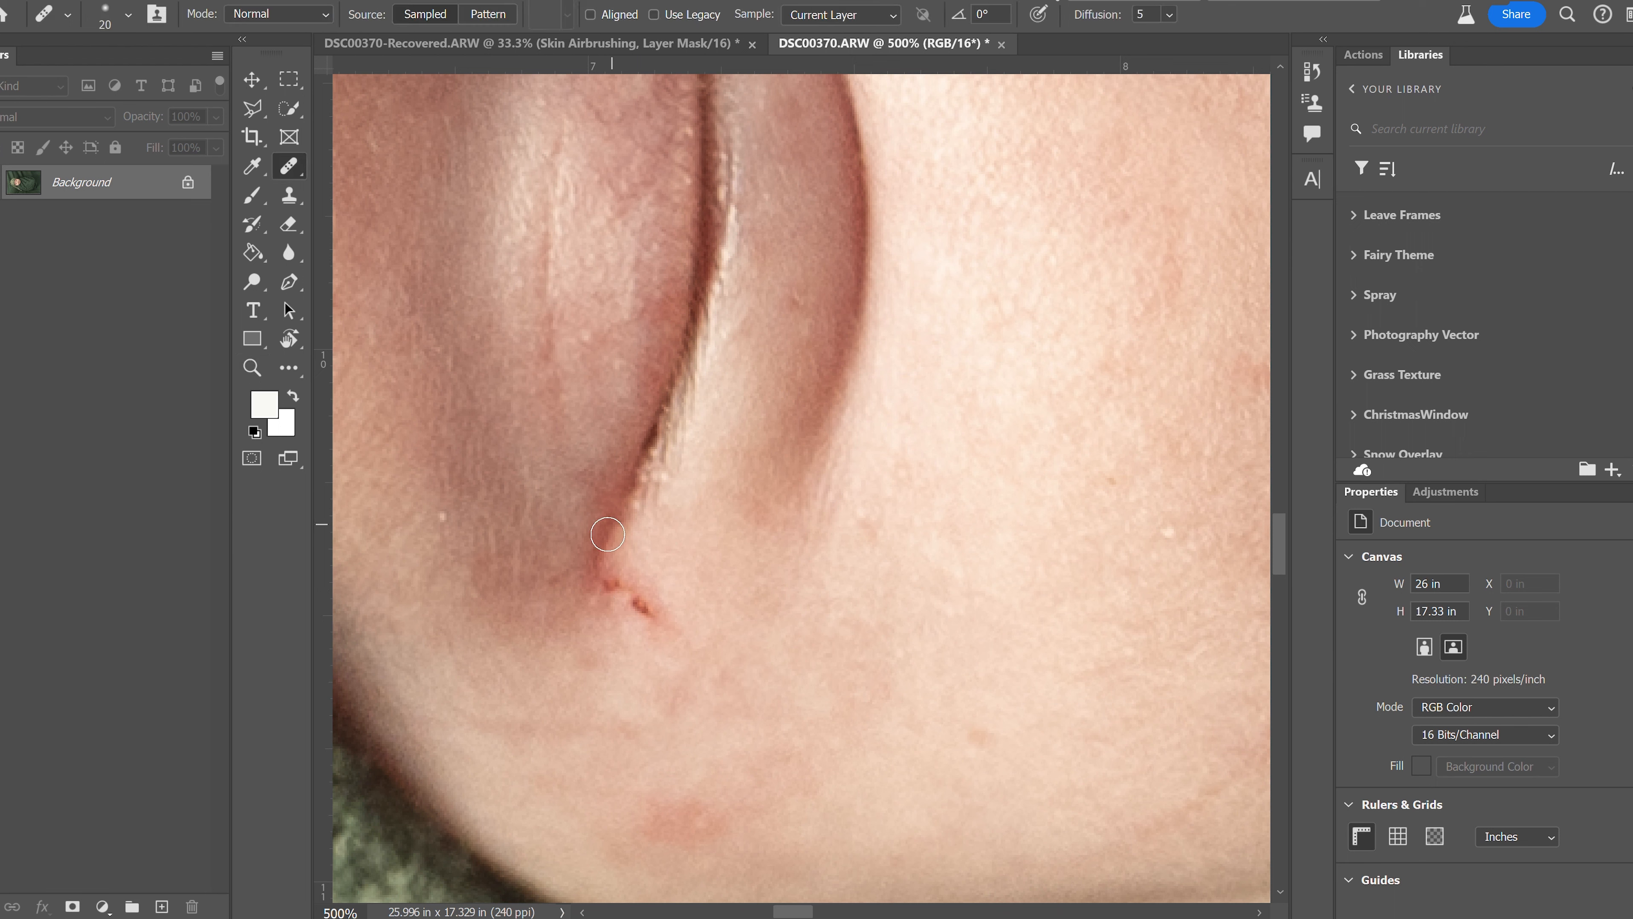
left_click_drag(608, 582, 667, 627)
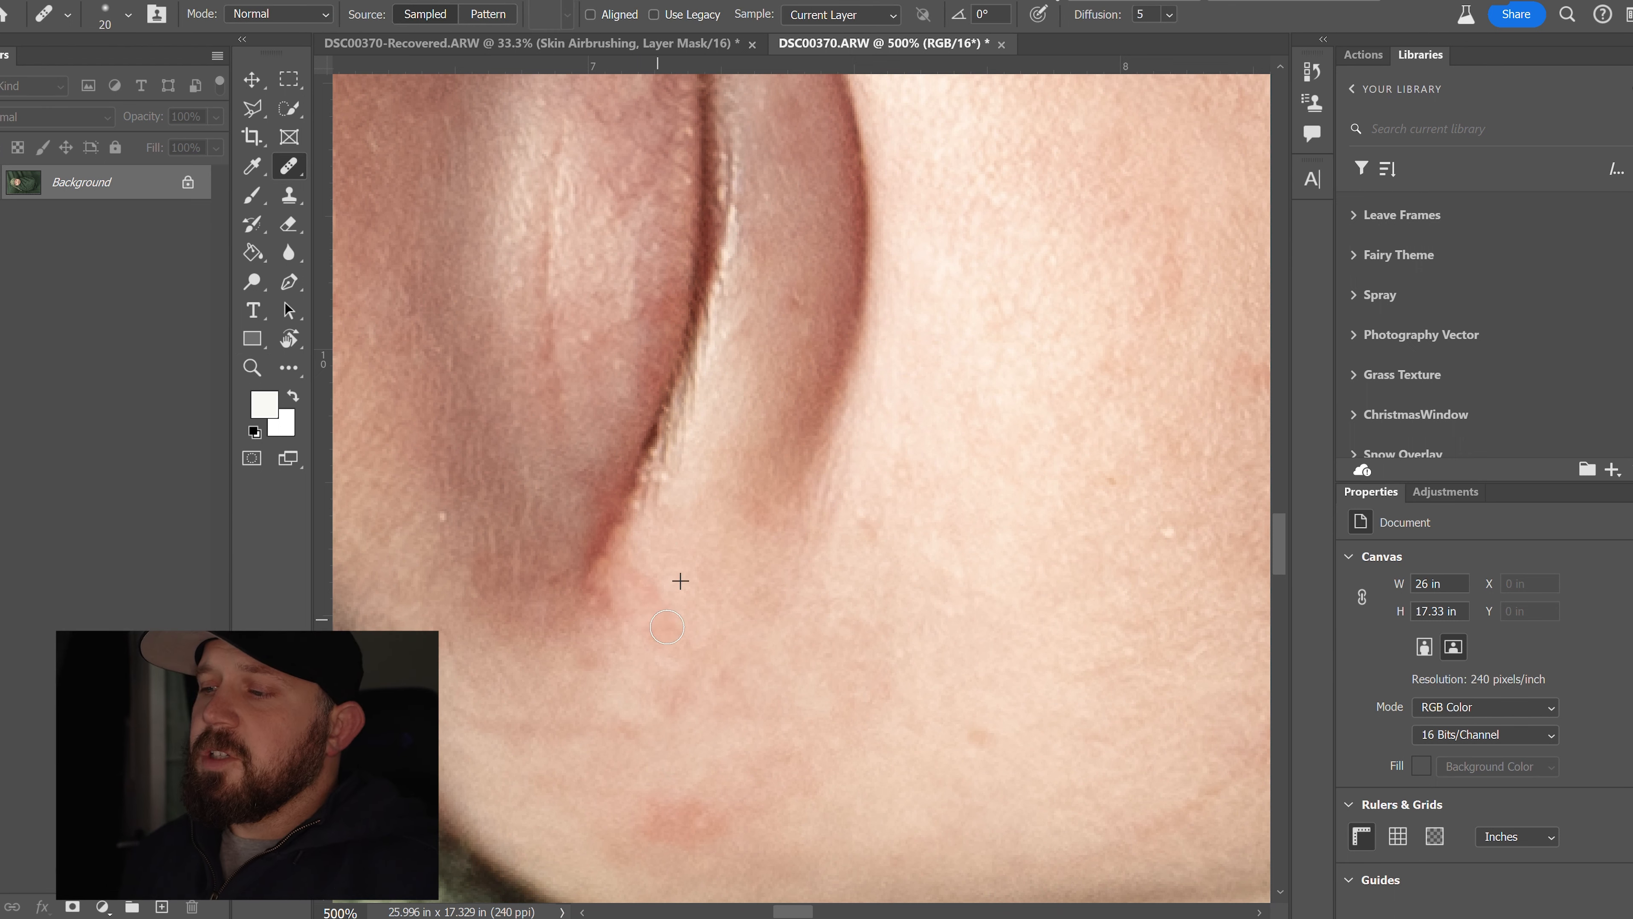
left_click_drag(610, 566, 633, 576)
left_click(653, 592)
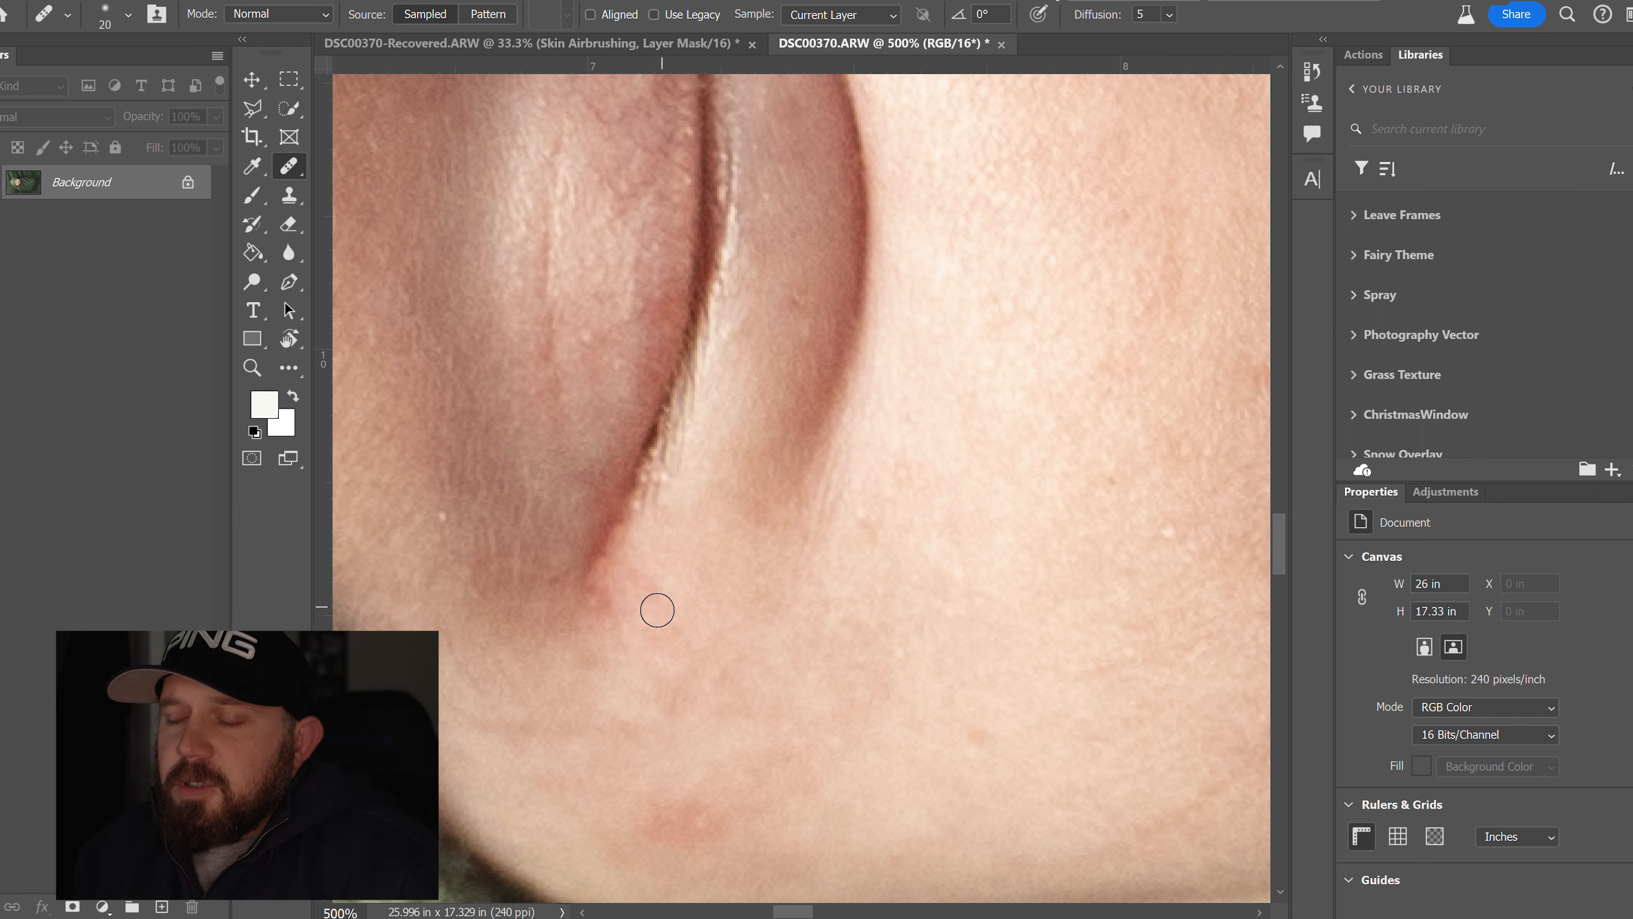
left_click(643, 577)
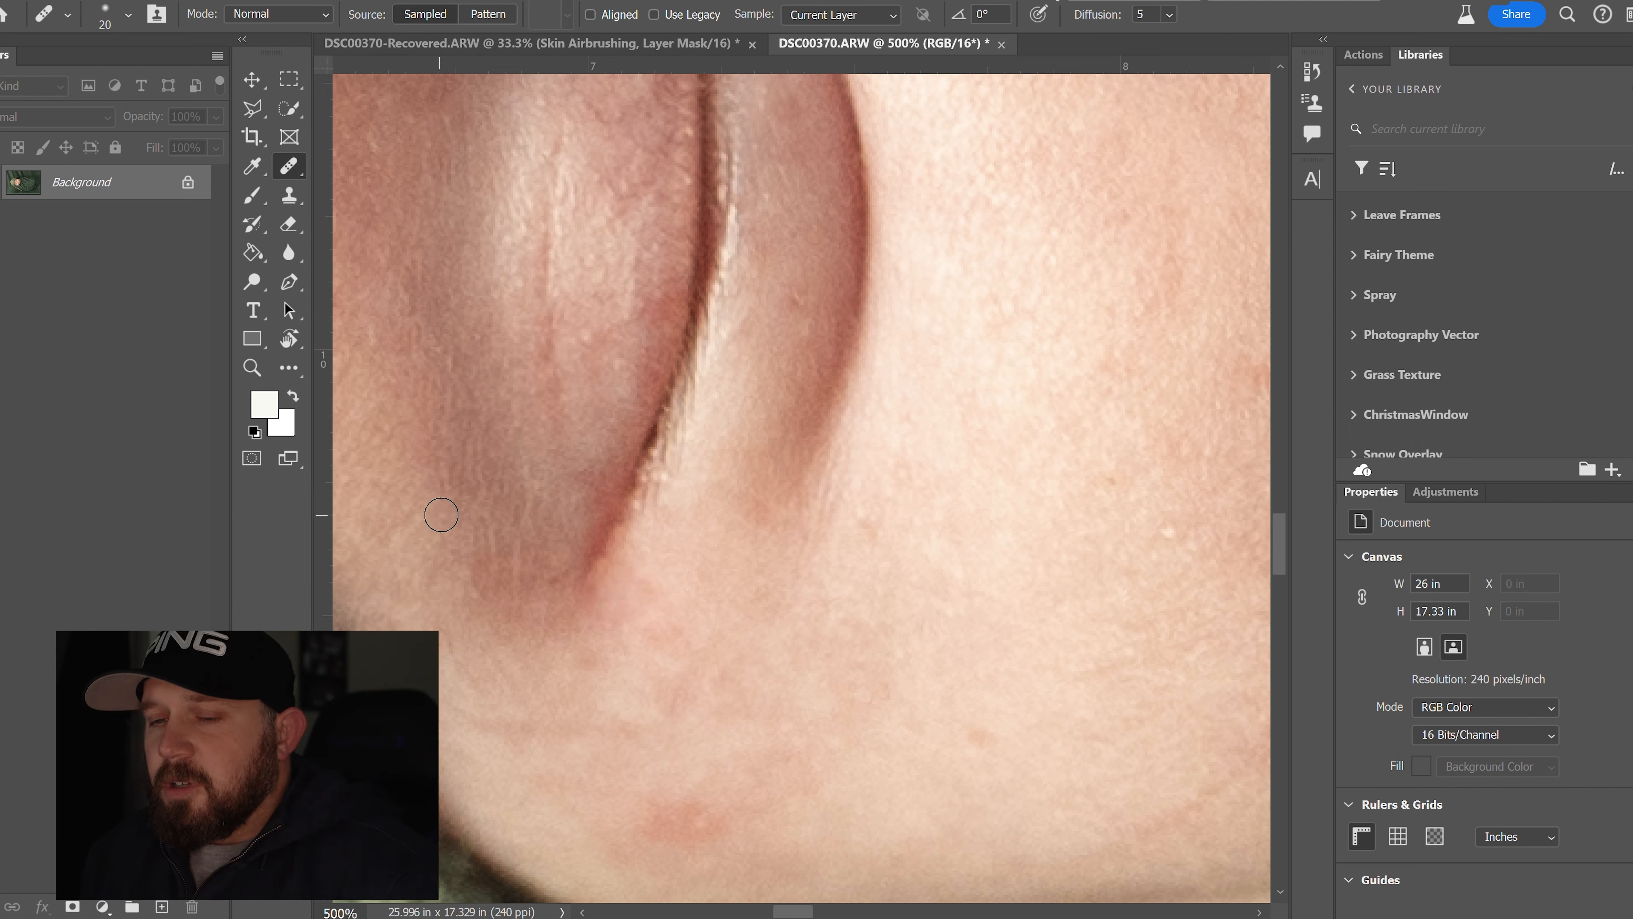
Step: Heal the red patch near the edge of the lower cheek and the small spots on the skin beside it
left_click_drag(722, 773, 686, 610)
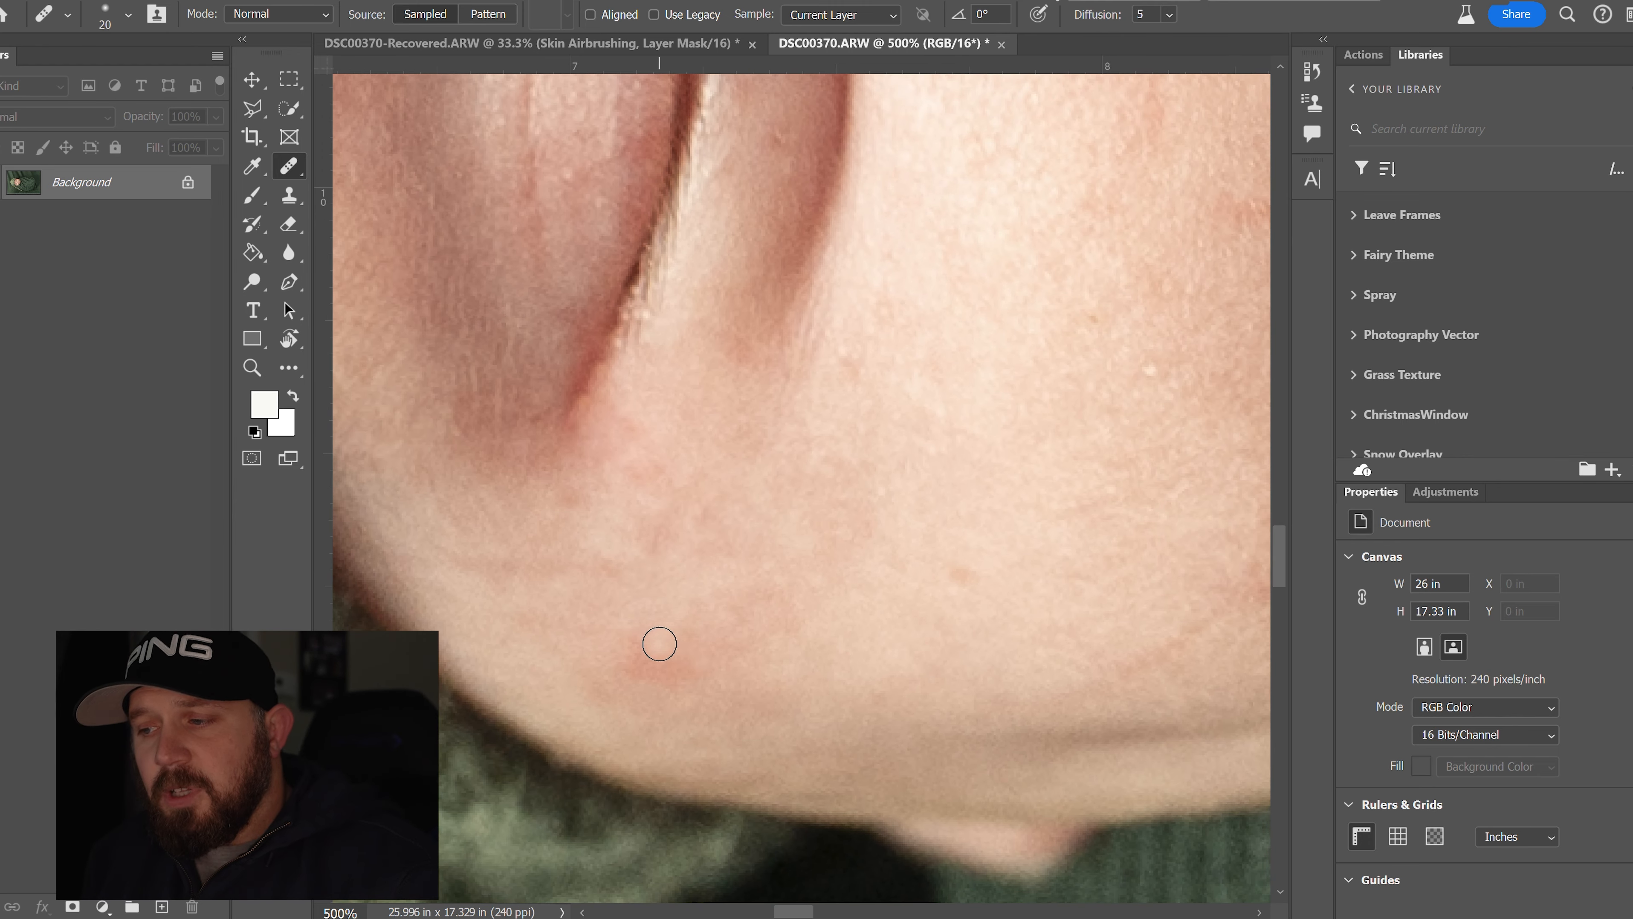
left_click_drag(660, 663, 661, 676)
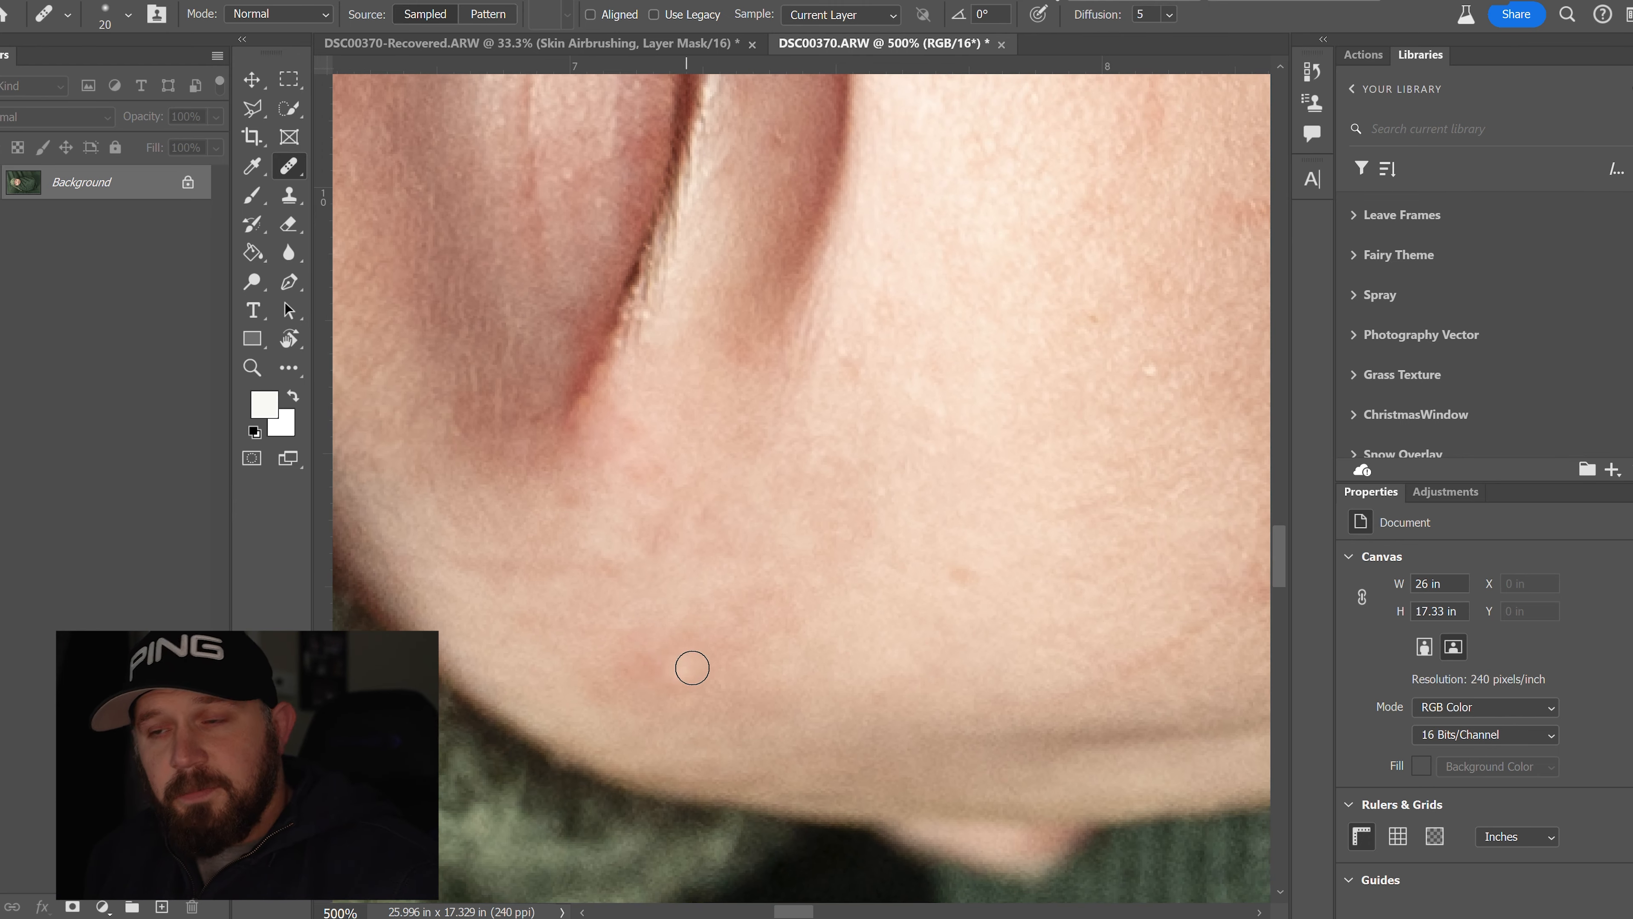
left_click_drag(788, 573, 894, 575)
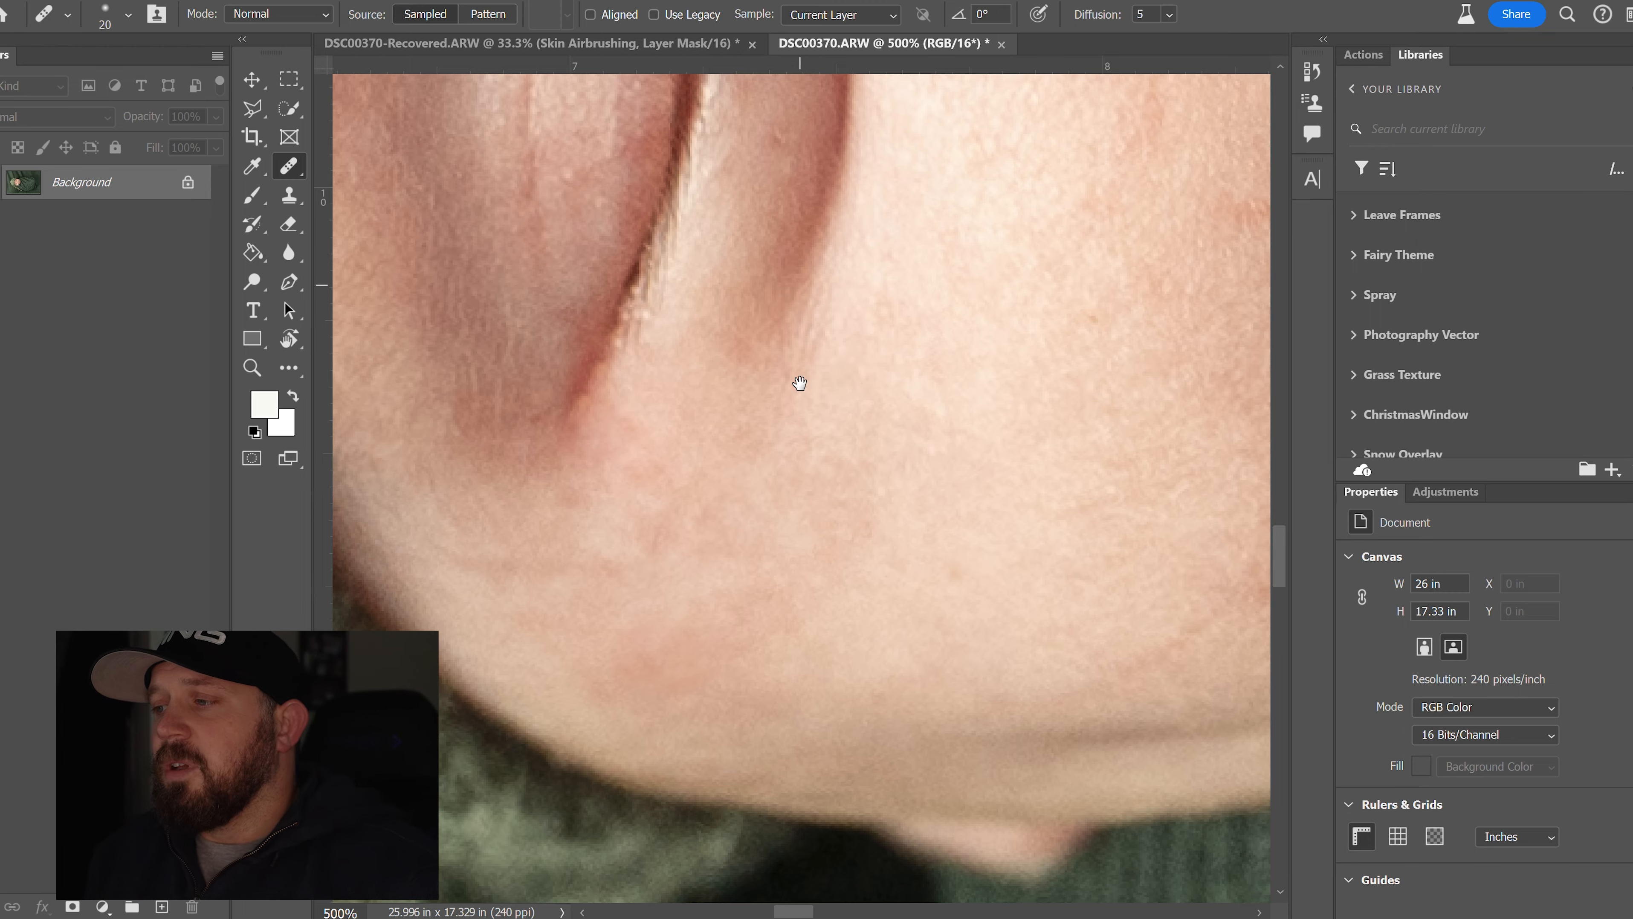
Step: Heal the small red spots on the baby's chin and on the skin beside the mouth
scroll(779, 360, "up", 3)
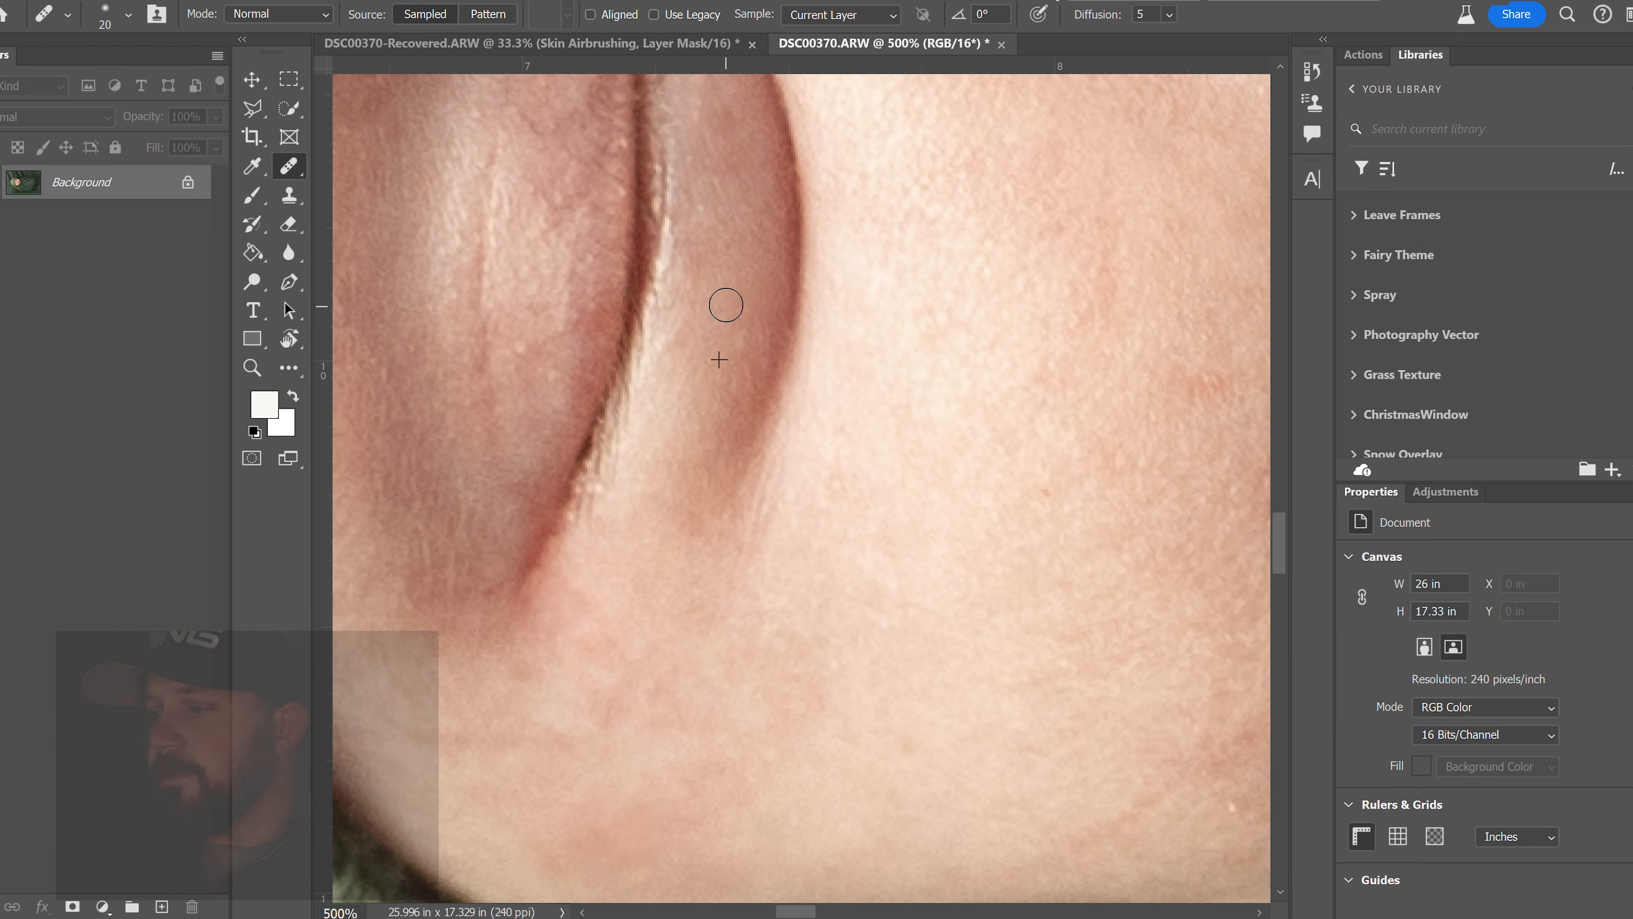
key("z")
left_click(731, 376, "alt")
left_click_drag(917, 362, 839, 636)
mouse_move(1042, 341)
left_mouse_down()
mouse_move(797, 611)
mouse_move(718, 594)
mouse_move(648, 331)
left_mouse_up()
key("j")
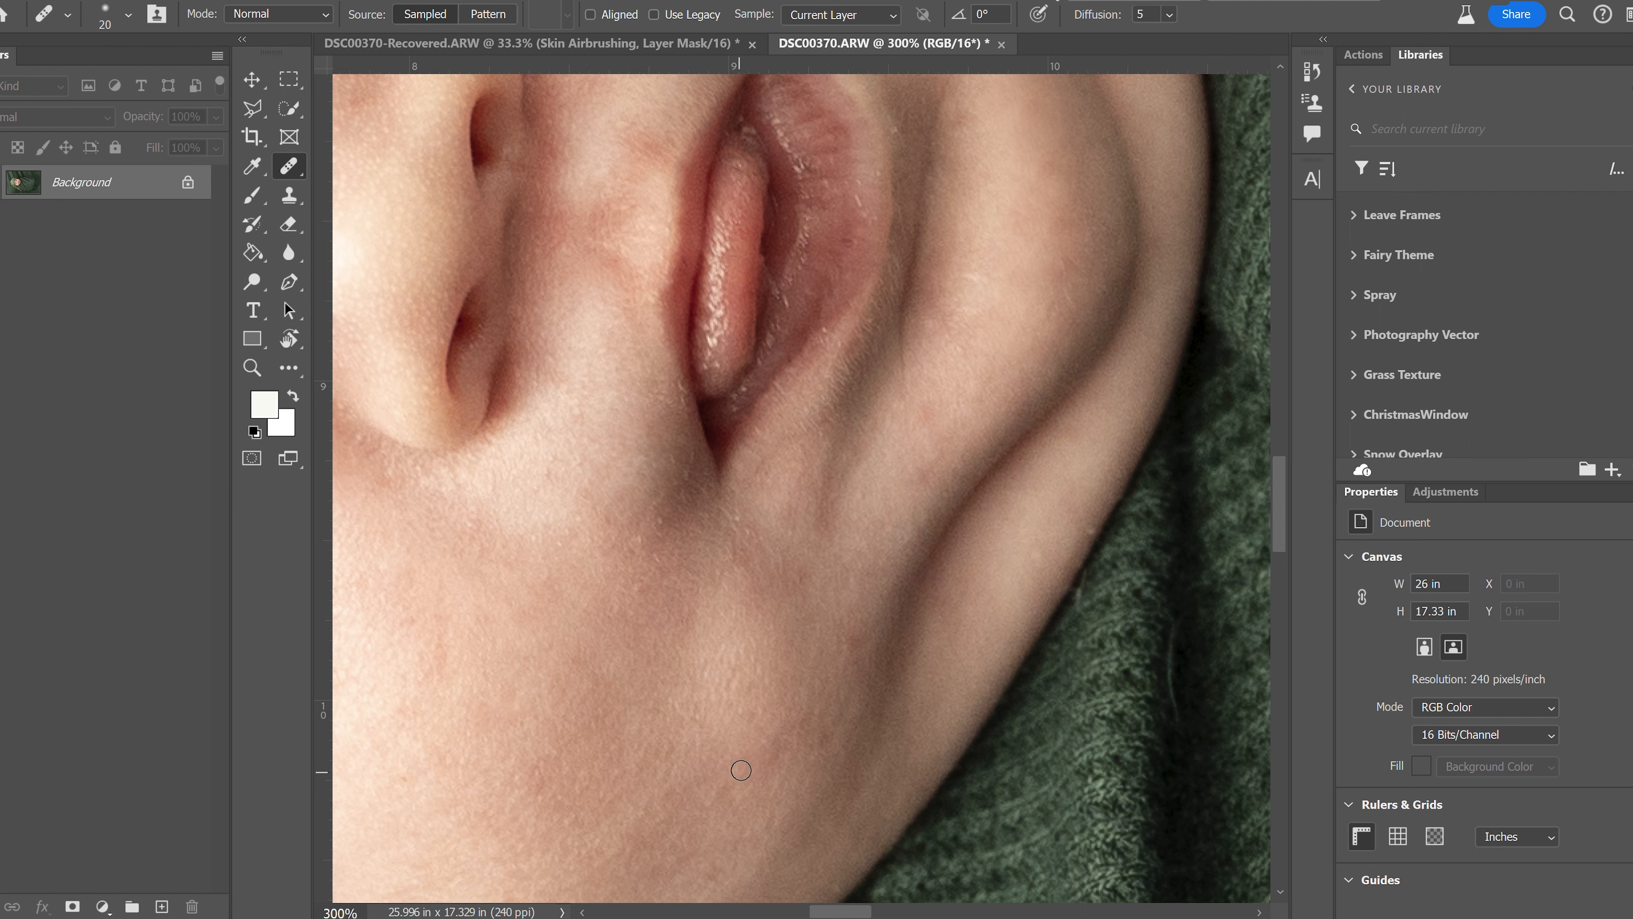
left_click_drag(886, 516, 878, 544)
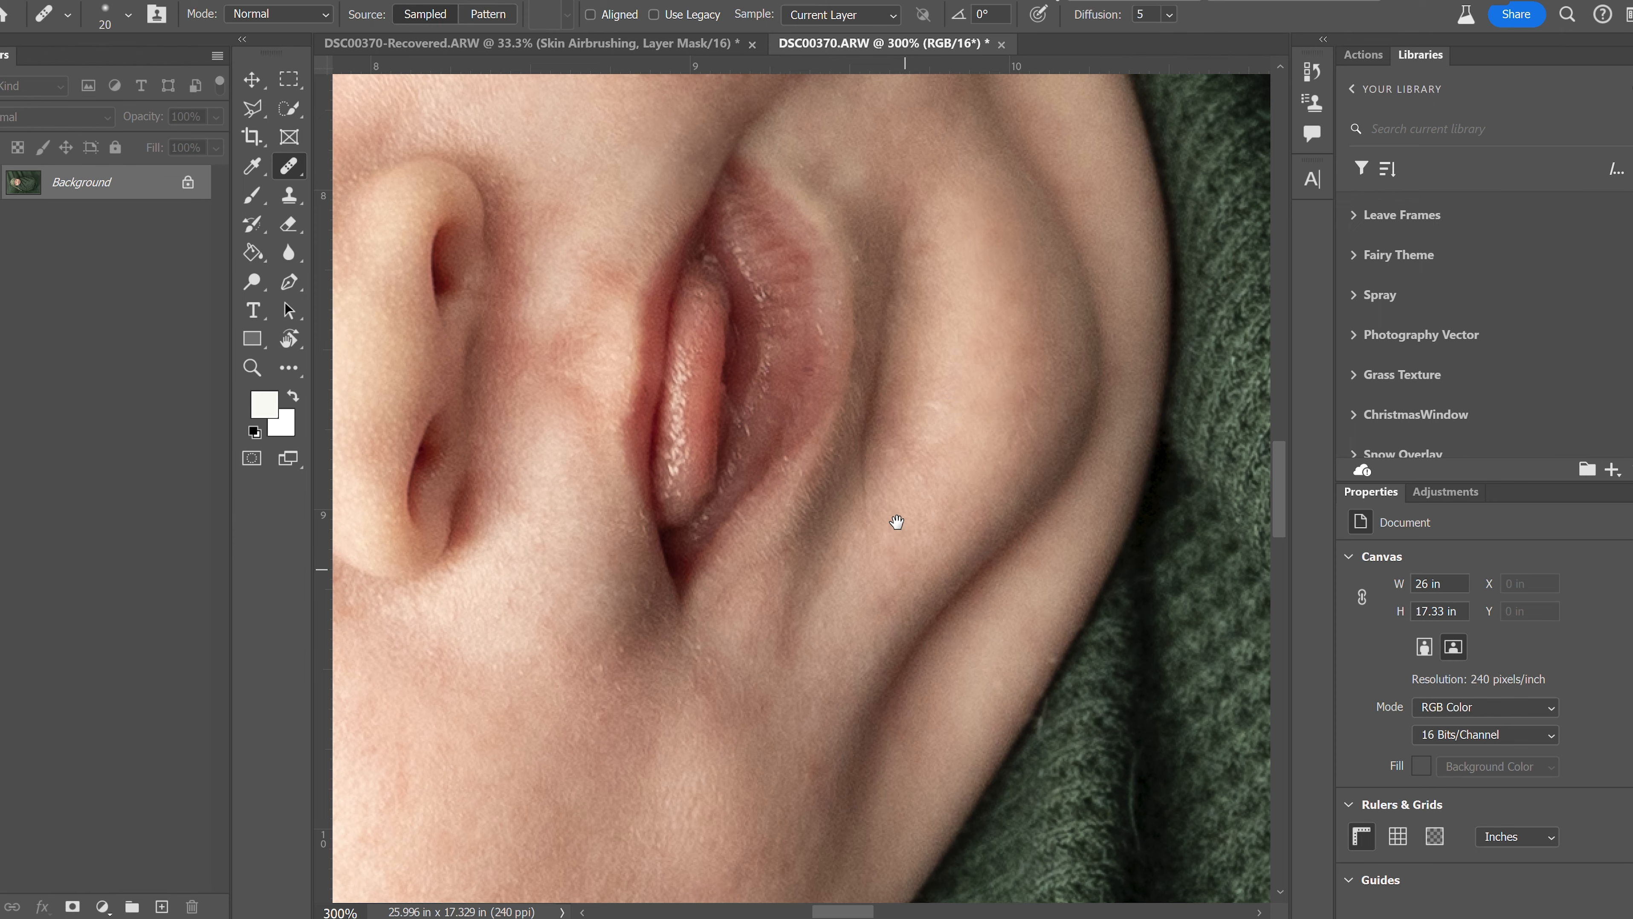
left_click_drag(897, 521, 898, 509)
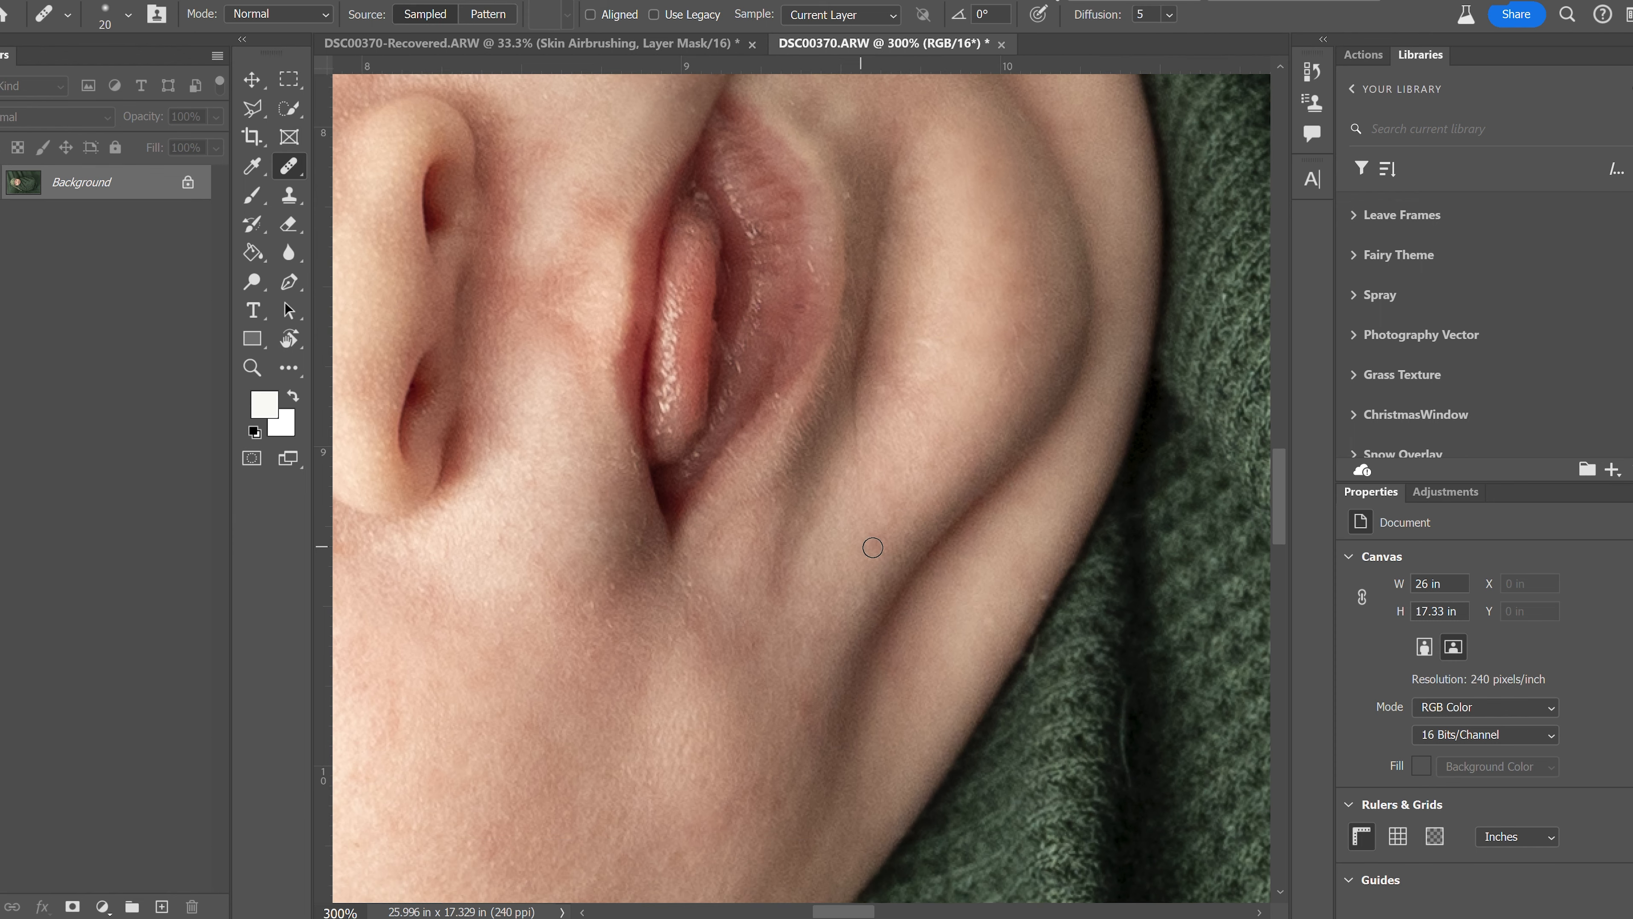
Step: Clone out the white speck on the green wrap with a 40 px Clone Stamp, sampling the knit beside it
mouse_move(1000, 606)
left_mouse_down()
mouse_move(966, 590)
mouse_move(714, 278)
mouse_move(659, 310)
left_mouse_up()
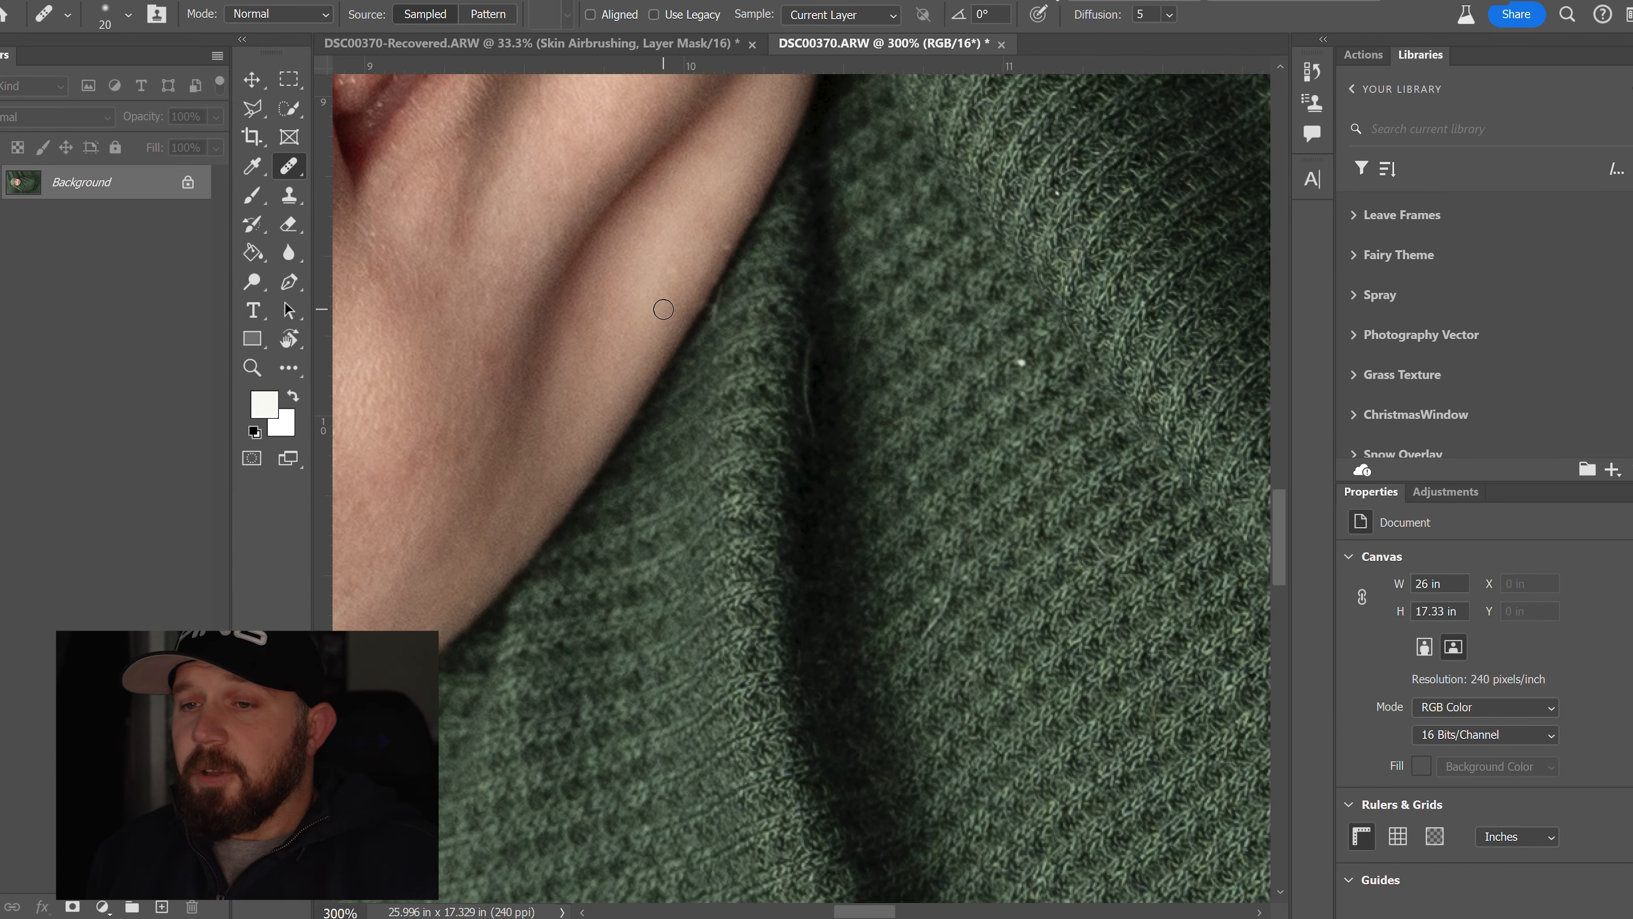
key("s")
key("bracketleft")
key("bracketleft")
key("bracketleft")
key("bracketleft")
key("bracketleft")
key("bracketleft")
key("bracketleft")
key("bracketleft")
key("bracketleft")
key("bracketleft")
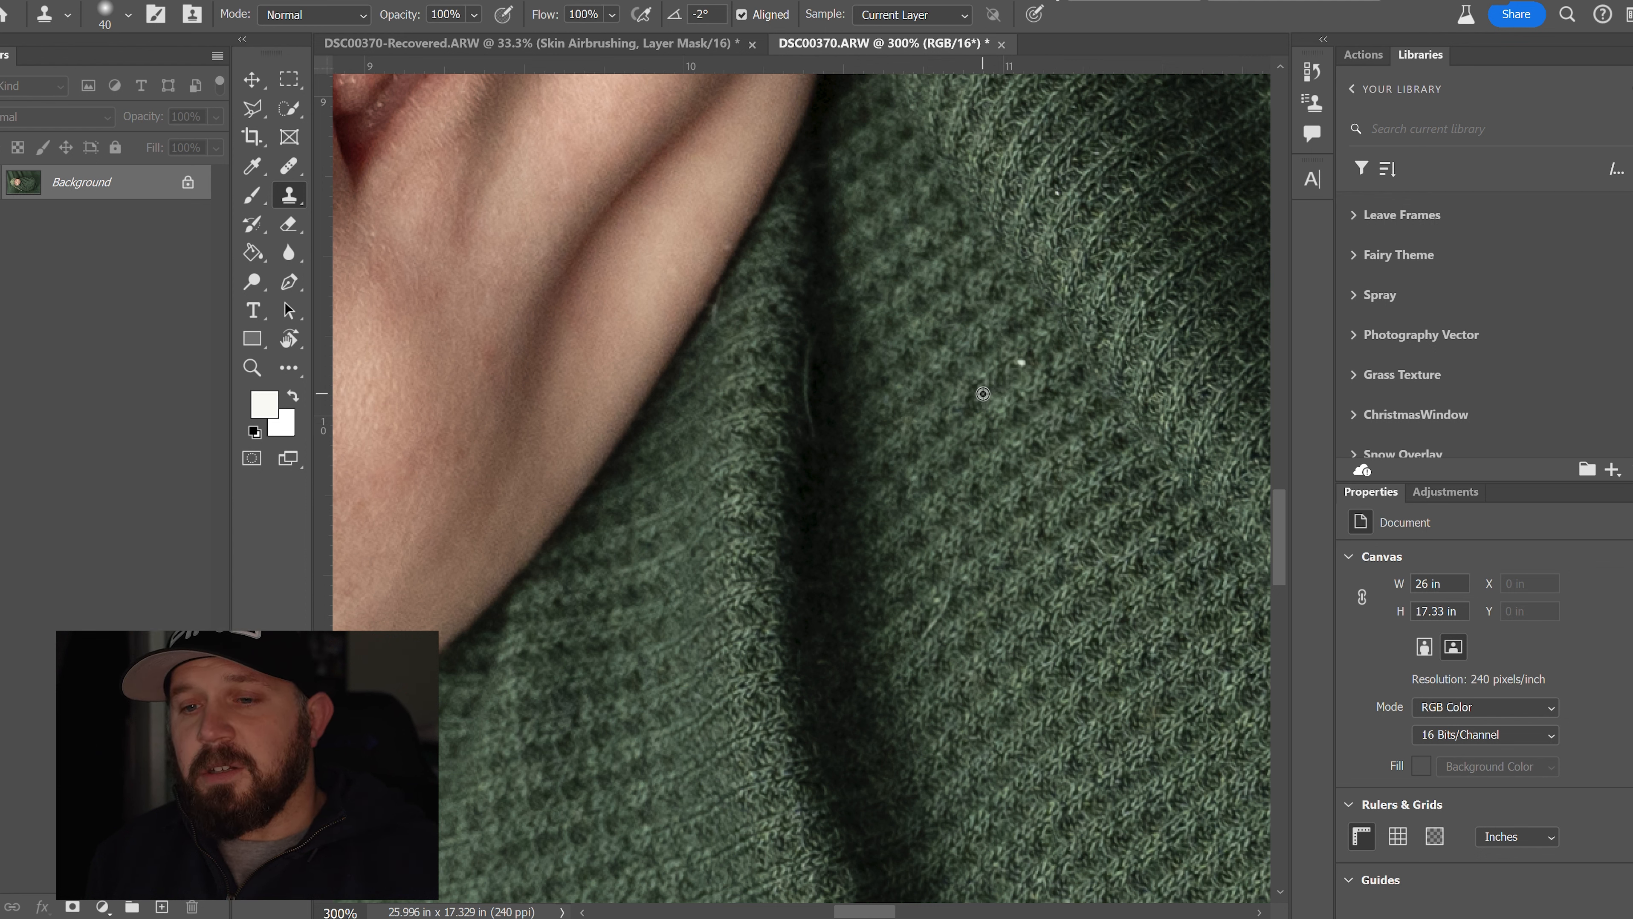
left_click(983, 393, "alt")
left_click(1024, 364)
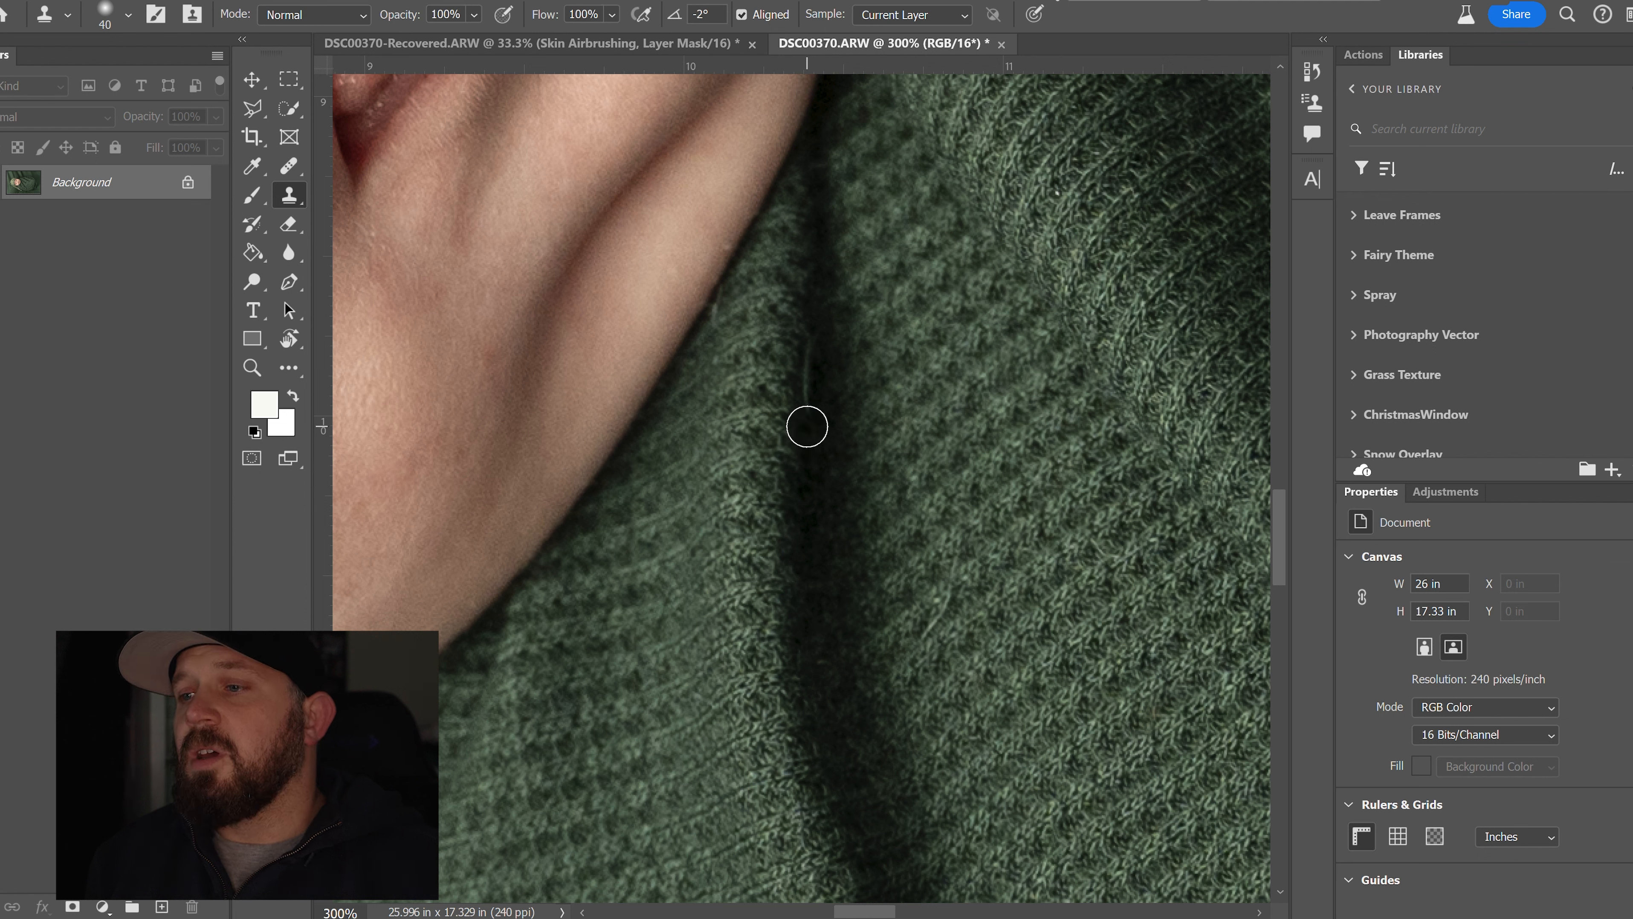
Step: Clone out the stray fibres in the wrap's dark fold and on the knit next to it
left_click_drag(807, 427, 808, 346)
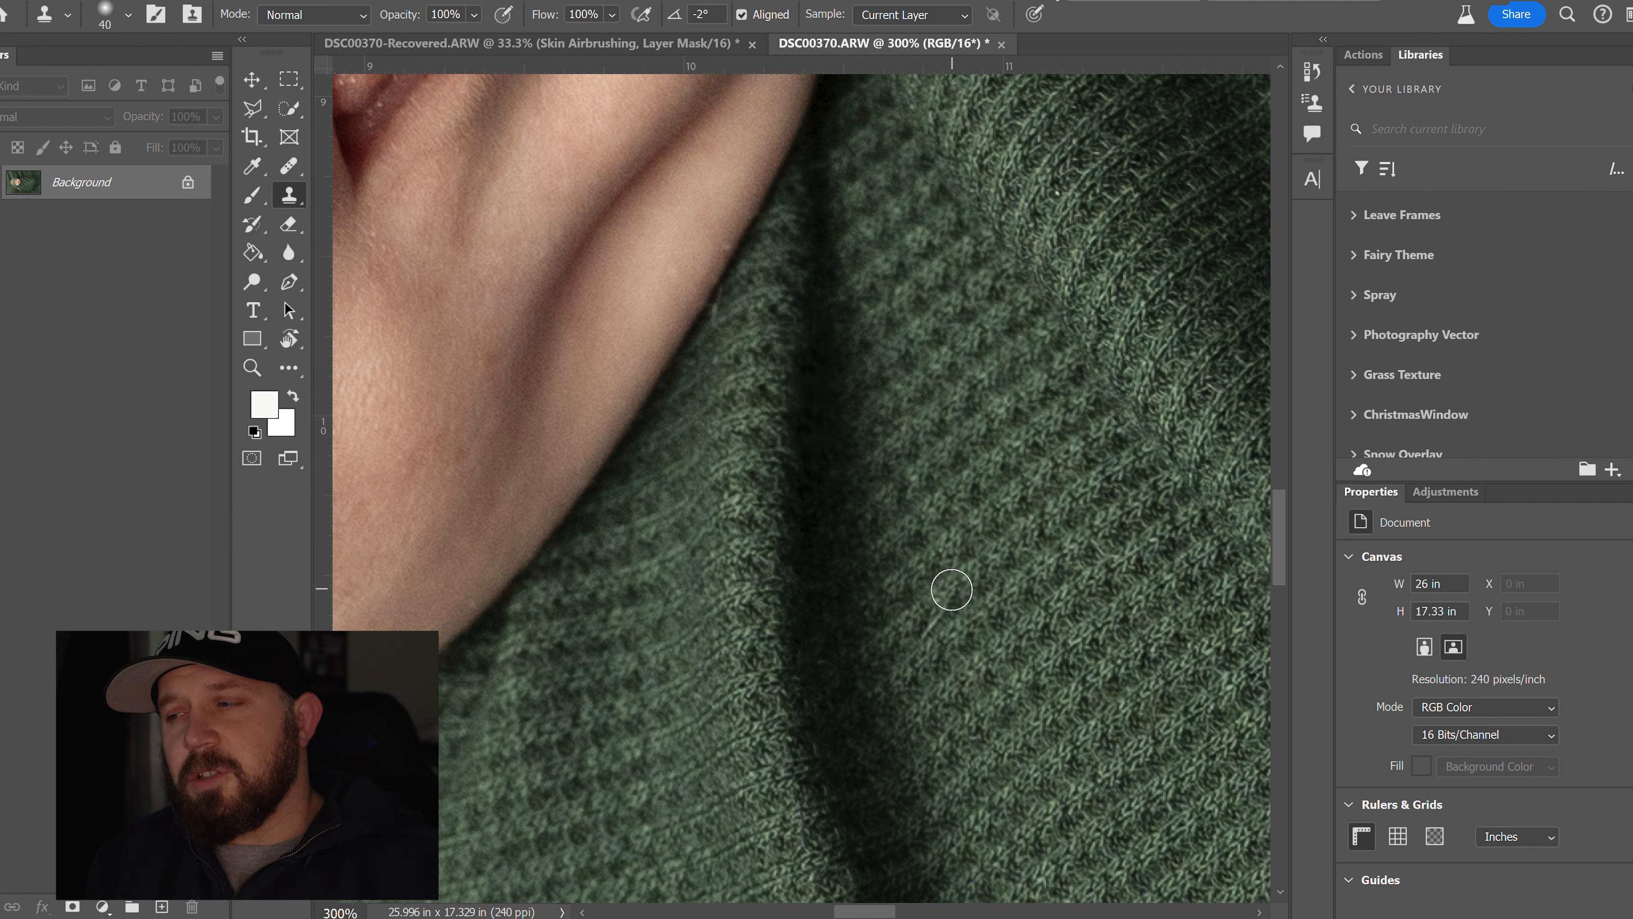
left_click_drag(951, 600, 933, 629)
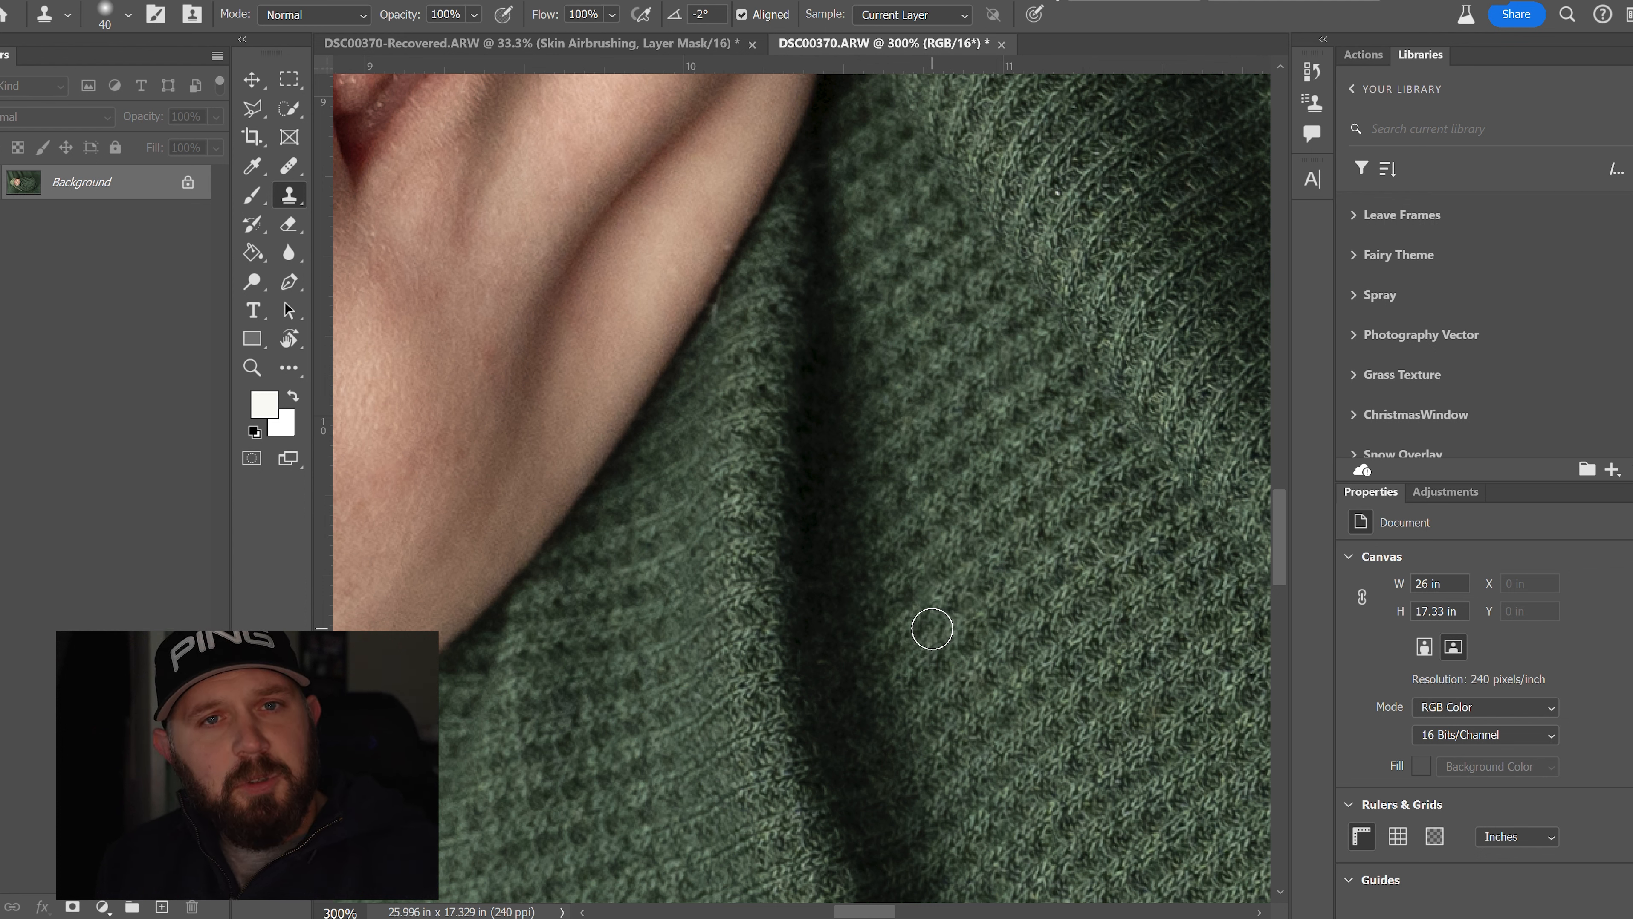
key("z")
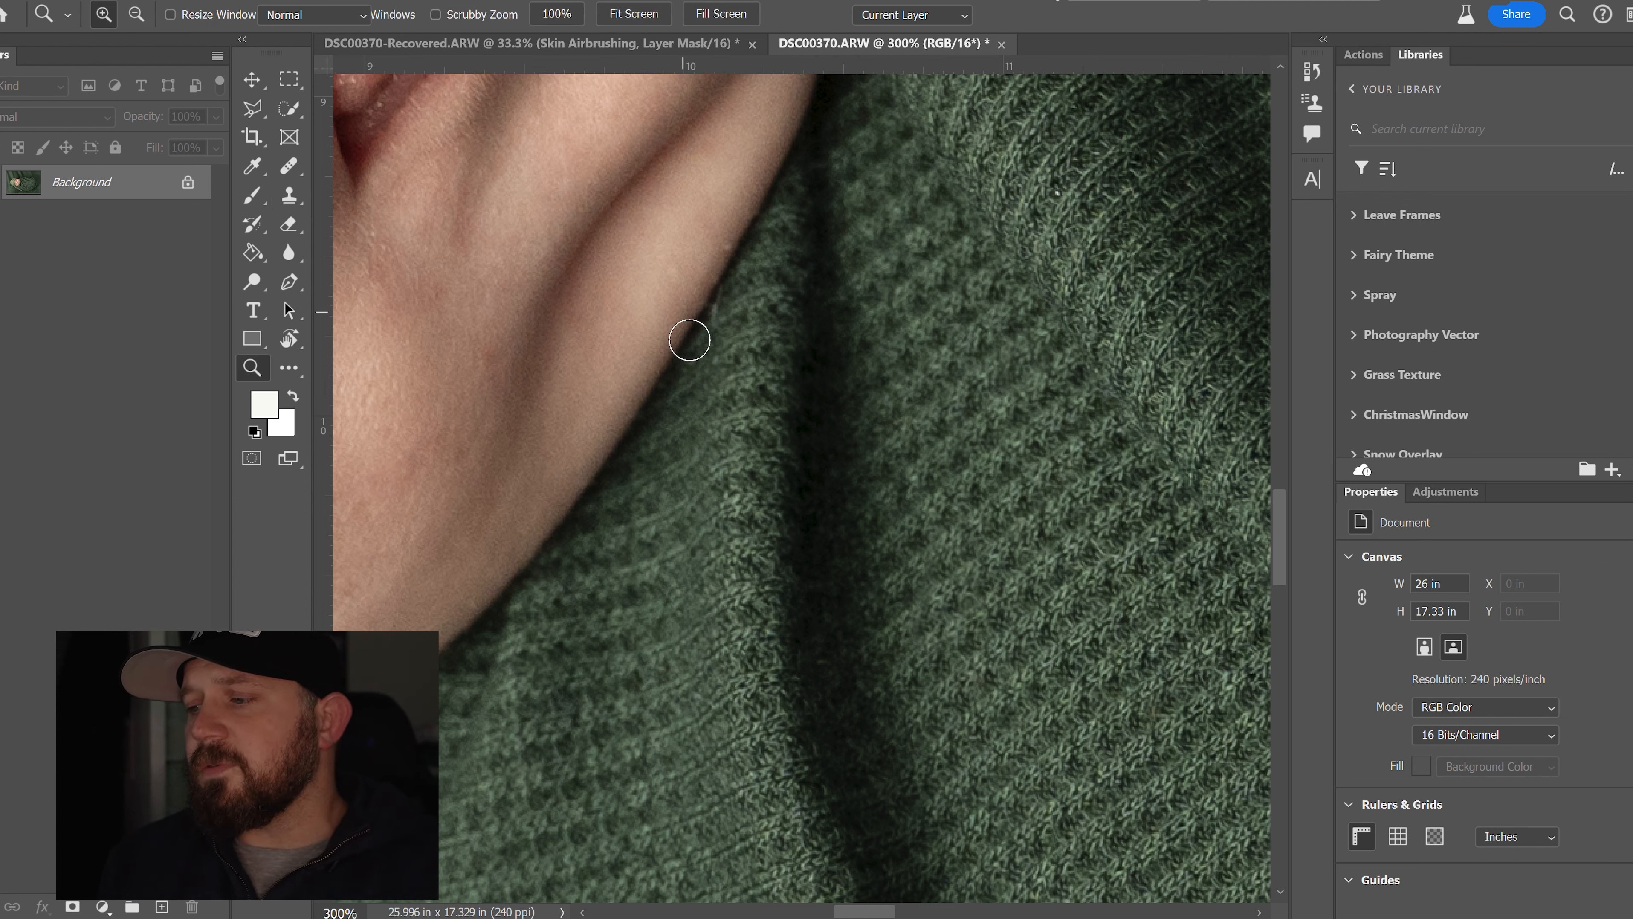
key("s")
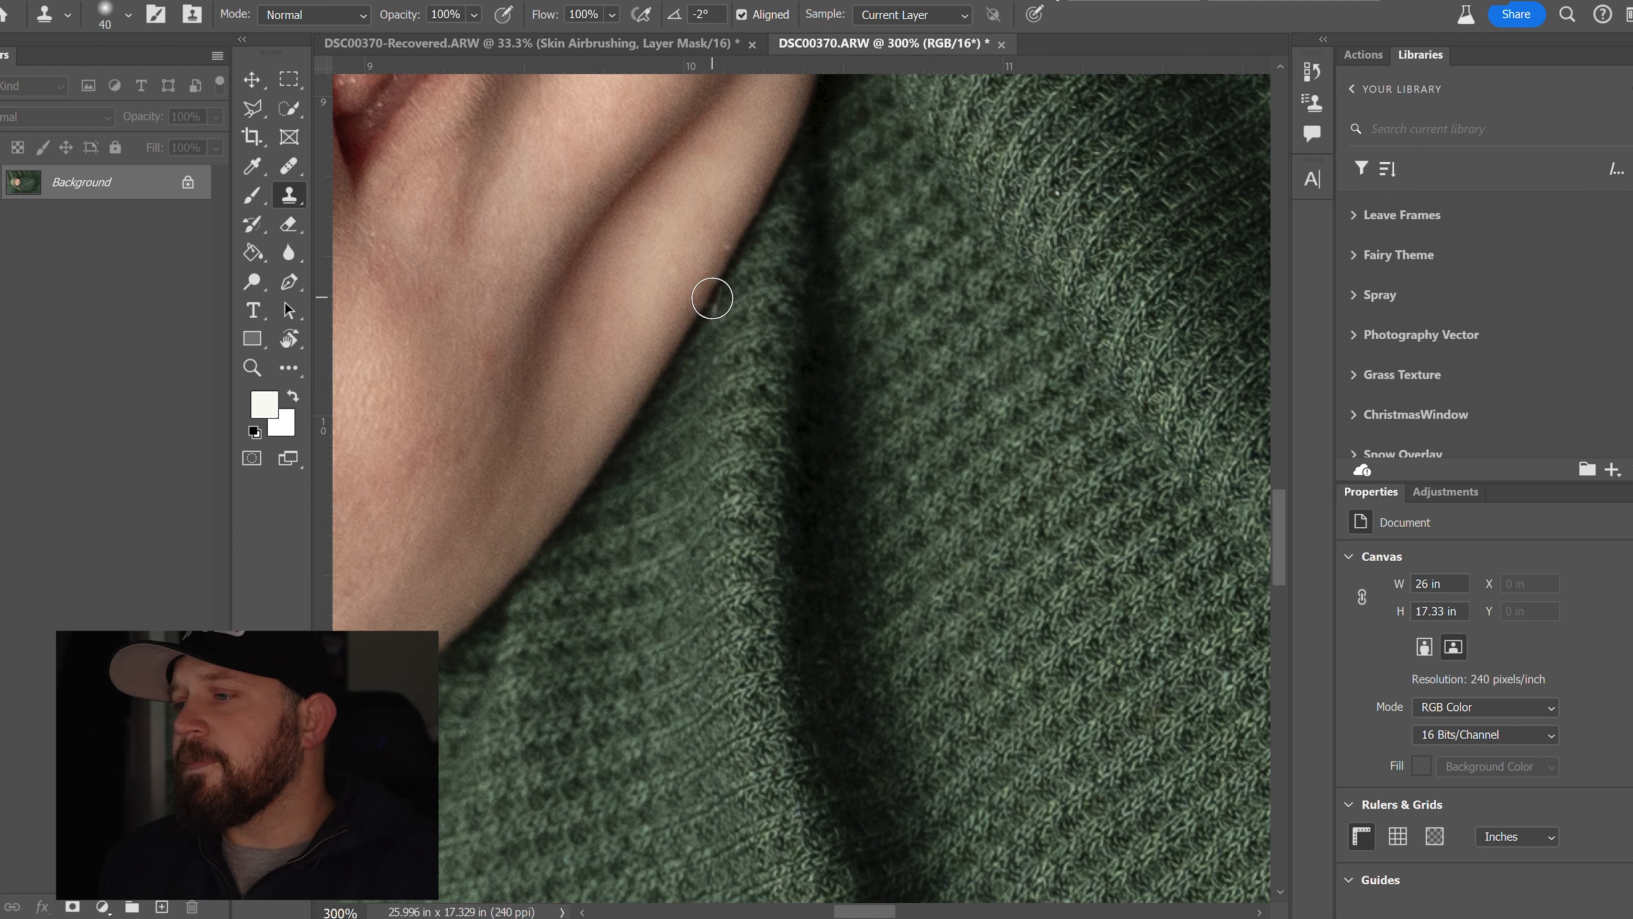
Step: Run the AI Skin Airbrushing action from AI Skin 3.0 by SparkleStock and flatten its result into the background
left_click(1364, 55)
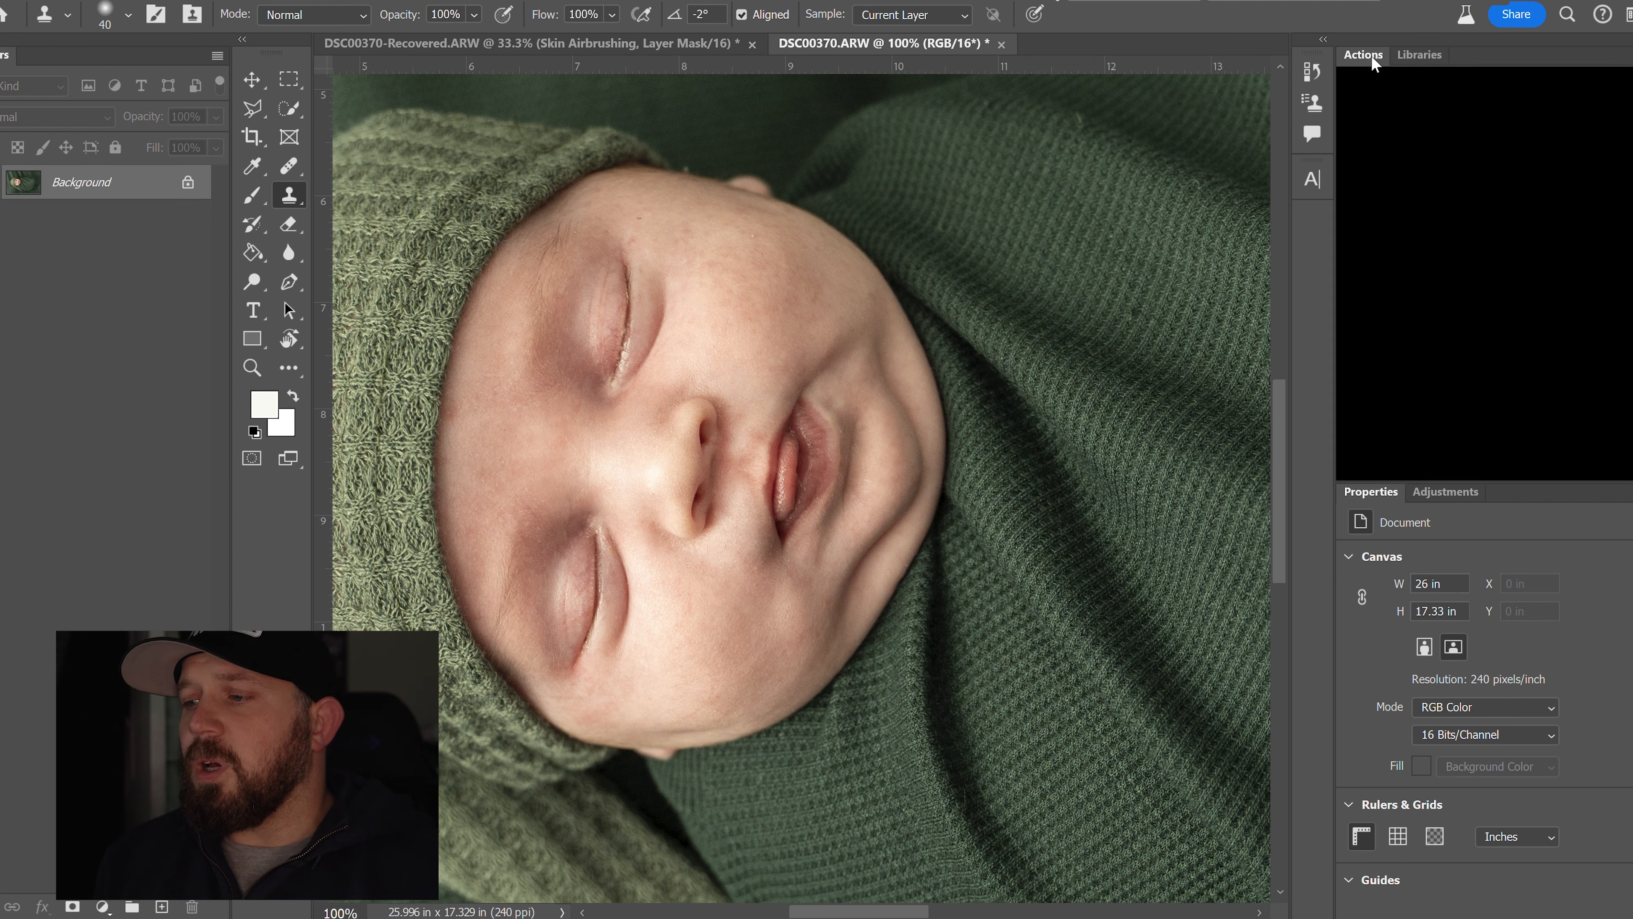
scroll(1449, 178, "down", 1)
scroll(1460, 213, "down", 5)
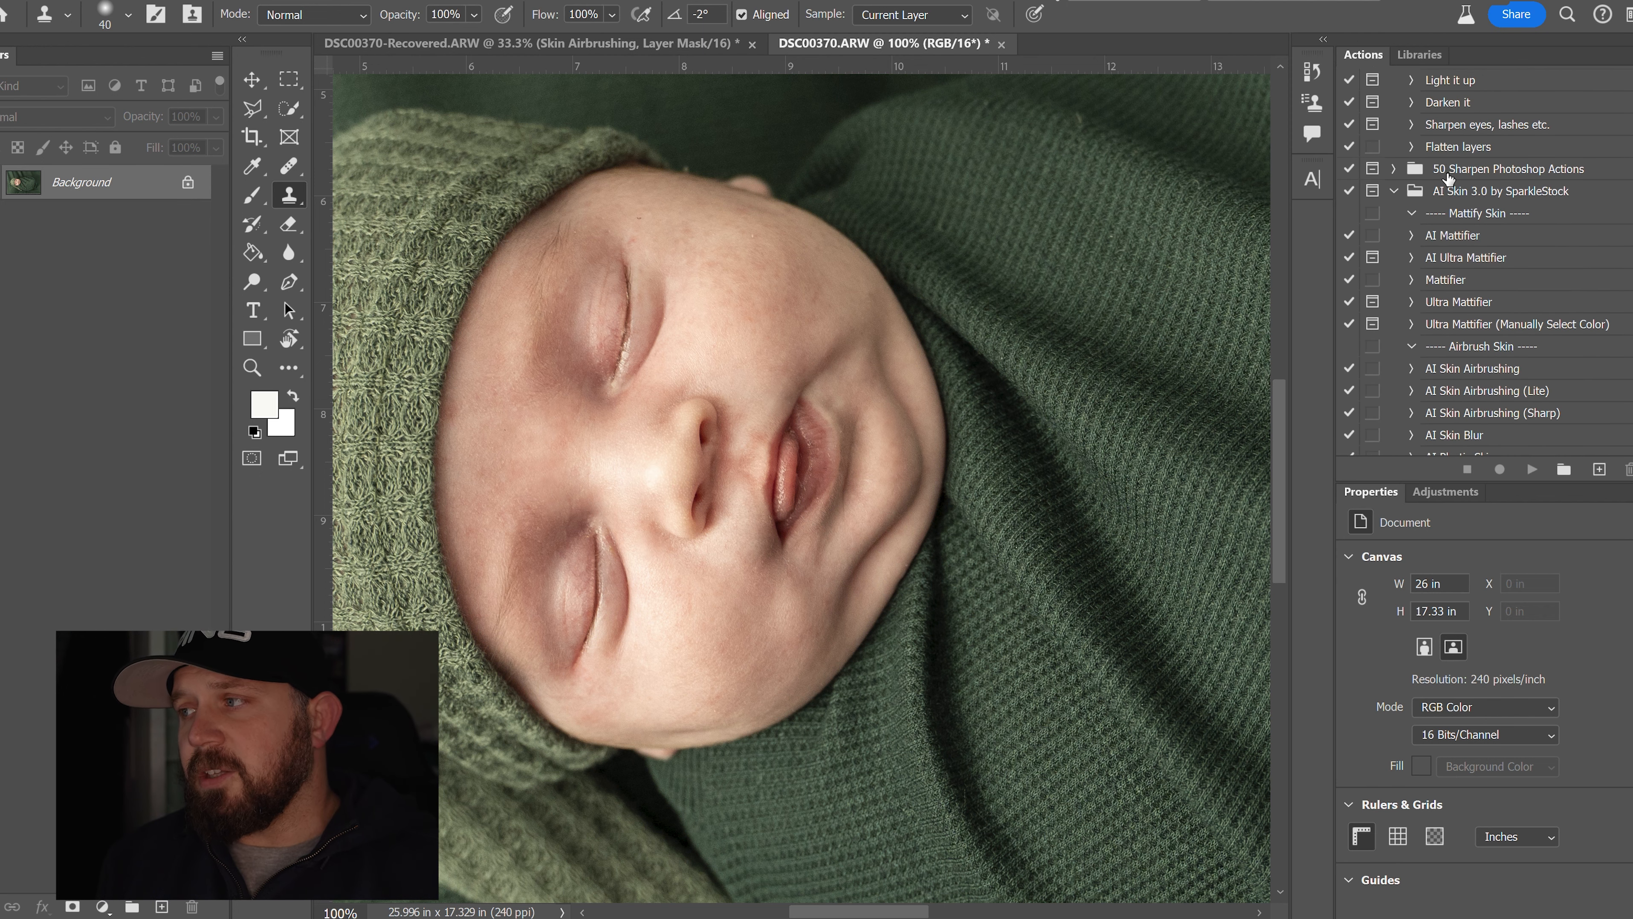
left_click(1498, 350)
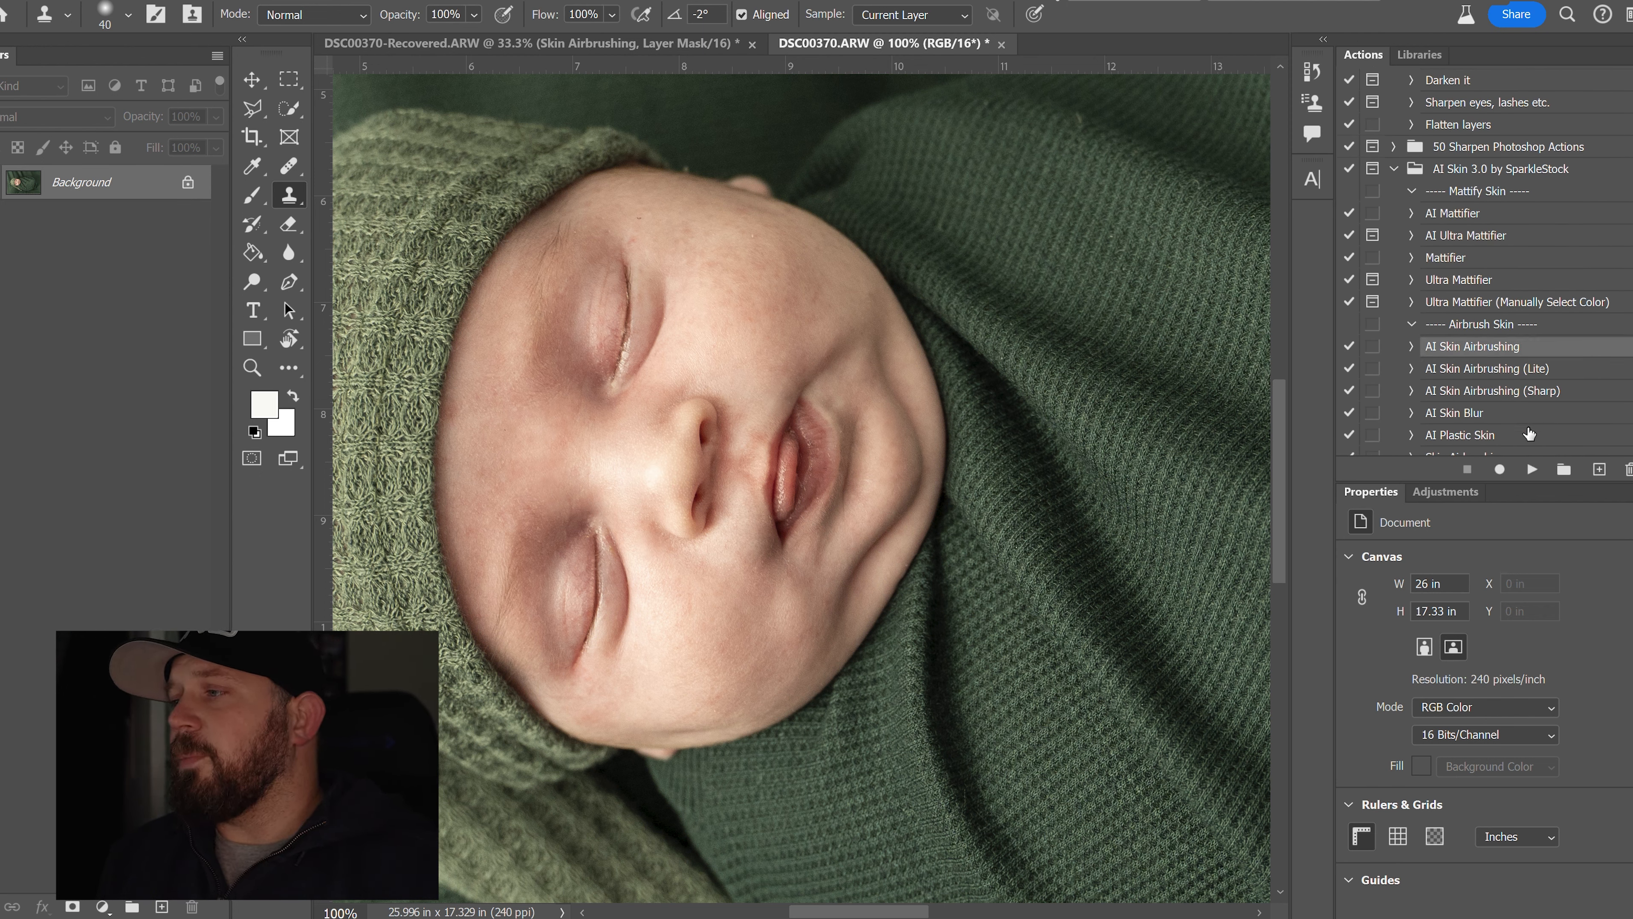
left_click(1532, 469)
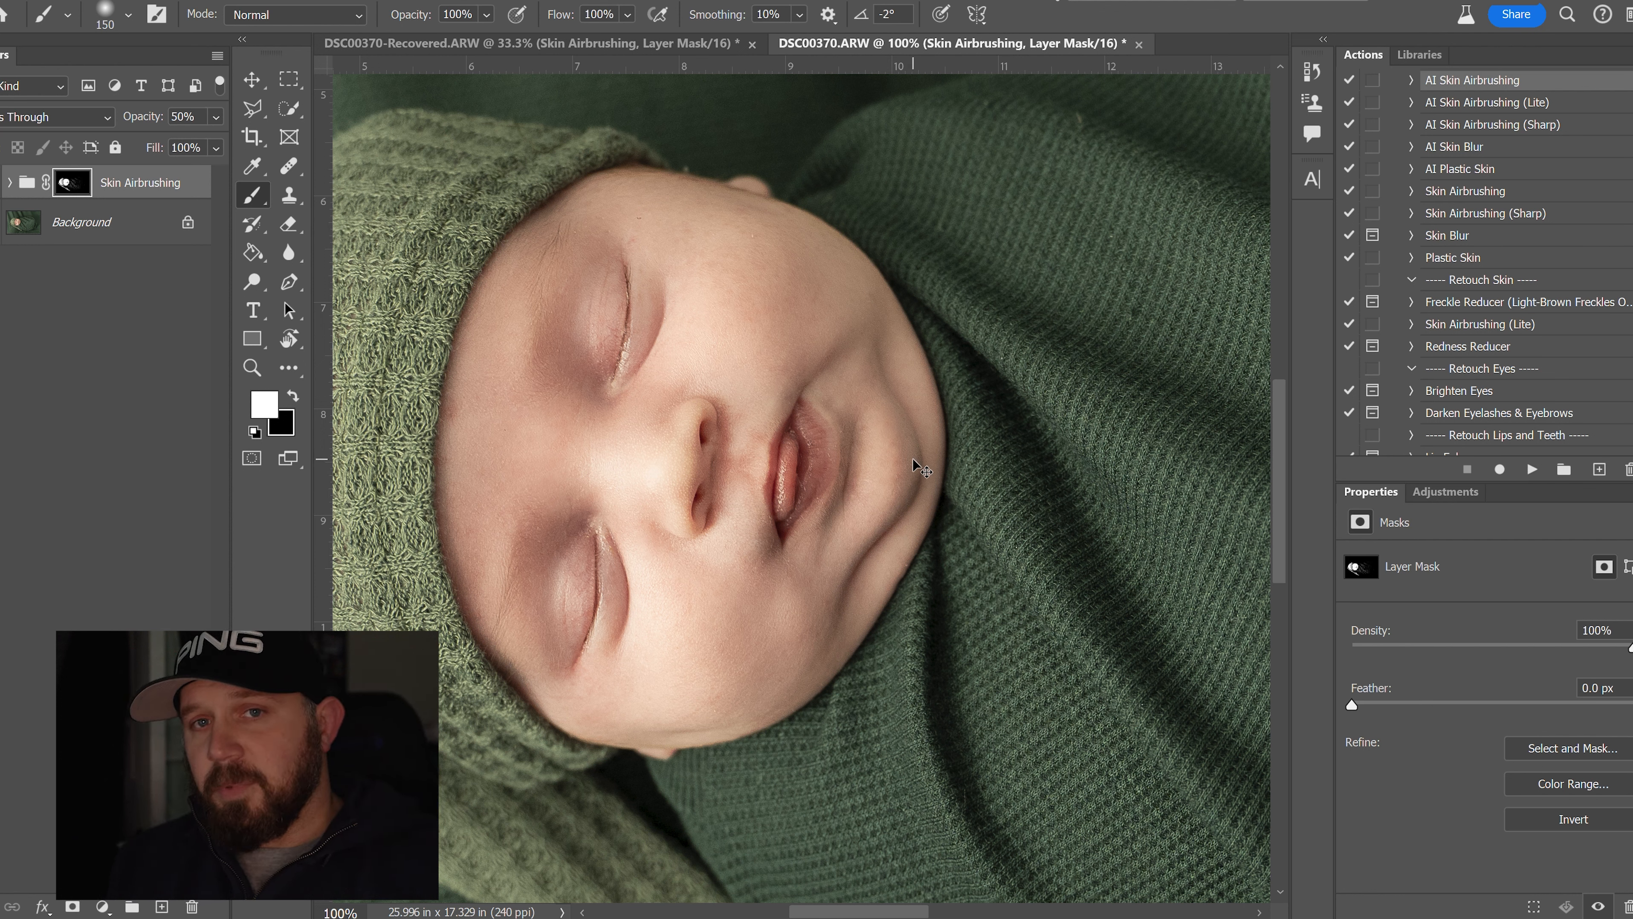
key("ctrl+z")
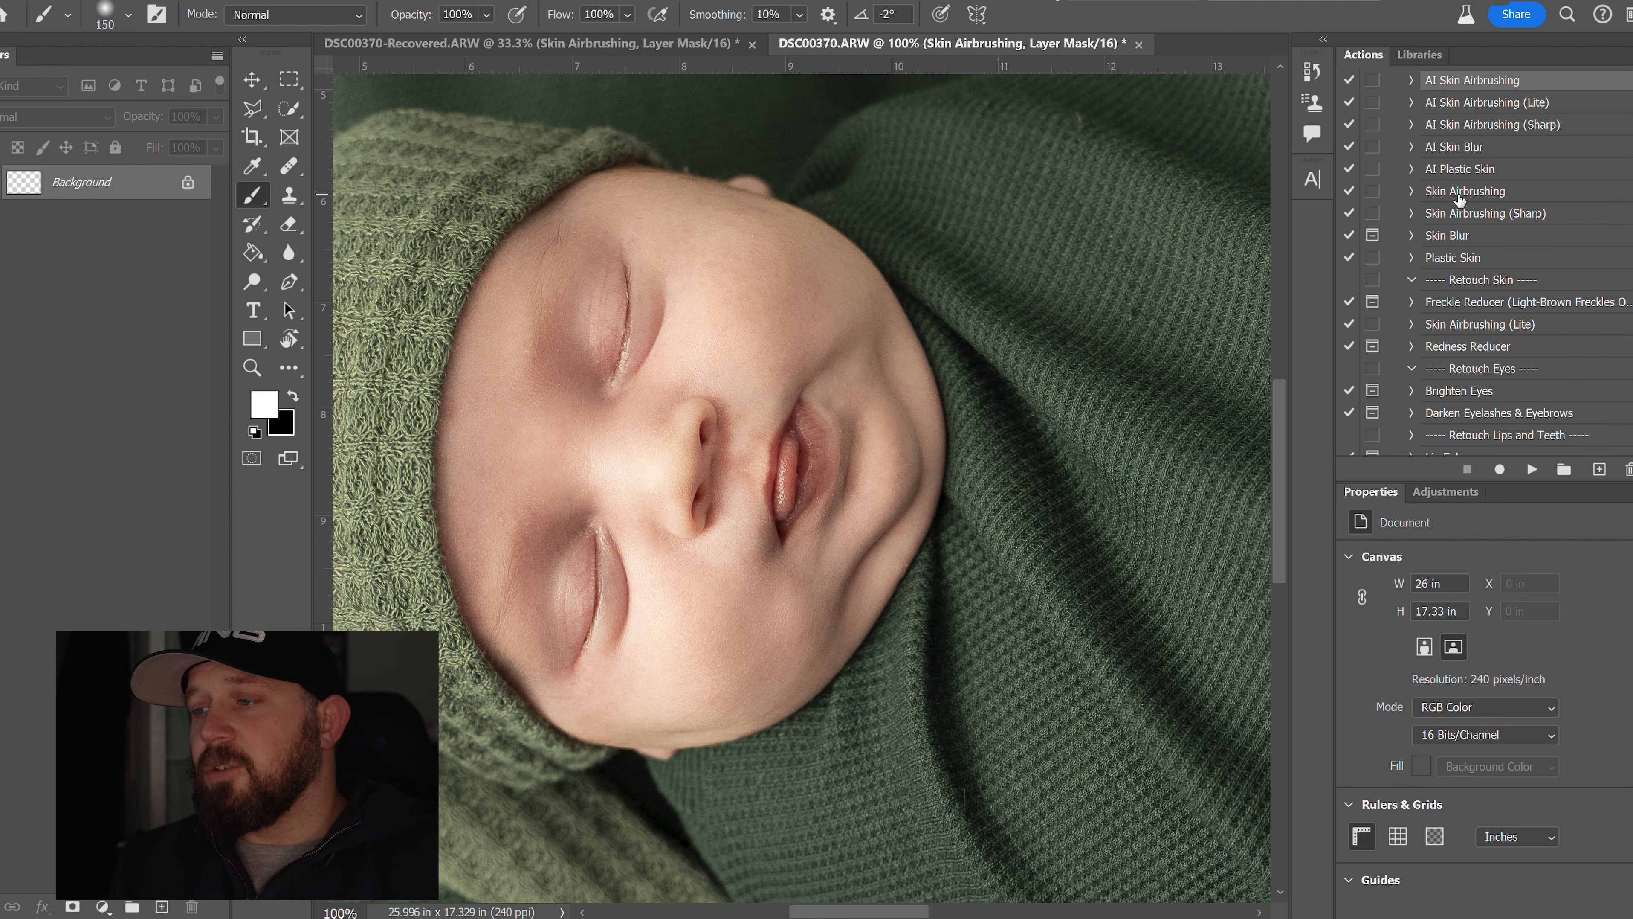
Step: Run the Sharpen eyes, lashes etc. action to add its masked sharpening layer above the background
scroll(1459, 197, "up", 2)
scroll(1459, 197, "up", 4)
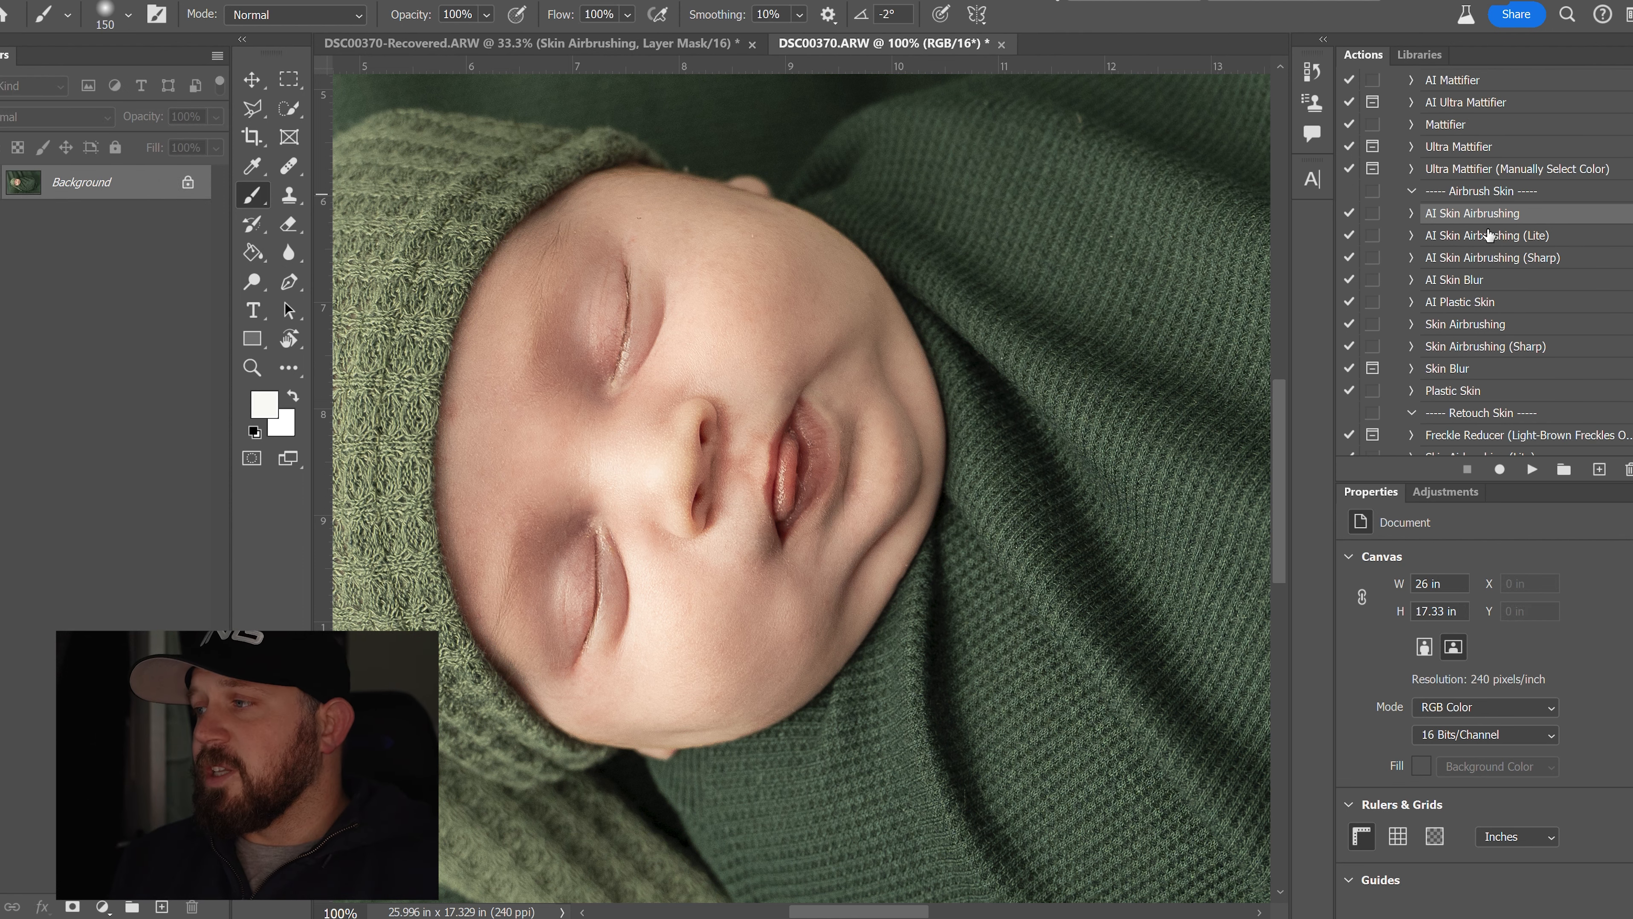
key("z")
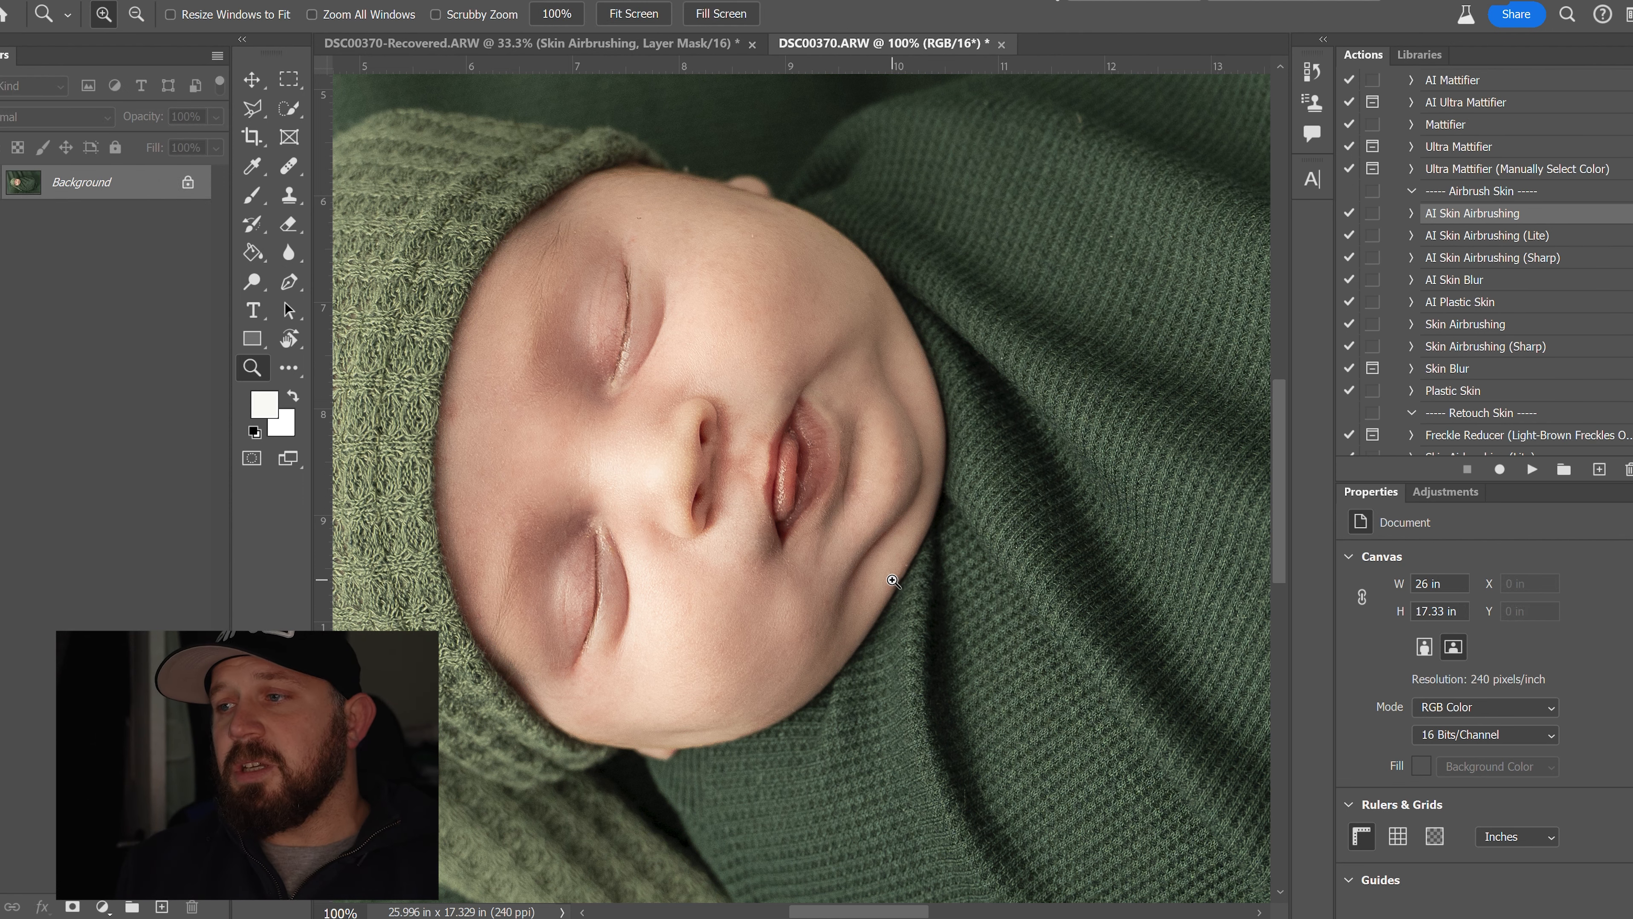
left_click(892, 580, "alt")
left_click(892, 581, "alt")
left_click(808, 578)
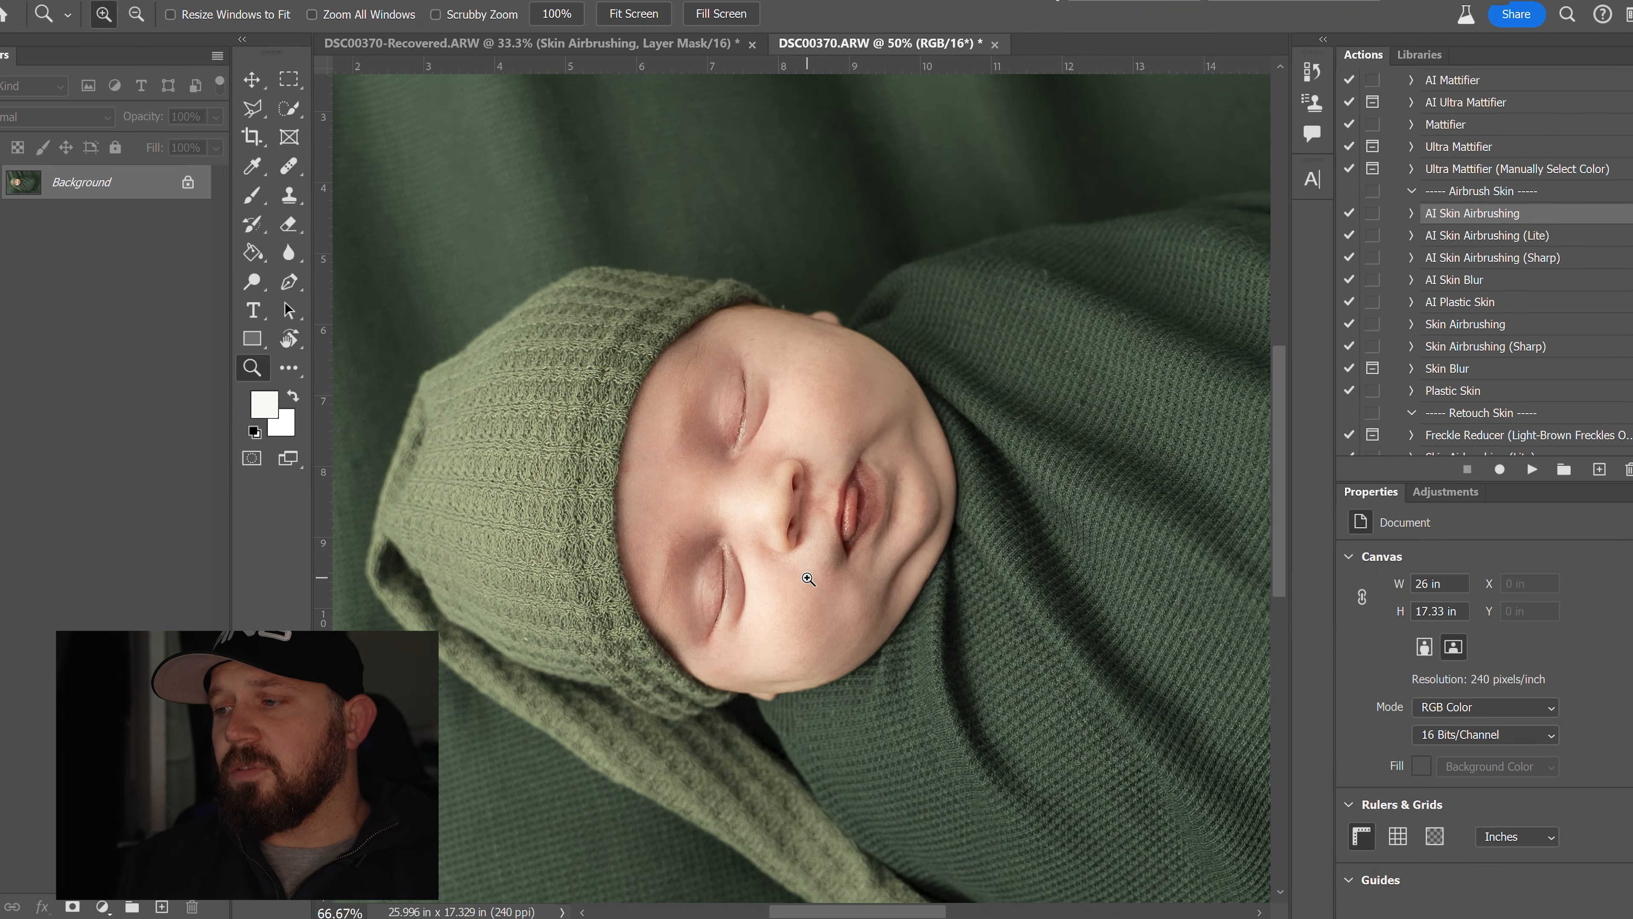
left_click(808, 577)
scroll(1474, 345, "up", 6)
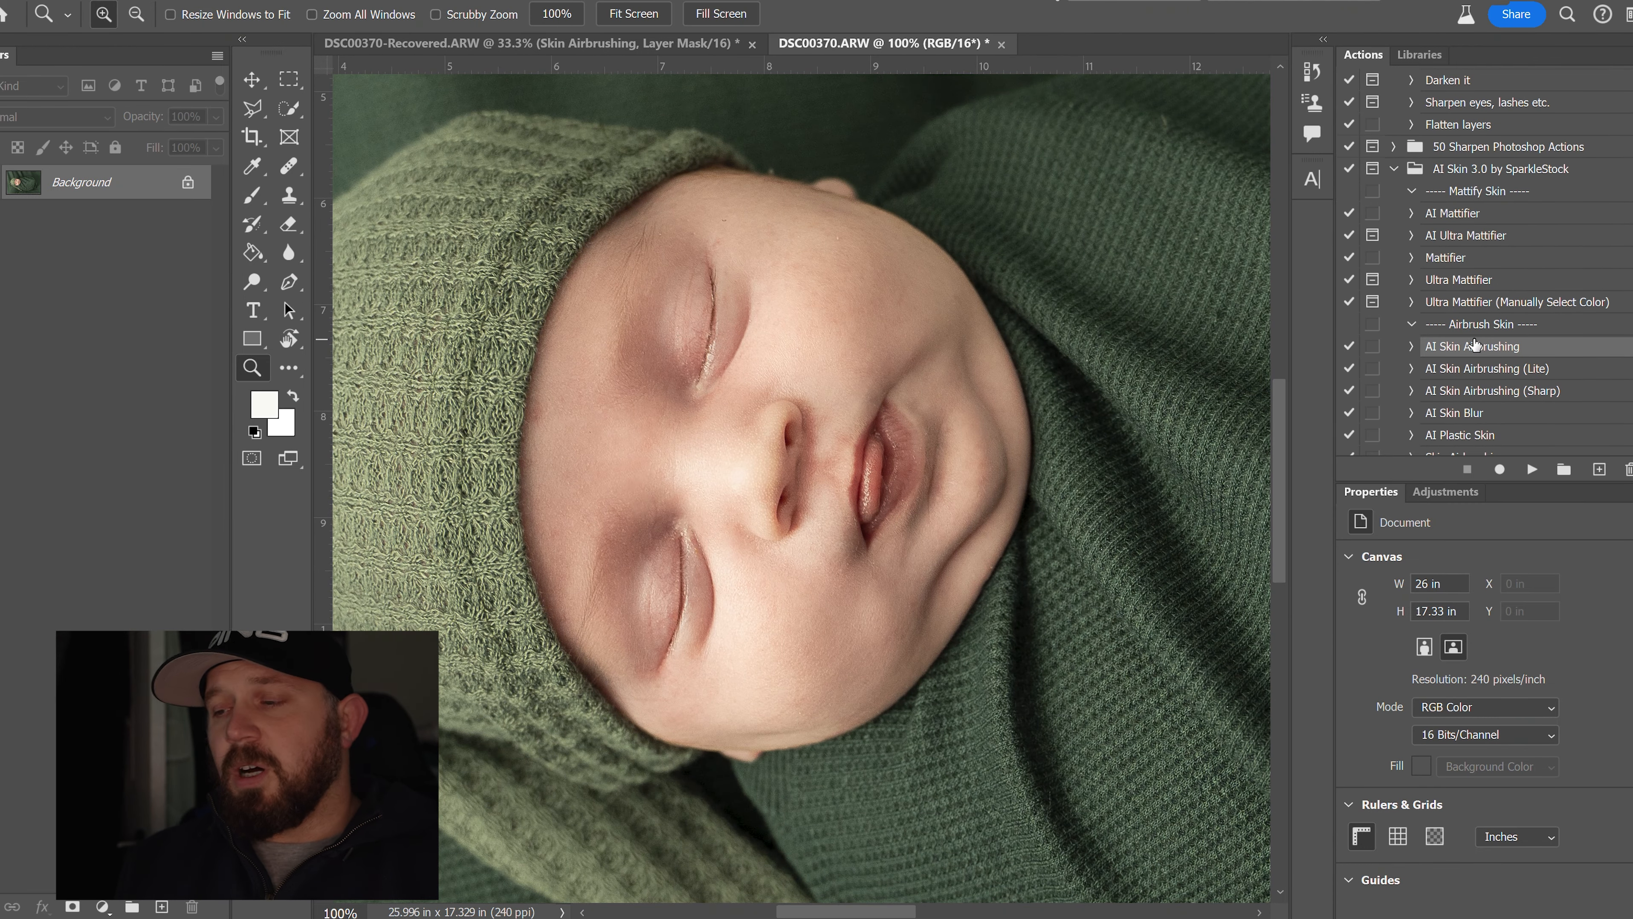
scroll(1462, 336, "up", 4)
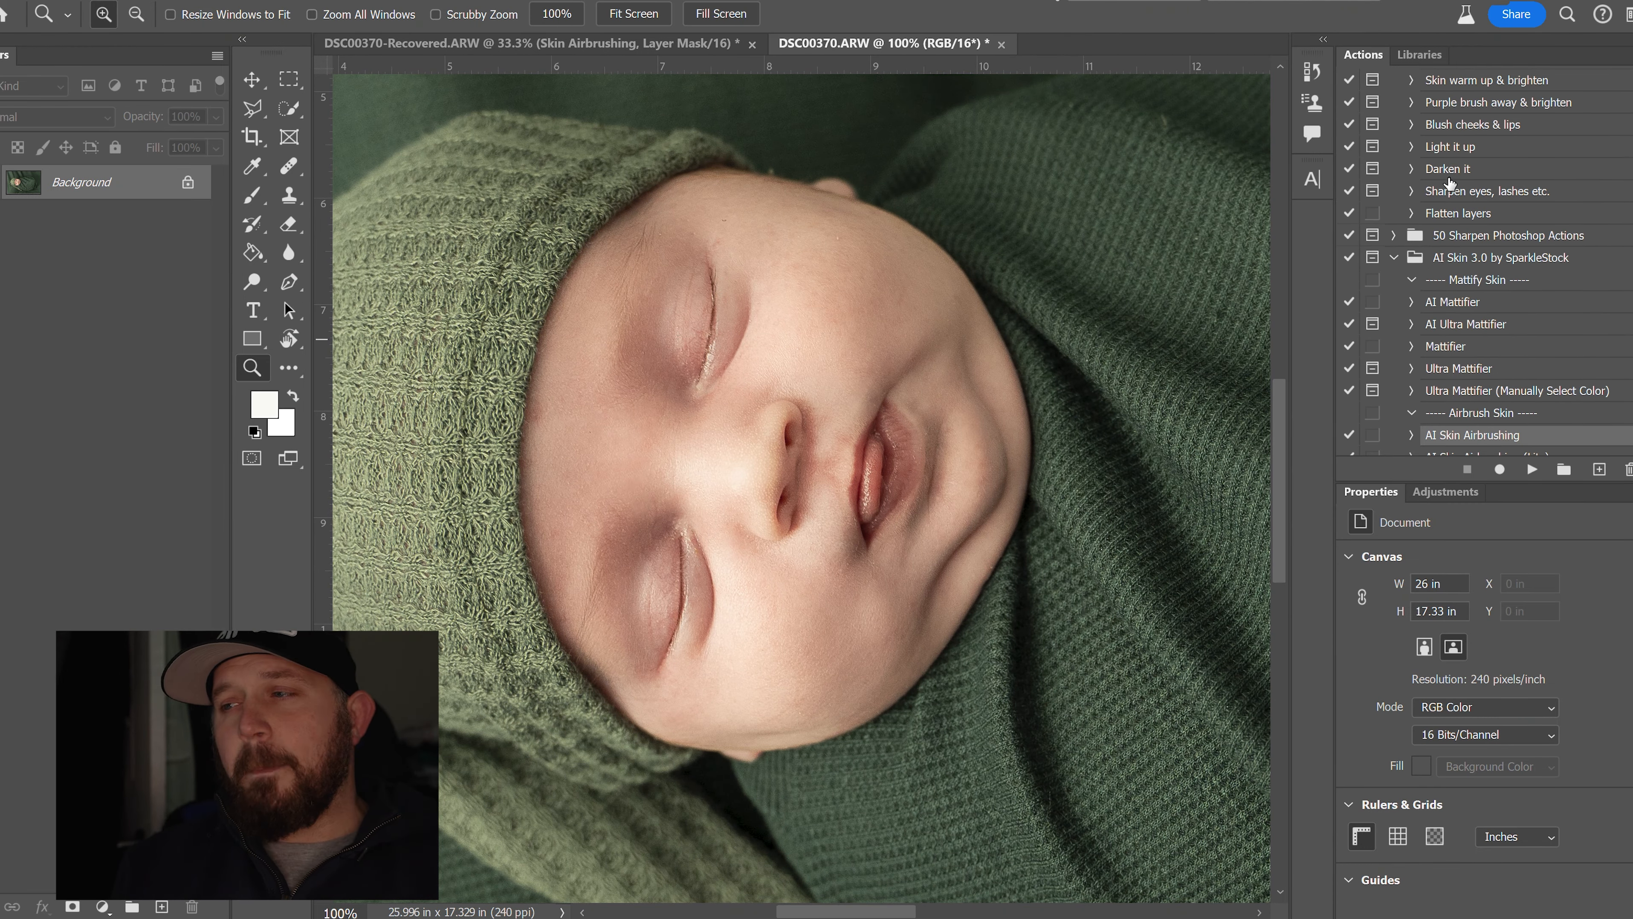
left_click(1447, 193)
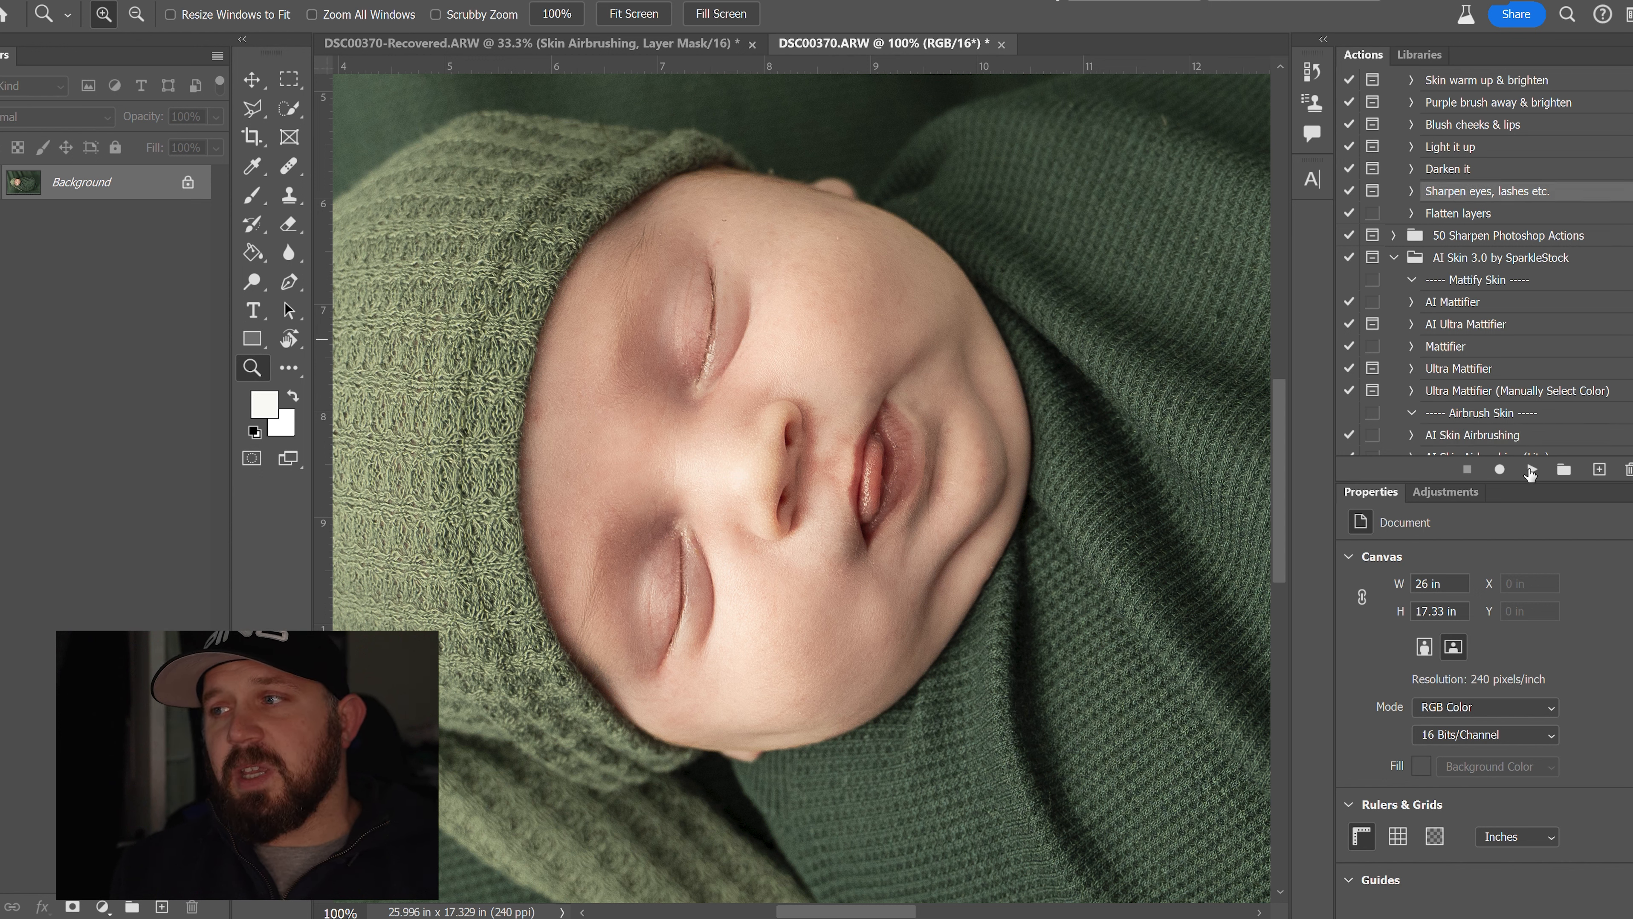
left_click(1531, 469)
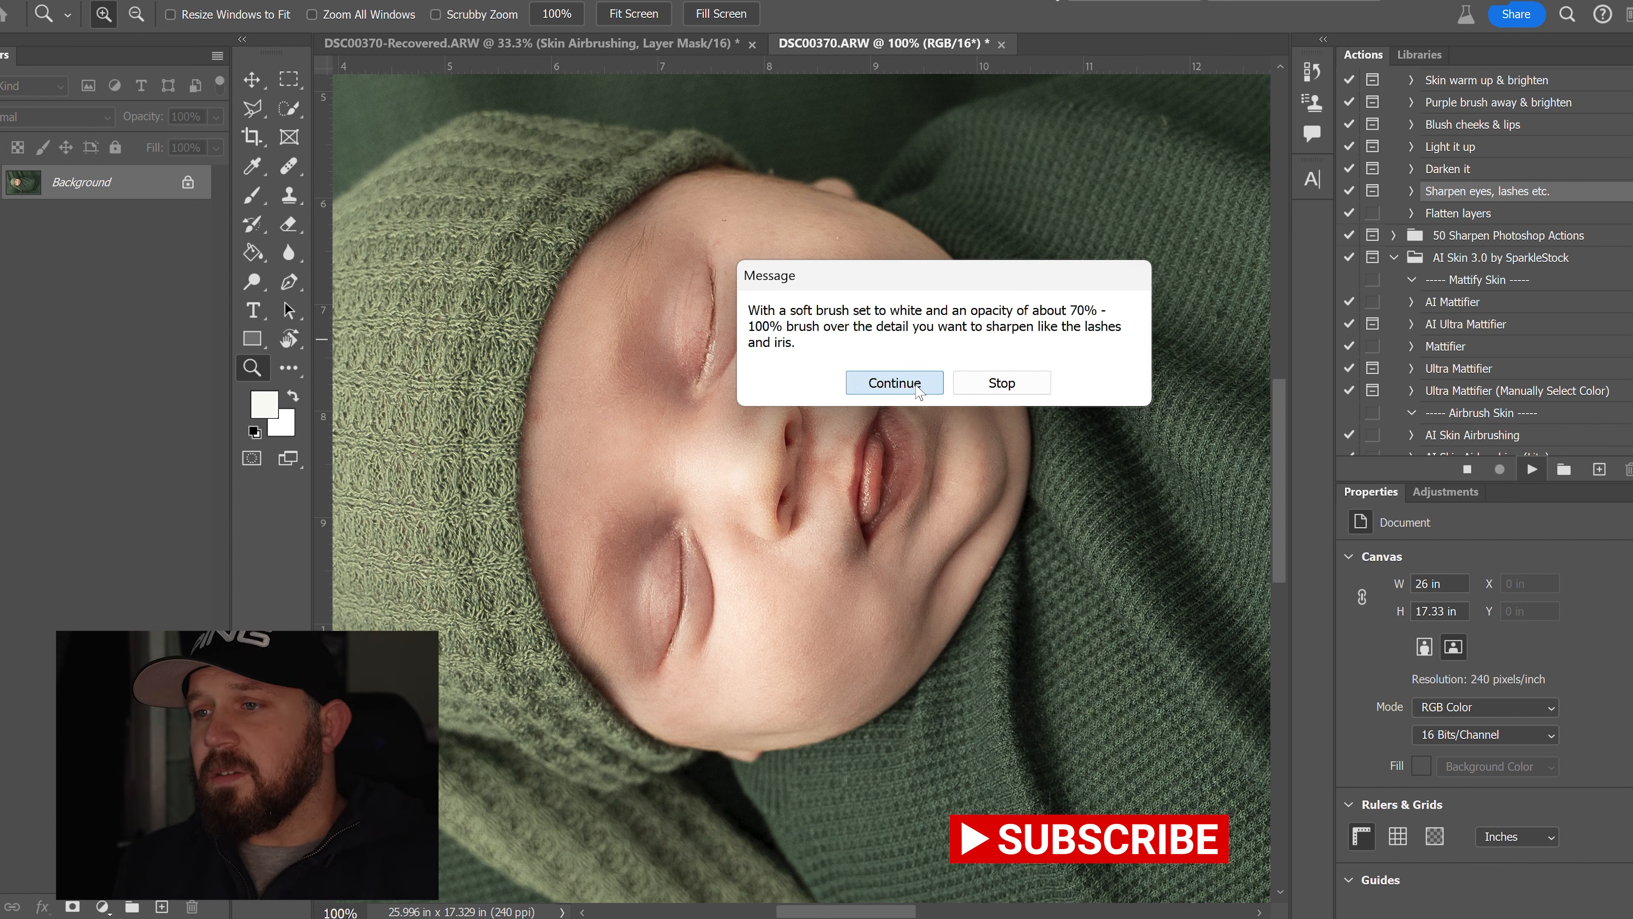
left_click(895, 383)
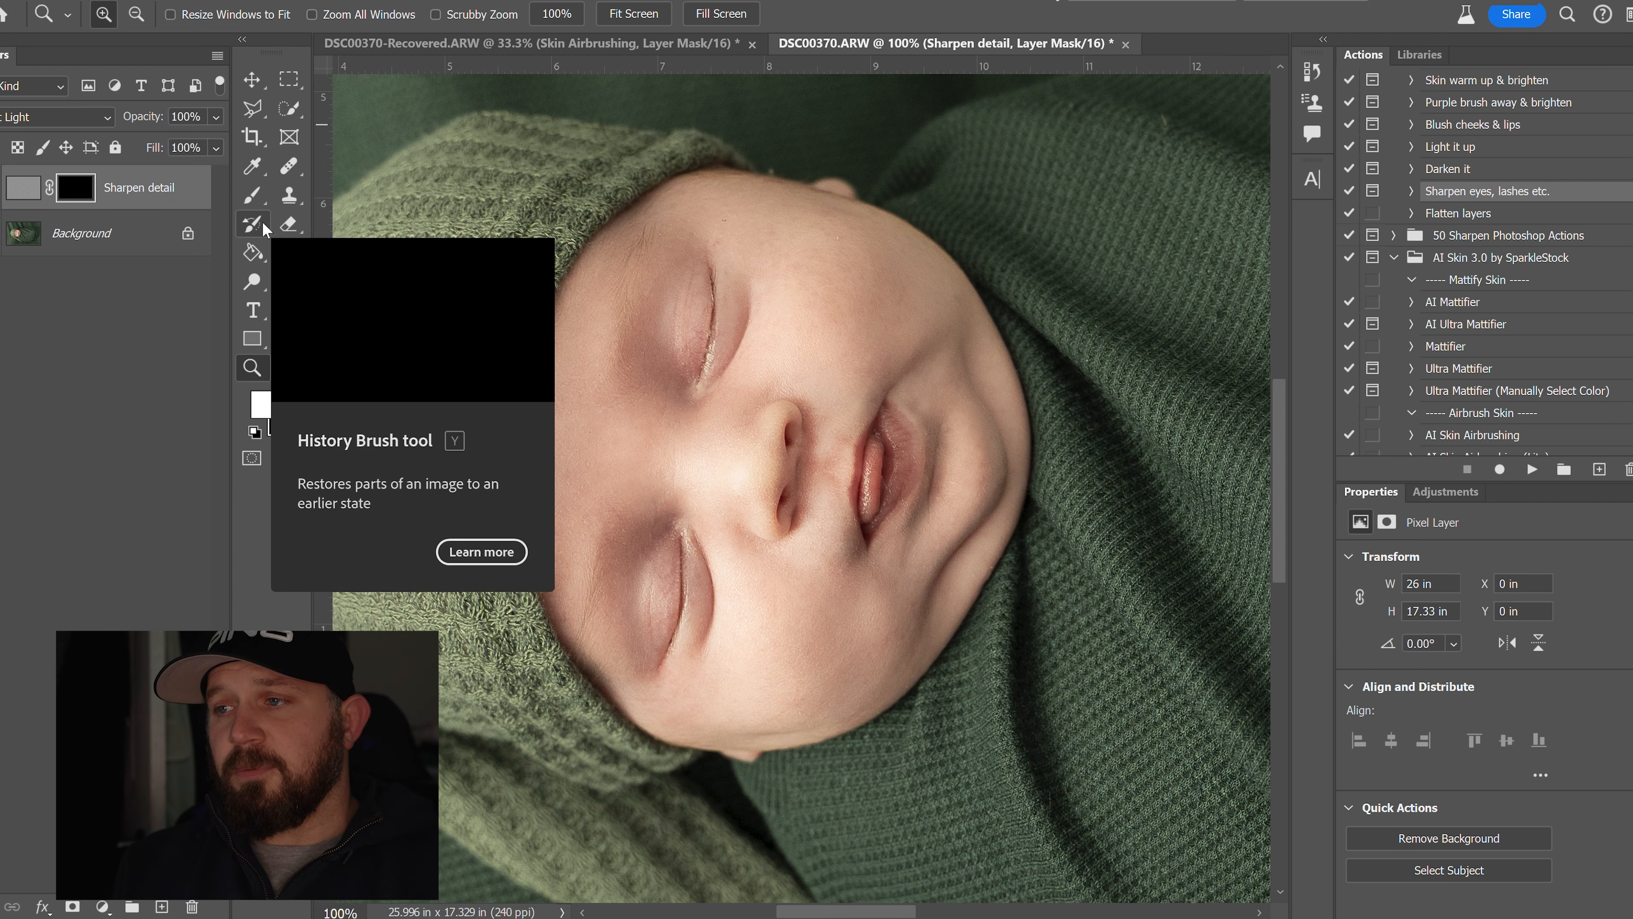
Step: Brush white at 85% opacity on the Sharpen detail mask over both closed eyes and the lips
key("b")
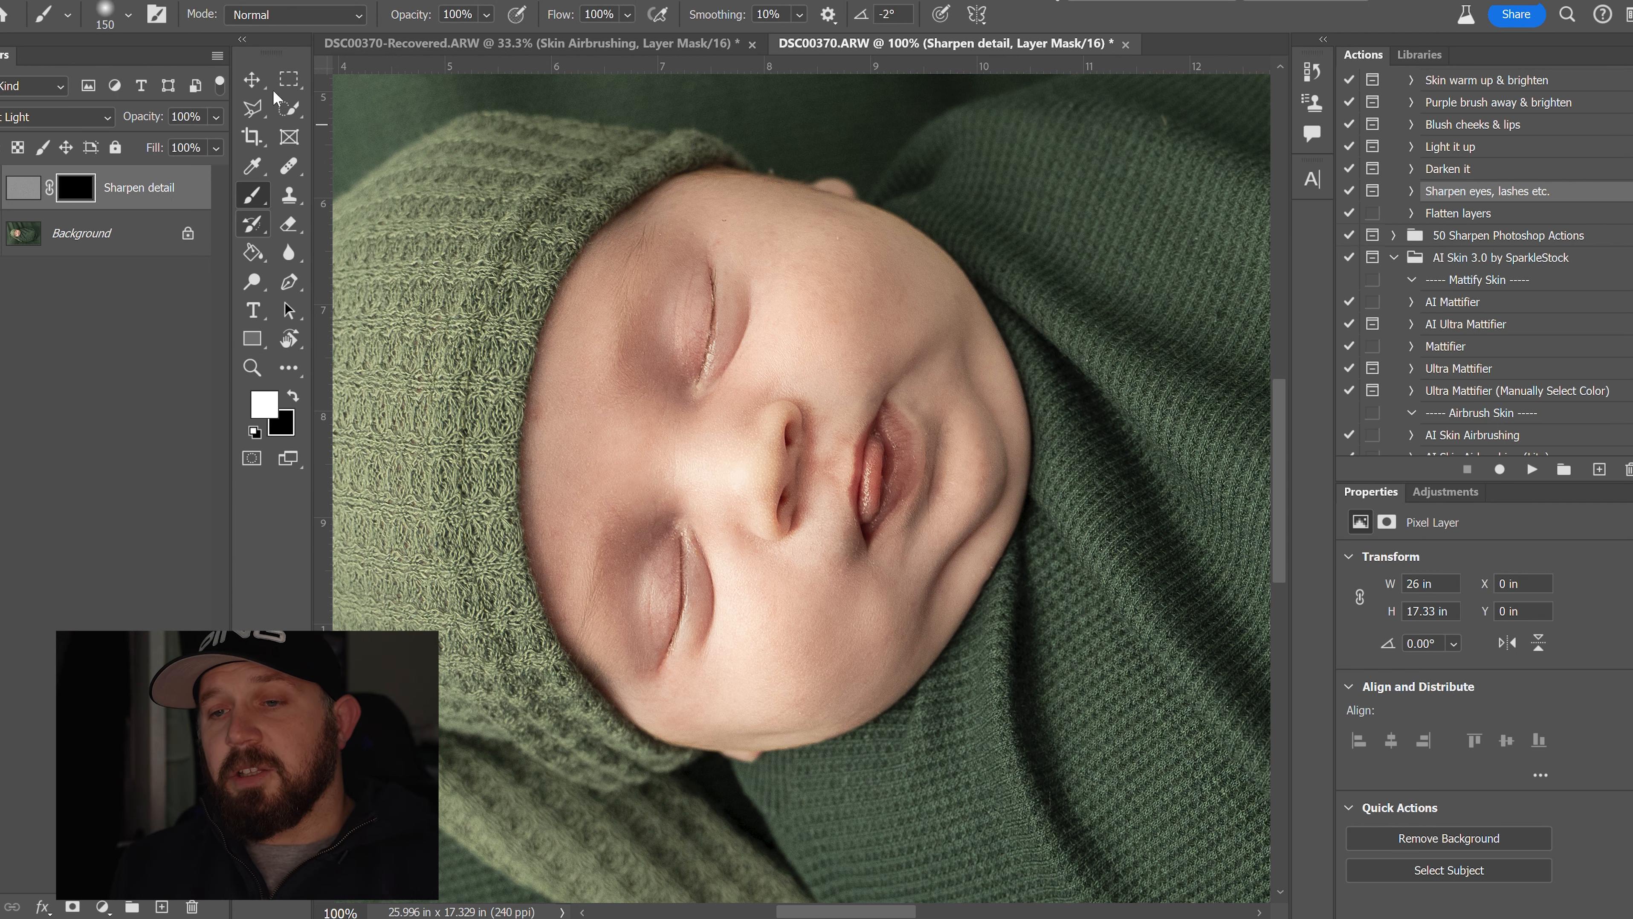
left_click(488, 15)
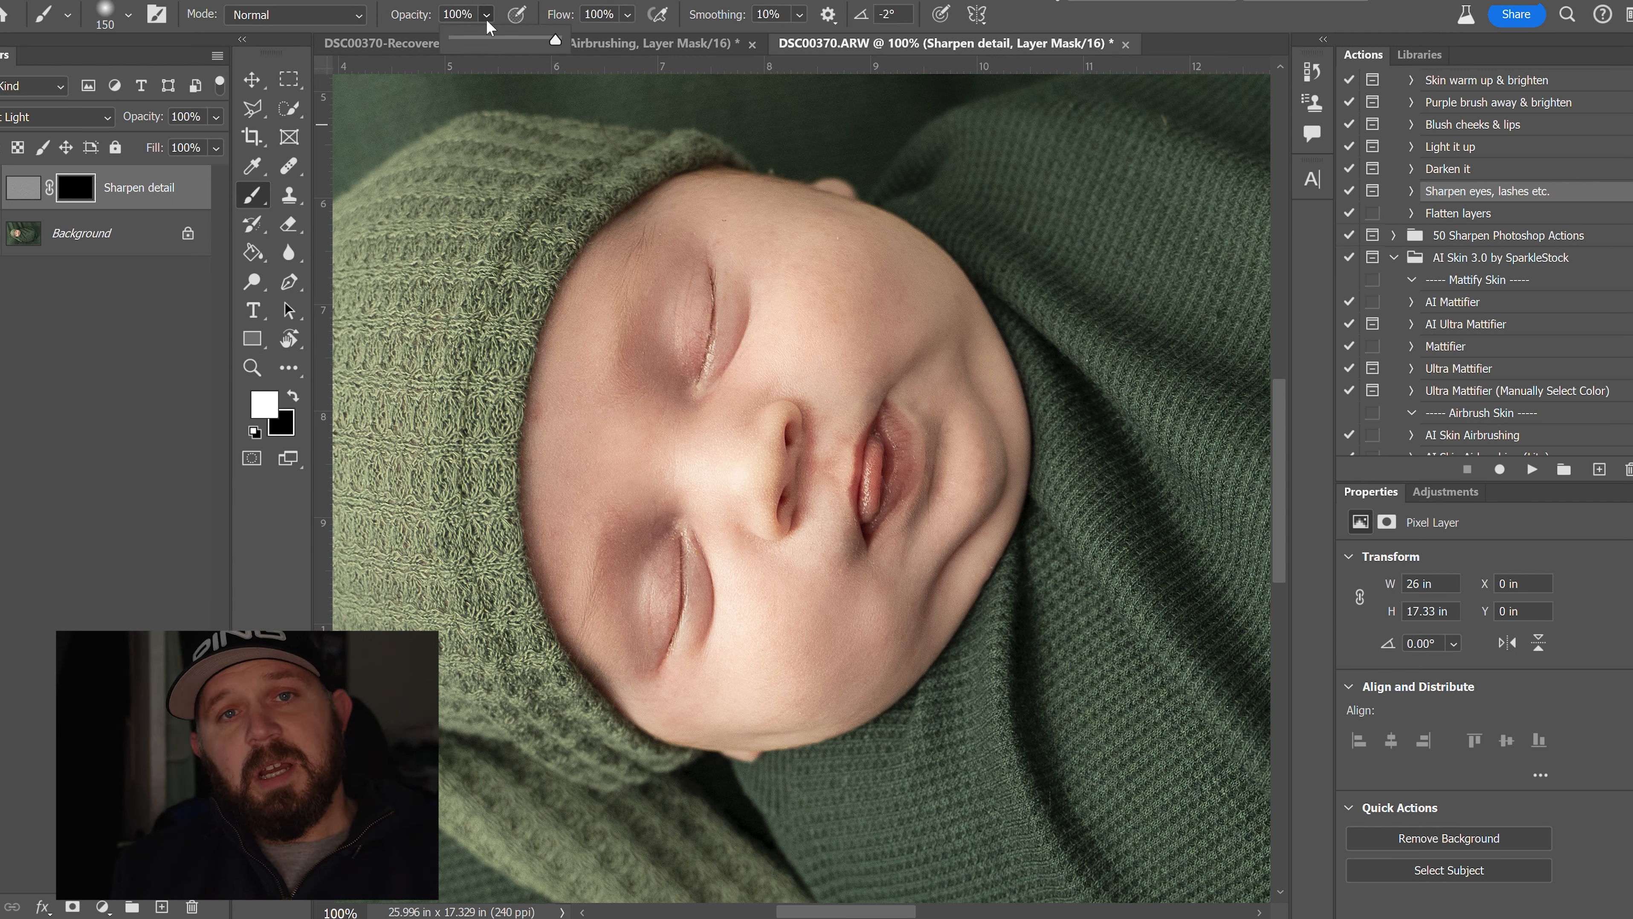
left_click_drag(529, 37, 538, 36)
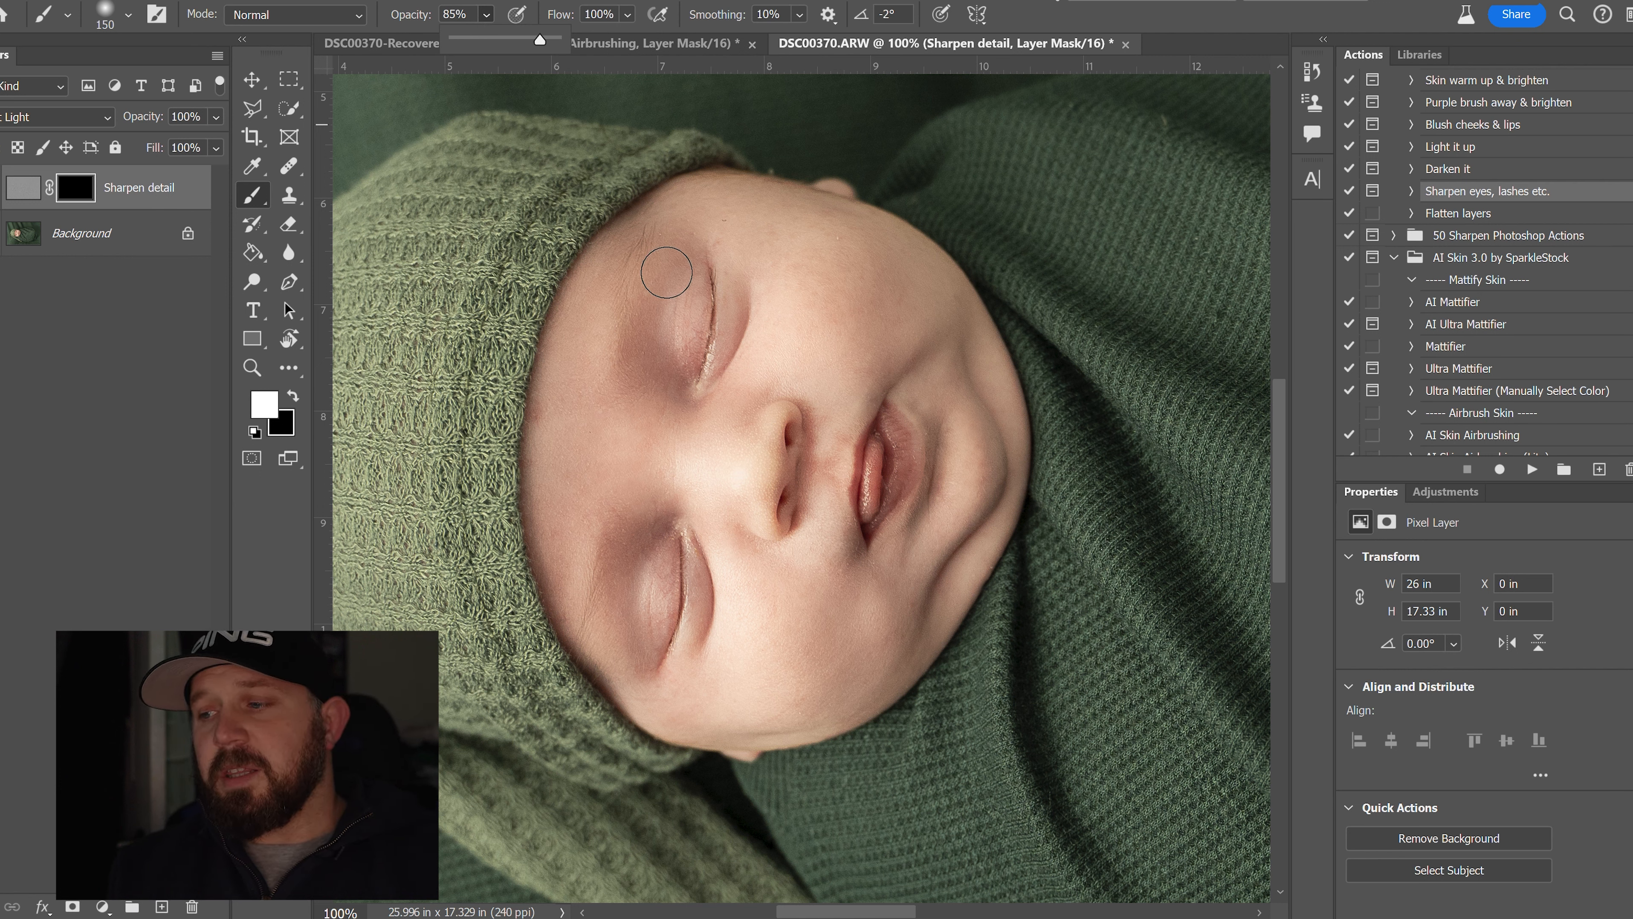
left_click_drag(706, 284, 696, 377)
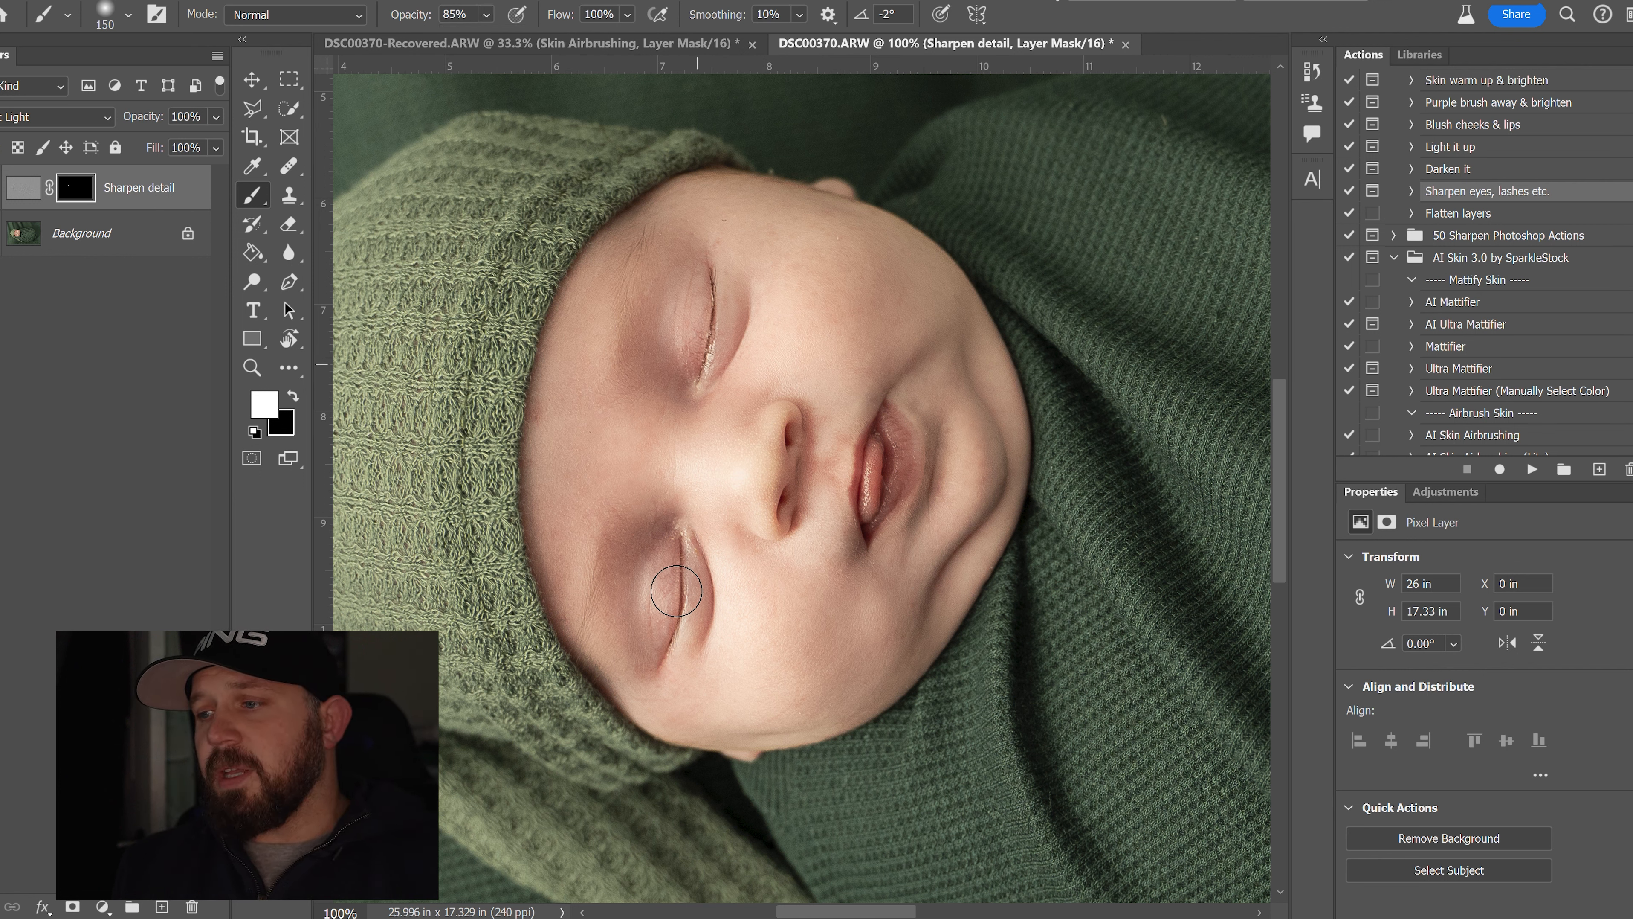
left_click_drag(680, 556, 675, 656)
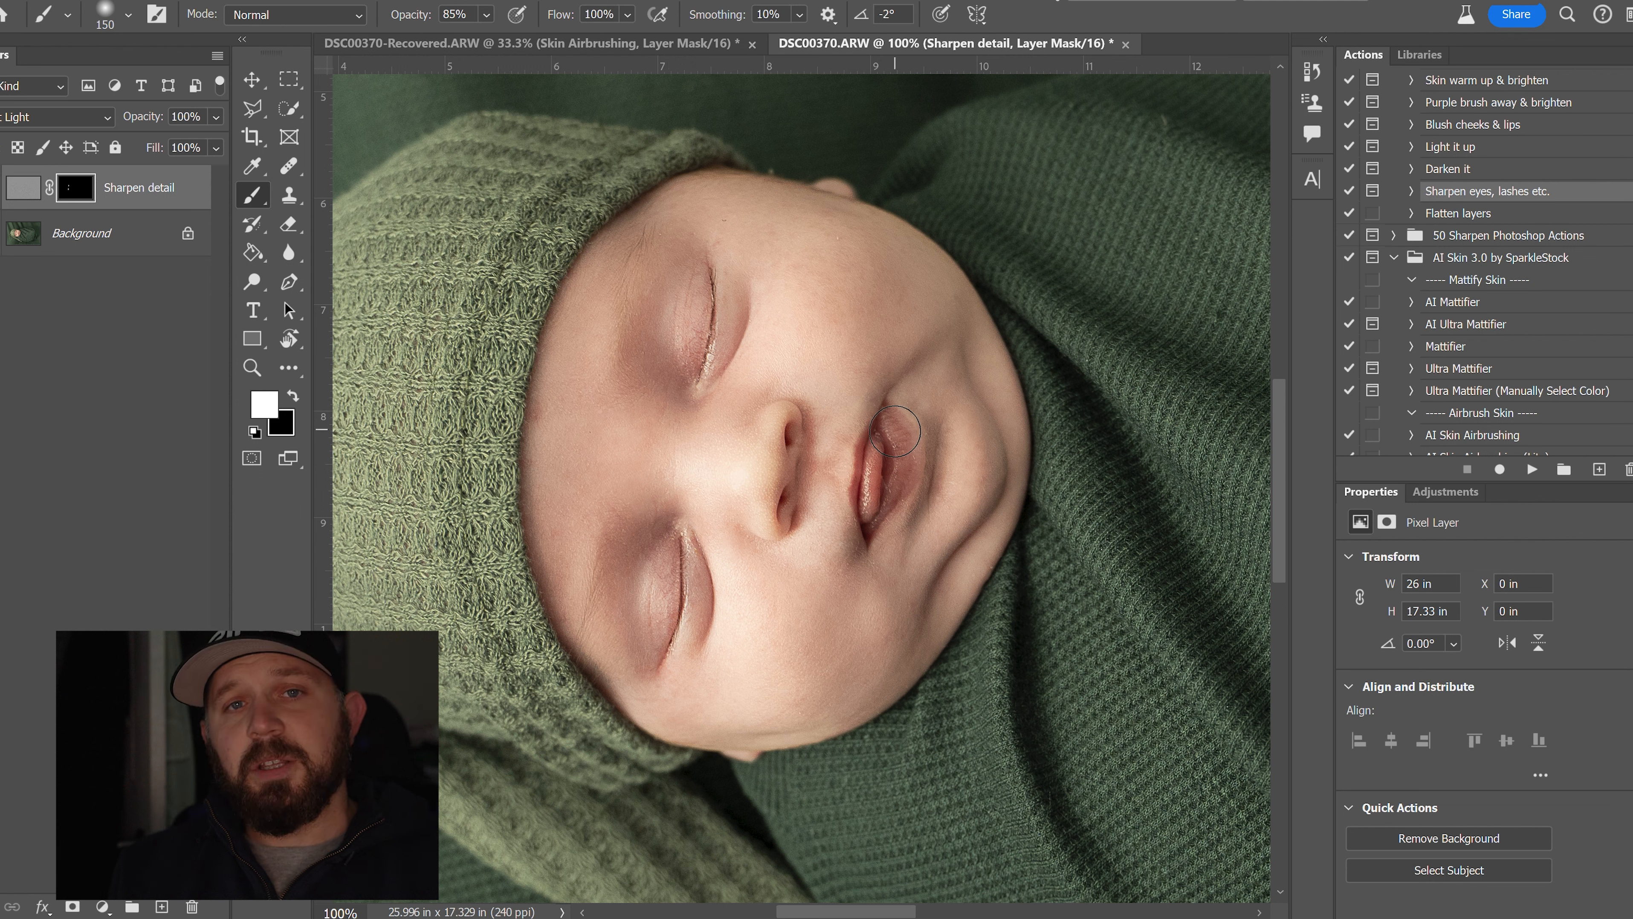
left_click_drag(867, 516, 894, 435)
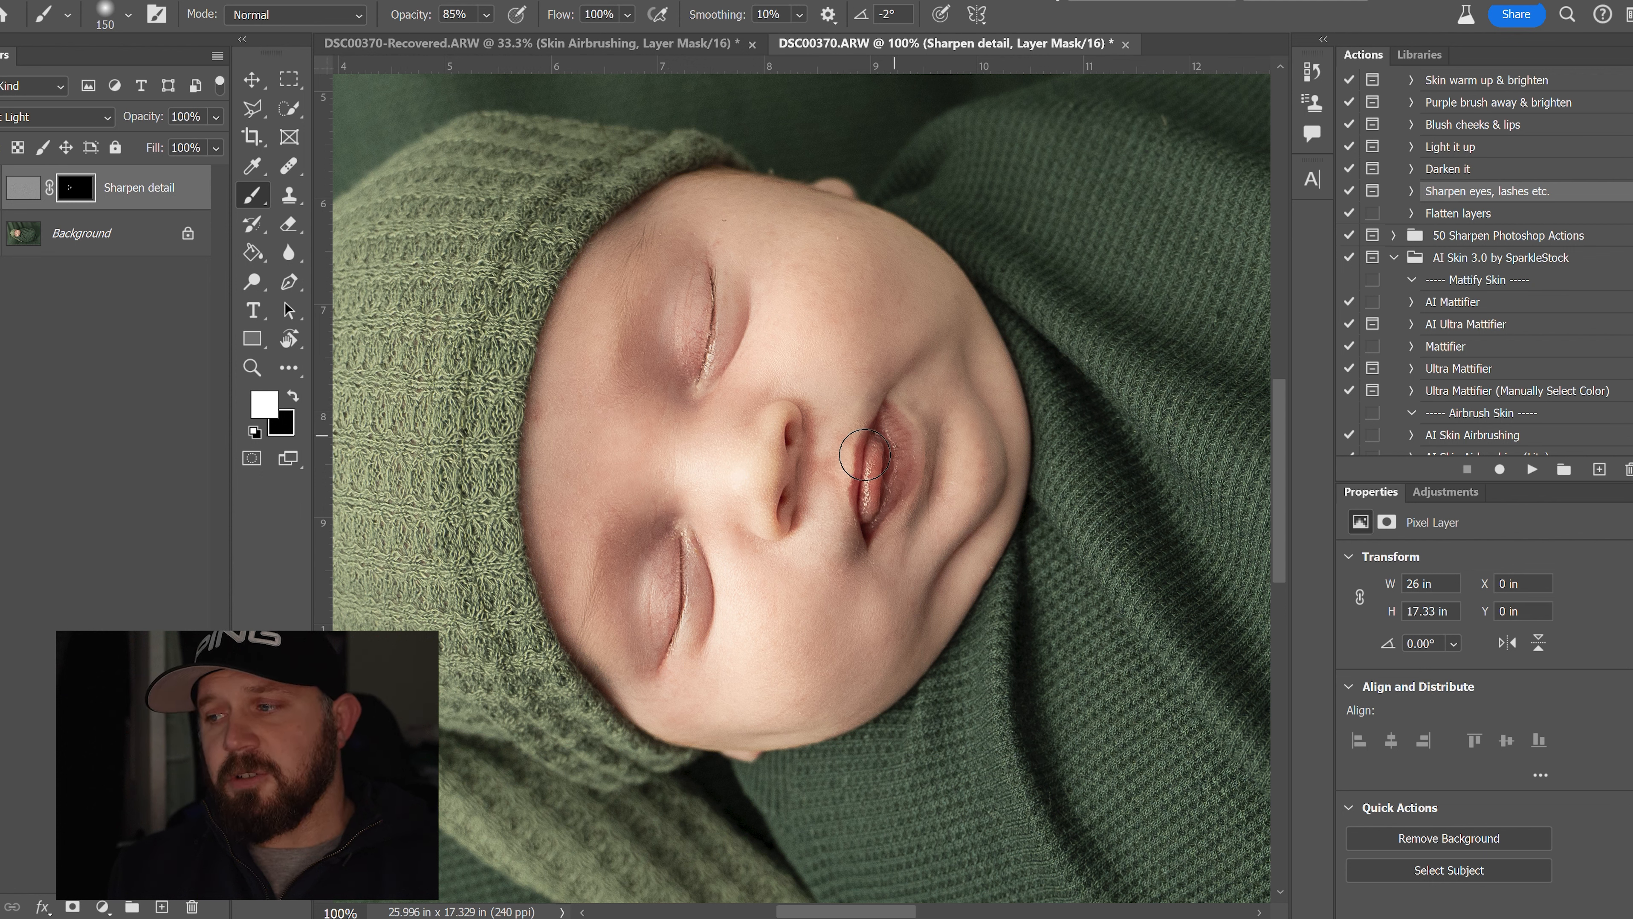
Step: Reveal the sharpening on the nostrils with an 80 px brush and display the layer mask as a red overlay
key("bracketleft")
key("bracketleft")
key("bracketleft")
key("bracketleft")
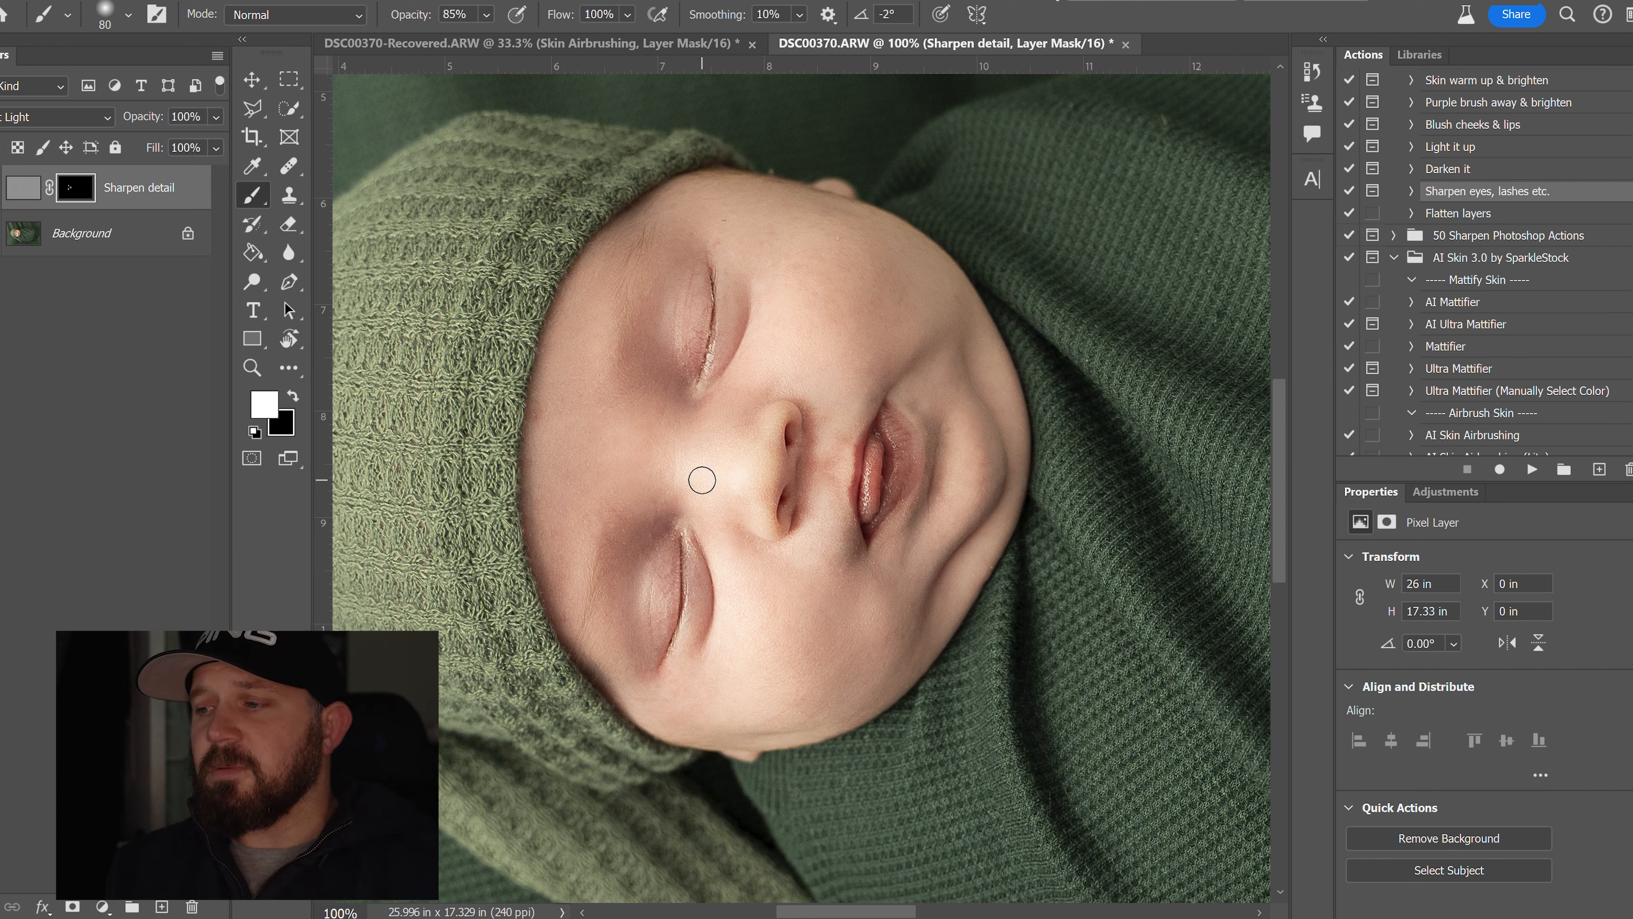
key("x")
key("backslash")
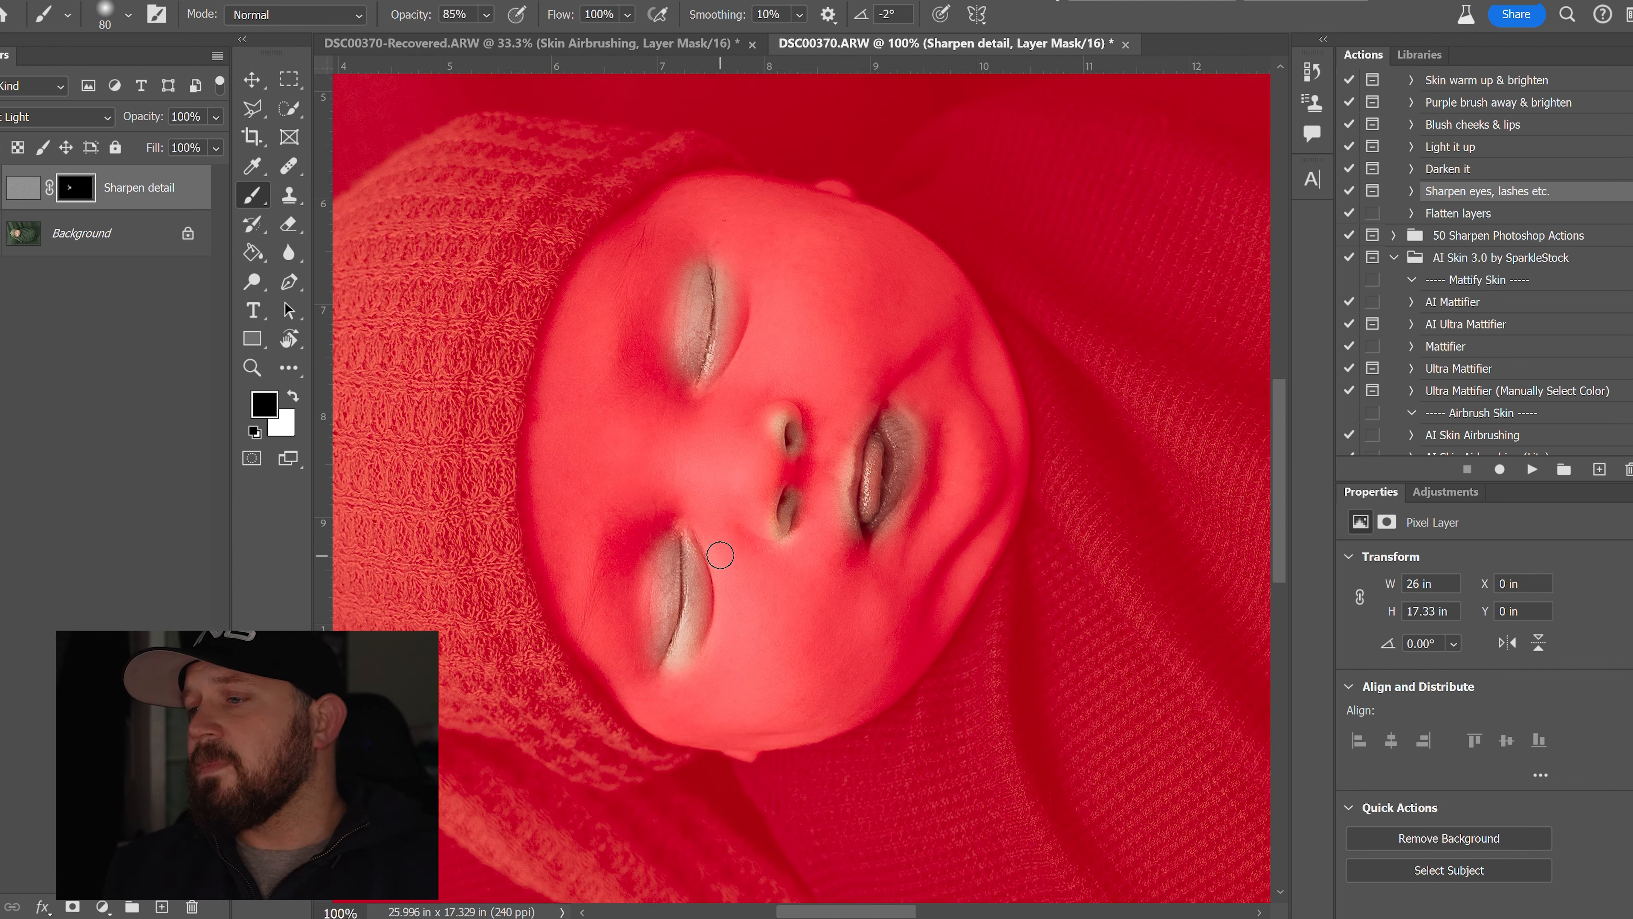
key("x")
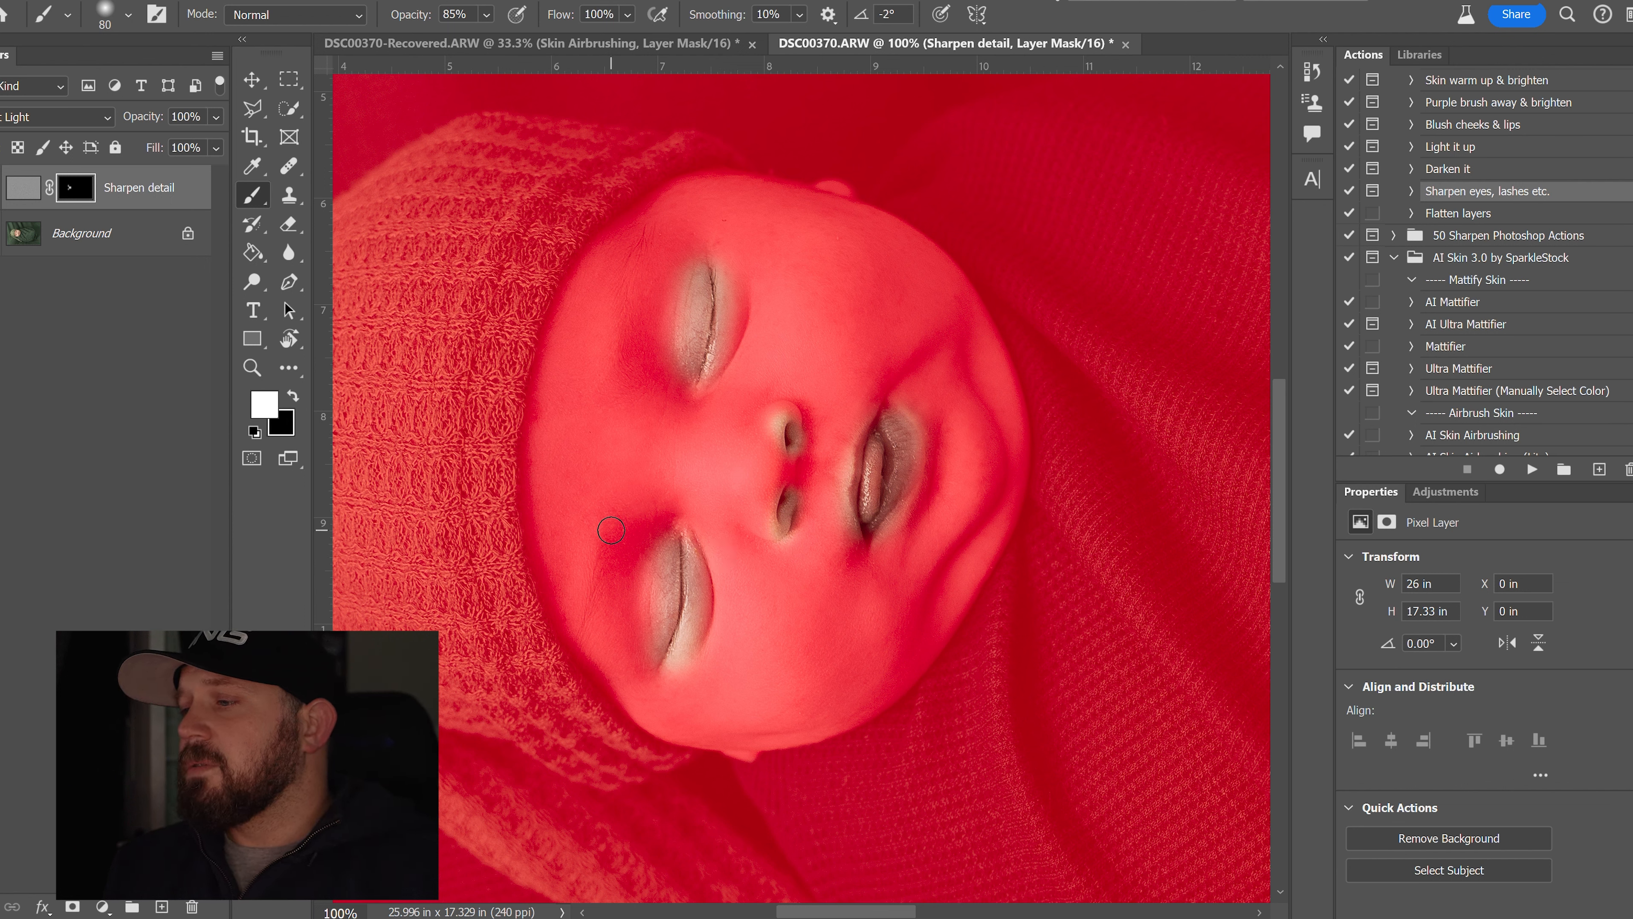
mouse_move(699, 540)
left_mouse_down()
mouse_move(703, 650)
mouse_move(678, 641)
left_mouse_up()
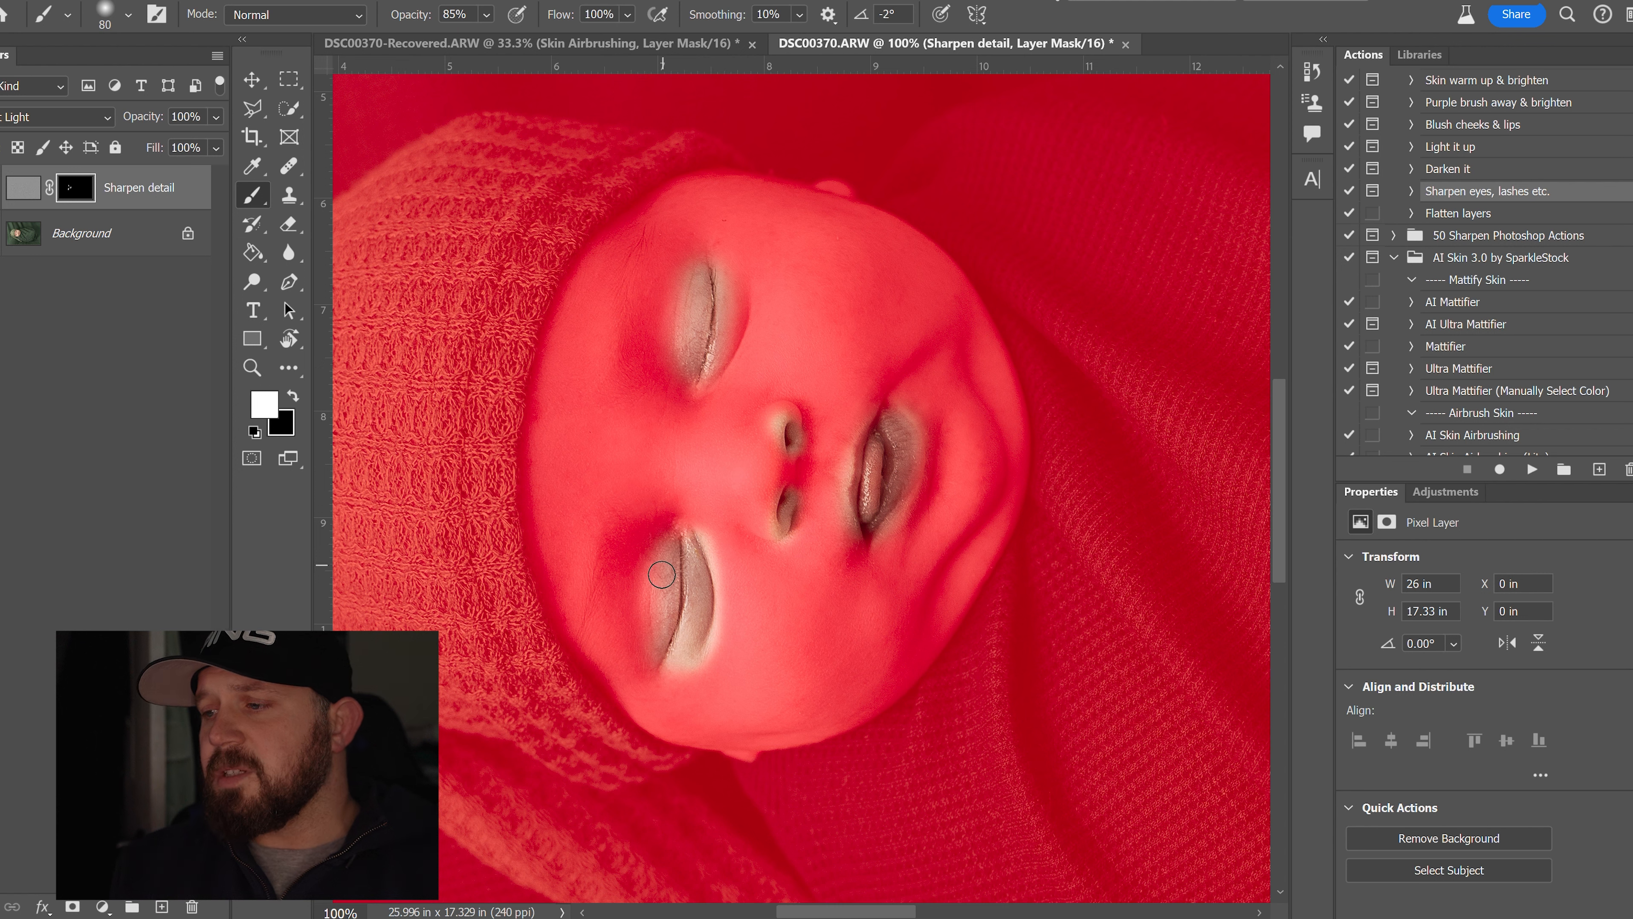
left_click_drag(661, 574, 657, 591)
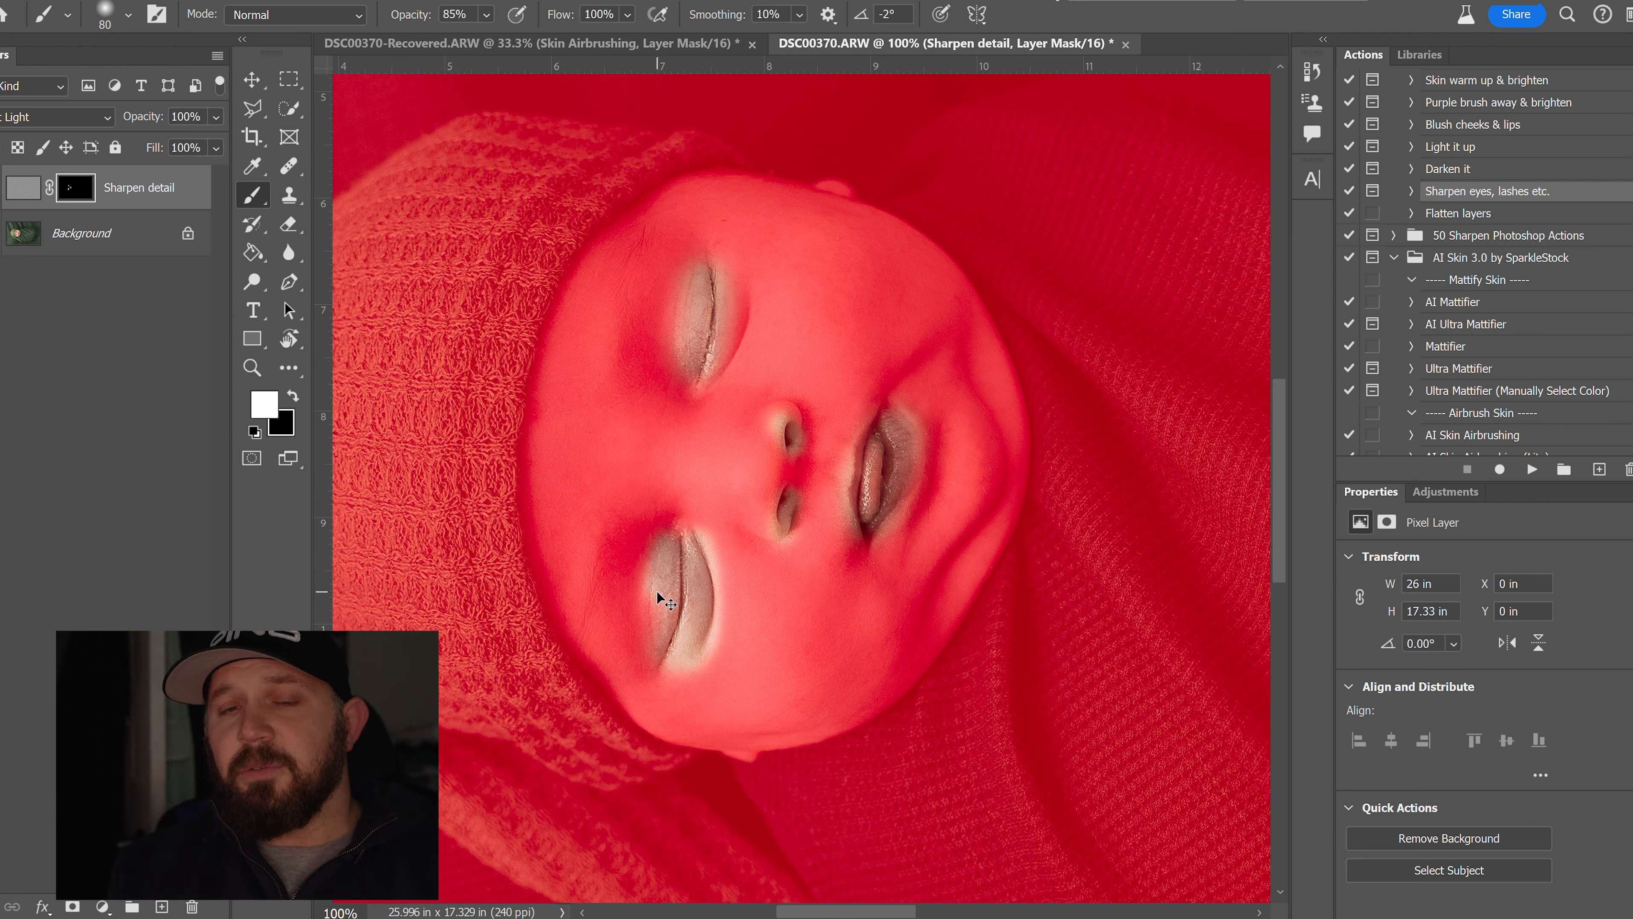
key("ctrl+z")
key("ctrl+z")
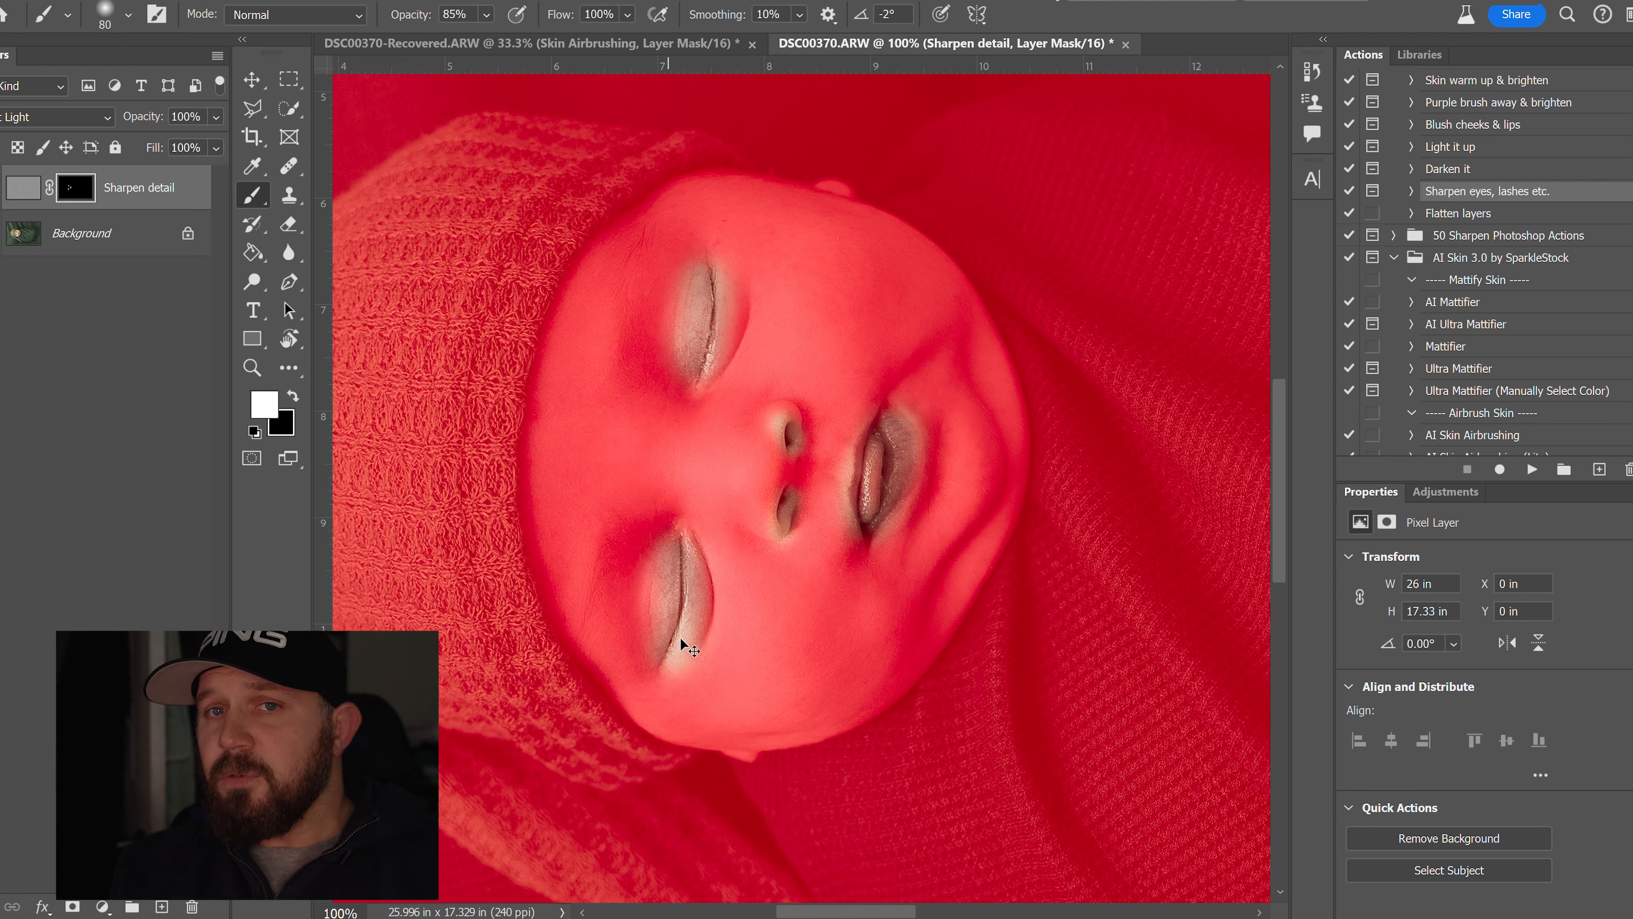
Step: Paint black on the mask over the eyelid skin to confine the sharpening to the lash lines, and hide the overlay
key("x")
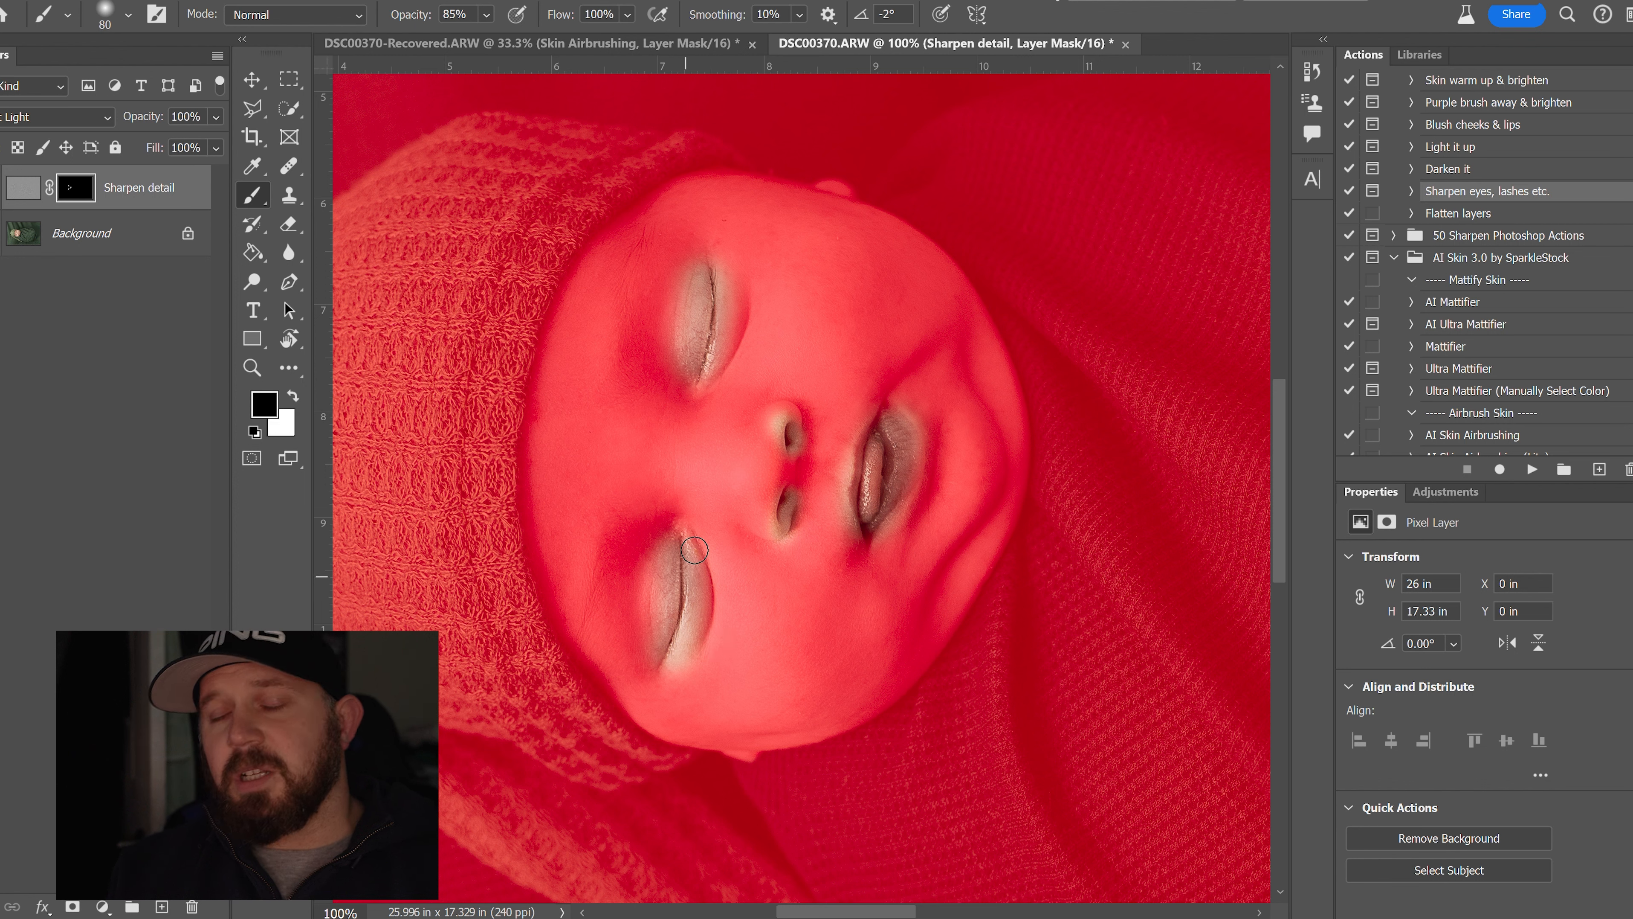
mouse_move(699, 552)
left_mouse_down()
mouse_move(695, 646)
mouse_move(668, 644)
left_mouse_up()
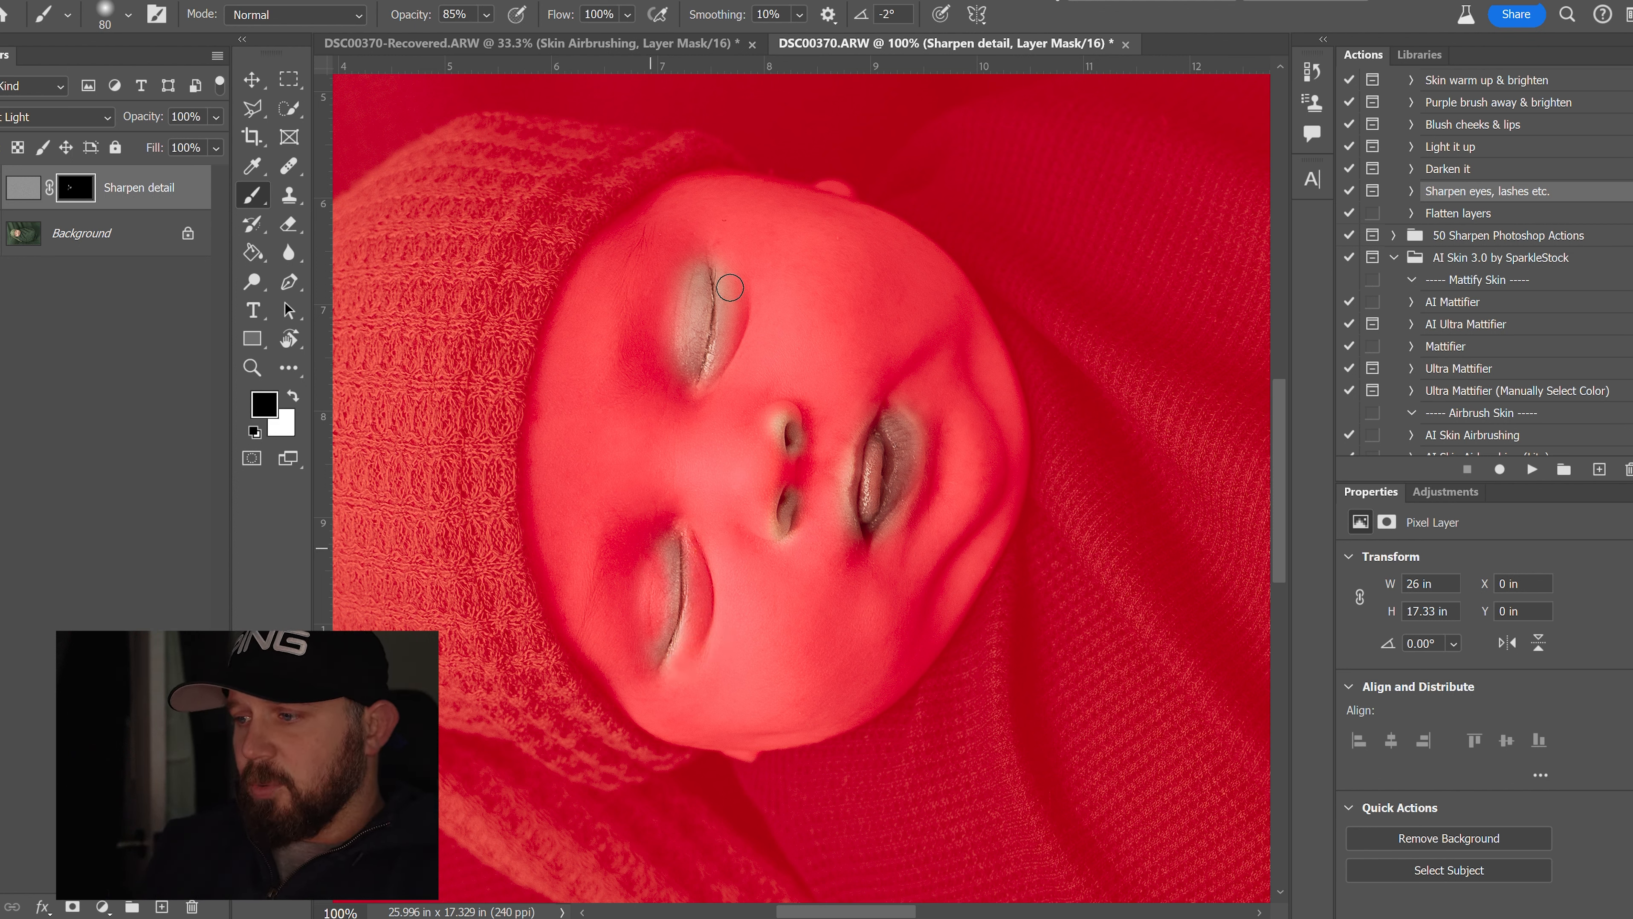
left_click_drag(682, 263, 680, 375)
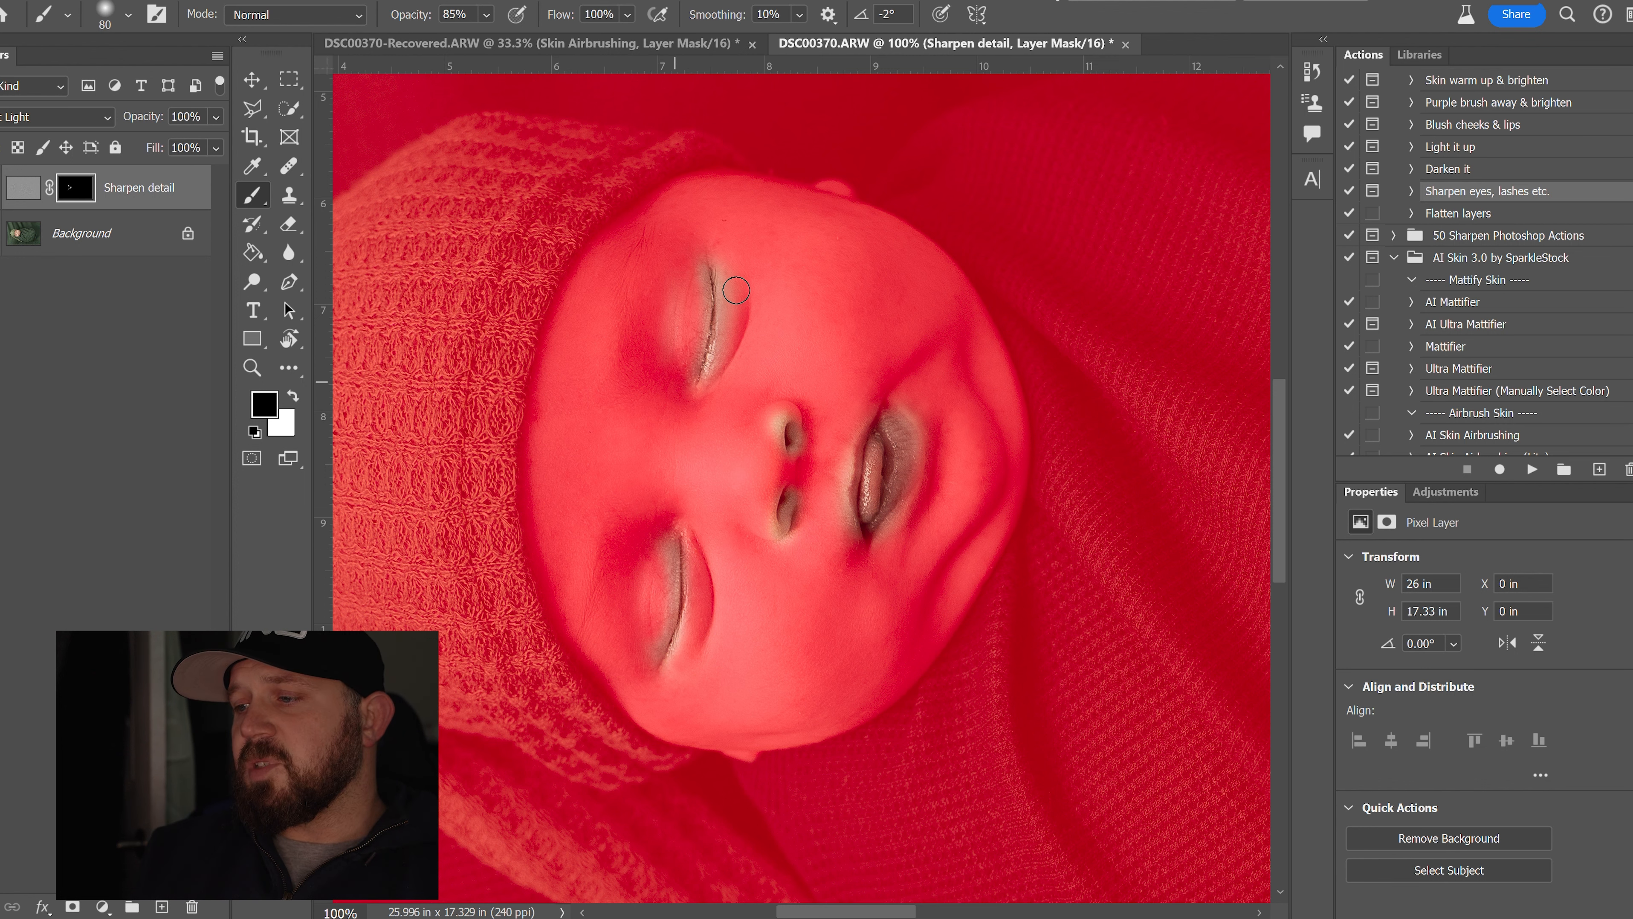
left_click_drag(731, 274, 727, 374)
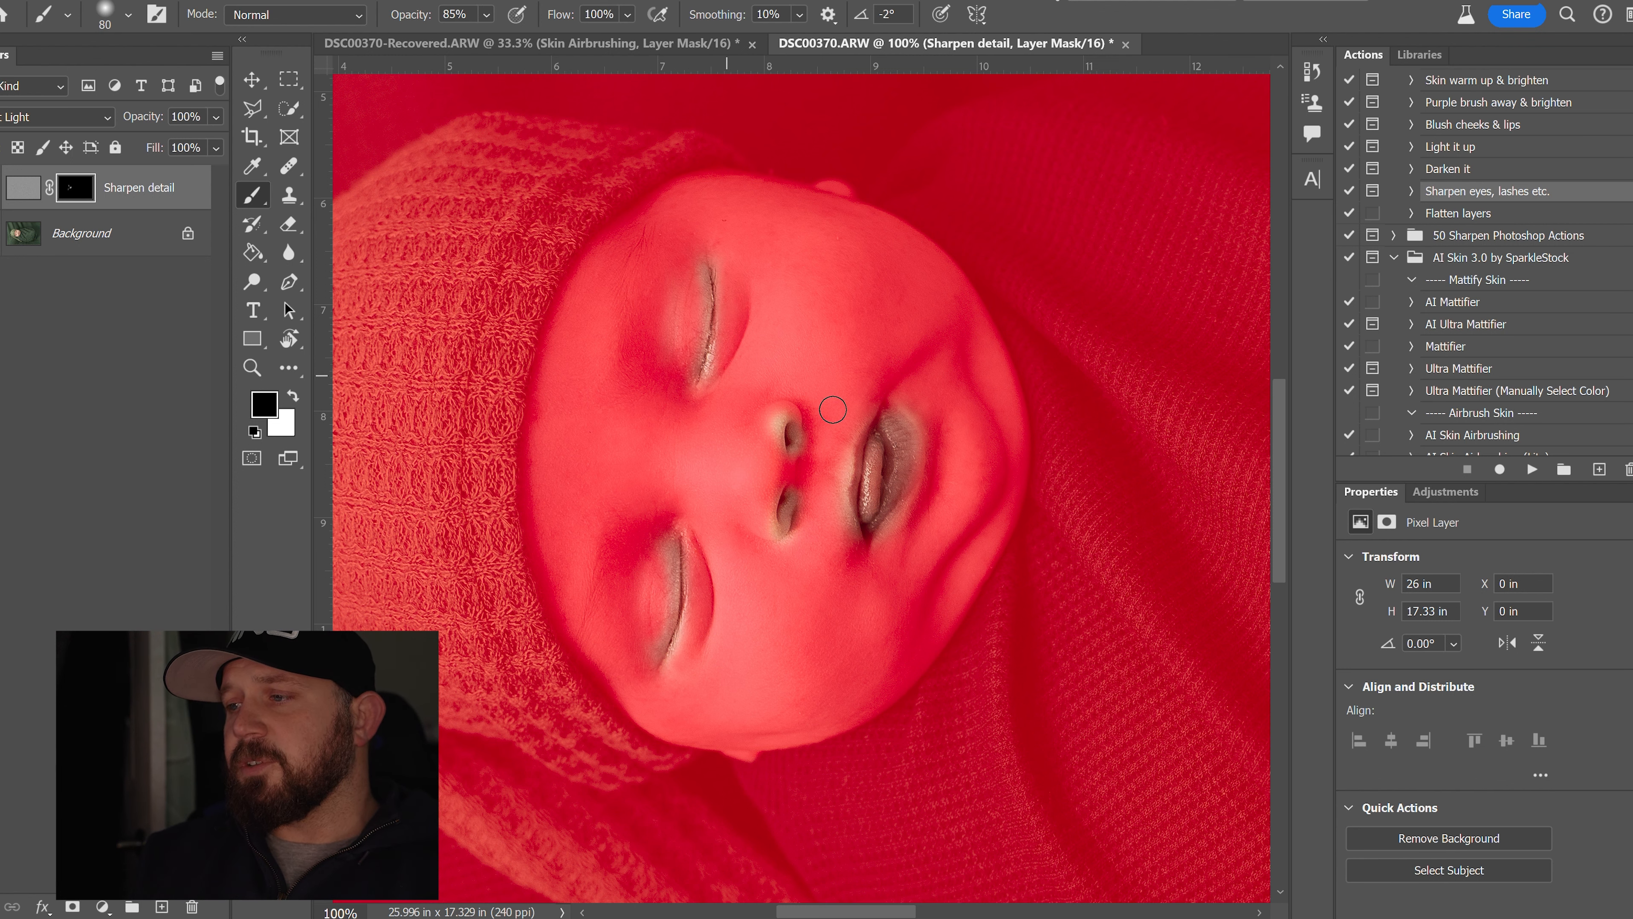
key("x")
key("backslash")
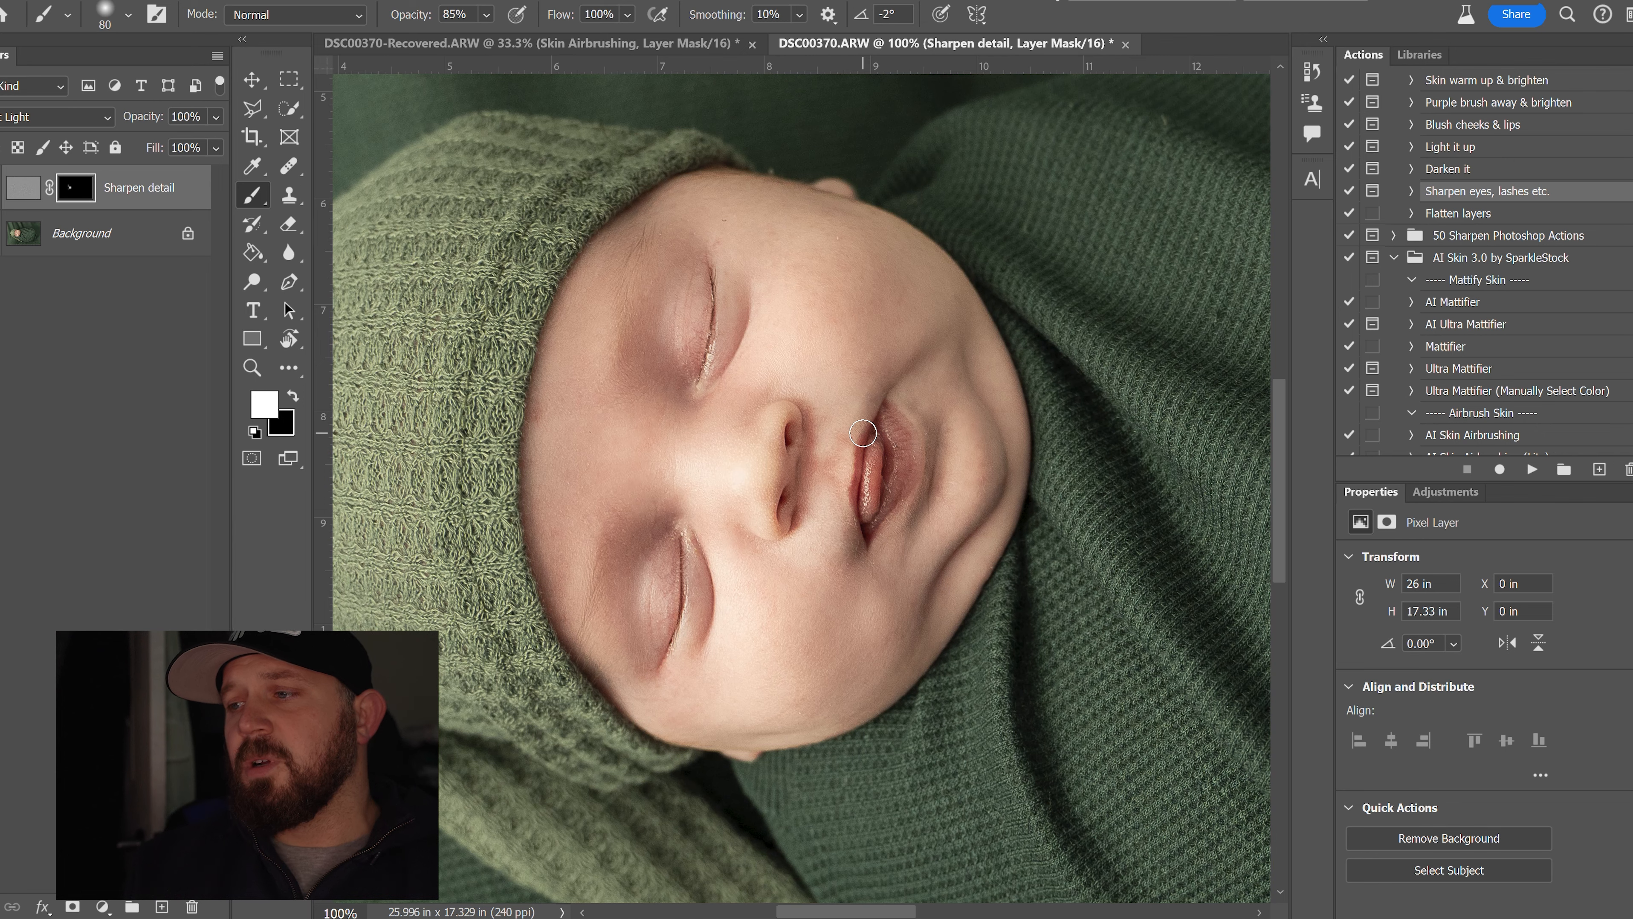
Step: Examine the sharpened face and the whole photo at several magnifications between 25% and 200%
key("z")
left_click(864, 433, "alt")
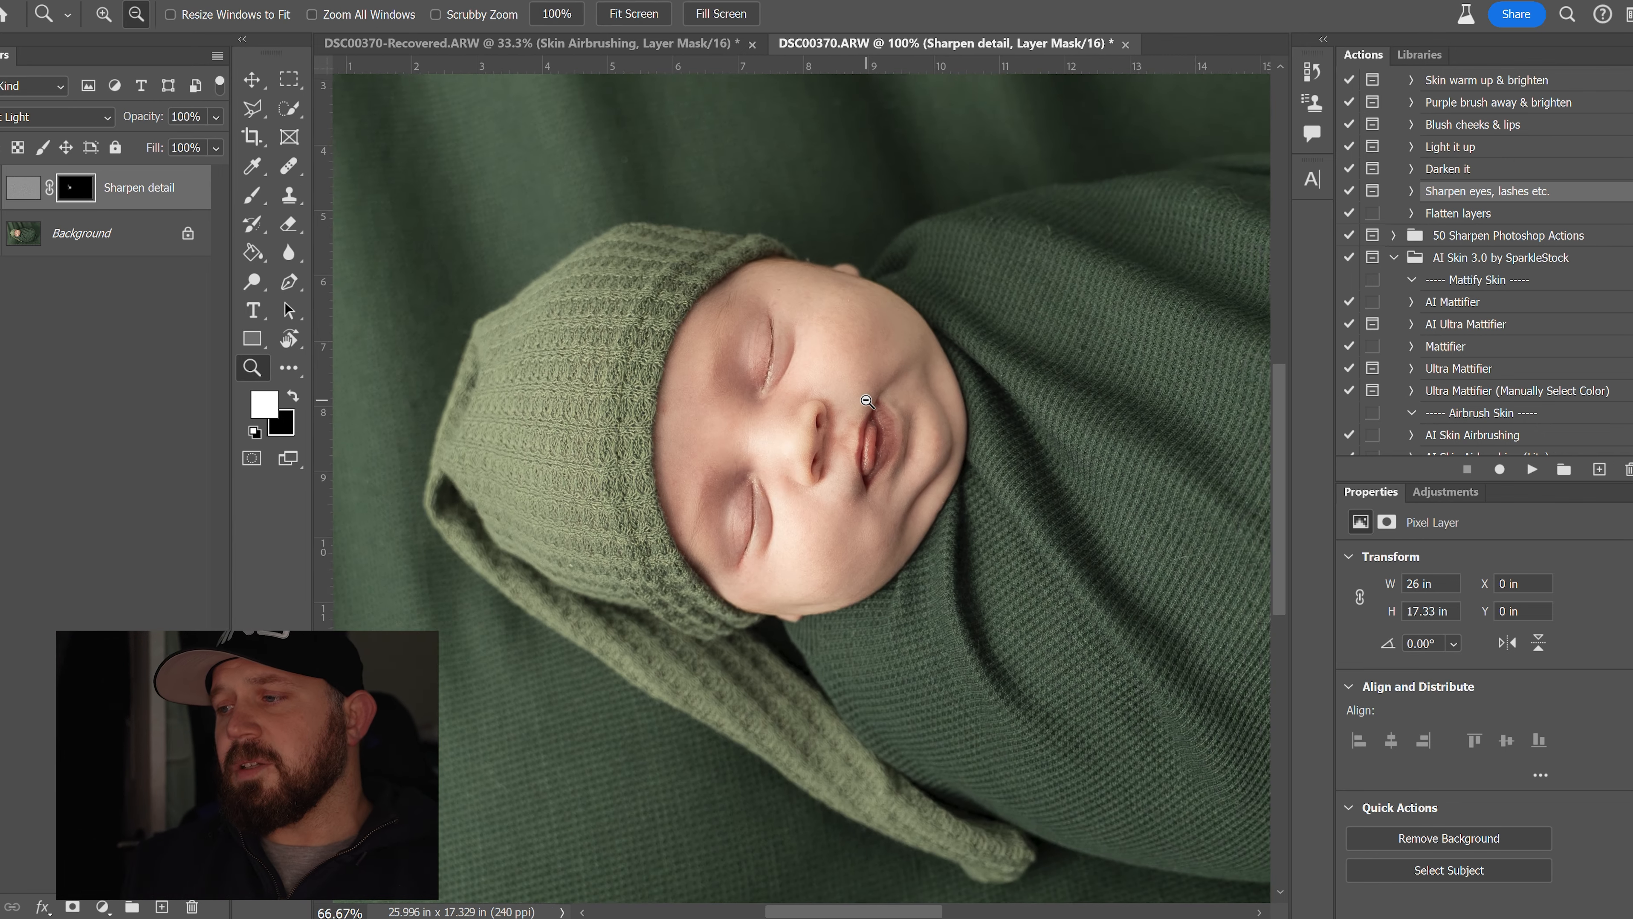
left_click(863, 433, "alt")
left_click(863, 432, "alt")
left_click(941, 422)
left_click(865, 406)
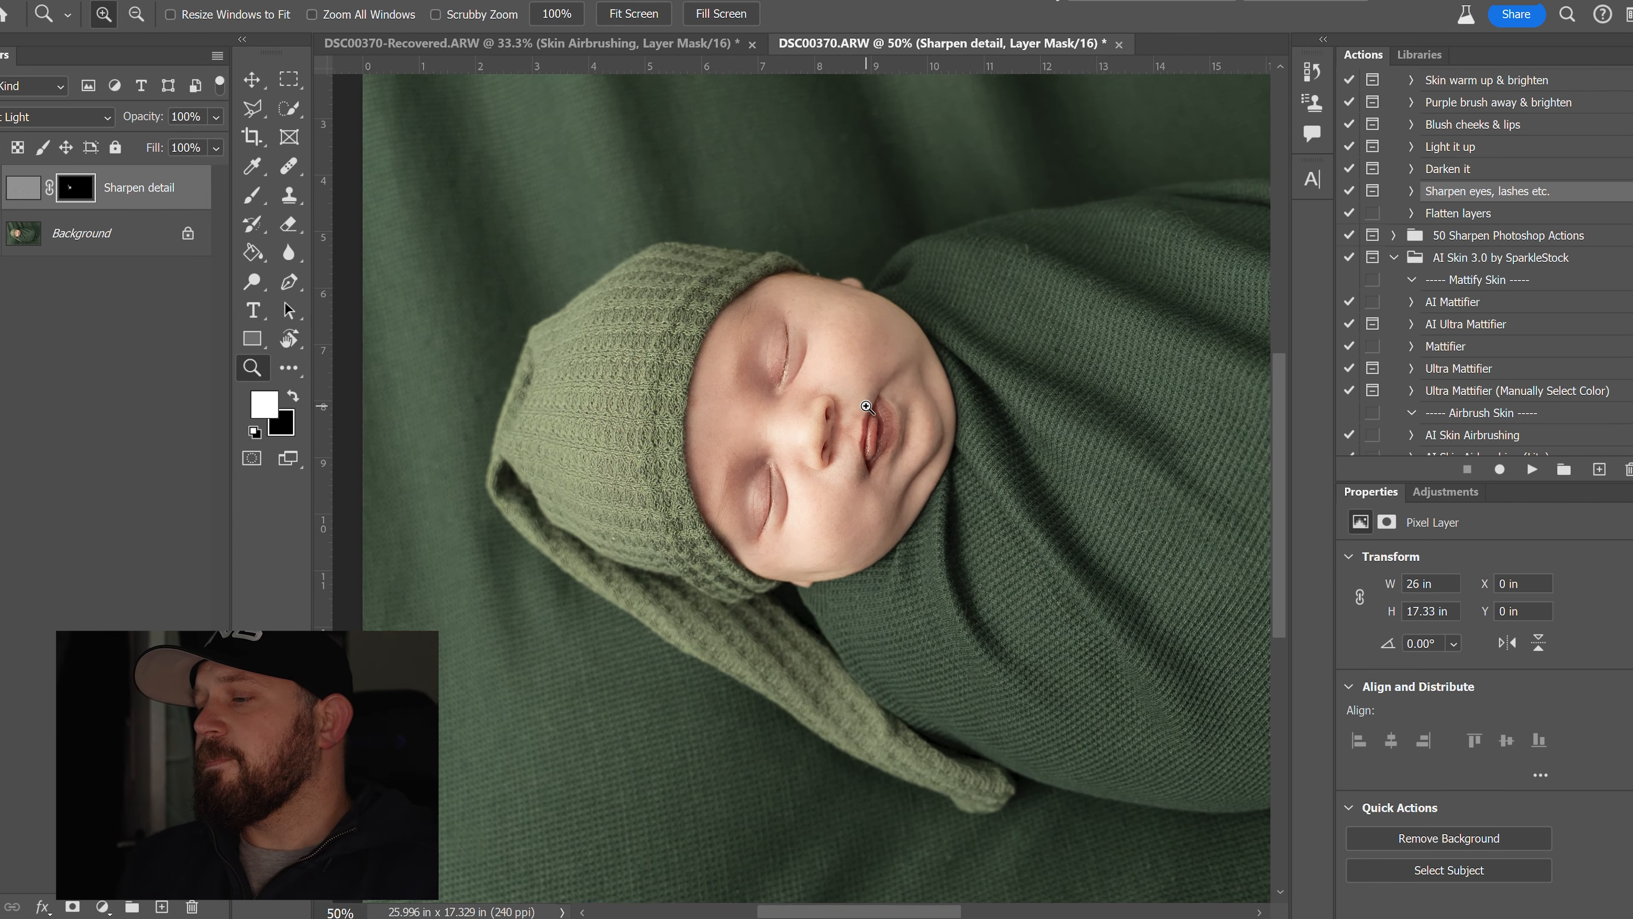
left_click(867, 406, "alt")
left_click(867, 407, "alt")
left_click(867, 406, "alt")
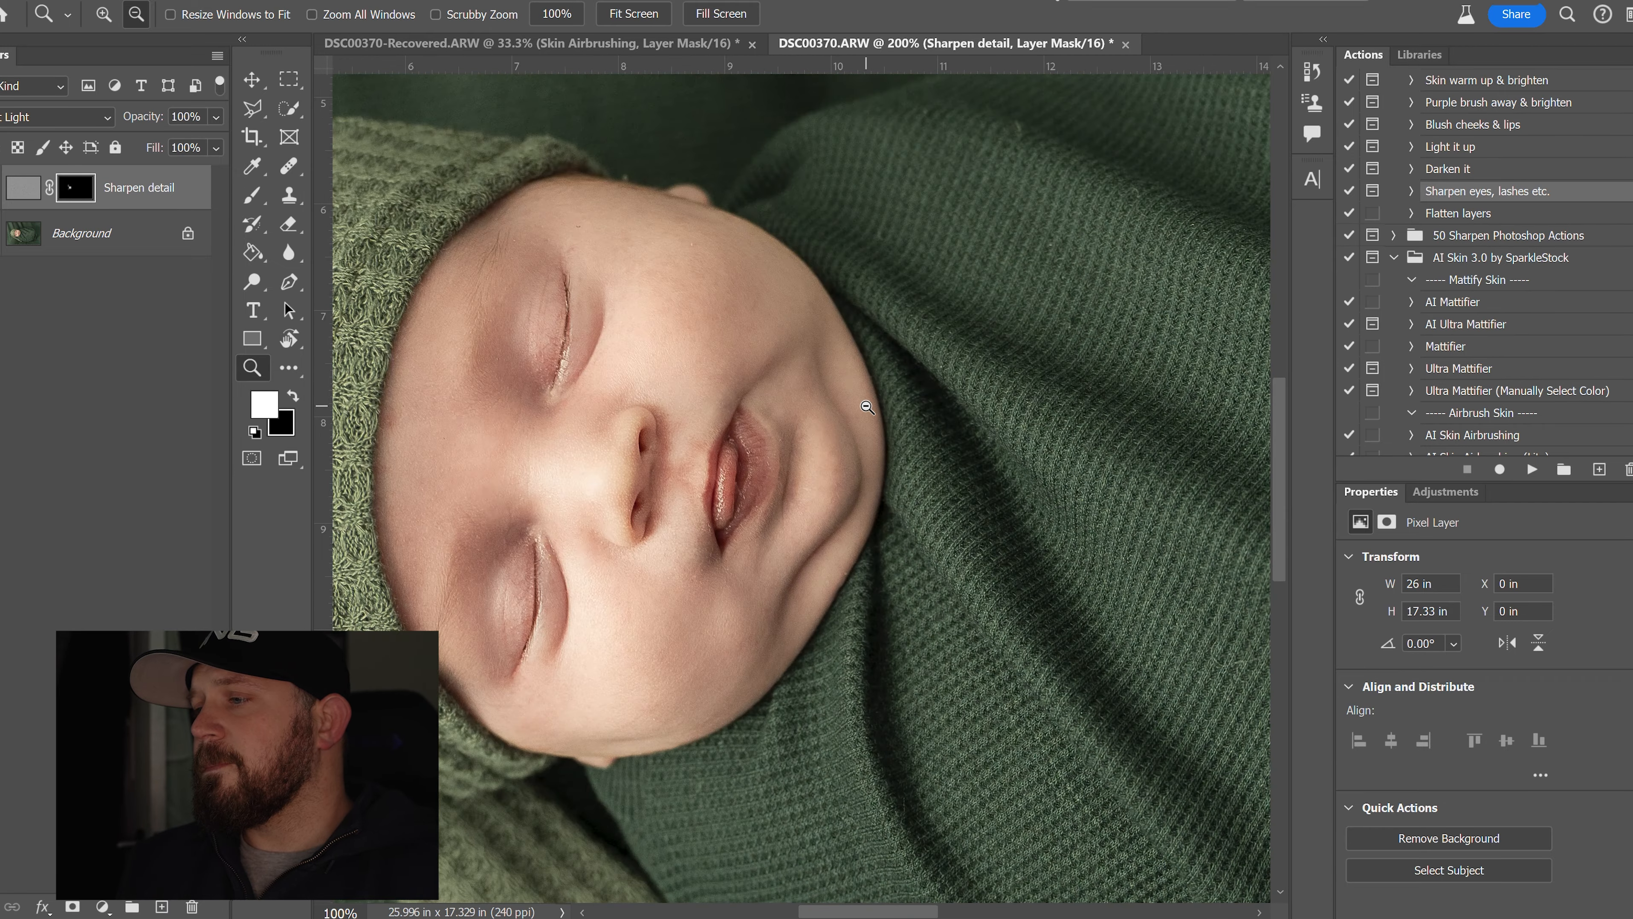
left_click(867, 406, "alt")
left_click(867, 407, "alt")
left_click(867, 406, "alt")
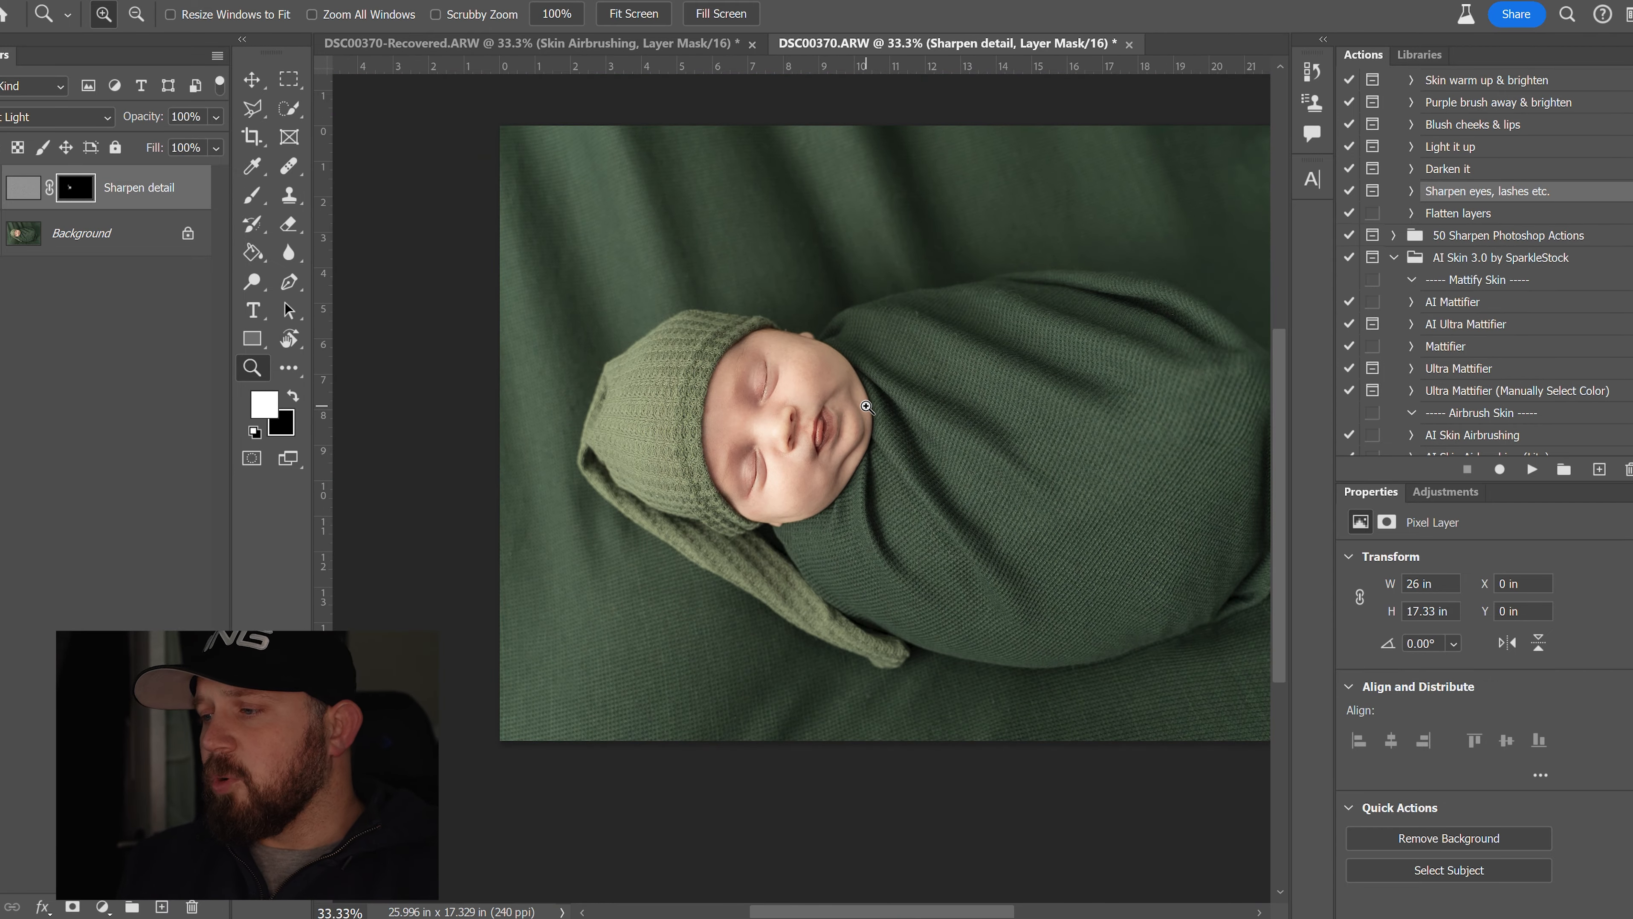
left_click(867, 406)
left_click(867, 406)
left_click(867, 406, "alt")
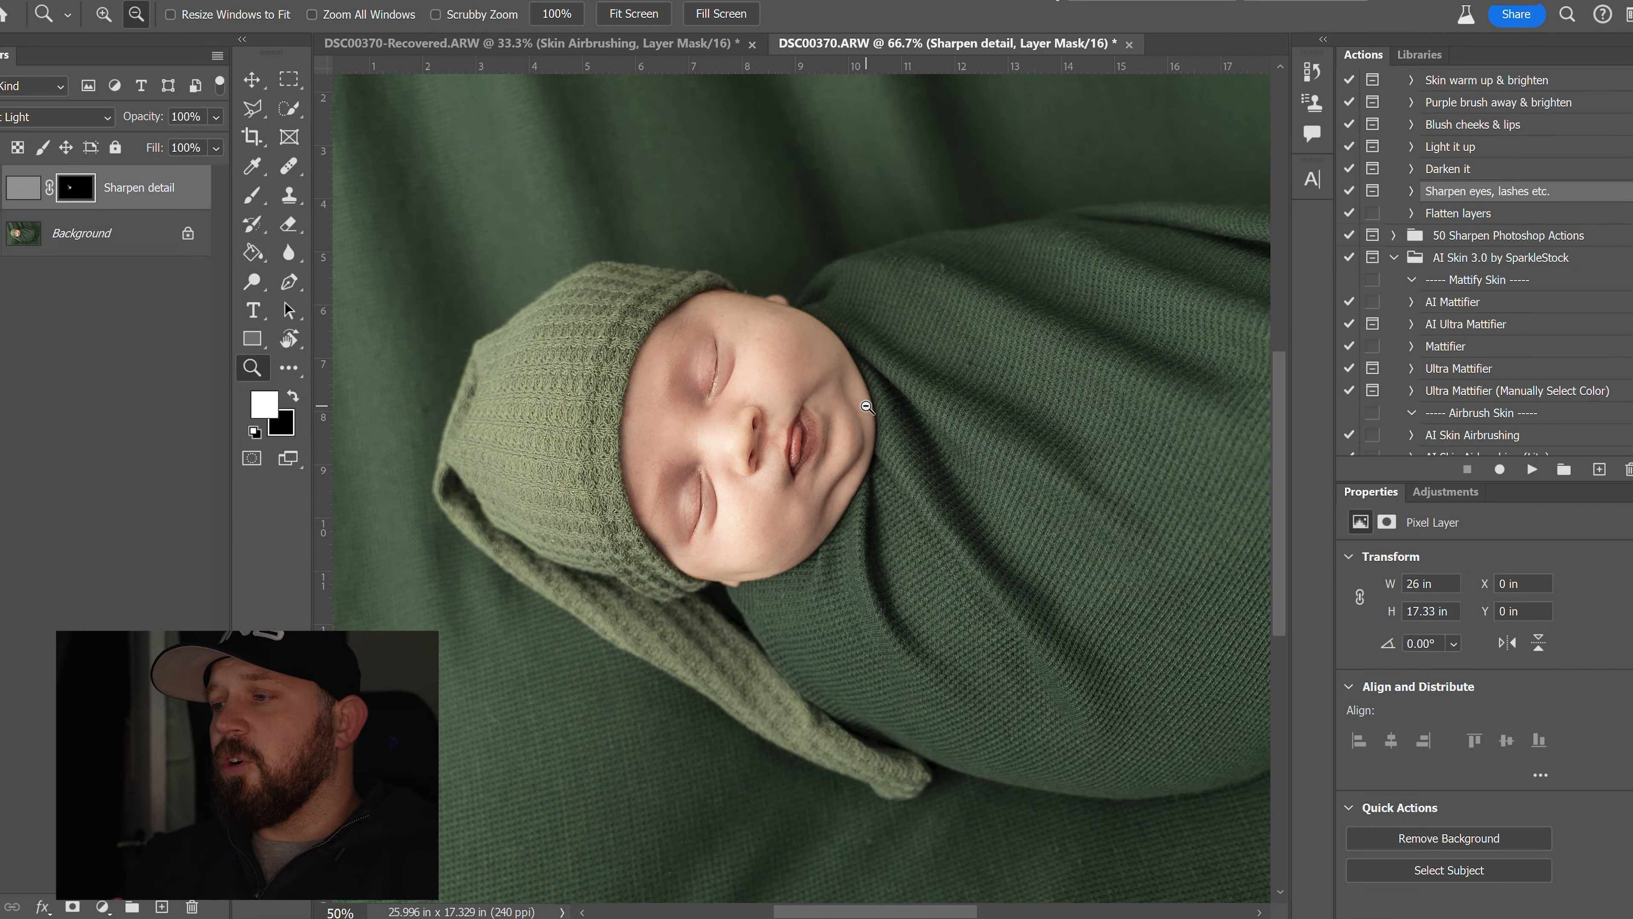
left_click(867, 406, "alt")
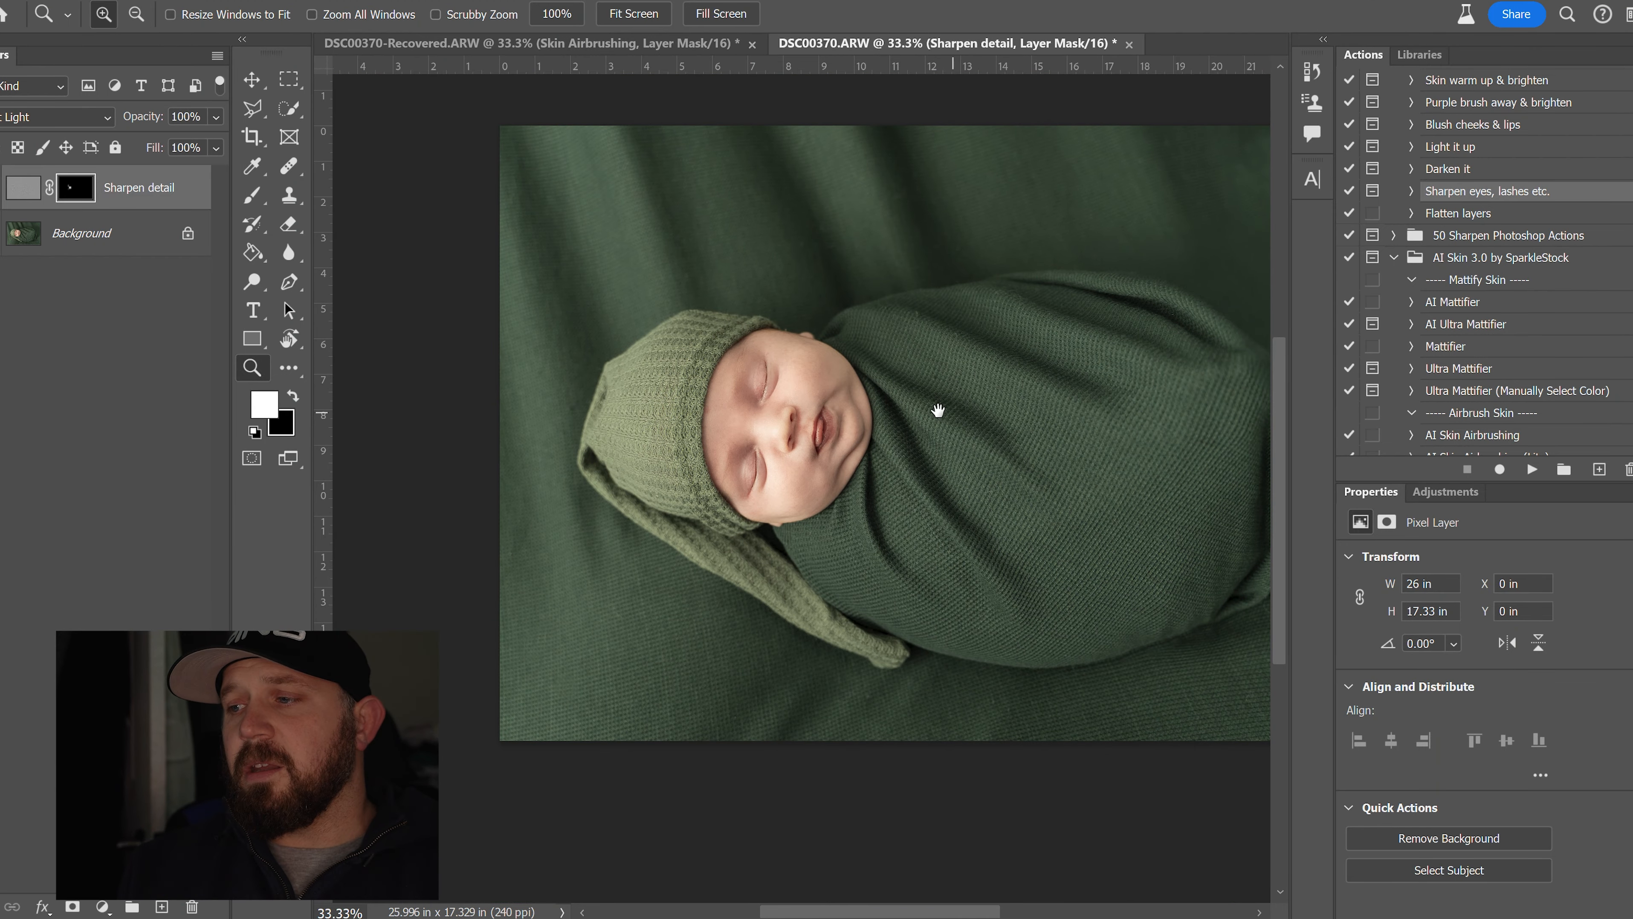
left_click_drag(941, 413, 796, 450)
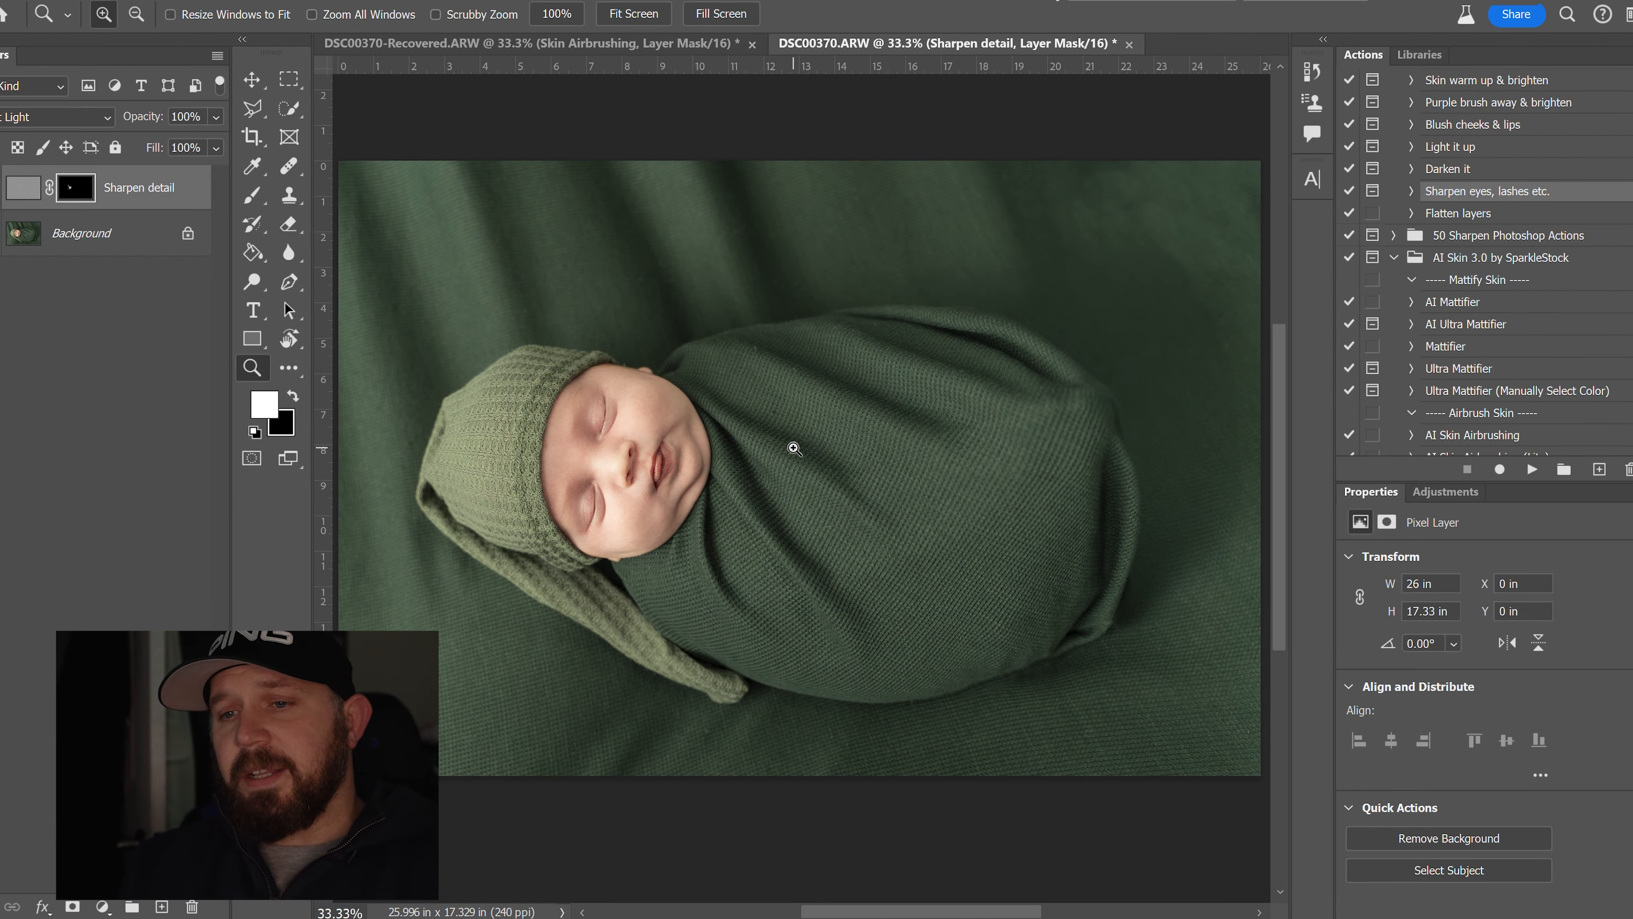
left_click(794, 452, "alt")
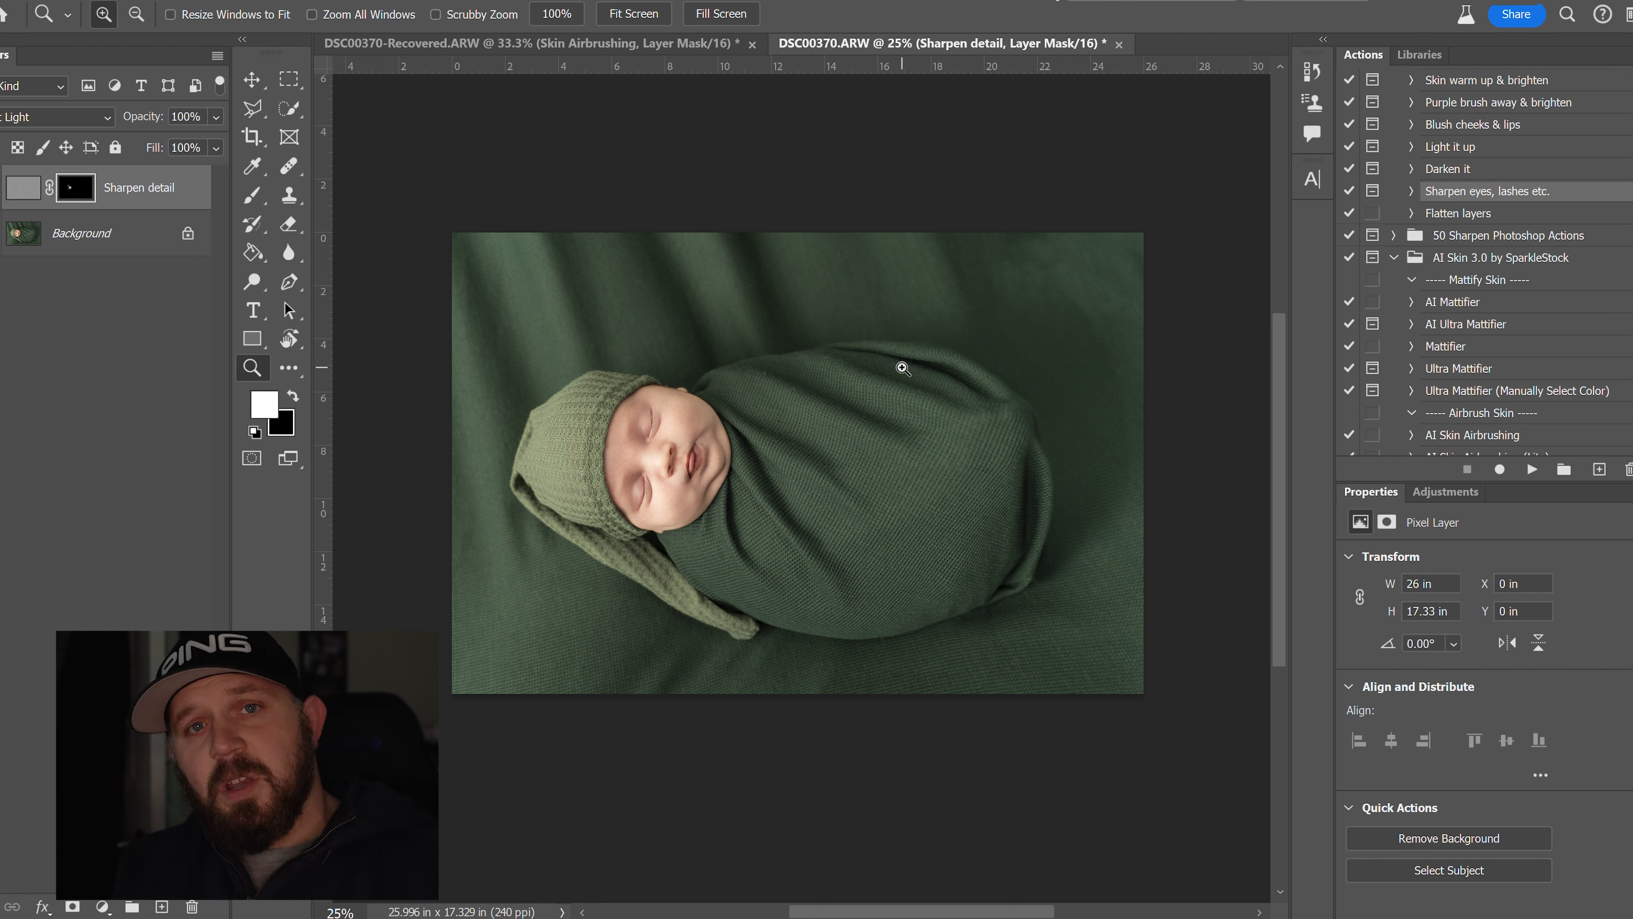
Step: Merge the Sharpen detail layer down into the background
key("c")
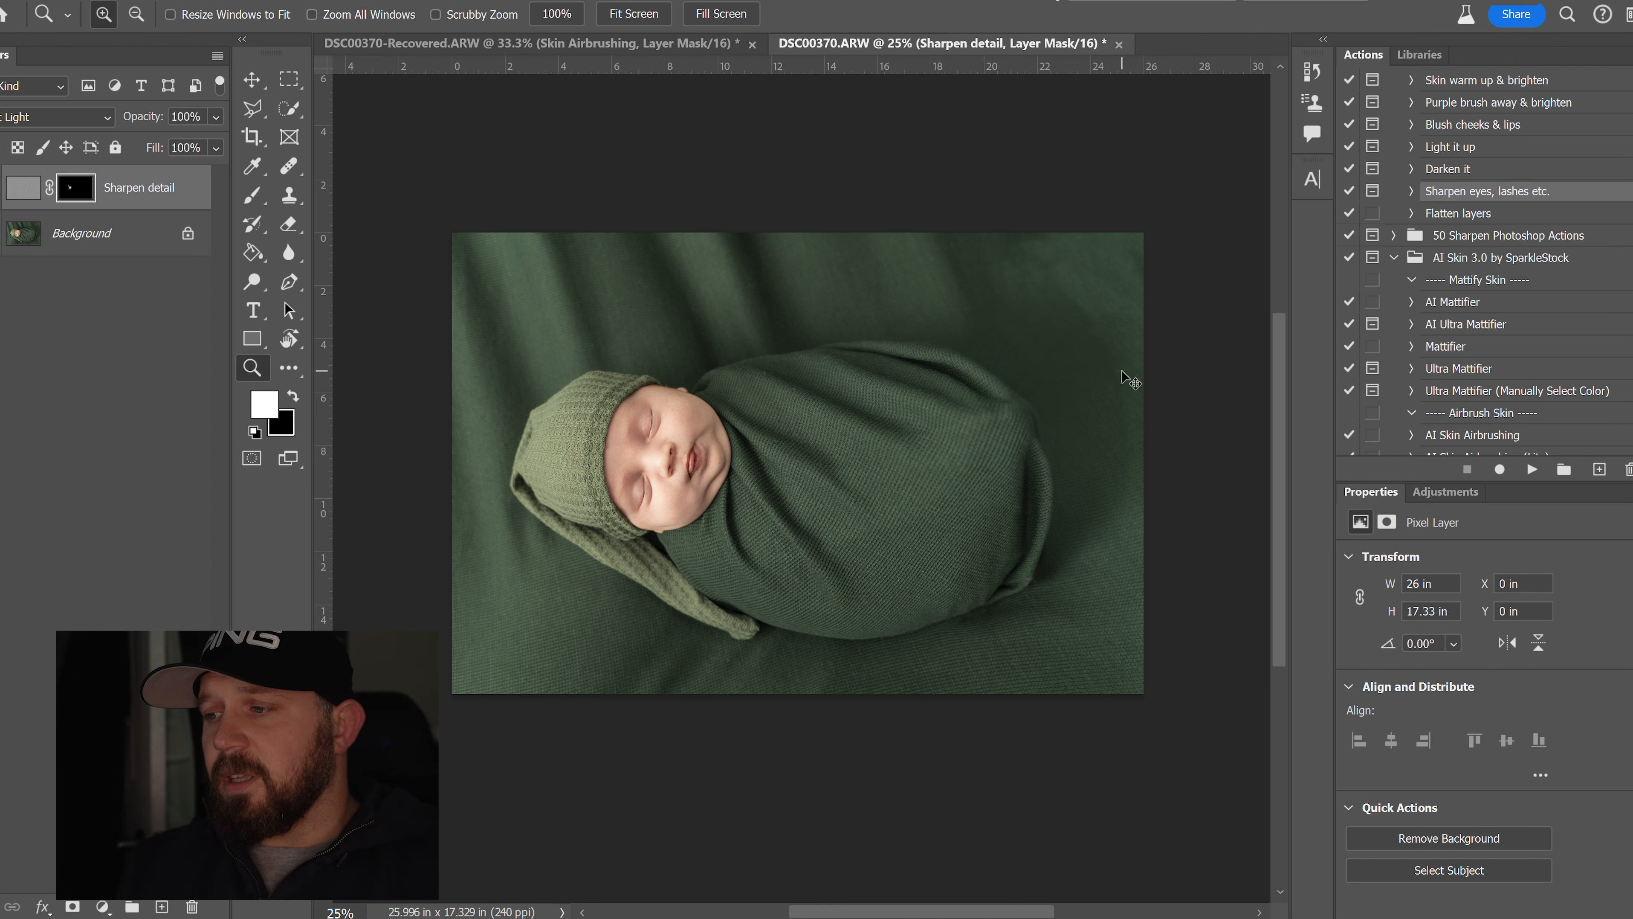
key("ctrl+e")
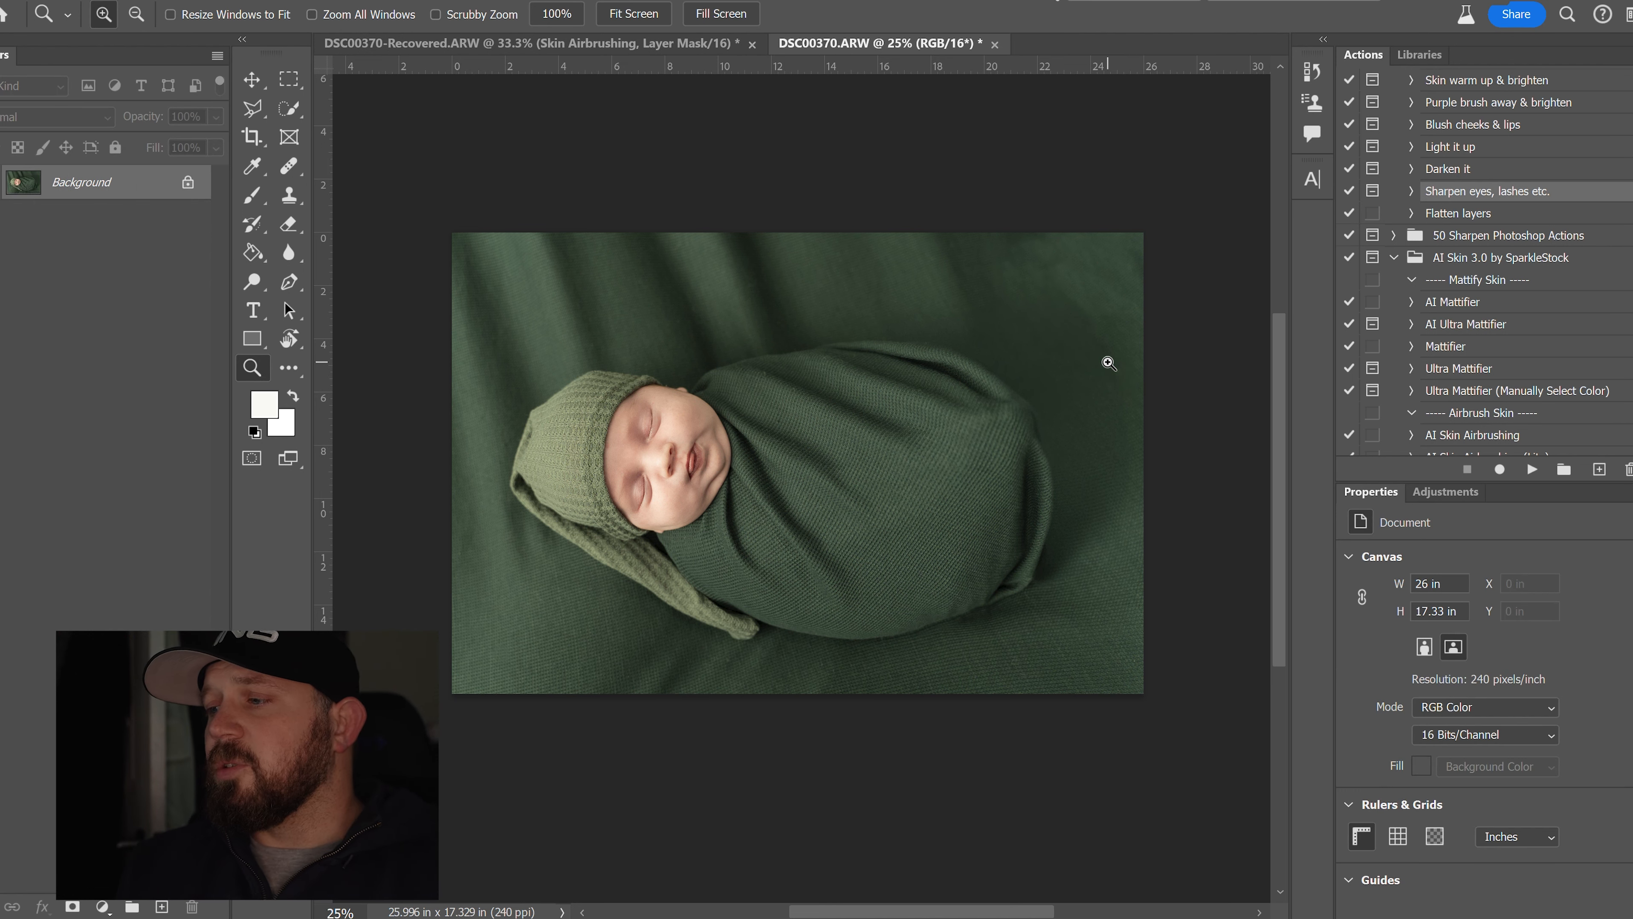
Step: Rotate the photo clockwise and crop it at the original ratio to about 22.7 × 15.1 in with Generative Expand, merging the generated layer down
key("c")
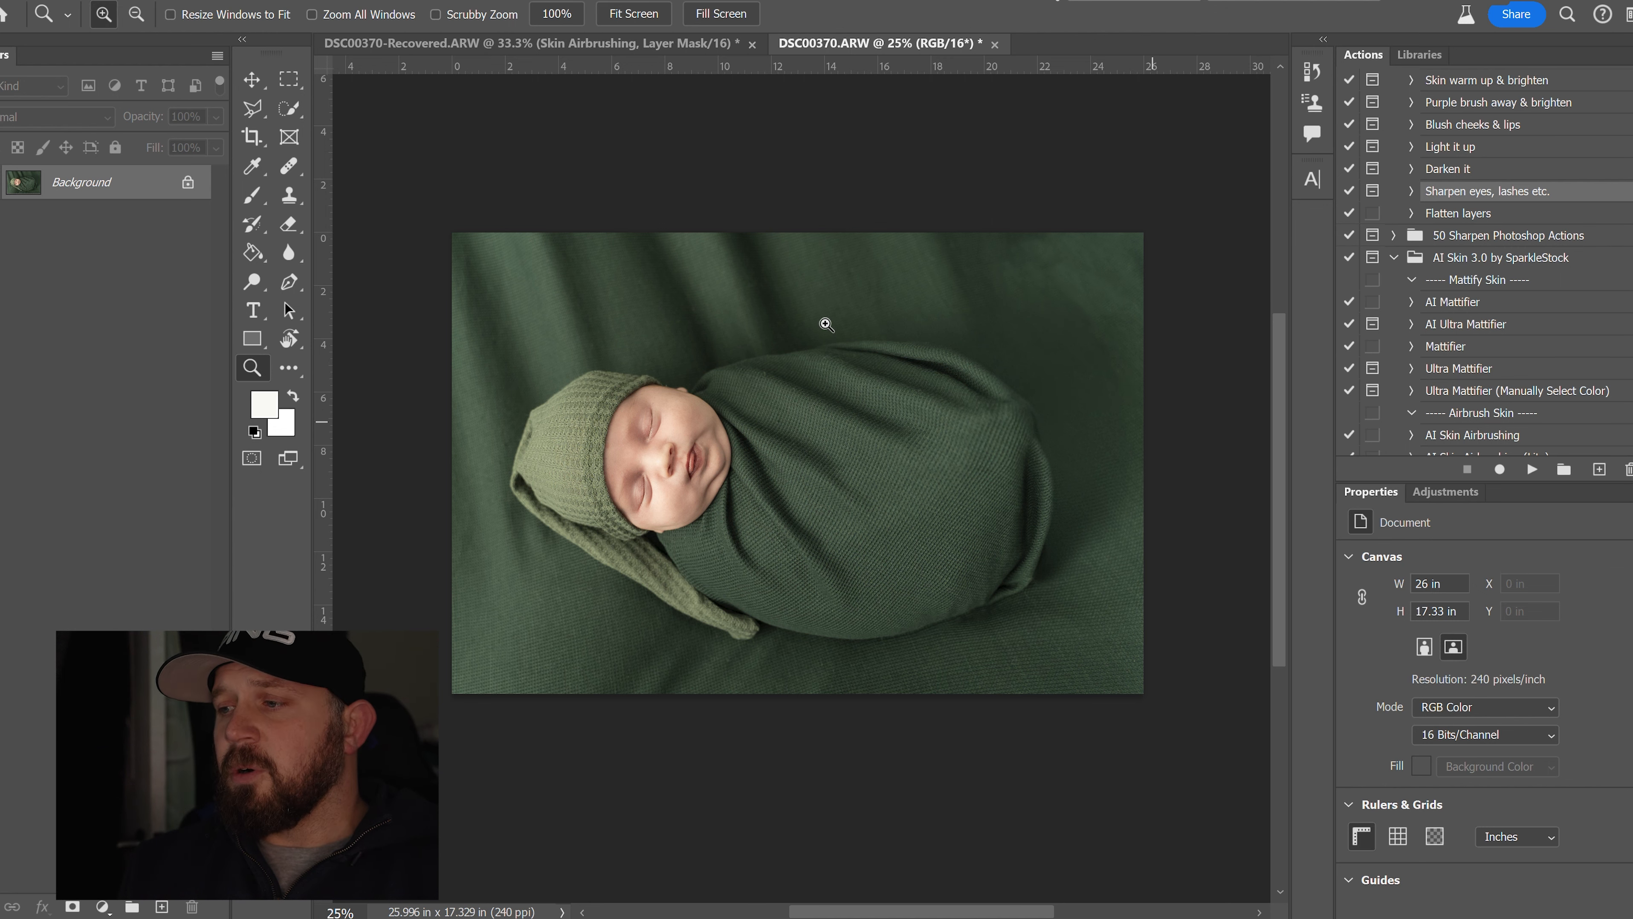
key("c")
key("c")
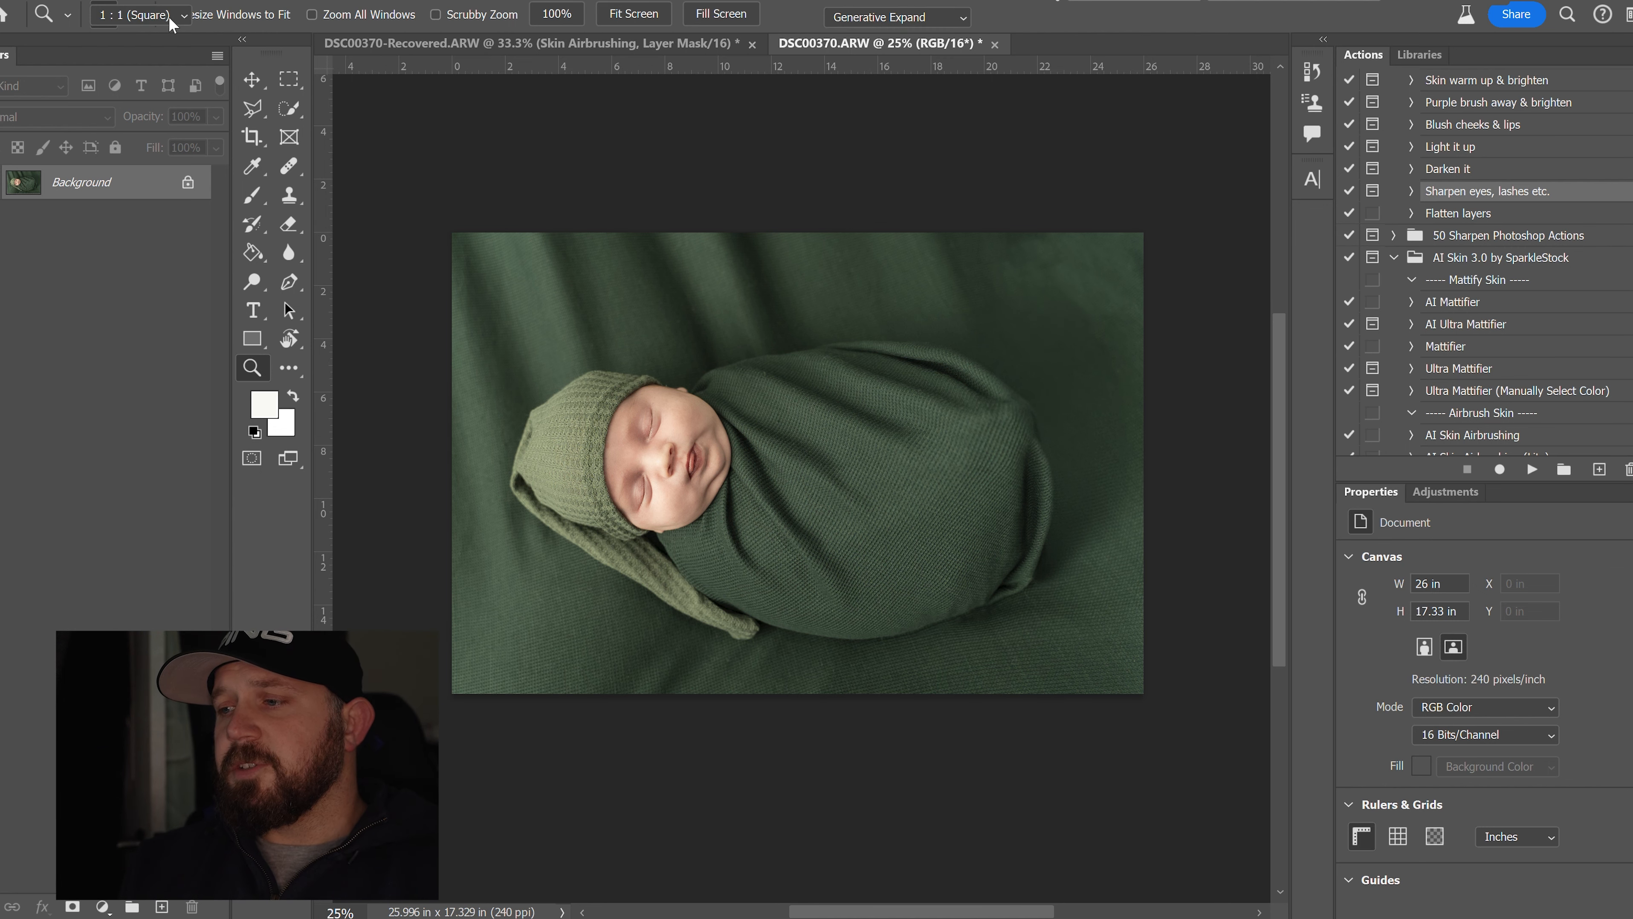
key("c")
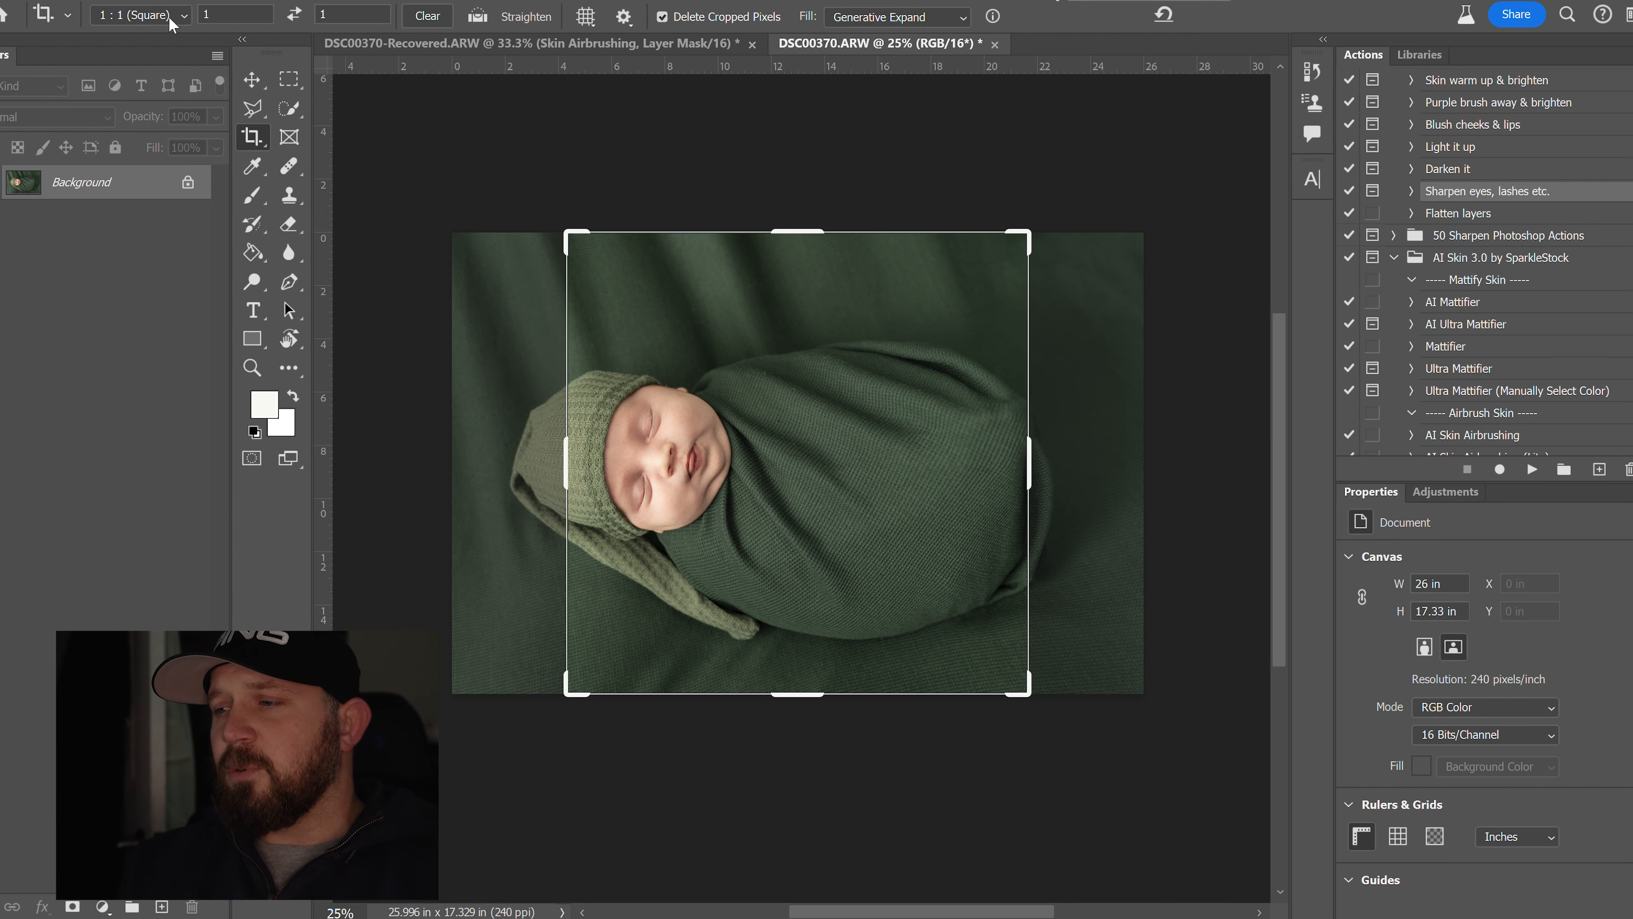
left_click(171, 19)
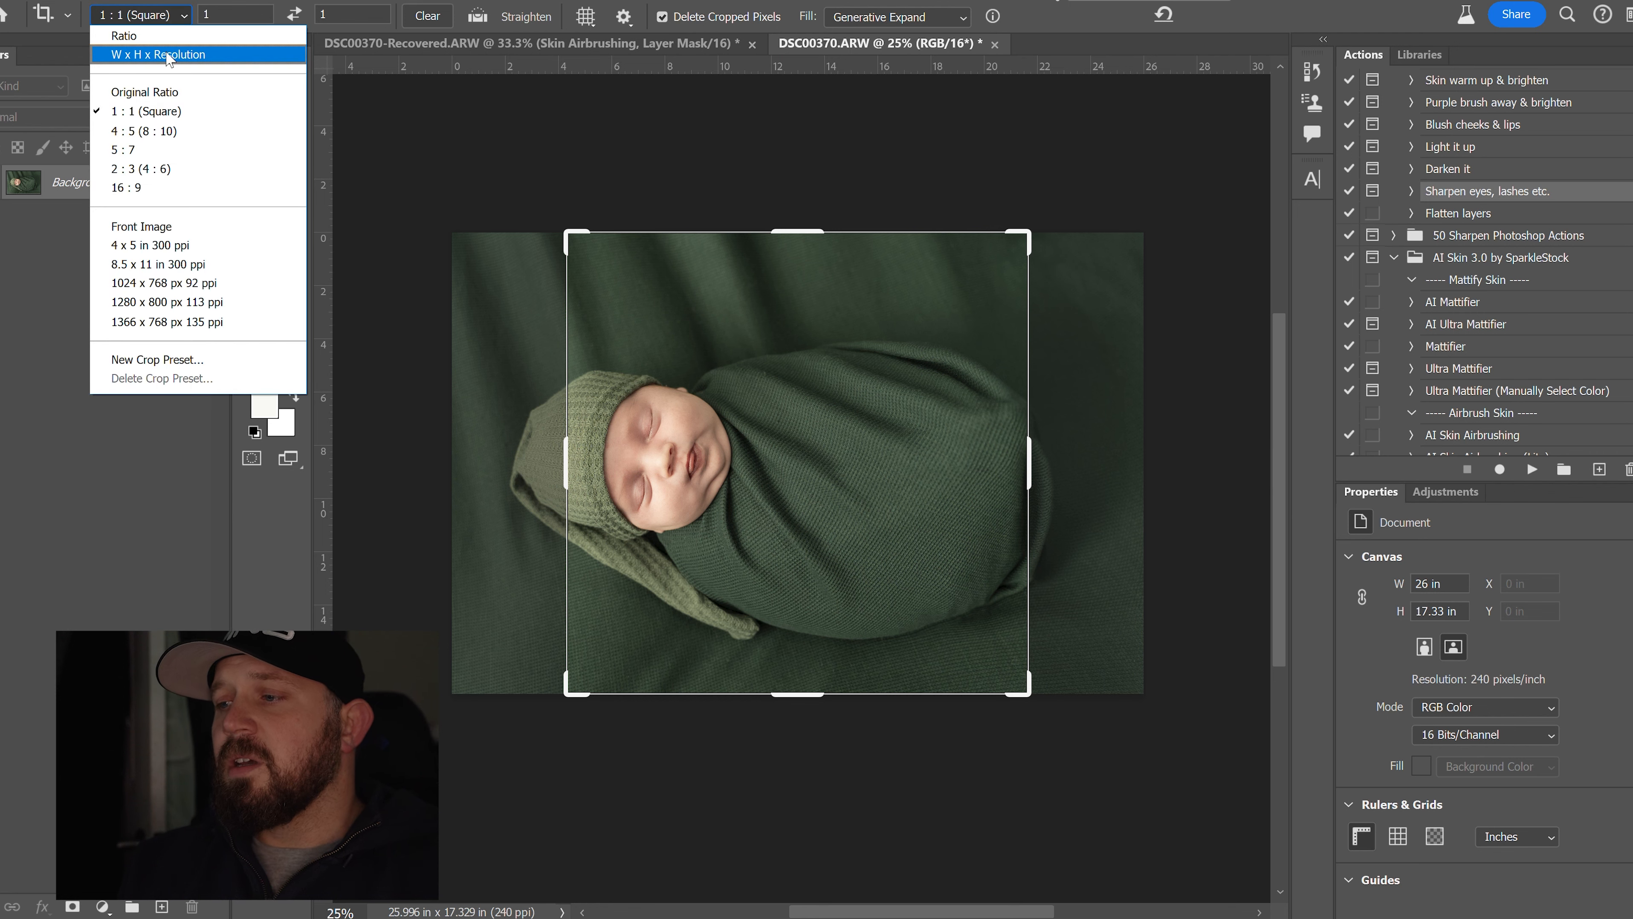
left_click(145, 92)
left_click_drag(1157, 444, 1155, 560)
left_click_drag(956, 520, 978, 495)
left_click_drag(783, 223, 782, 239)
left_click_drag(821, 334, 800, 292)
left_click_drag(1113, 237, 1108, 257)
left_click_drag(885, 436, 883, 437)
left_click_drag(496, 662, 493, 666)
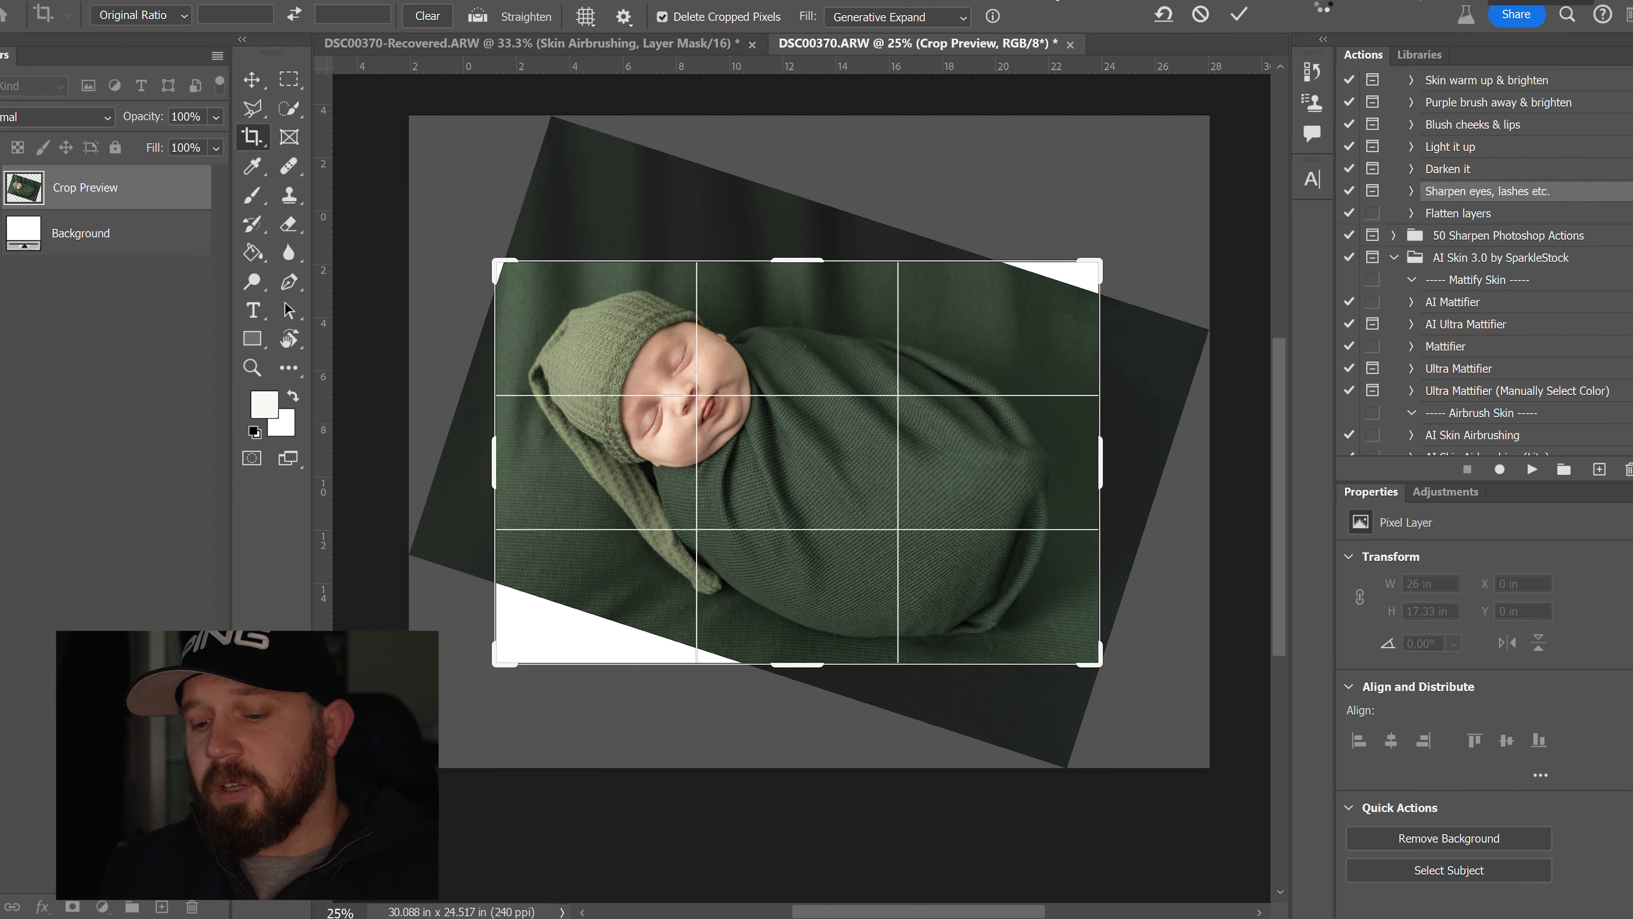
key("Return")
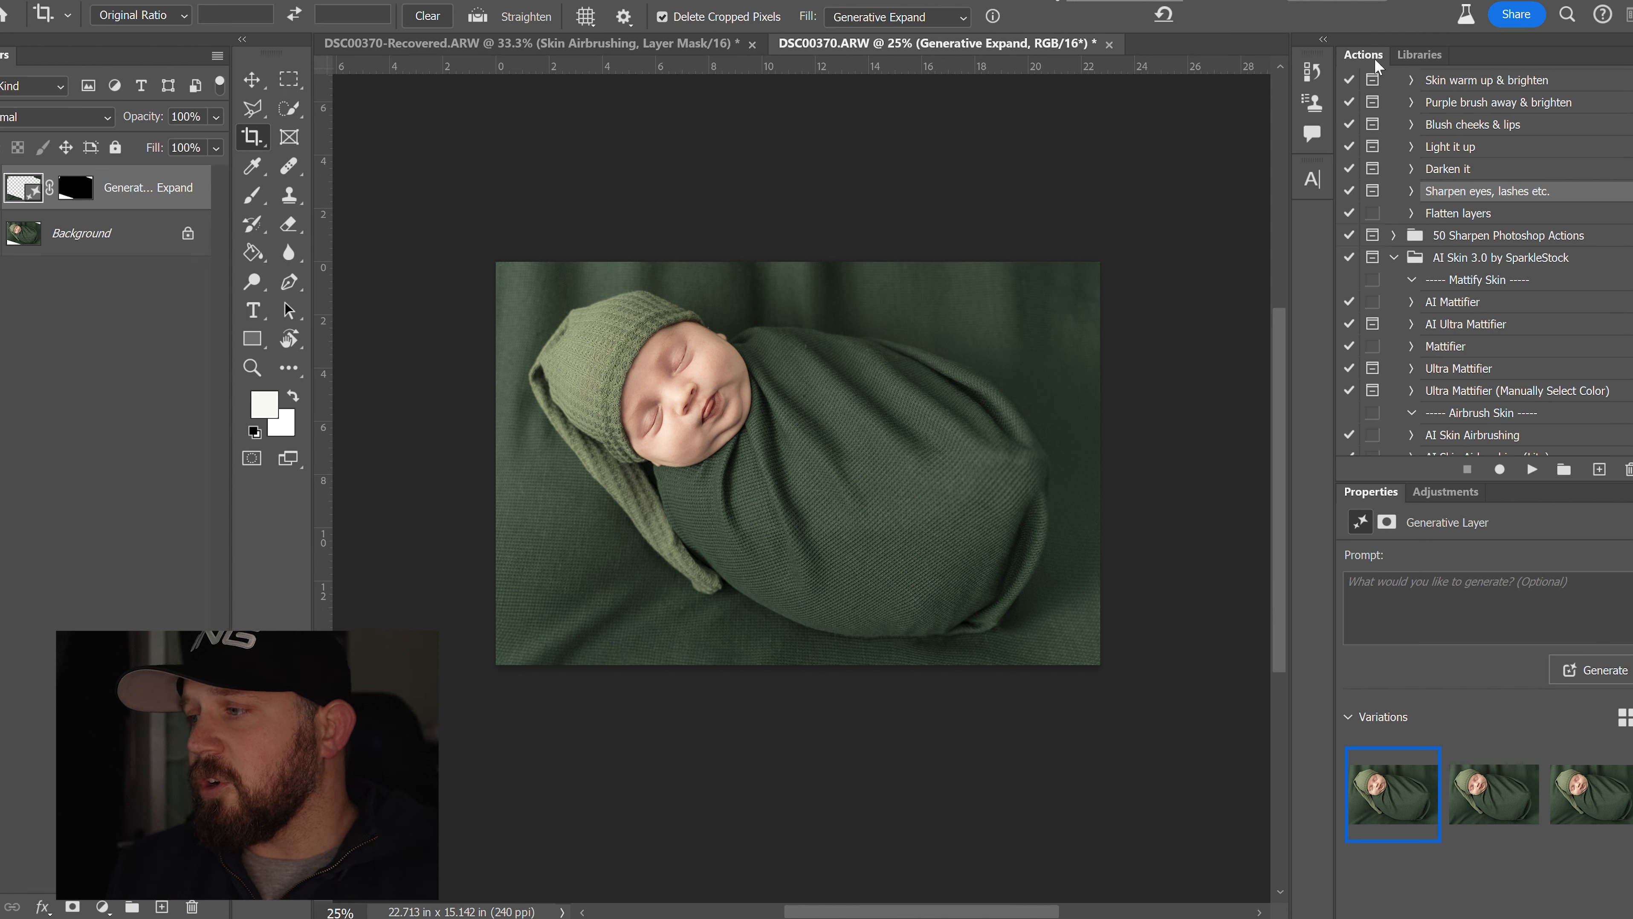
key("ctrl+e")
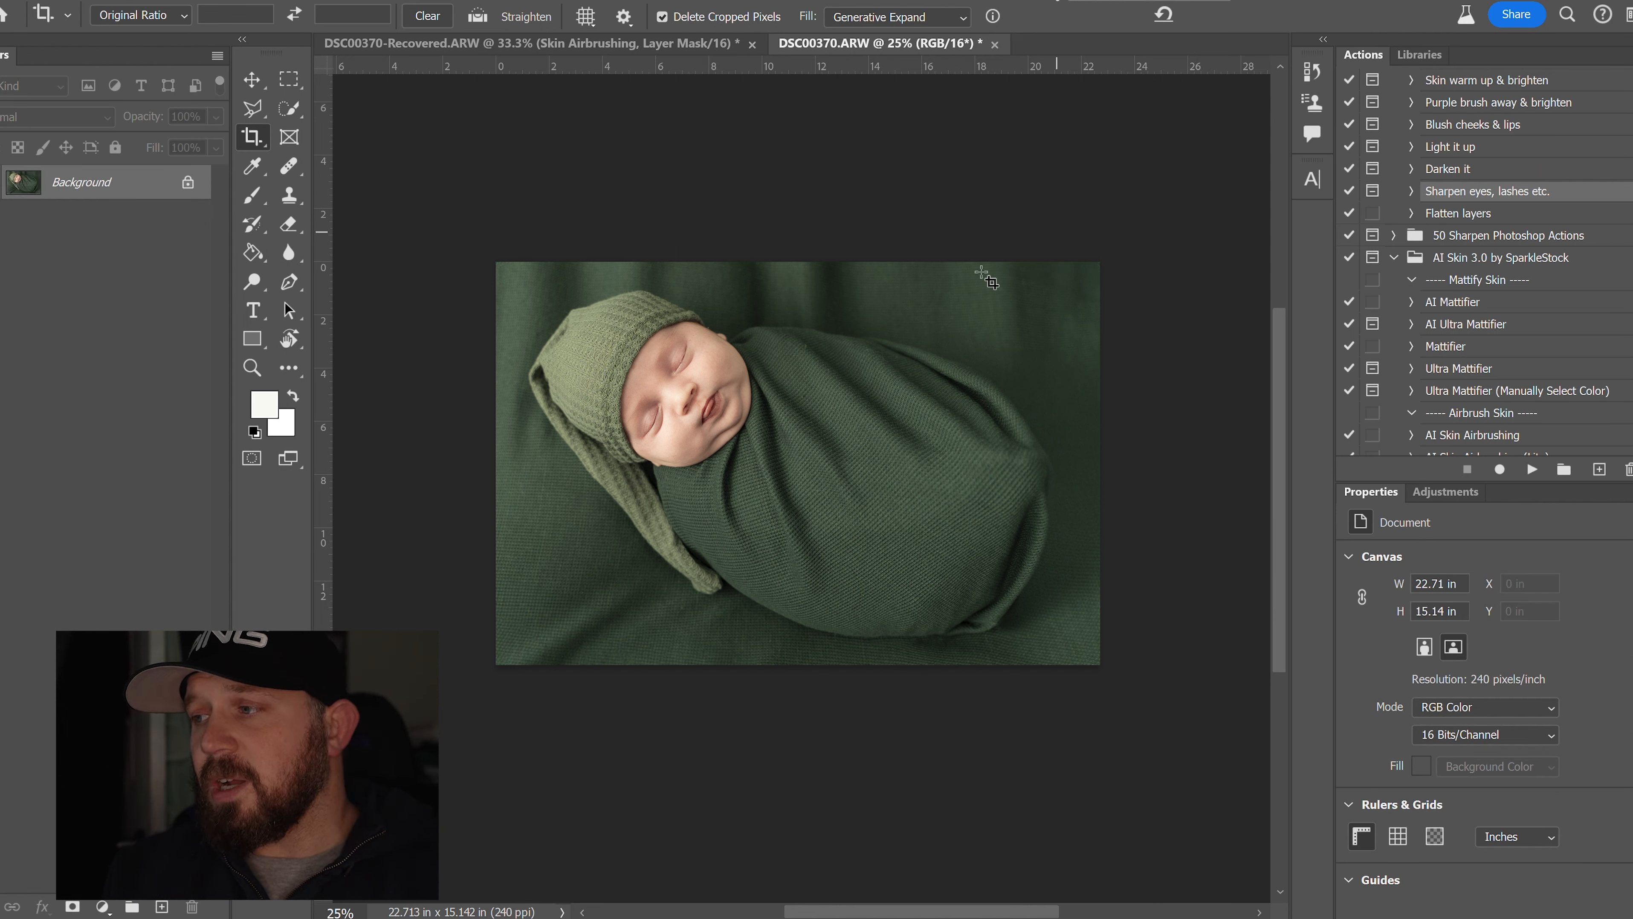
Step: Select the swaddled baby and save the selection as a new channel named Subject
key("v")
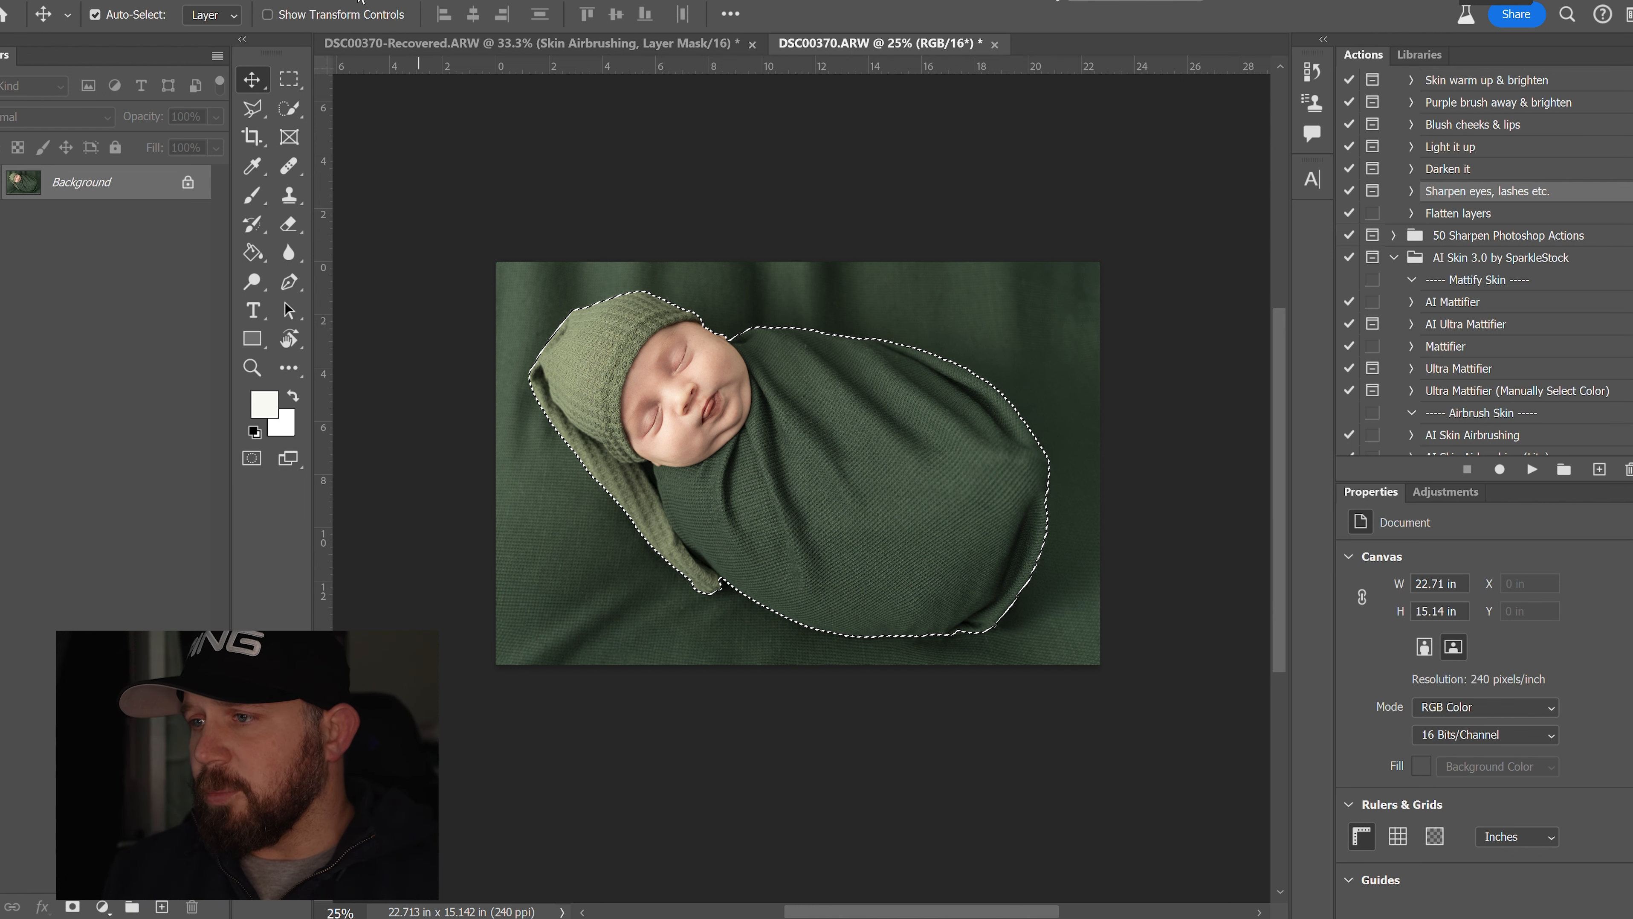
left_click(225, 1)
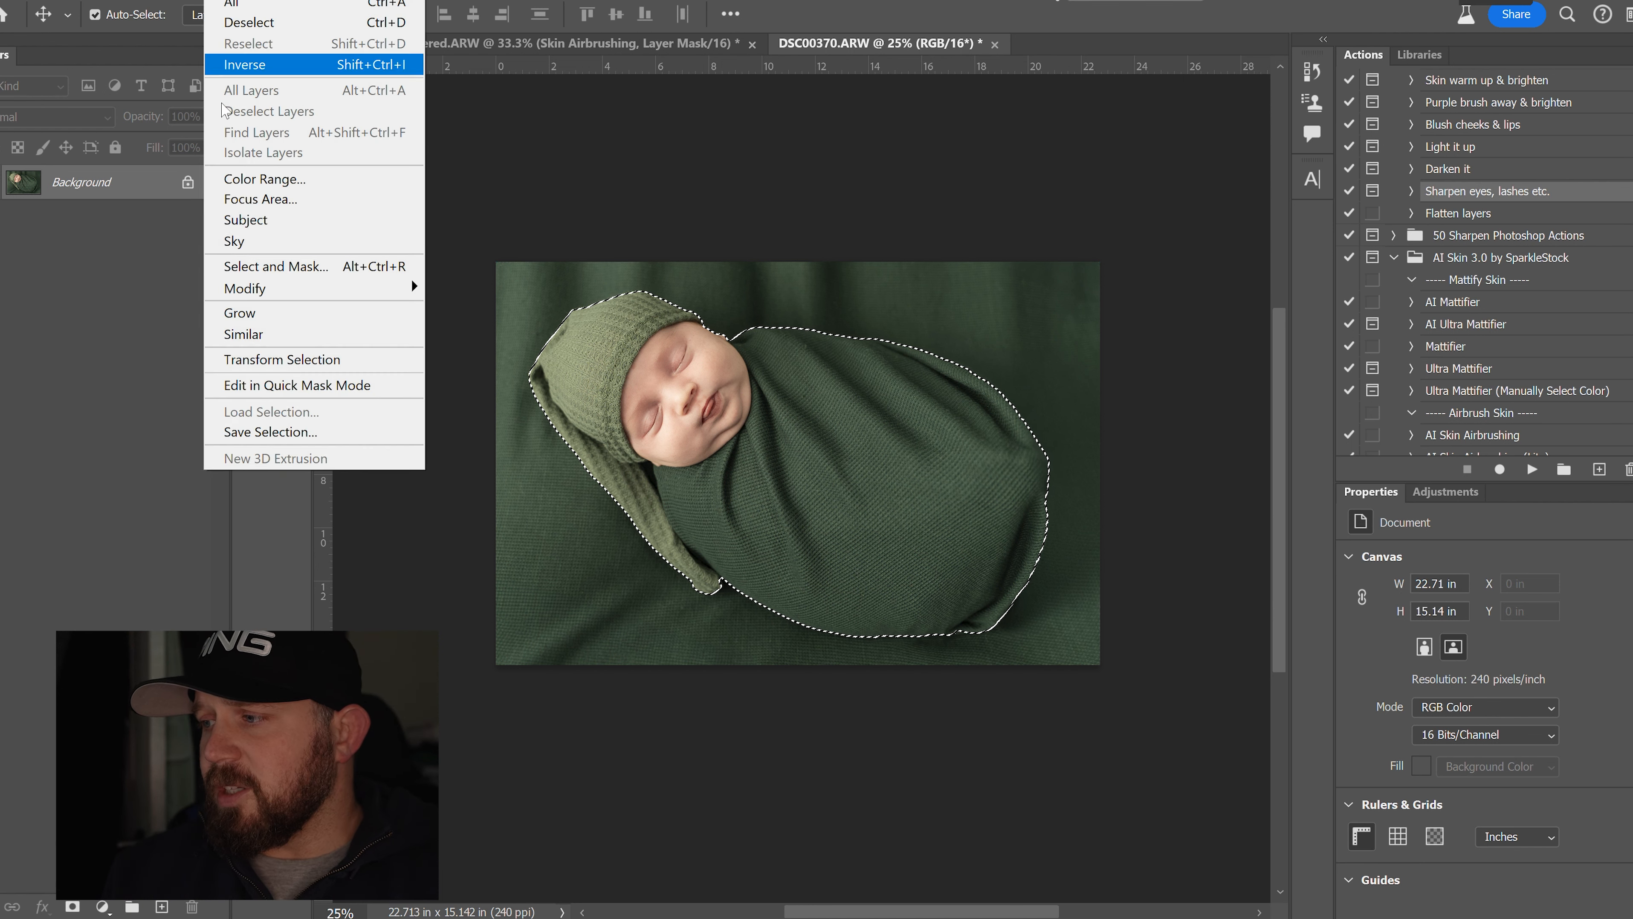
left_click(228, 431)
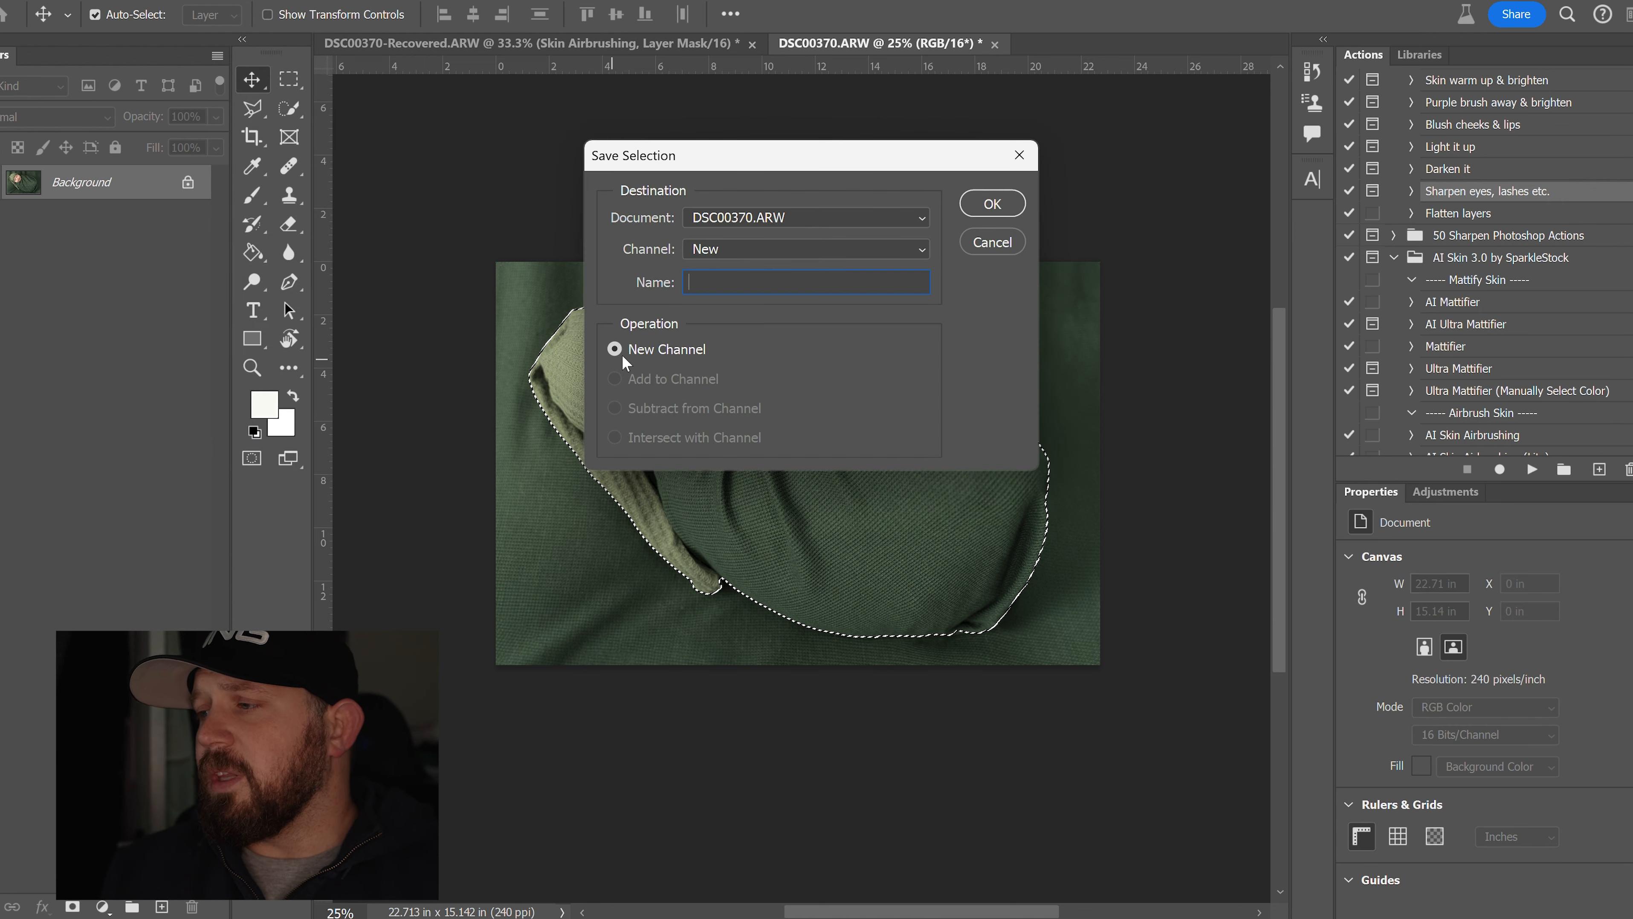
type("Subjec")
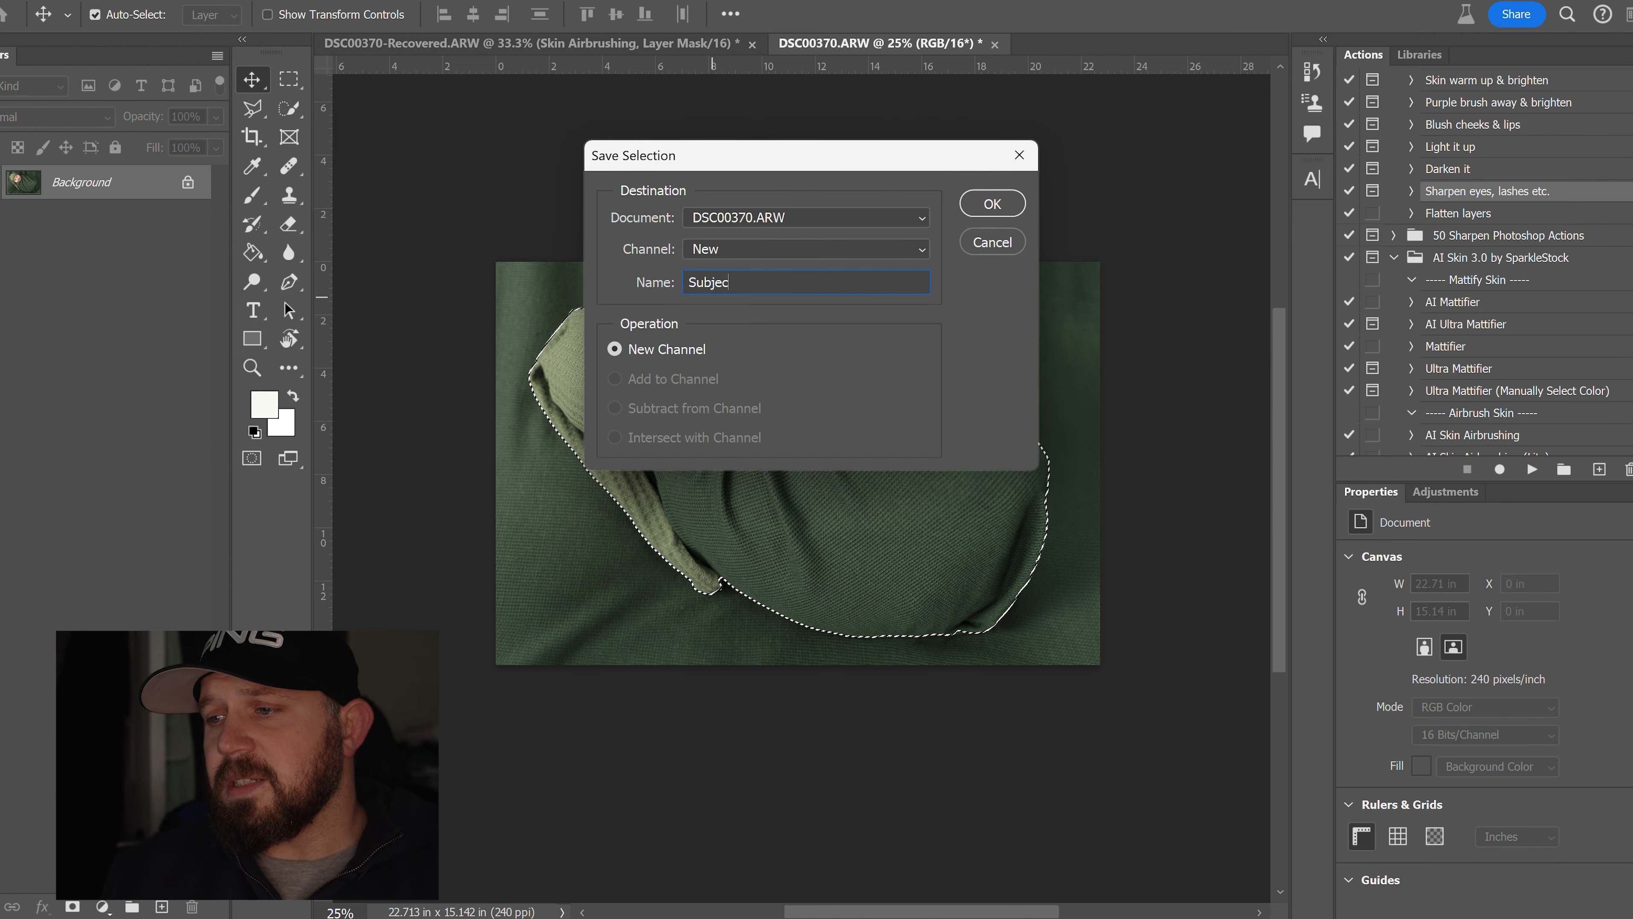
type("t")
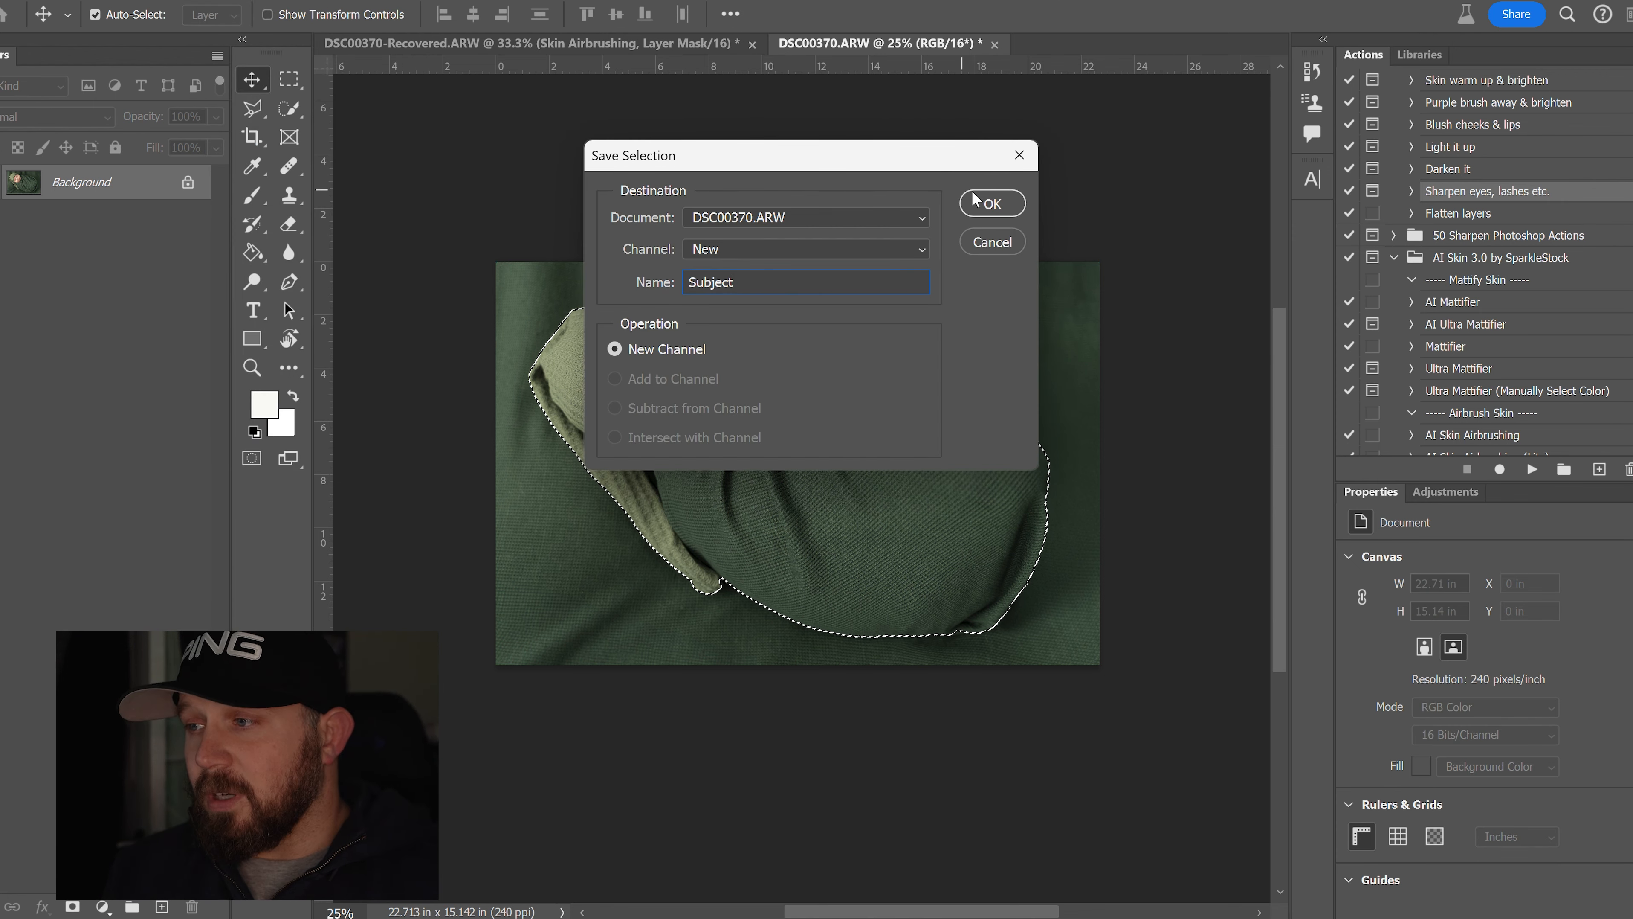
left_click(982, 203)
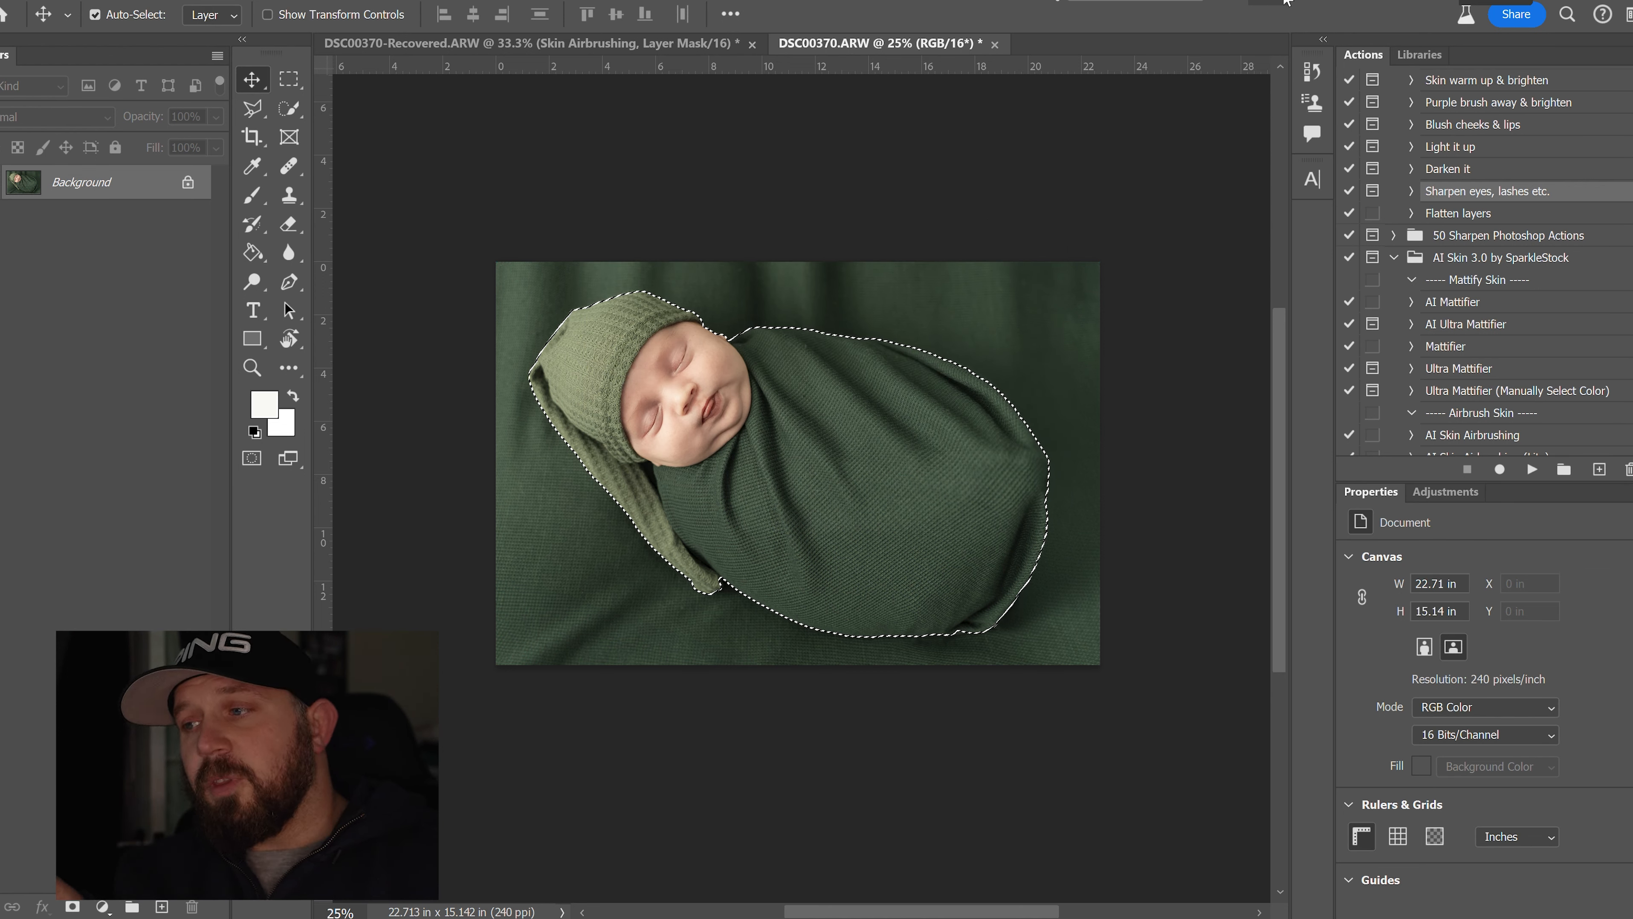
Step: Invert the selection to the backdrop and run the Smoothing I "play me" action through its stop to build the masked Smoothing layer
key("ctrl+shift+i")
scroll(1498, 206, "up", 6)
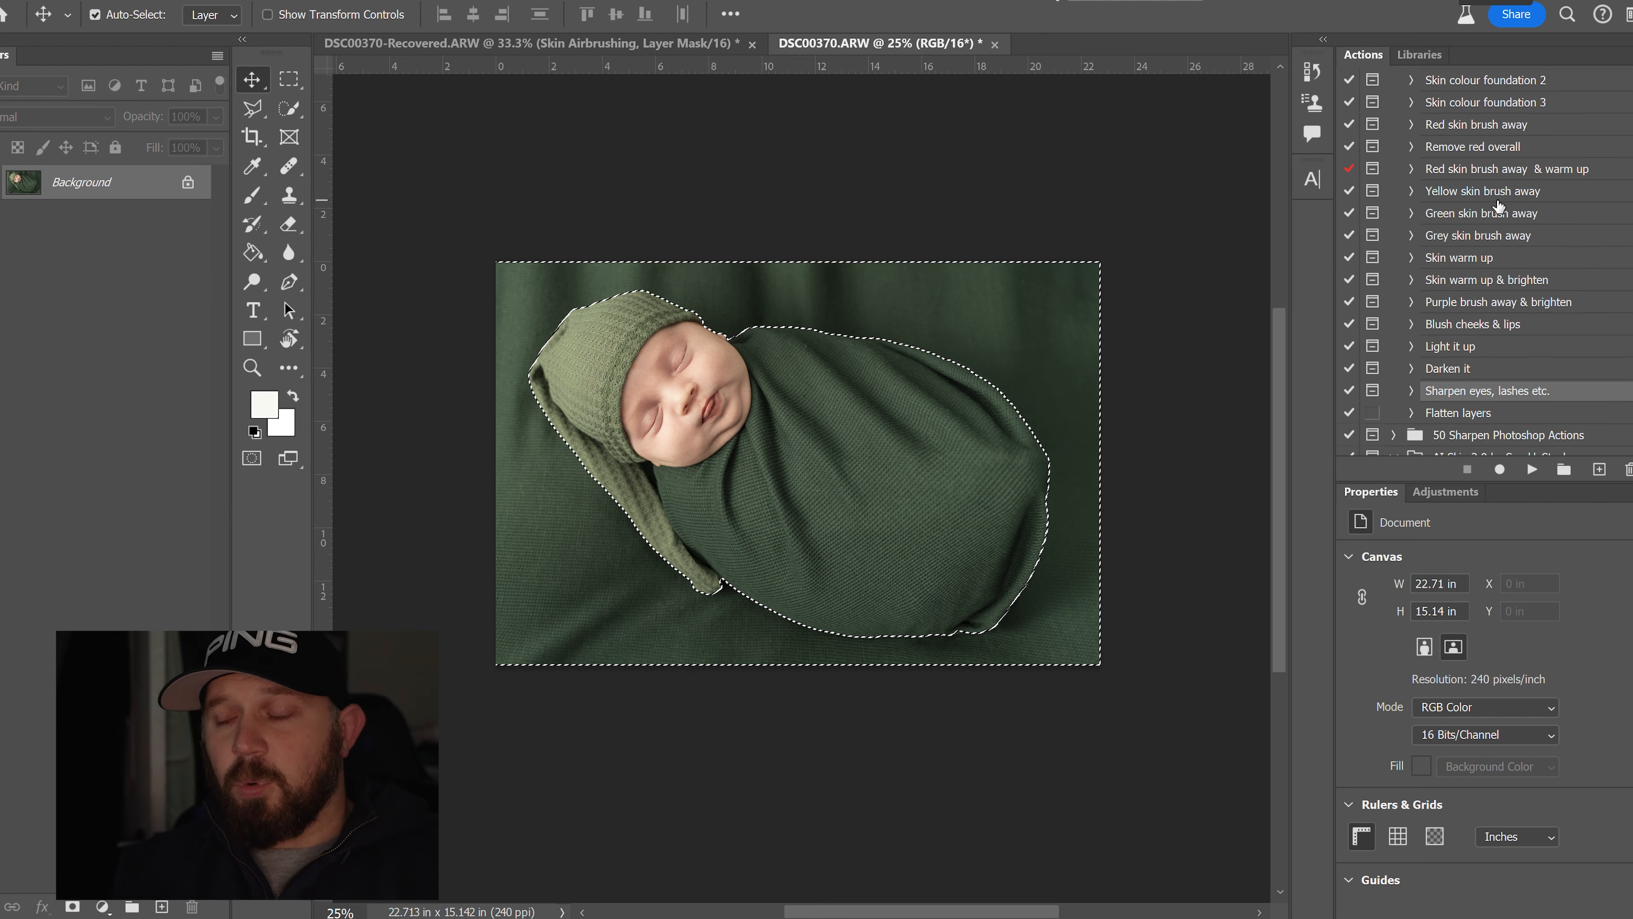
left_click(1463, 102)
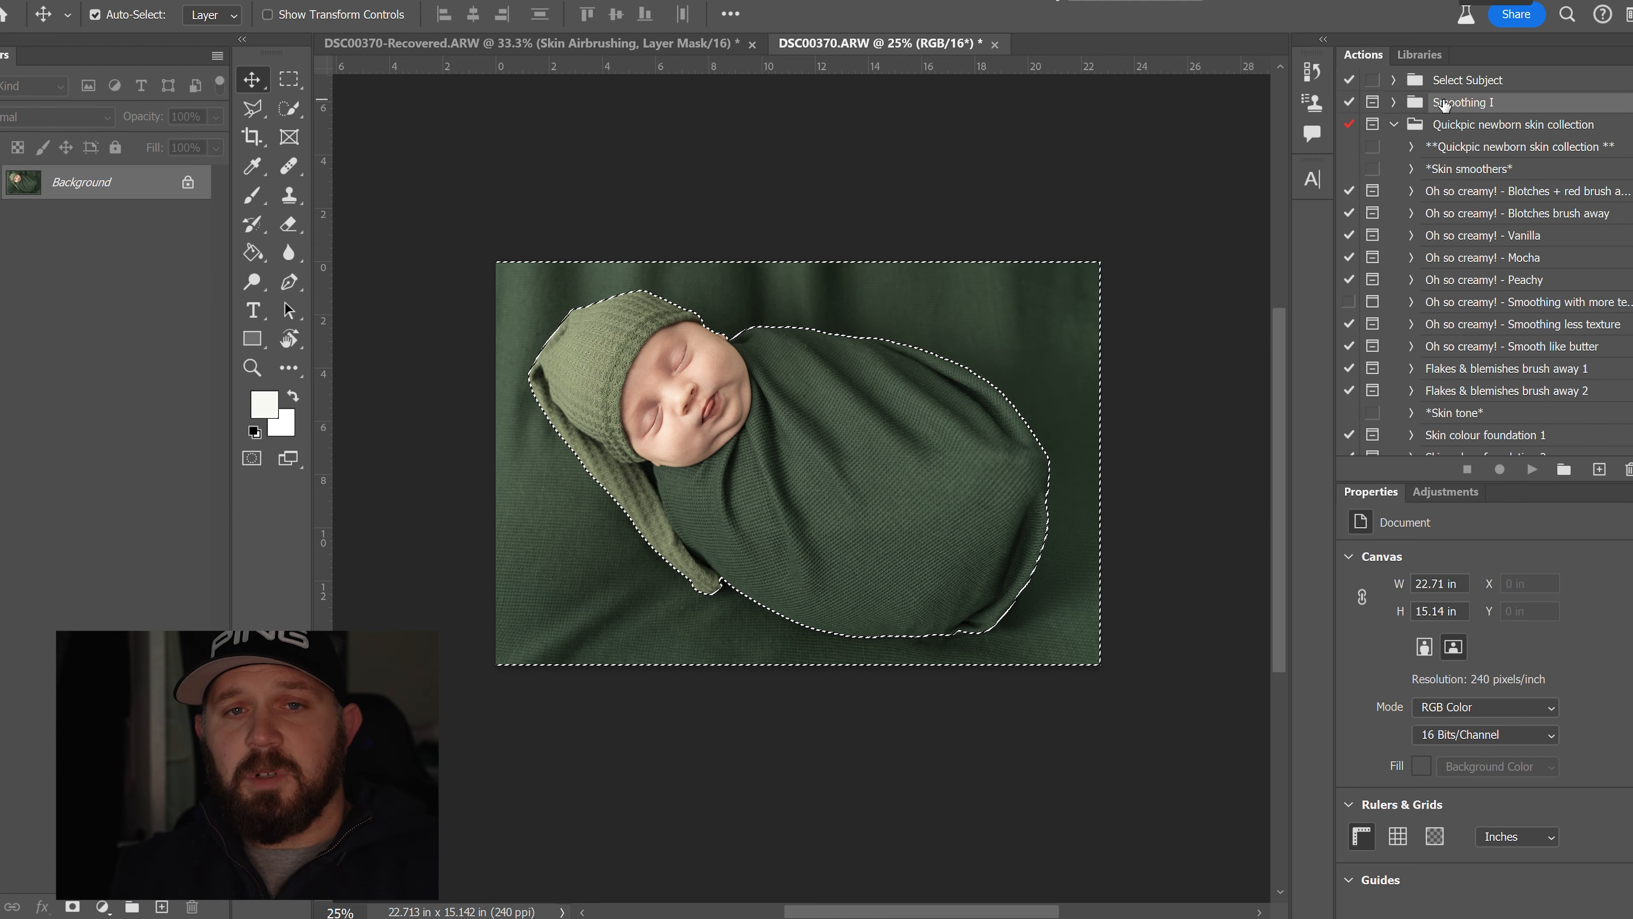
left_click(1394, 101)
left_click(1447, 124)
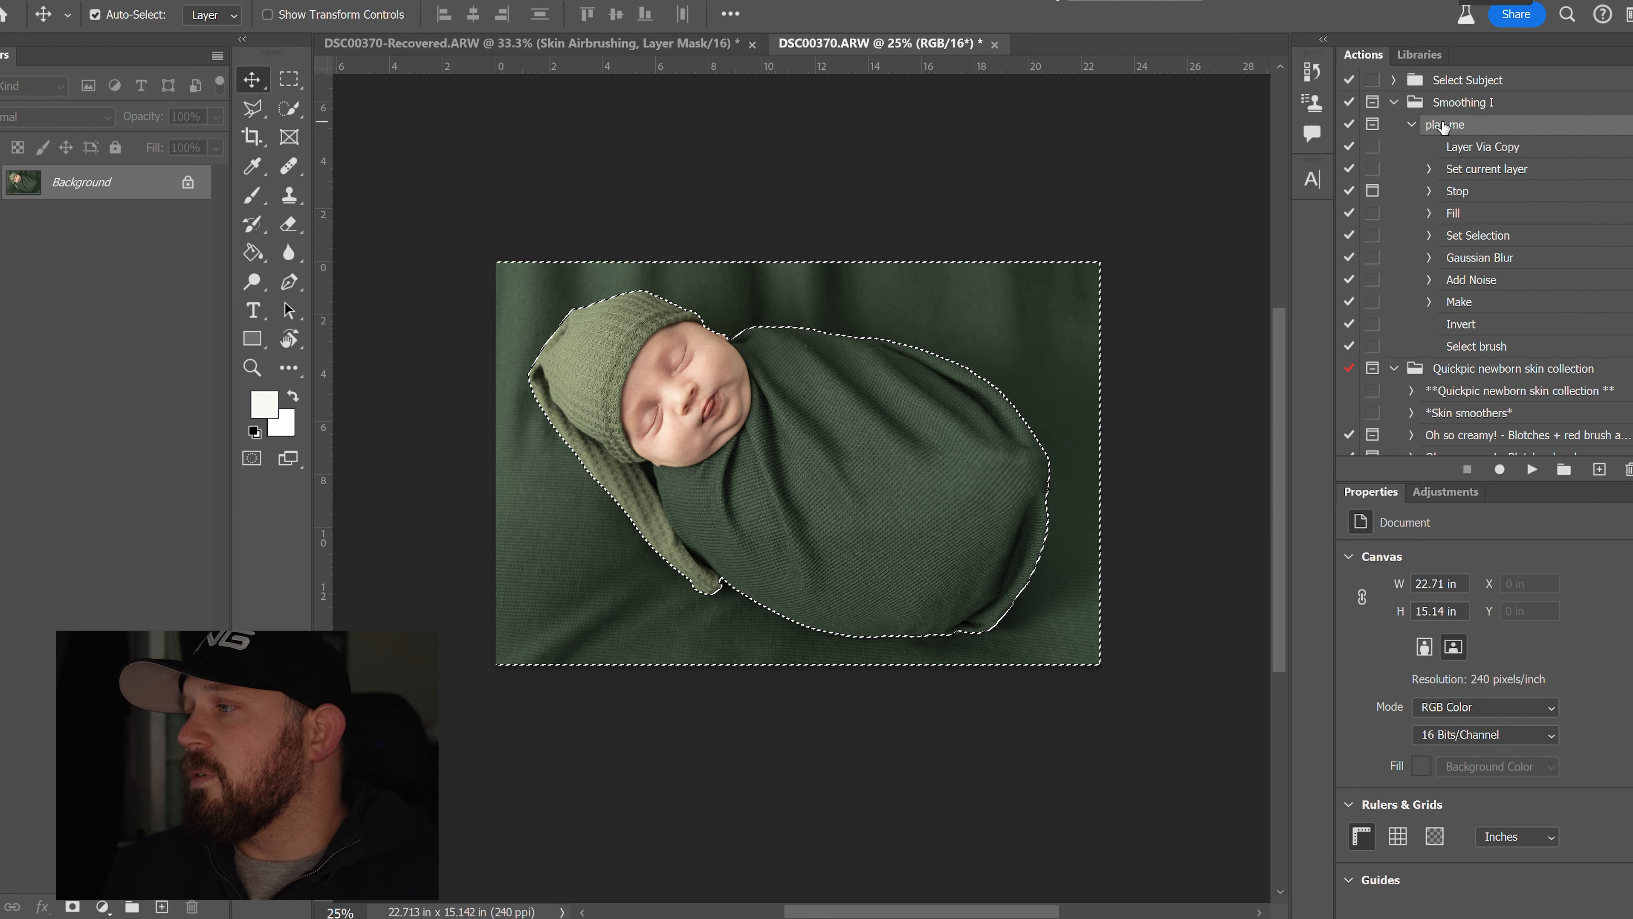
left_click(1533, 469)
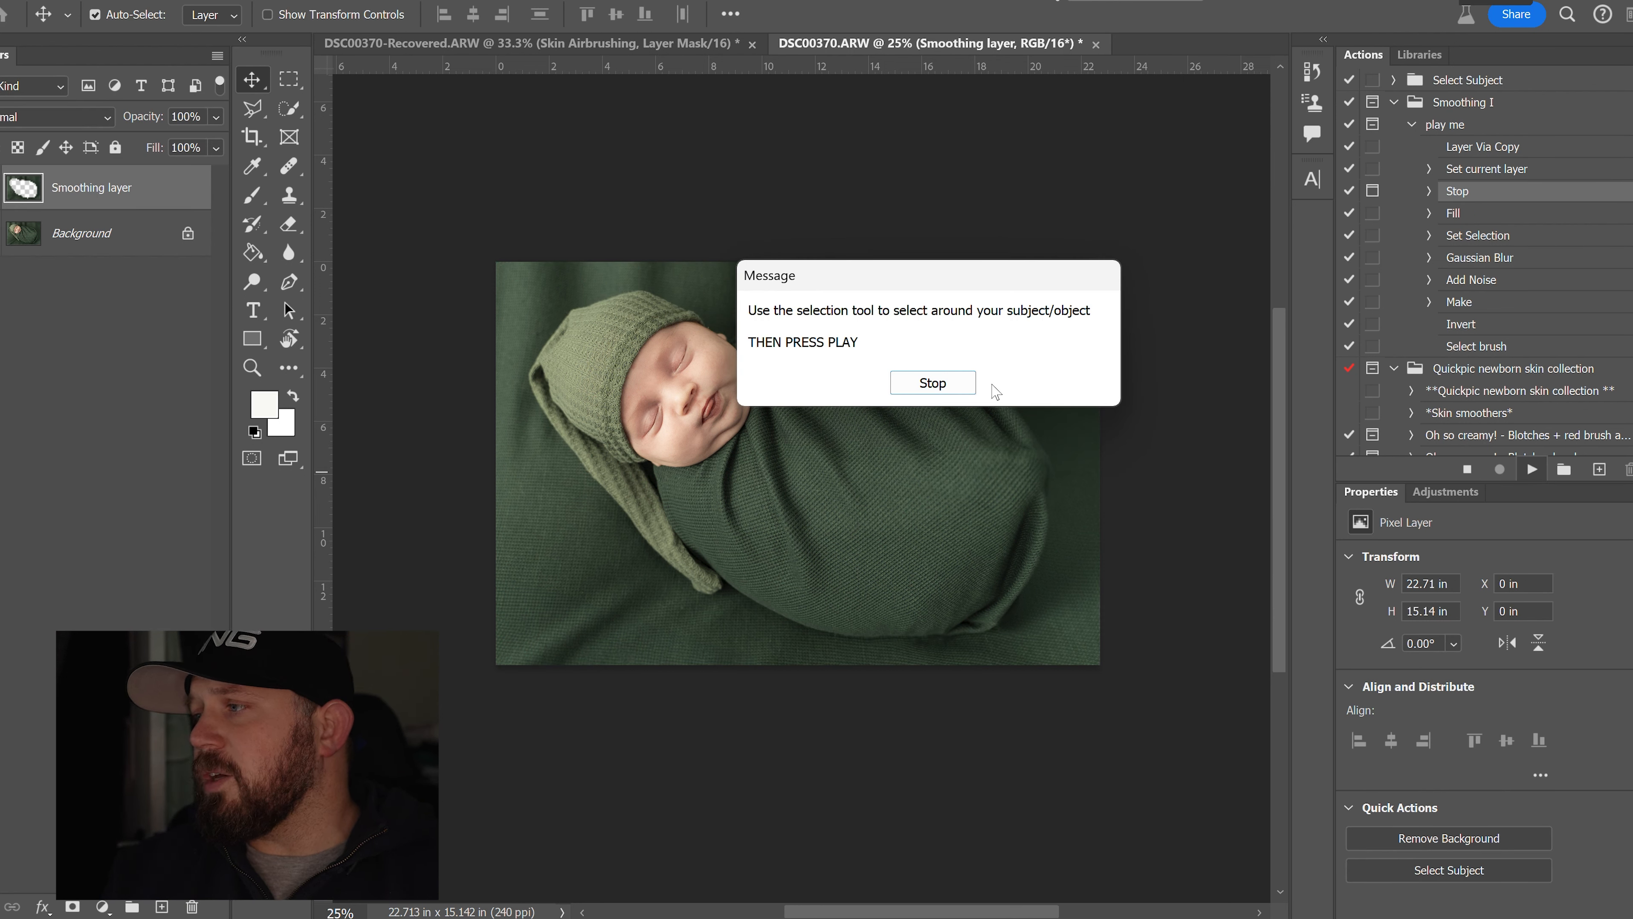
left_click(954, 383)
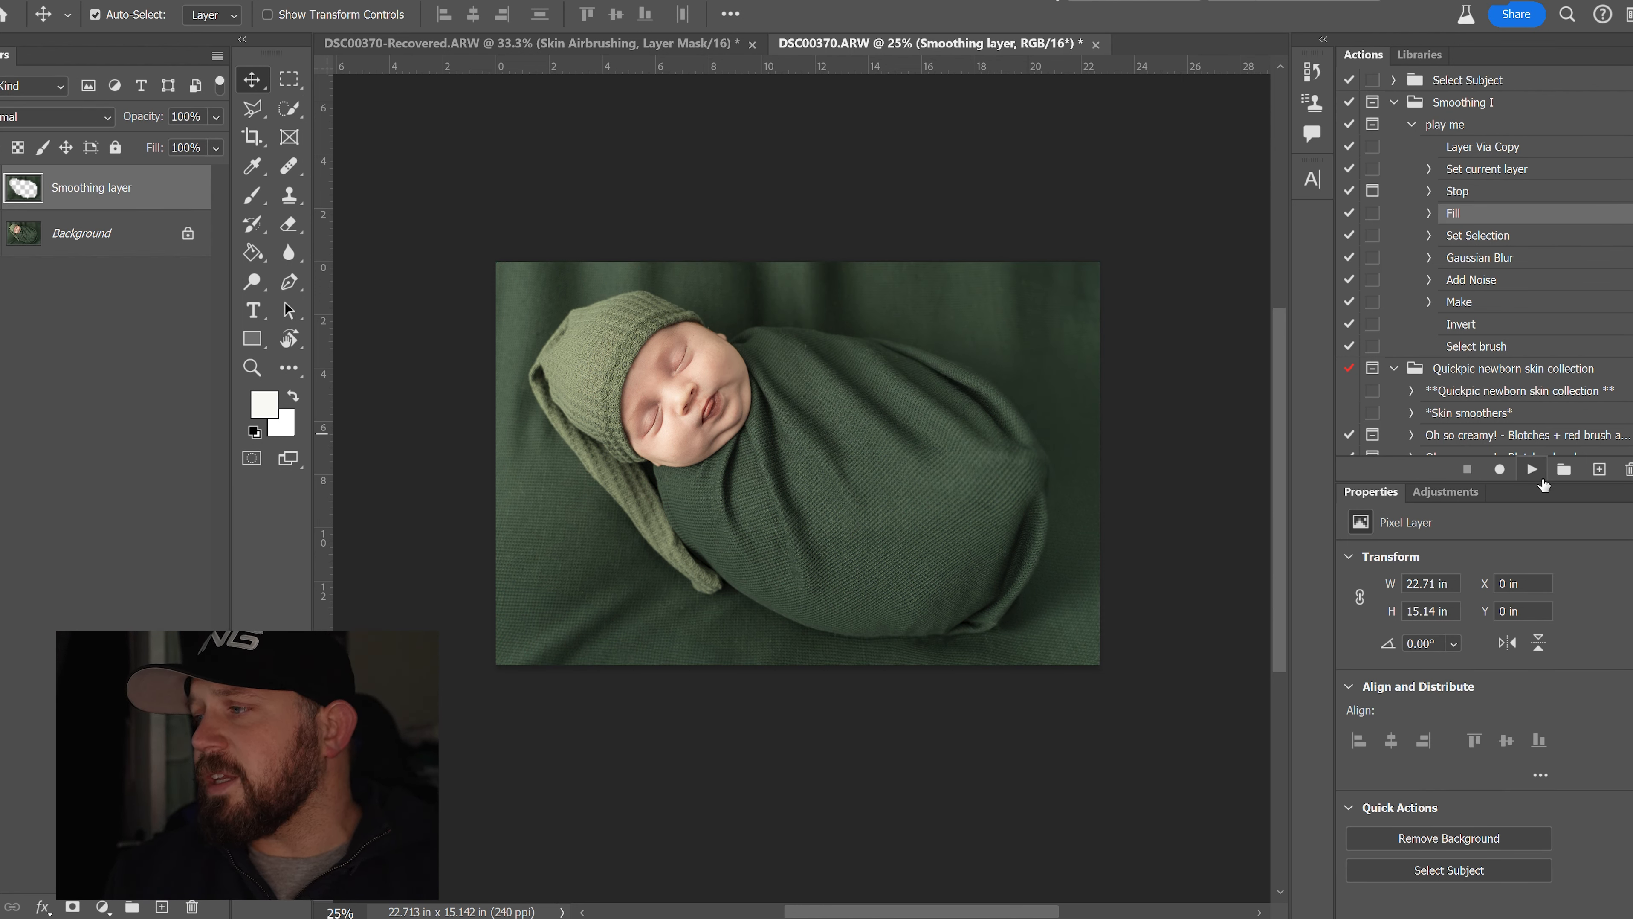
left_click(1537, 474)
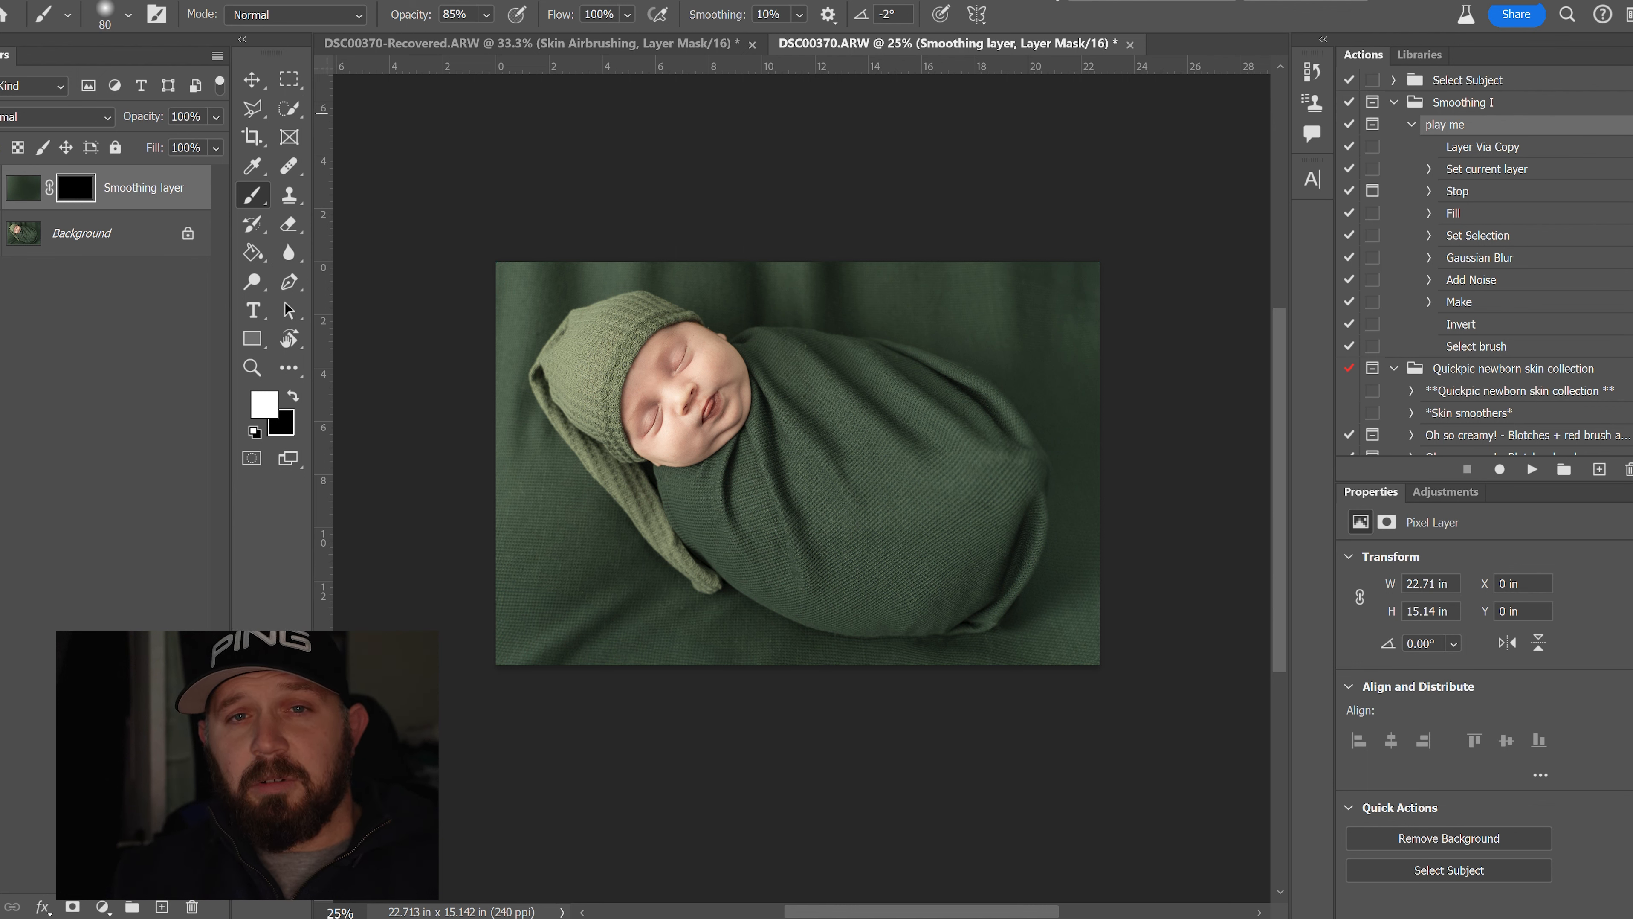
Step: Load the saved Subject selection and invert it so that only the backdrop is selected
left_click(221, 1)
left_click(287, 415)
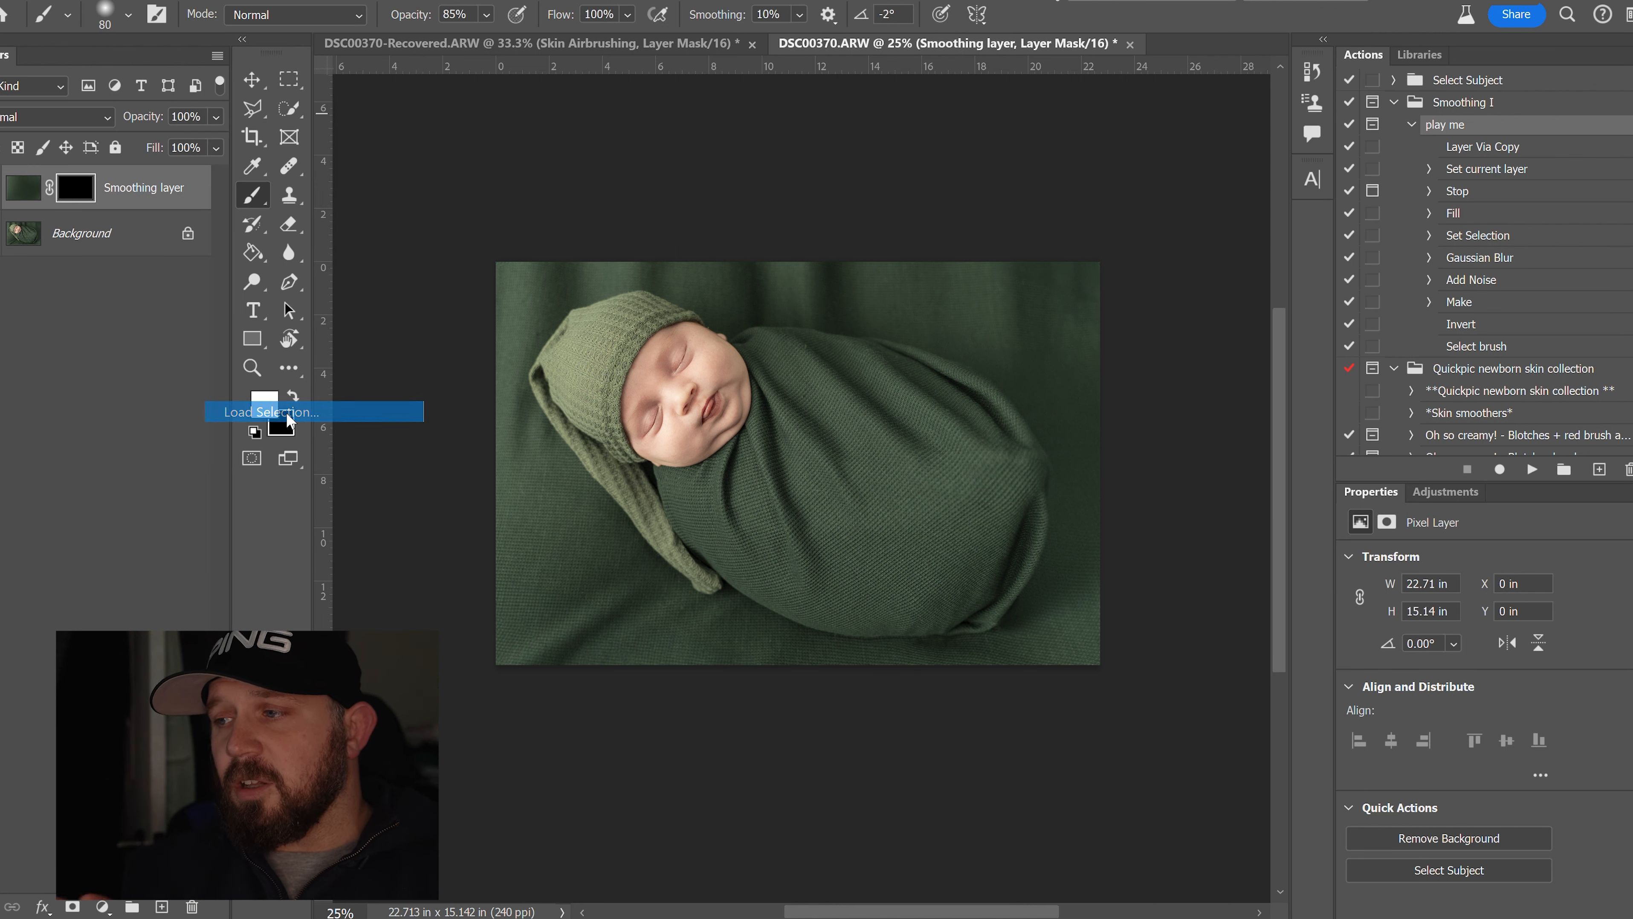
left_click(788, 263)
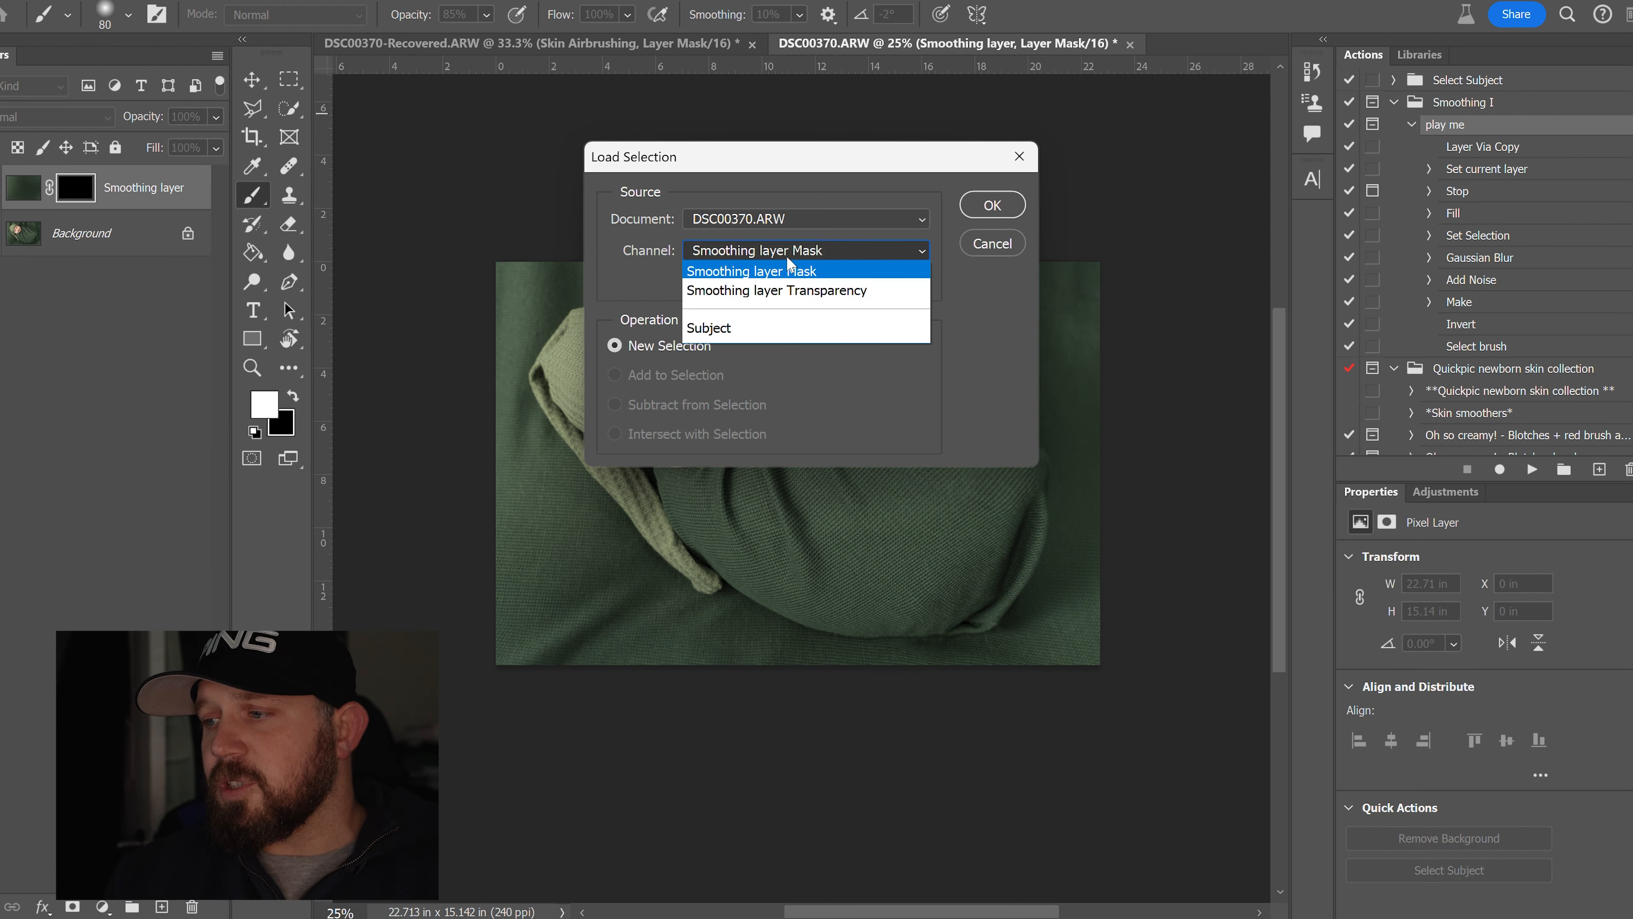
left_click(745, 329)
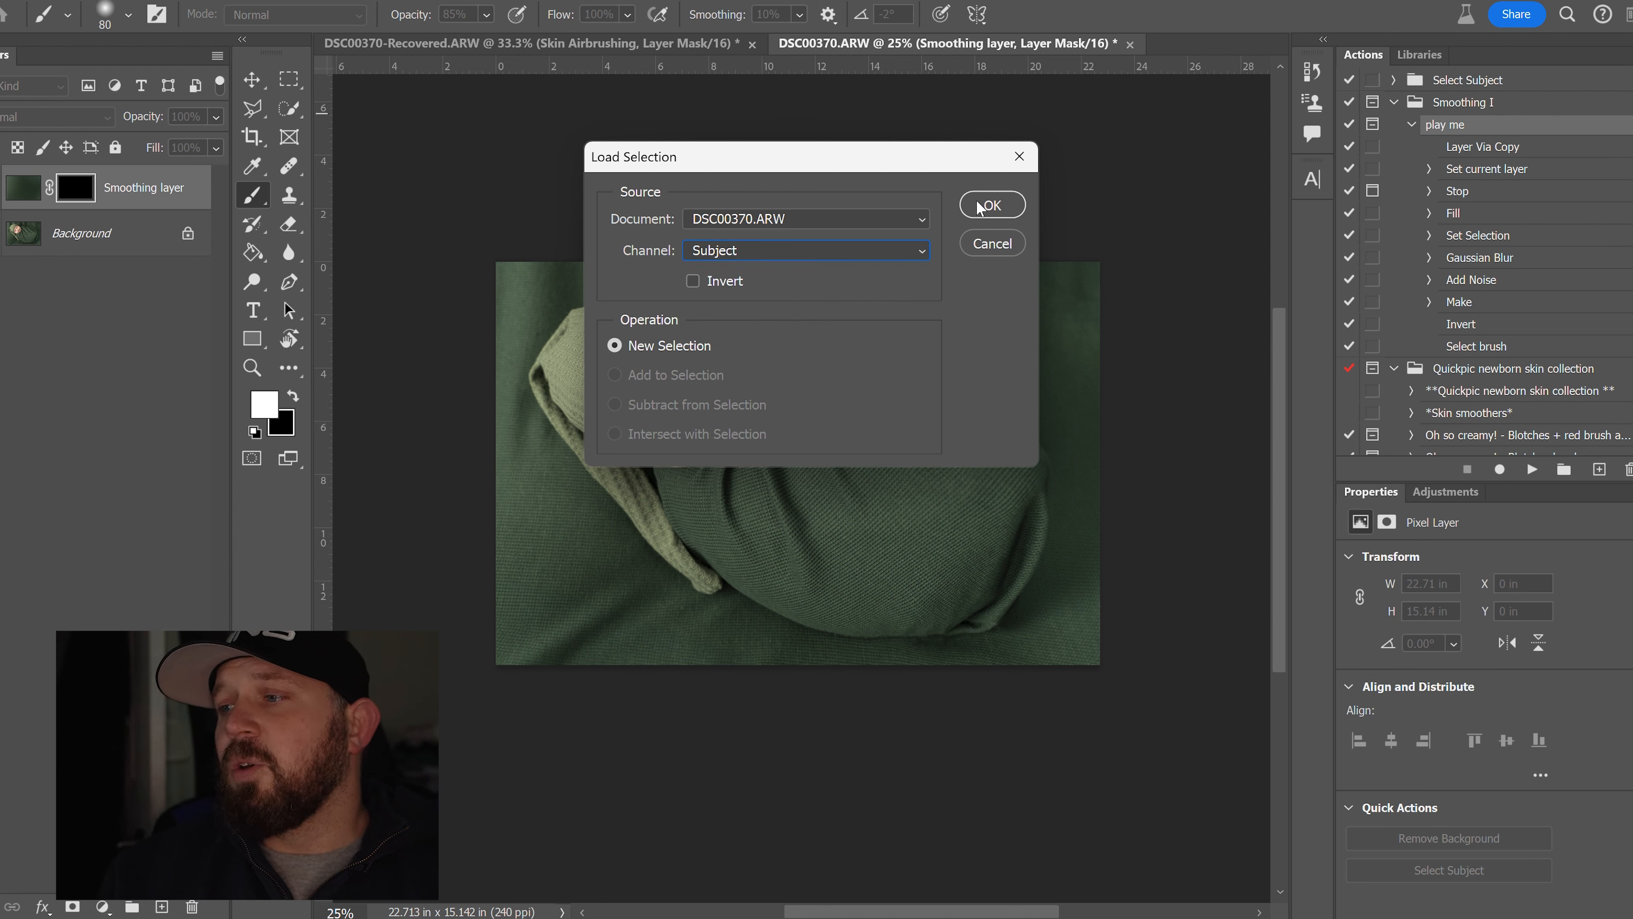
left_click(991, 206)
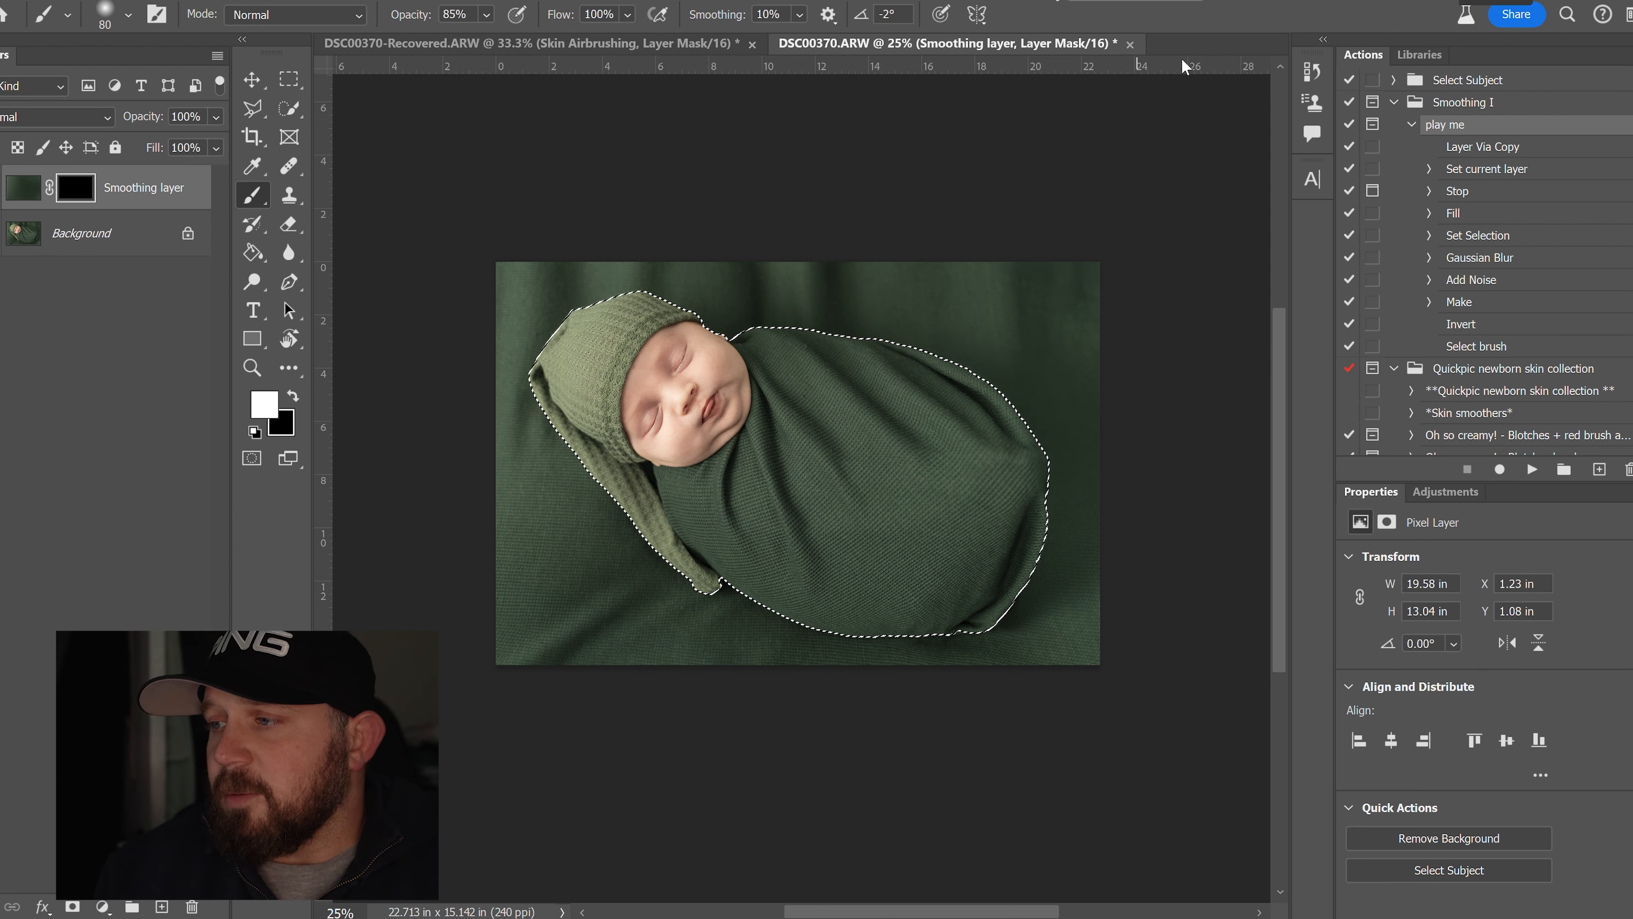
key("ctrl+shift+i")
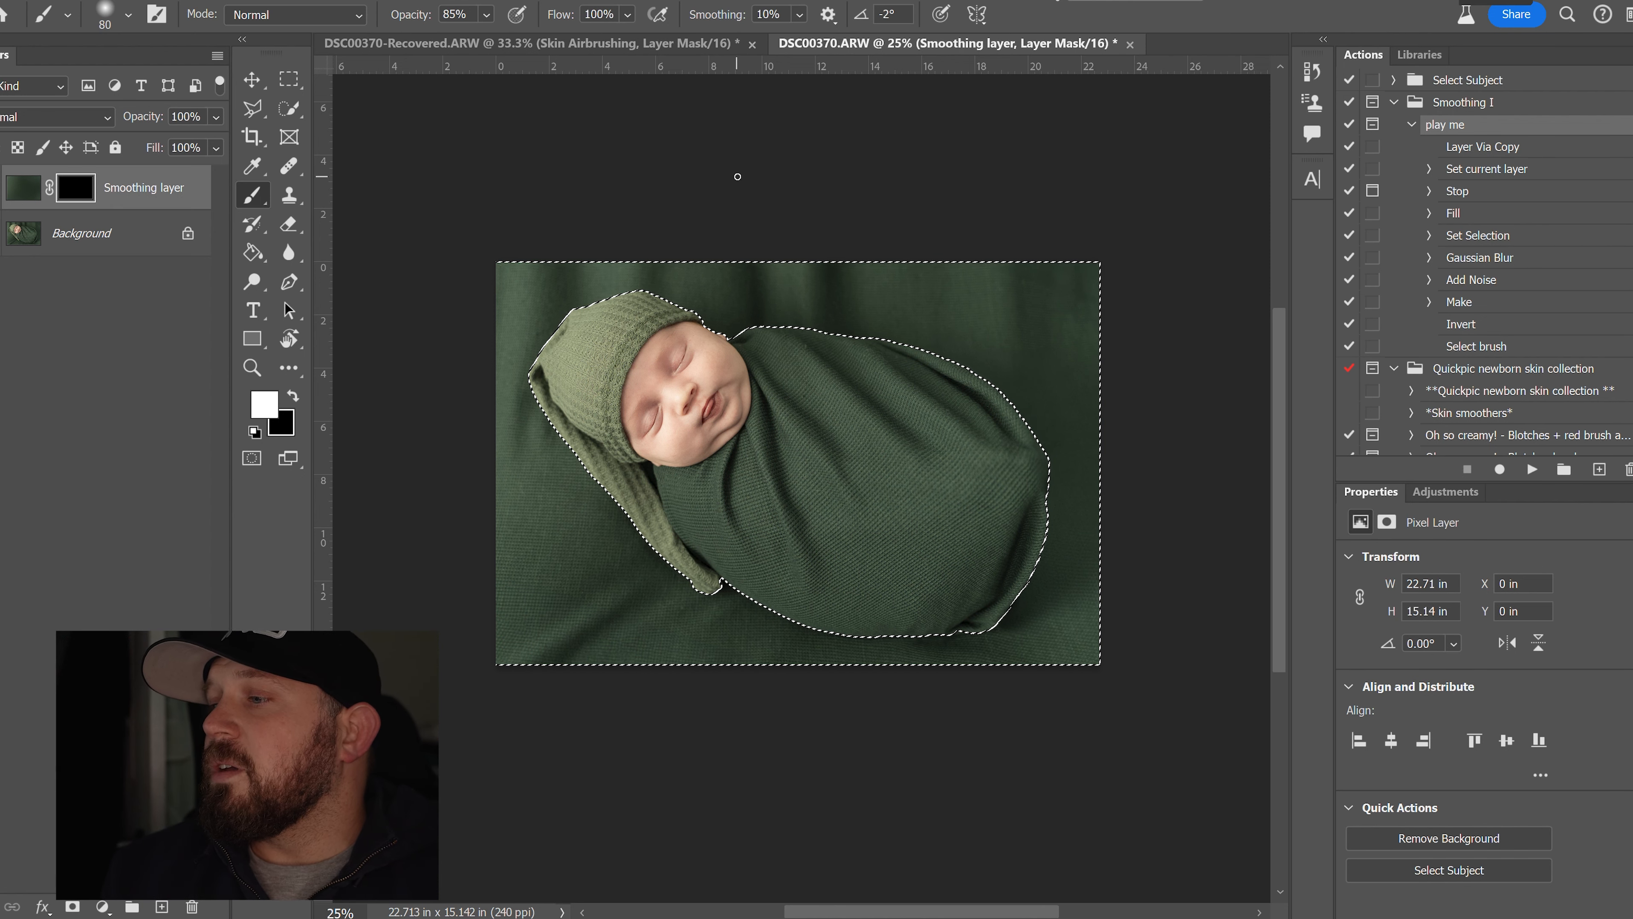
Step: Reveal the smoothing across the backdrop with a 1300 px white brush and fill the selected area of the layer mask with white
key("bracketright")
key("bracketright")
key("bracketright")
key("bracketright")
key("bracketright")
key("bracketright")
key("bracketright")
key("bracketright")
key("bracketright")
key("bracketright")
key("bracketright")
key("bracketright")
key("bracketright")
key("bracketright")
key("bracketright")
key("bracketright")
key("bracketright")
key("bracketright")
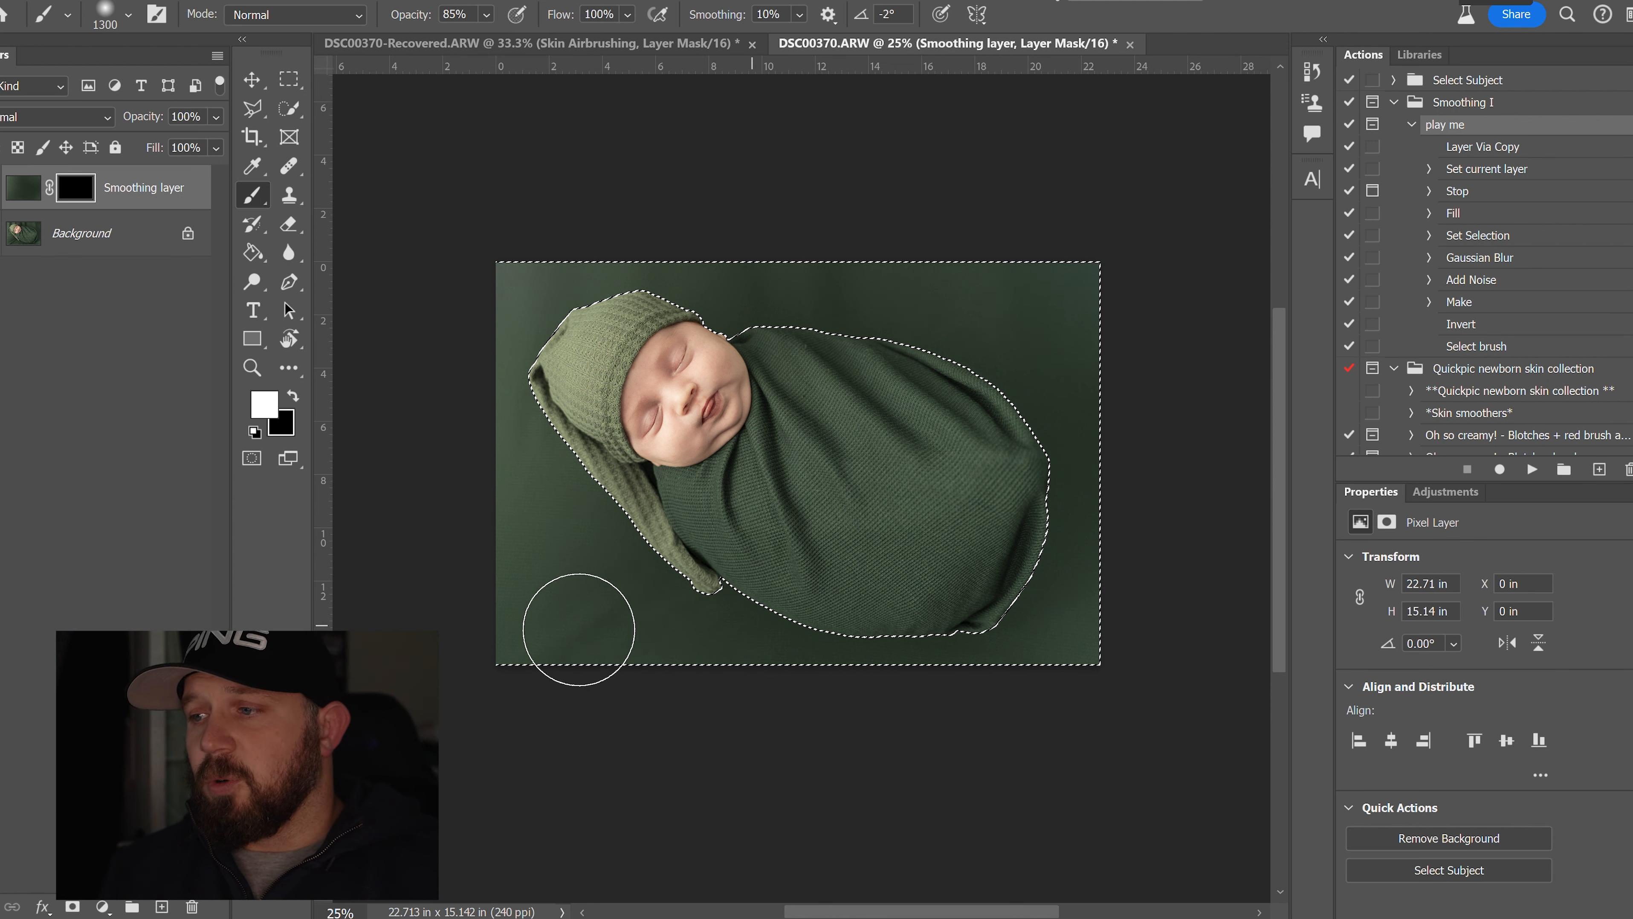
key("alt+BackSpace")
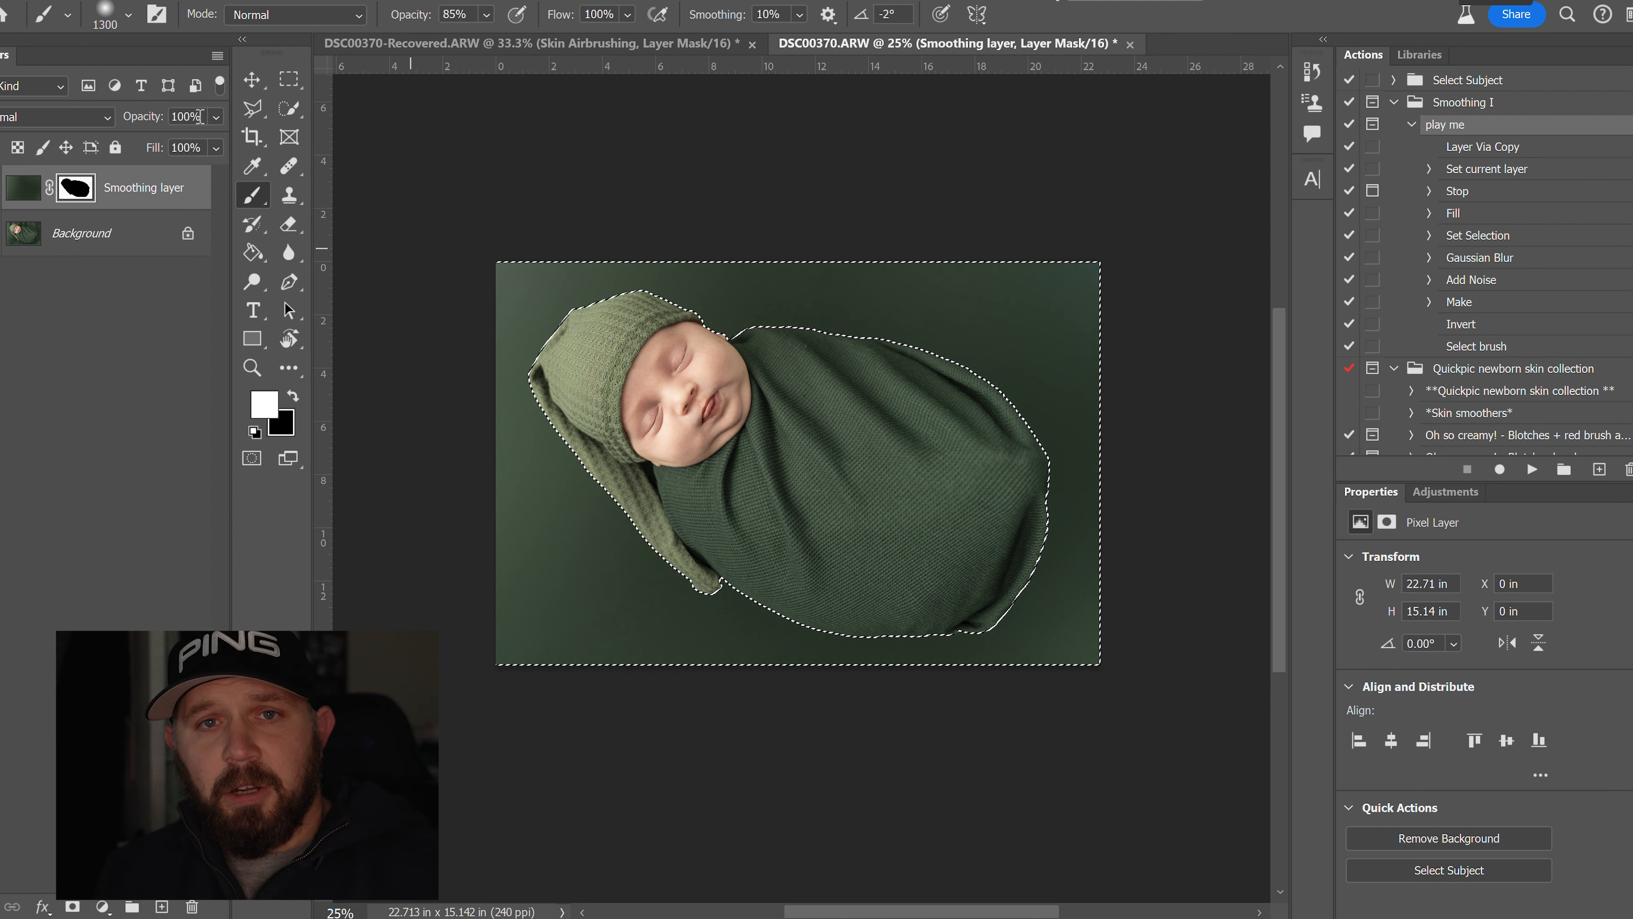
Step: Lower the Smoothing layer's opacity to 37% and clear the selection
left_click(217, 117)
left_click_drag(219, 139, 147, 147)
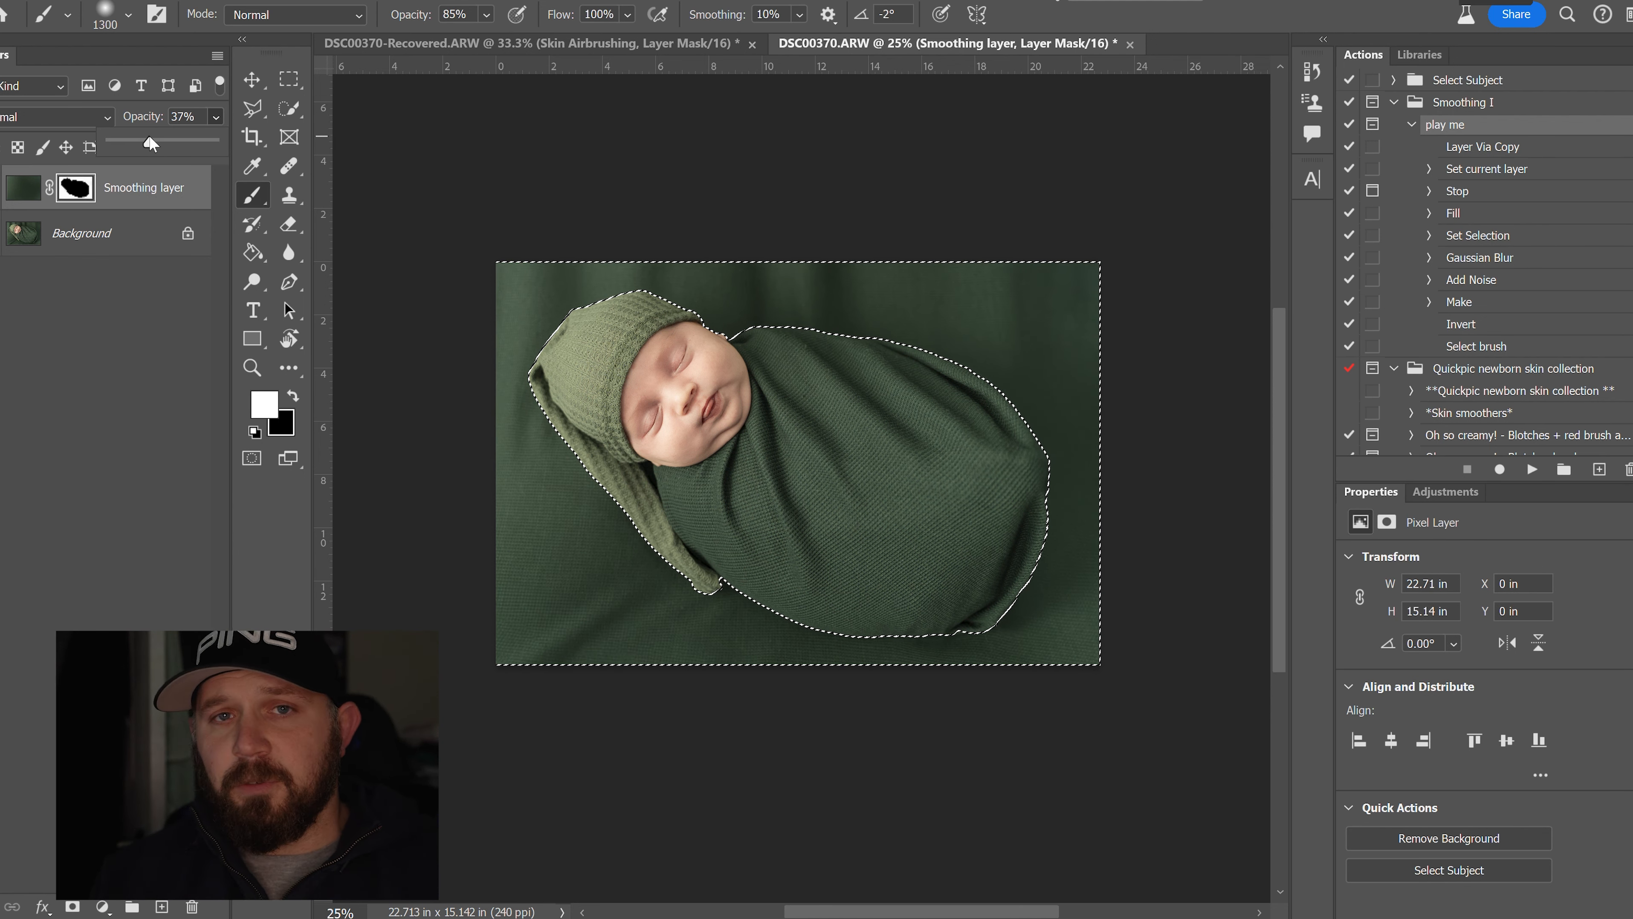
left_click_drag(150, 145, 151, 143)
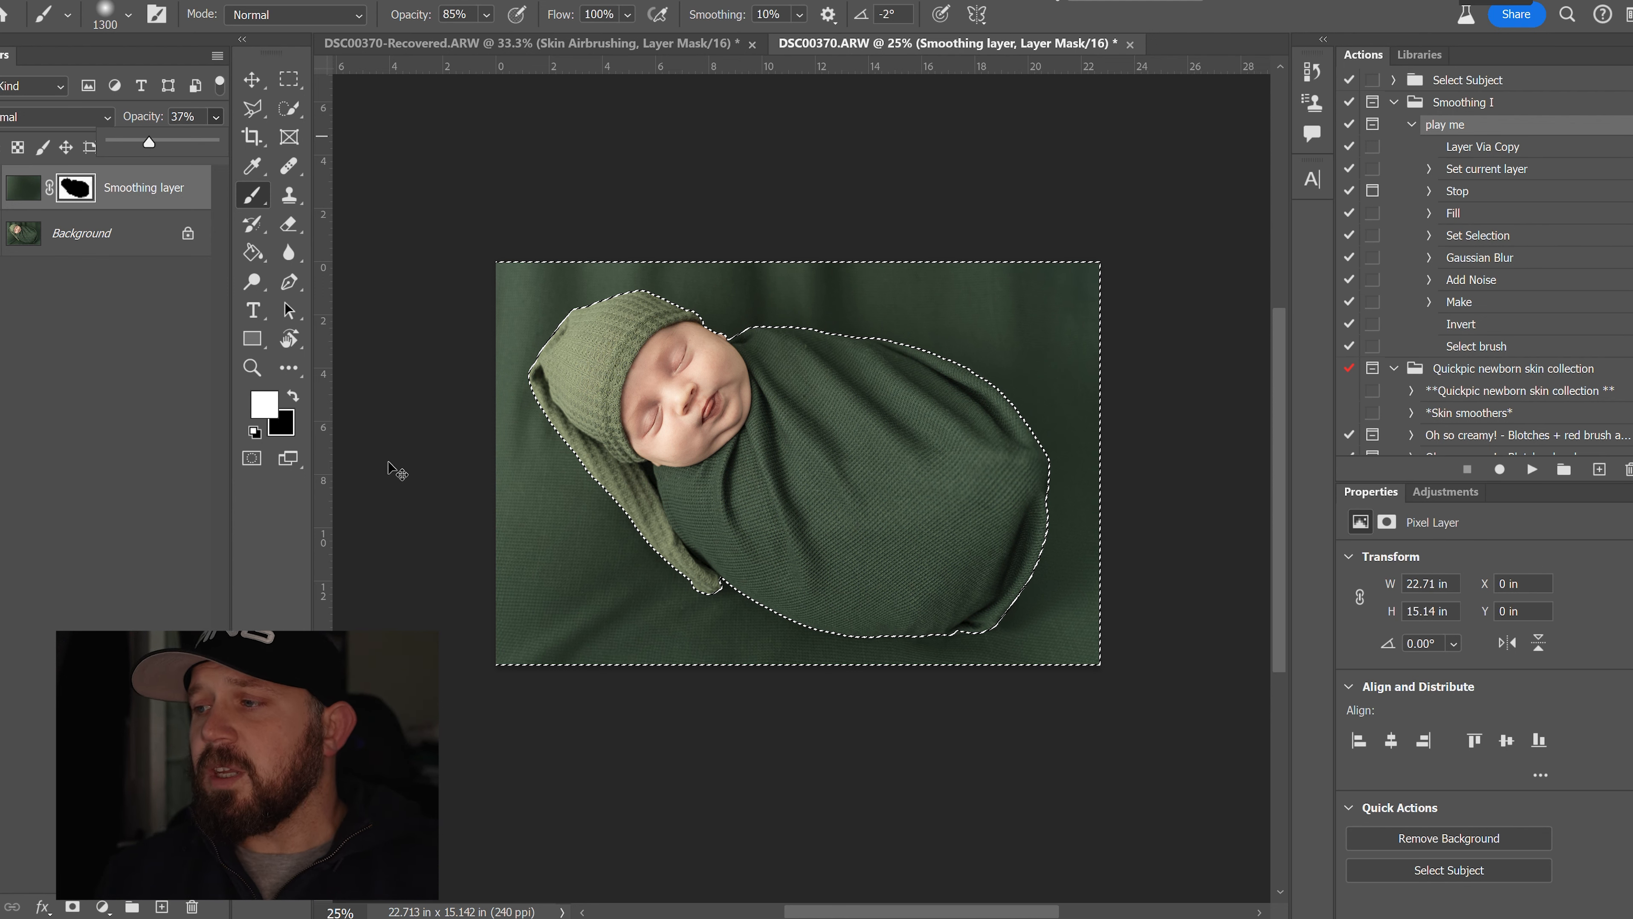
key("ctrl+d")
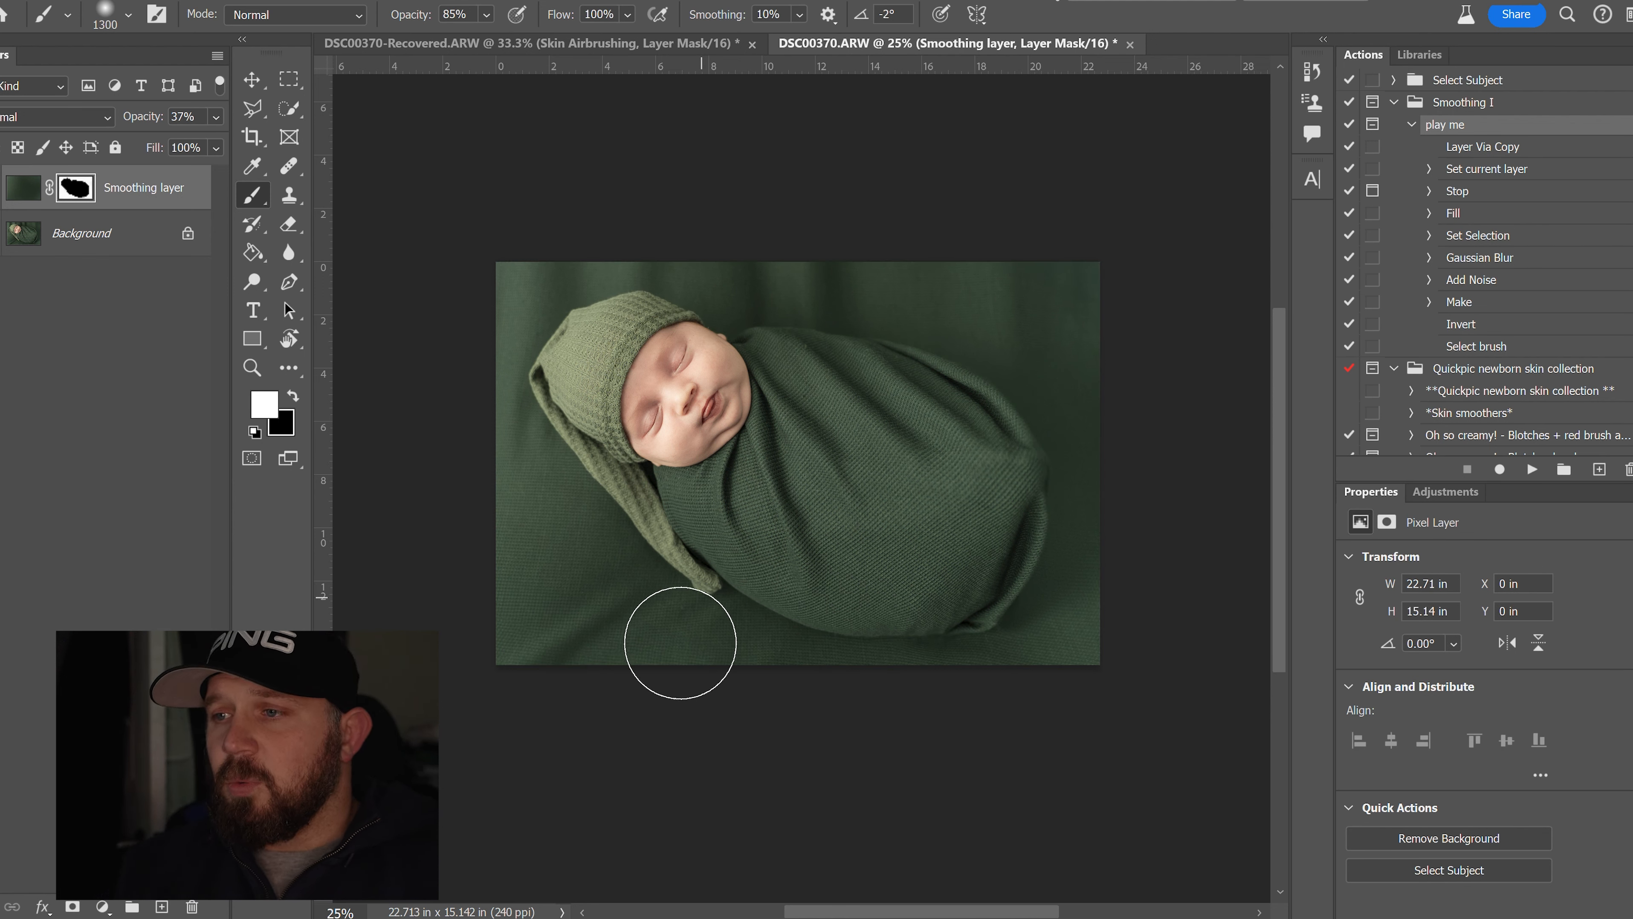